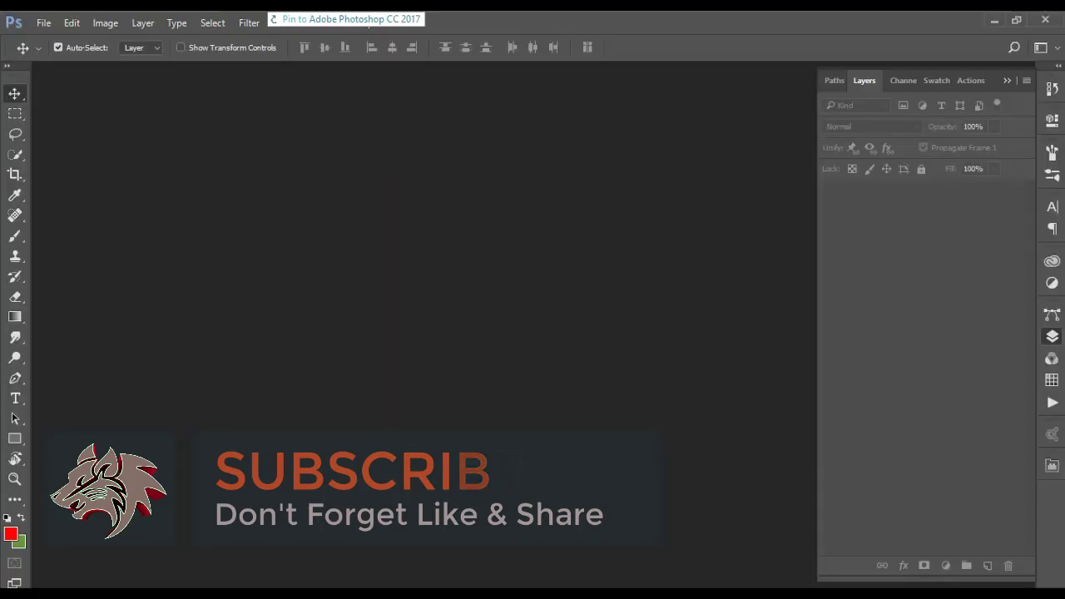
# Fit the portrait in the window and duplicate the Background layer into a Background copy
pyautogui.hotkey('ctrl', '0')
pyautogui.moveTo(957, 199); pyautogui.dragTo(988, 566)
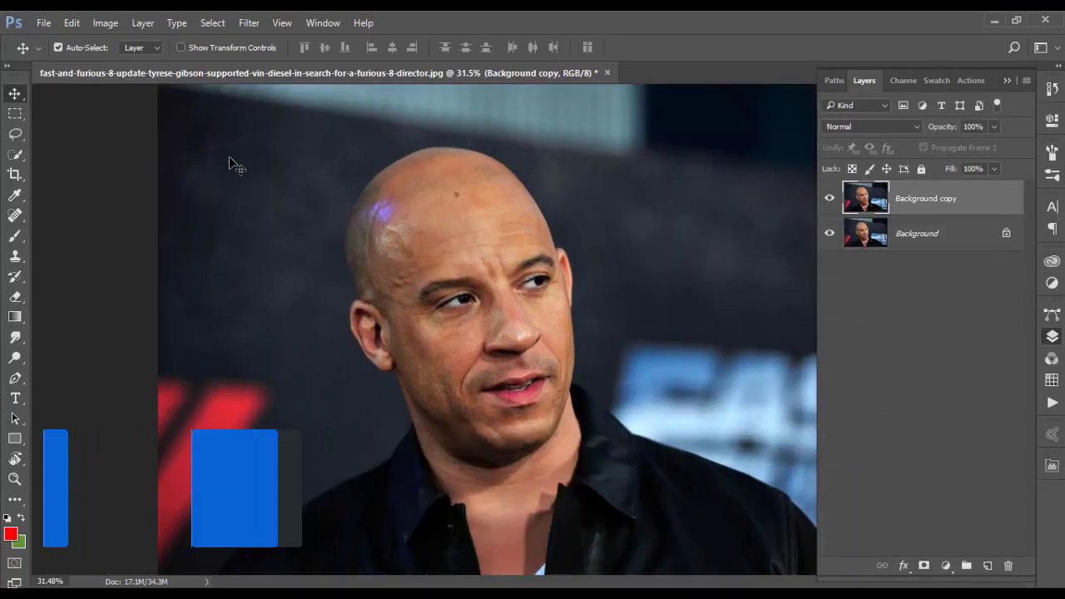
pyautogui.scroll(2, 567, 370)
pyautogui.hotkey('ctrl', '0')
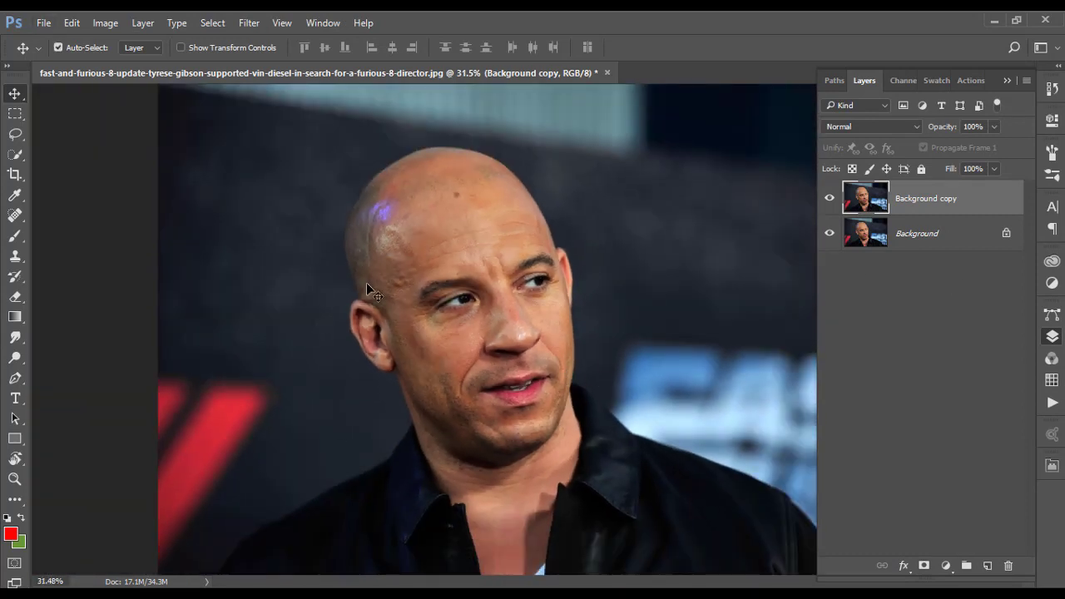
# Quick-select the man's head, face, skull edge and shirt shoulders
pyautogui.click(14, 157)
pyautogui.click(95, 152)
pyautogui.moveTo(404, 214); pyautogui.dragTo(430, 513)
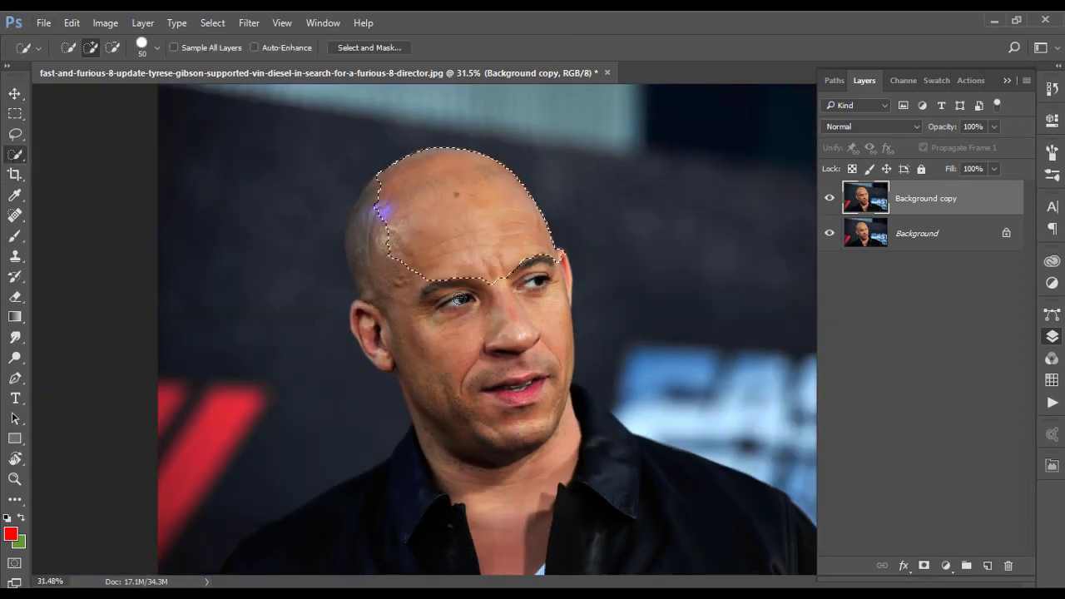
pyautogui.moveTo(310, 546)
pyautogui.mouseDown()
pyautogui.moveTo(637, 491)
pyautogui.moveTo(773, 538)
pyautogui.mouseUp()
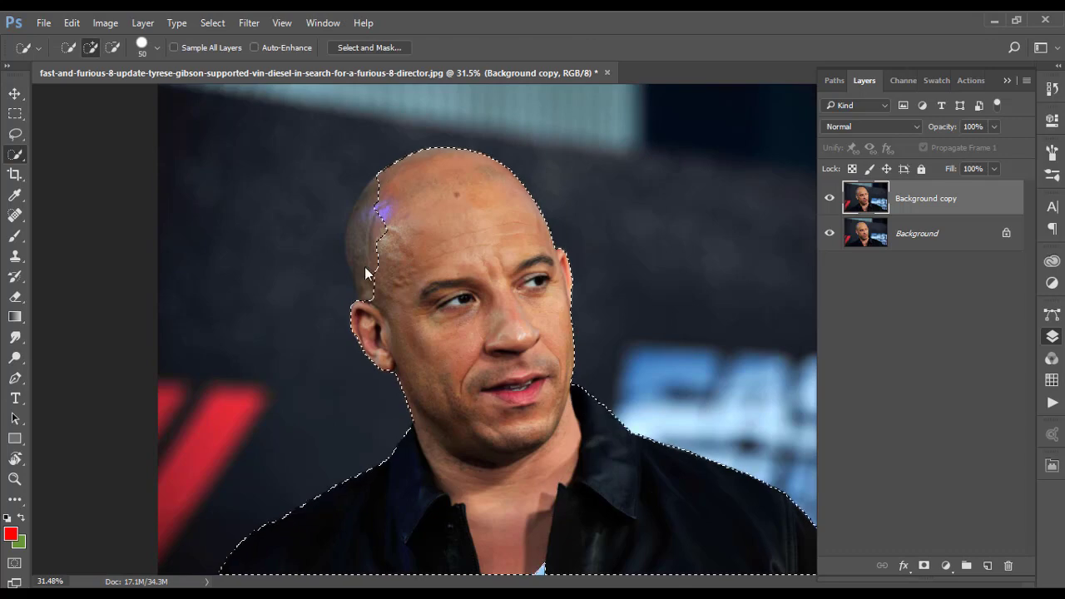
pyautogui.moveTo(369, 274); pyautogui.dragTo(371, 217)
pyautogui.scroll(3, 473, 423)
pyautogui.scroll(-5, 434, 292)
pyautogui.hscroll(5, 434, 292)
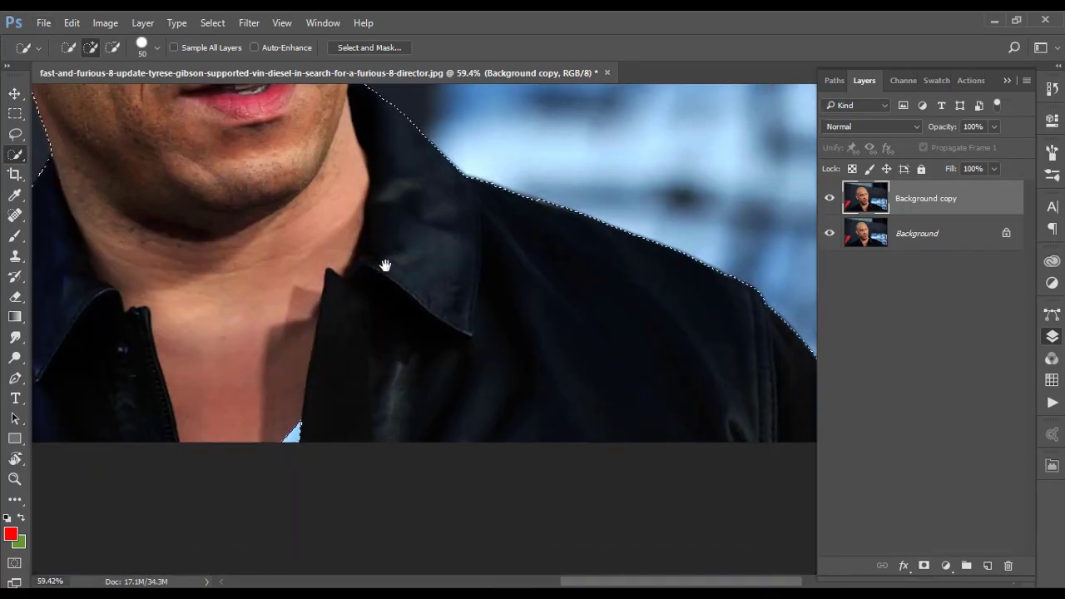
pyautogui.hscroll(2, 435, 293)
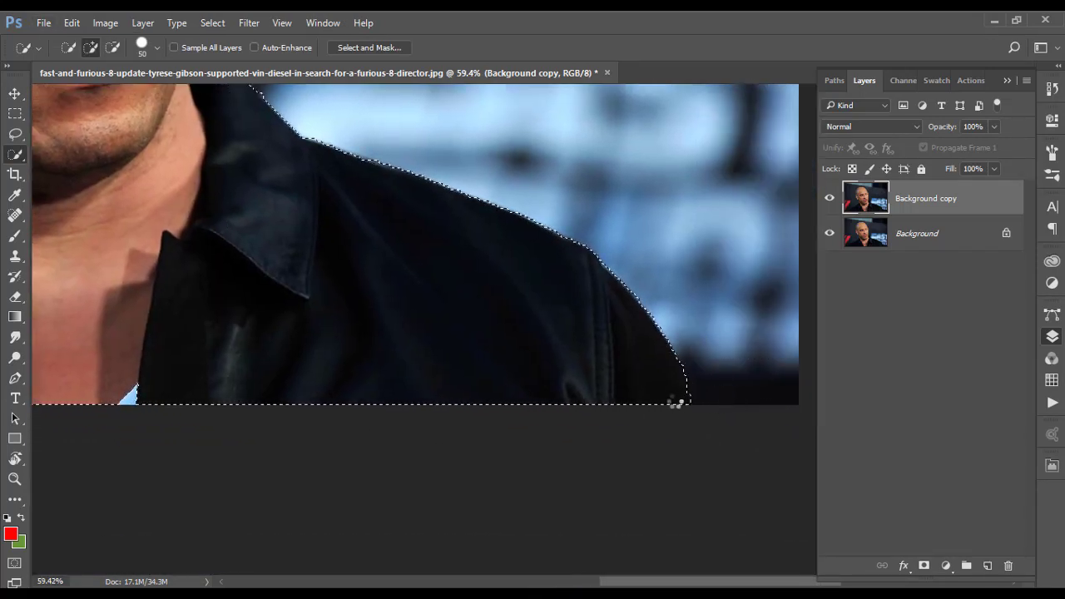
pyautogui.moveTo(677, 405); pyautogui.dragTo(670, 437)
pyautogui.scroll(3, 345, 452)
pyautogui.hscroll(-5, 613, 385)
pyautogui.scroll(-2, 566, 333)
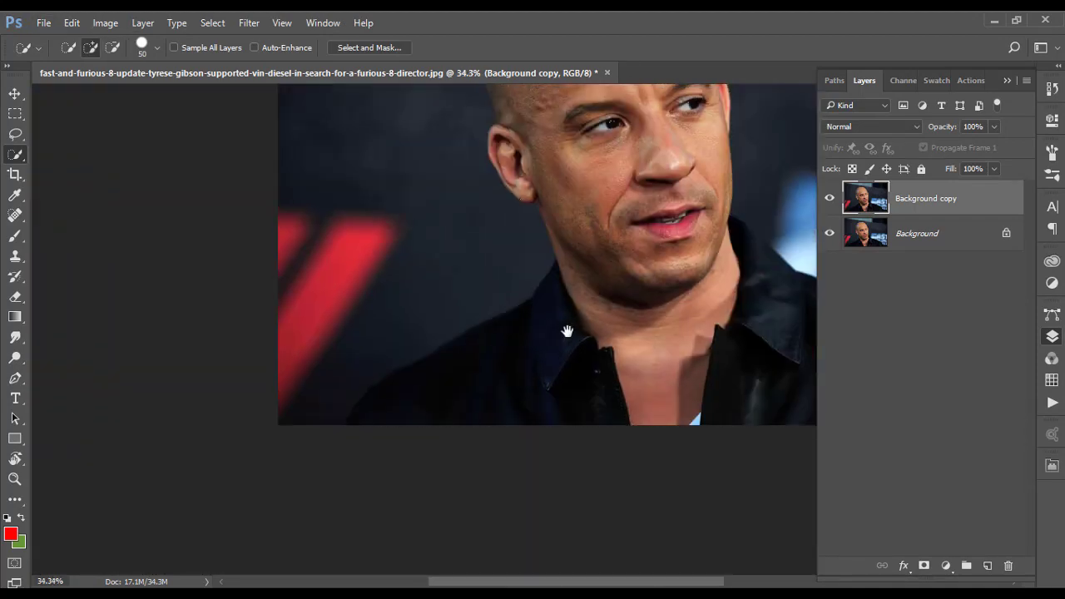
pyautogui.scroll(-1, 519, 158)
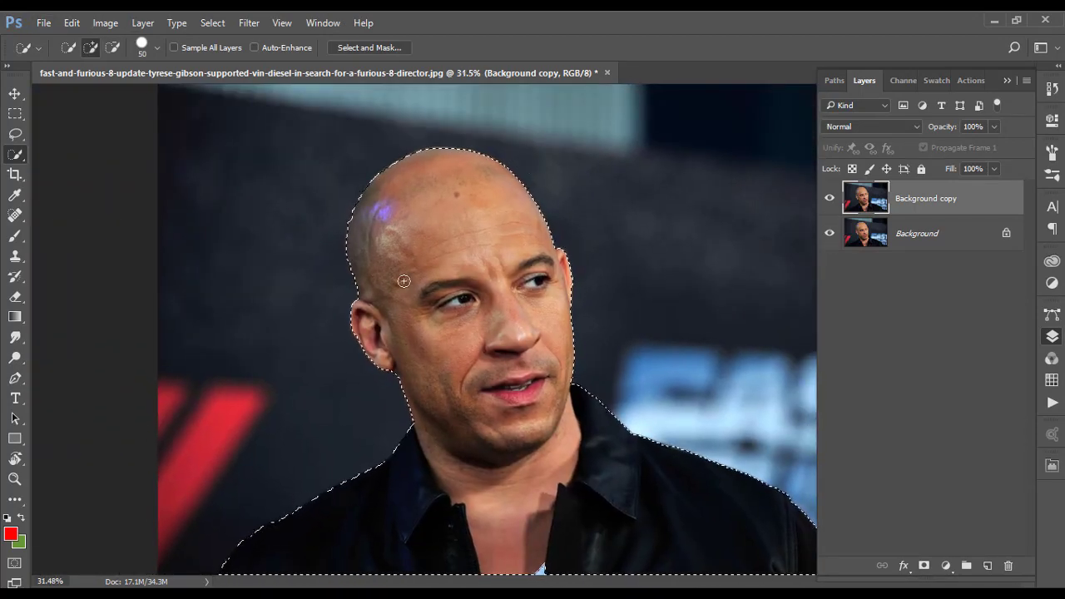
pyautogui.scroll(3, 409, 375)
pyautogui.scroll(2, 363, 395)
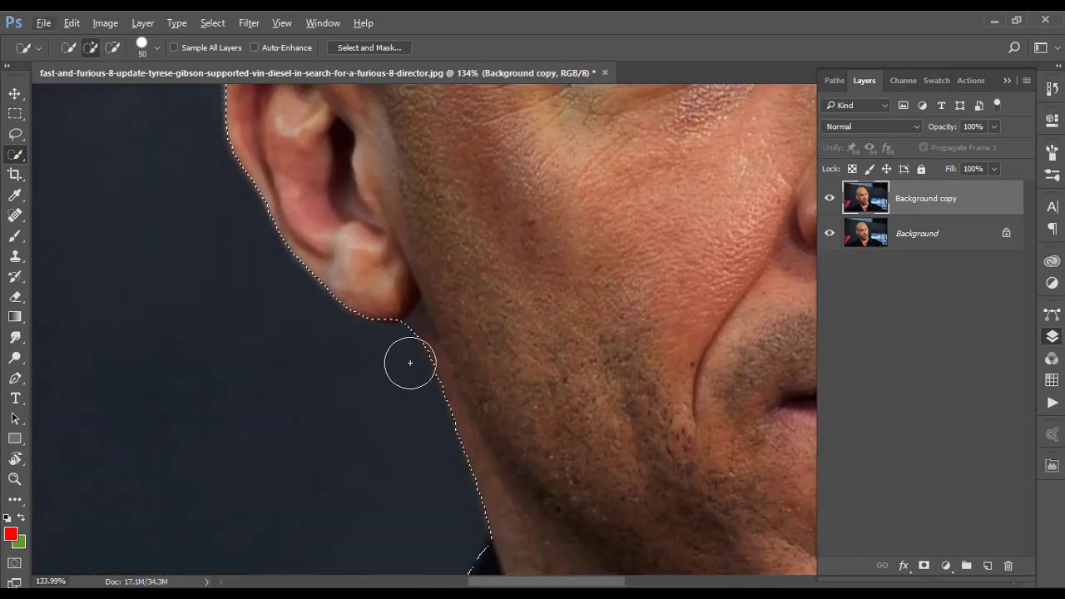
pyautogui.scroll(1, 408, 357)
# Switch to subtracting with a 10 px brush and trim the ear-jaw corner
pyautogui.press('[')
pyautogui.press('[')
pyautogui.press('[')
pyautogui.press('[')
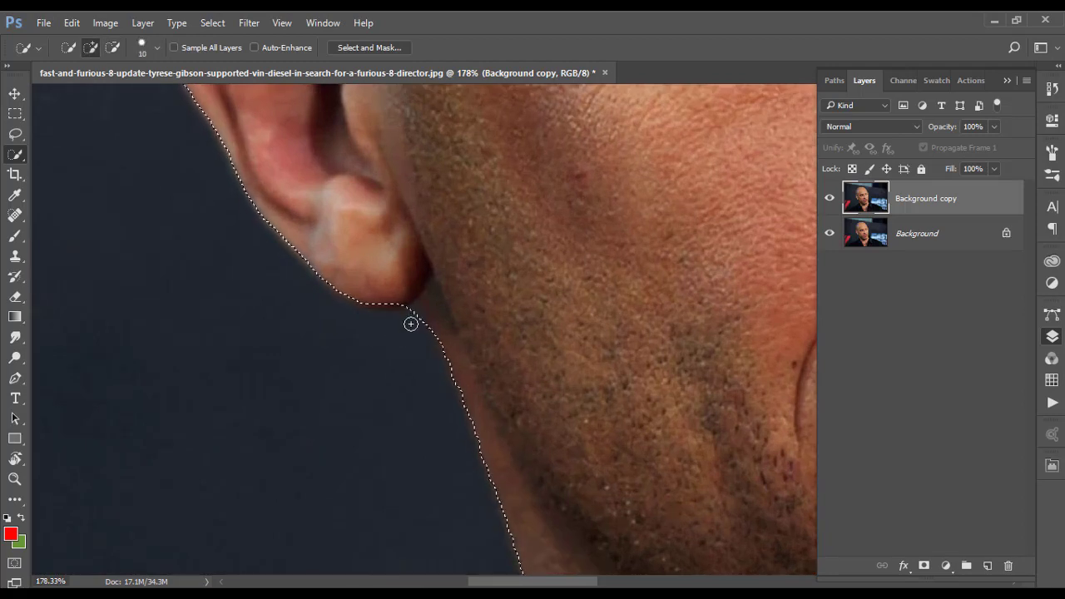
pyautogui.press('alt')
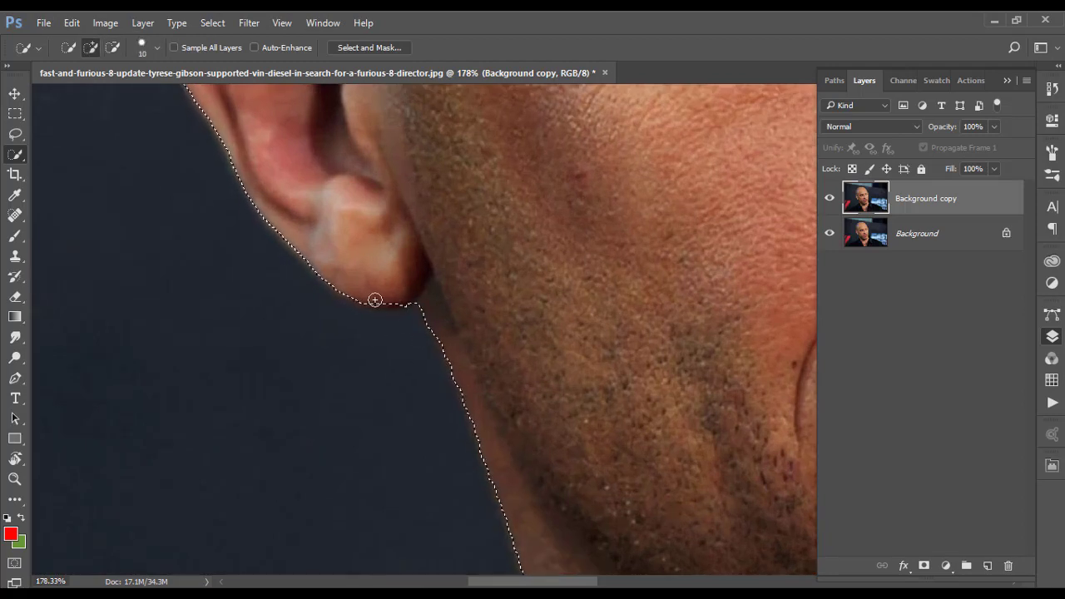
pyautogui.moveTo(420, 331); pyautogui.dragTo(408, 309)
pyautogui.hotkey('ctrl', 'z')
pyautogui.press('alt')
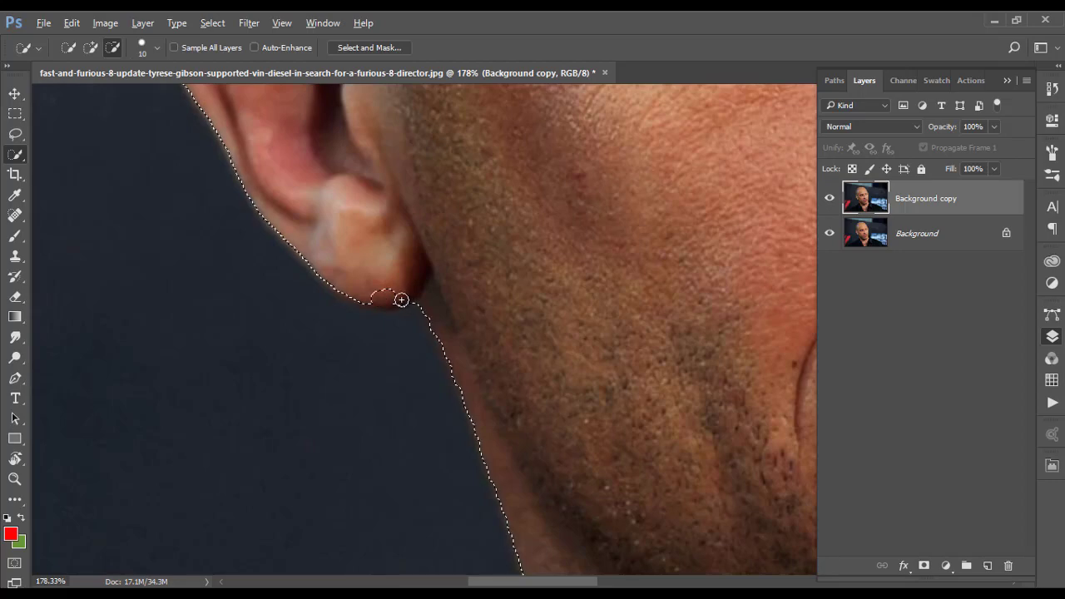
pyautogui.scroll(-5, 454, 311)
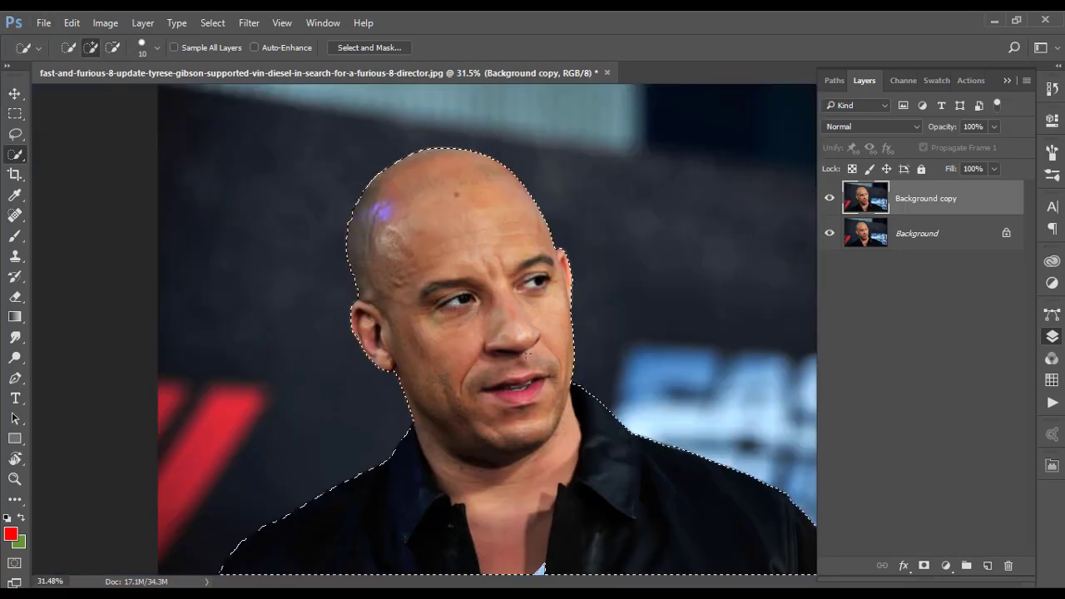
pyautogui.scroll(2, 324, 163)
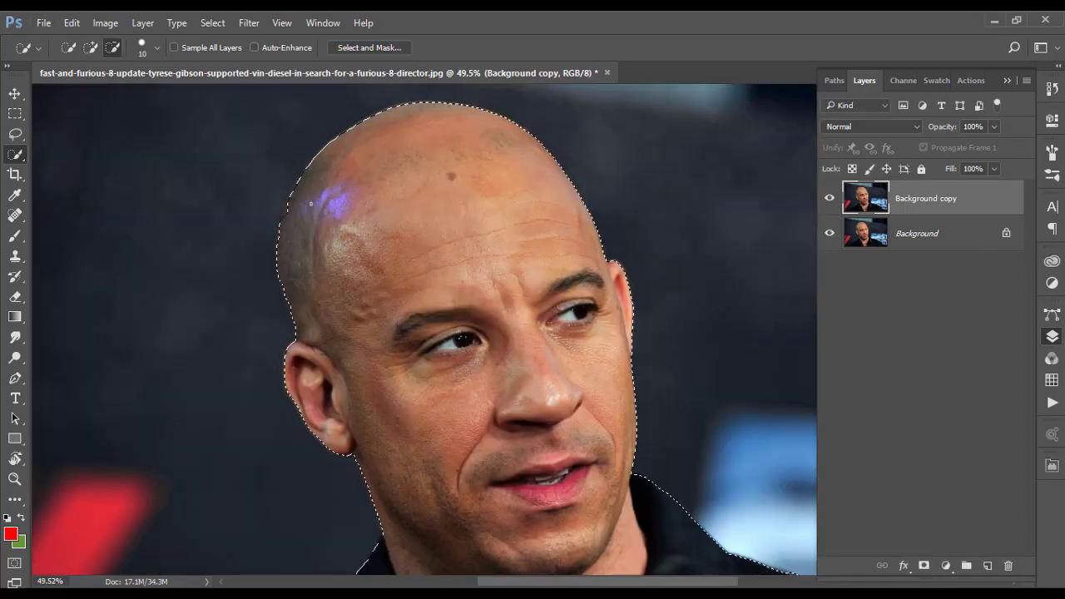
pyautogui.scroll(2, 324, 162)
pyautogui.scroll(2, 364, 278)
pyautogui.scroll(2, 353, 409)
pyautogui.scroll(-2, 353, 409)
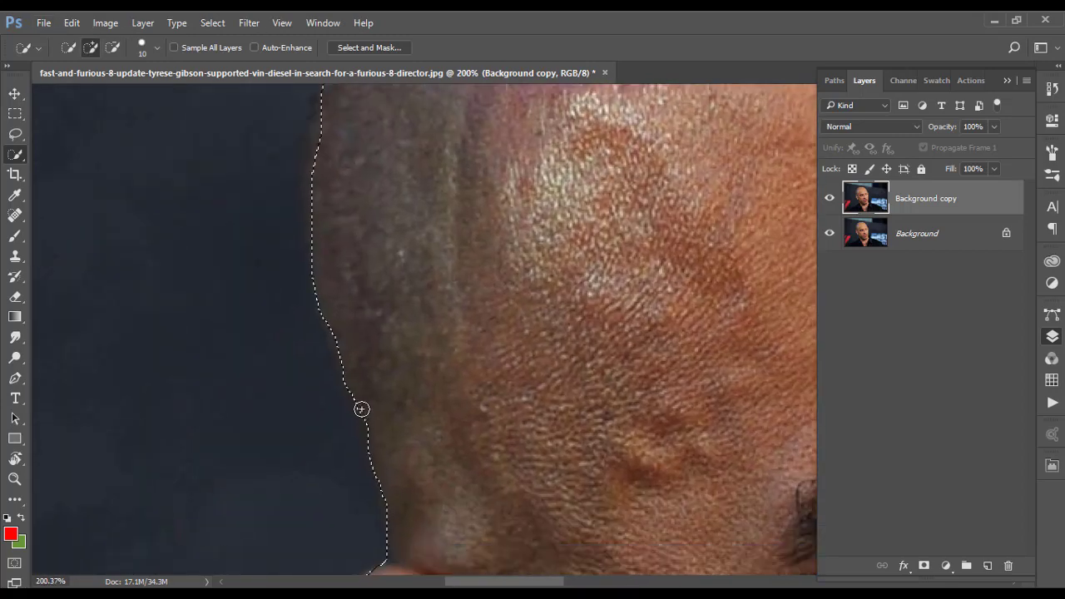
# Refine the selection edge along the face's left side and the top of the skull
pyautogui.moveTo(336, 327); pyautogui.dragTo(348, 367)
pyautogui.scroll(5, 341, 318)
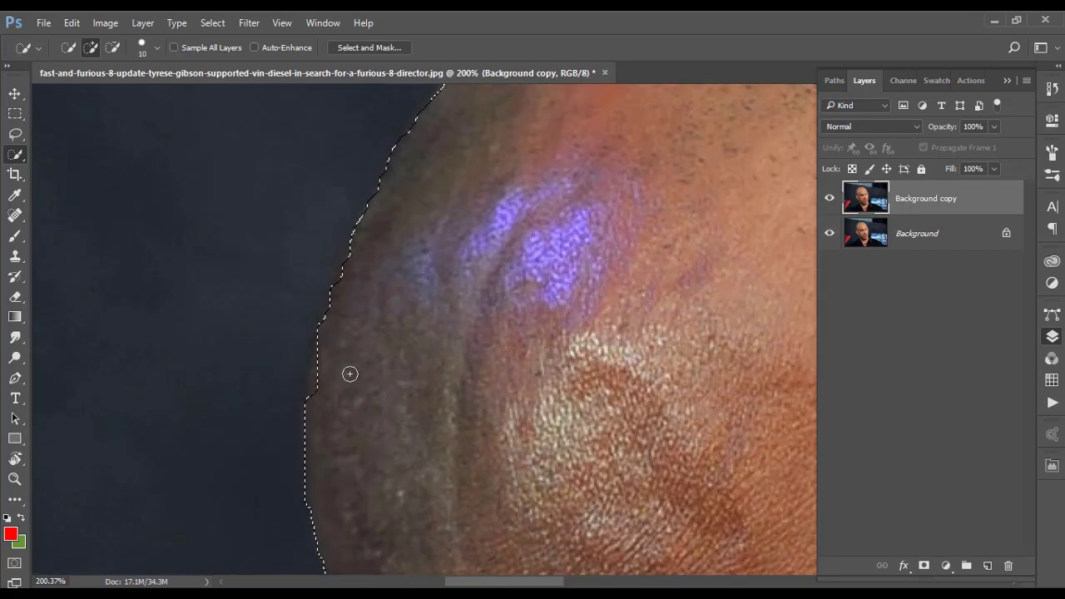
pyautogui.moveTo(349, 374); pyautogui.dragTo(386, 256)
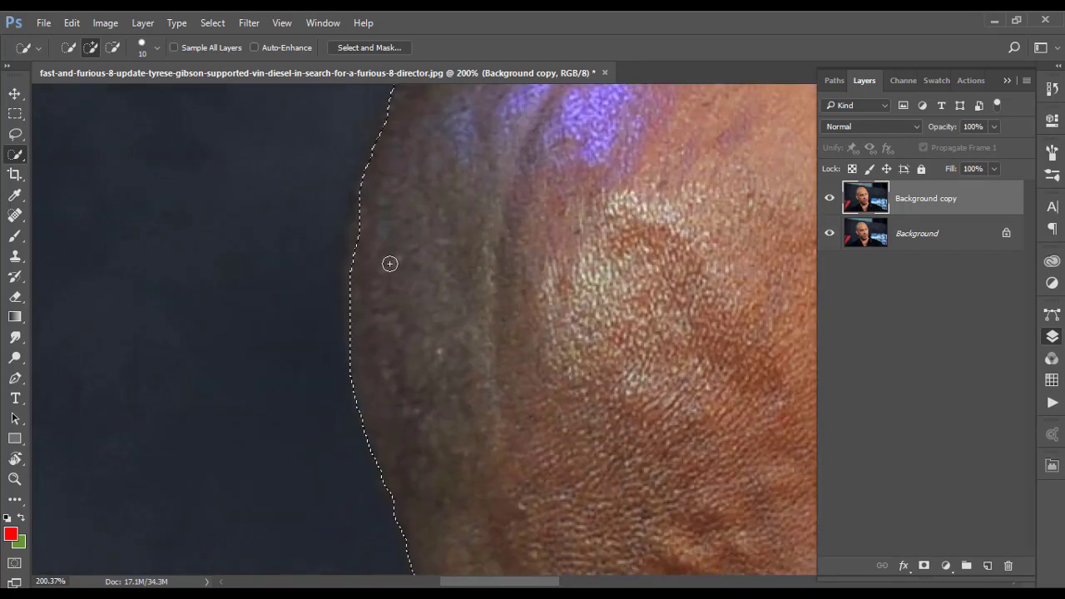
pyautogui.scroll(-2, 612, 184)
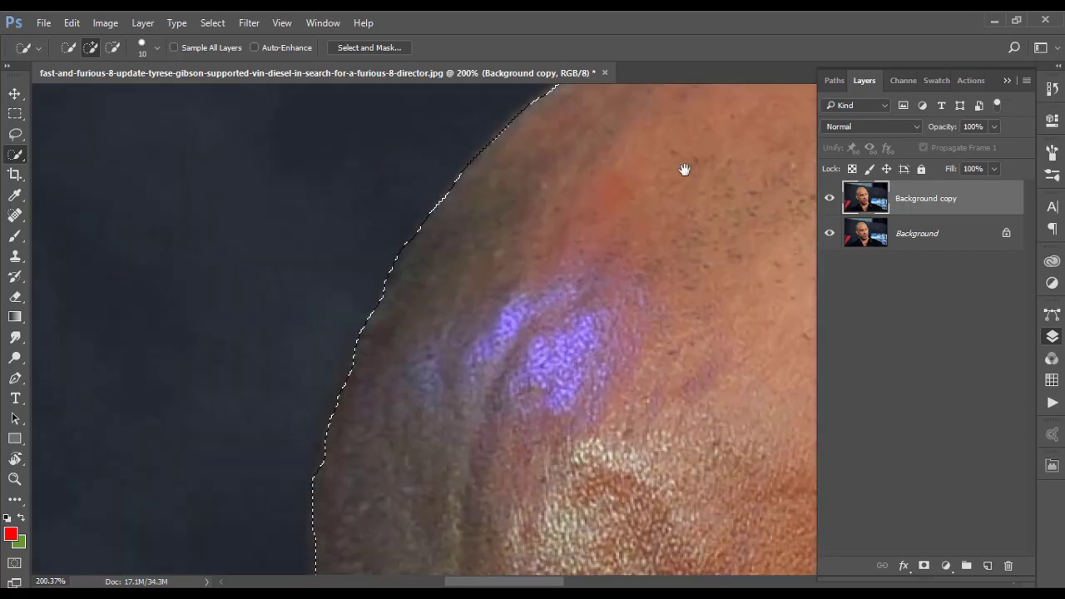
pyautogui.scroll(-2, 685, 172)
pyautogui.scroll(-2, 439, 228)
pyautogui.scroll(-1, 440, 233)
pyautogui.scroll(-1, 439, 235)
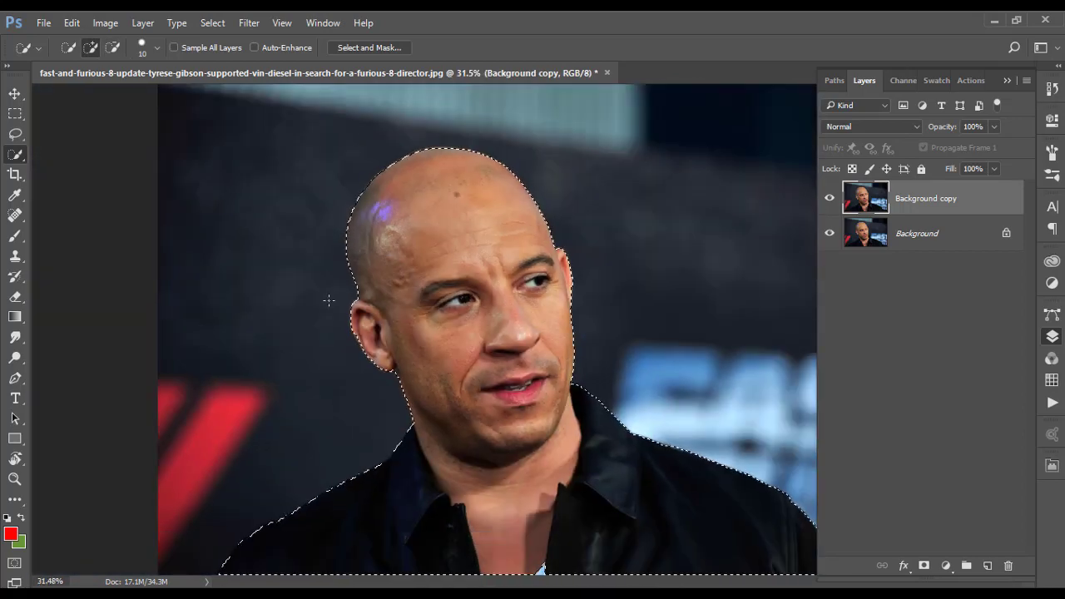
# Feather the selection by 3 px and turn it into a layer mask on Background copy
pyautogui.click(212, 22)
pyautogui.click(400, 284)
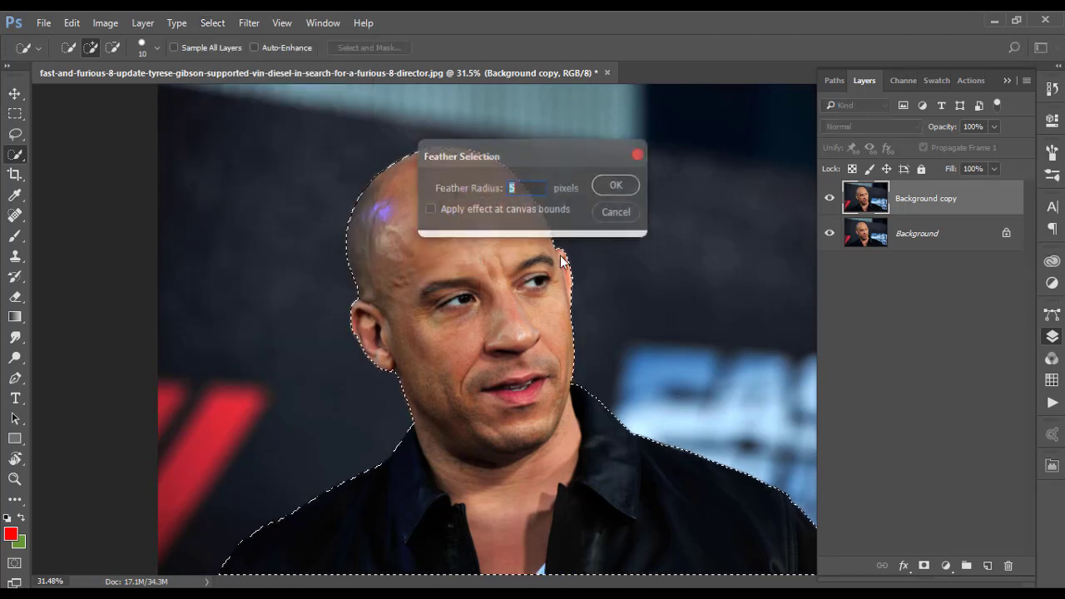
pyautogui.click(614, 186)
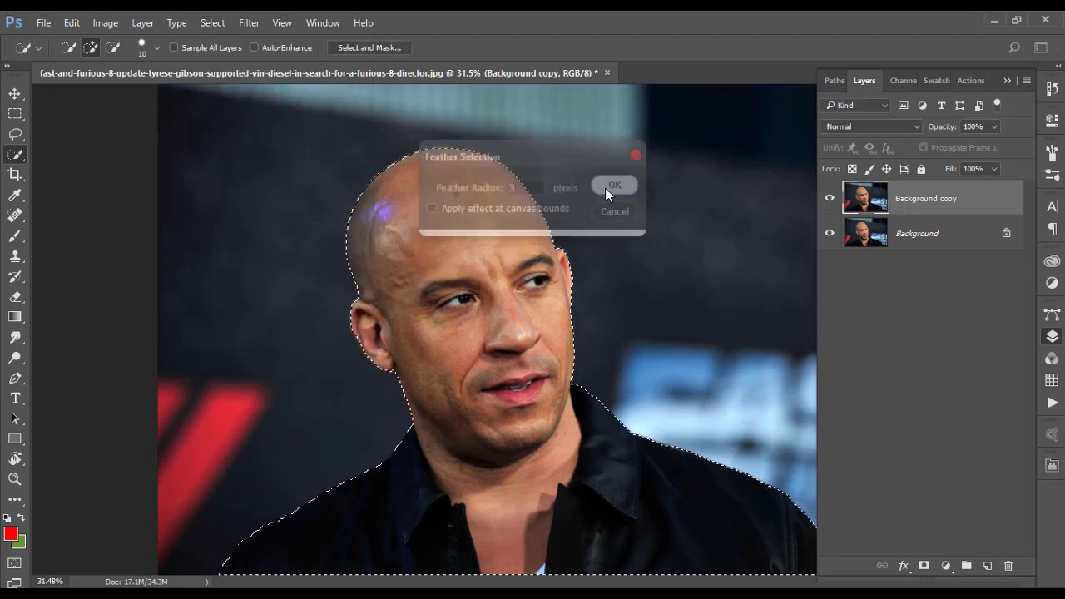
pyautogui.click(923, 566)
# Hide and reshow the Background layer to check the cutout
pyautogui.press('v')
pyautogui.click(830, 234)
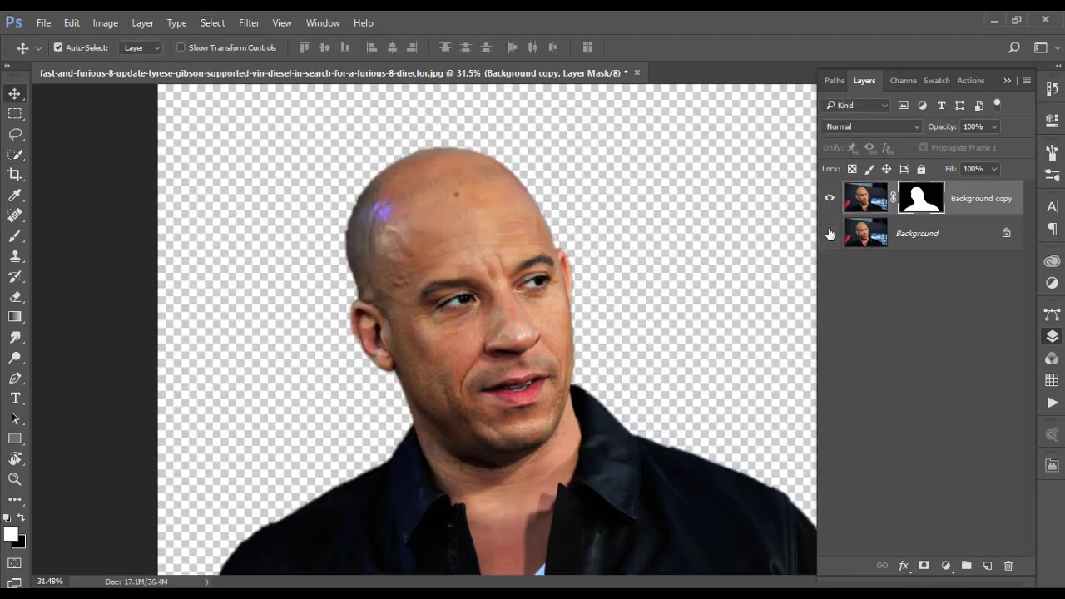
pyautogui.click(829, 233)
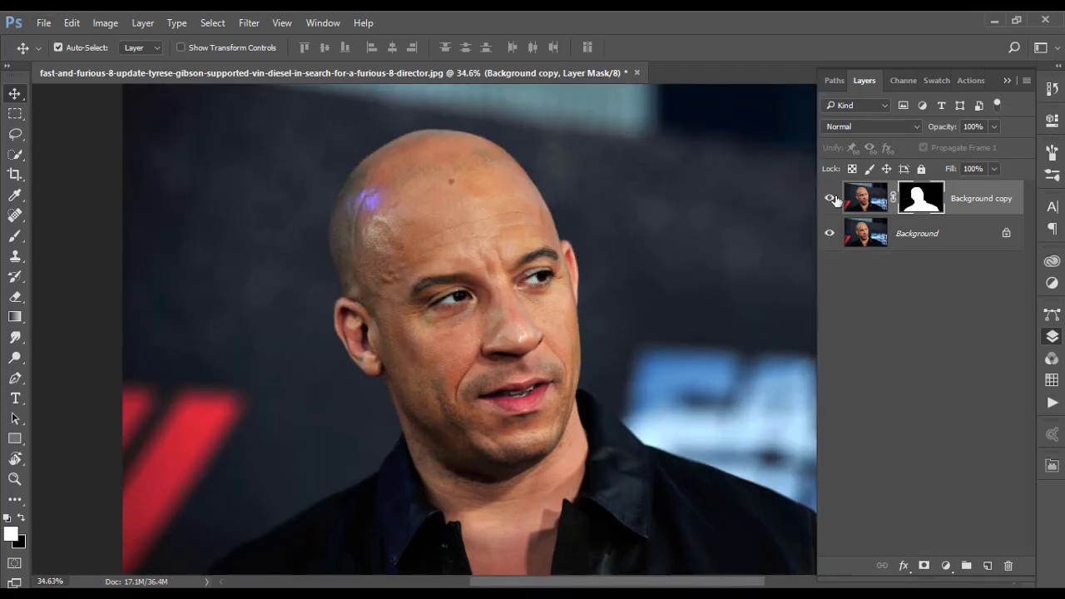
# Apply Levels with auto tones, adjusted to 4, 1.15 and 222
pyautogui.click(105, 23)
pyautogui.click(364, 74)
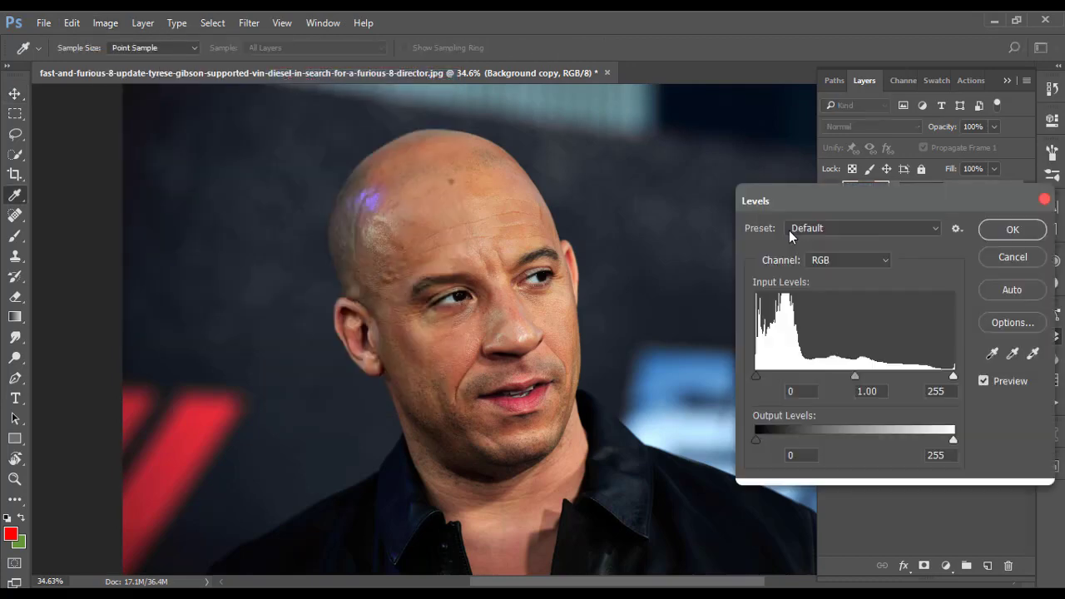
pyautogui.click(1006, 291)
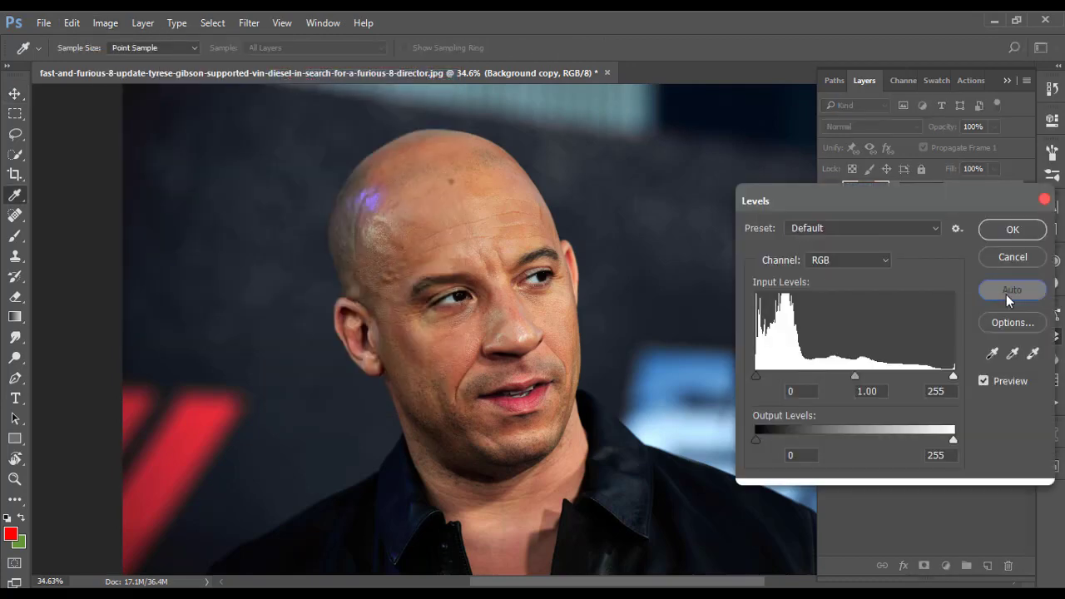
pyautogui.moveTo(755, 375); pyautogui.dragTo(760, 375)
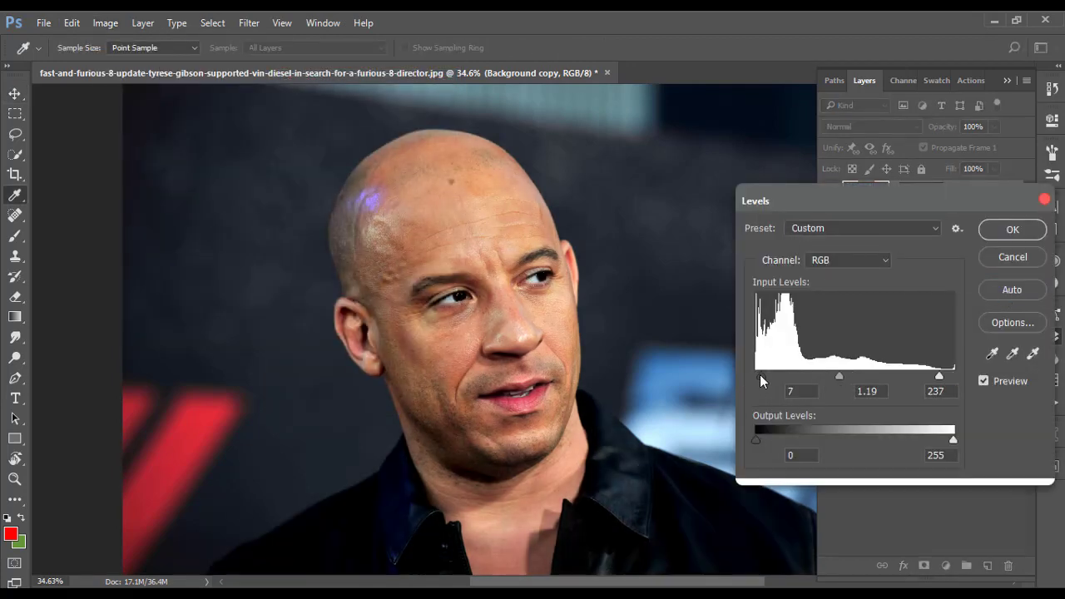
pyautogui.moveTo(835, 373); pyautogui.dragTo(836, 375)
pyautogui.moveTo(940, 375); pyautogui.dragTo(930, 375)
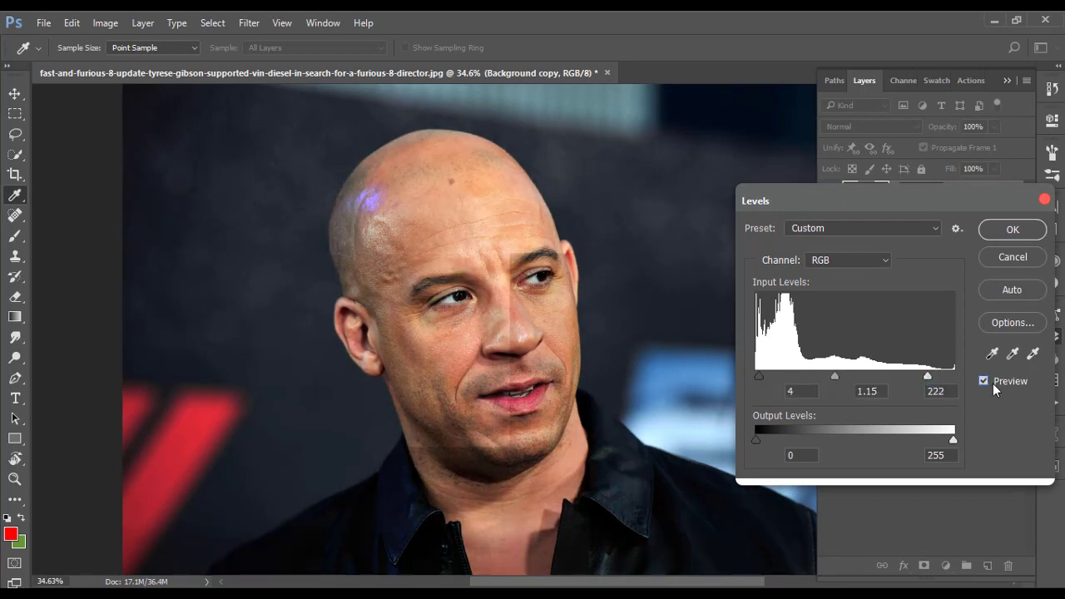
pyautogui.click(1010, 230)
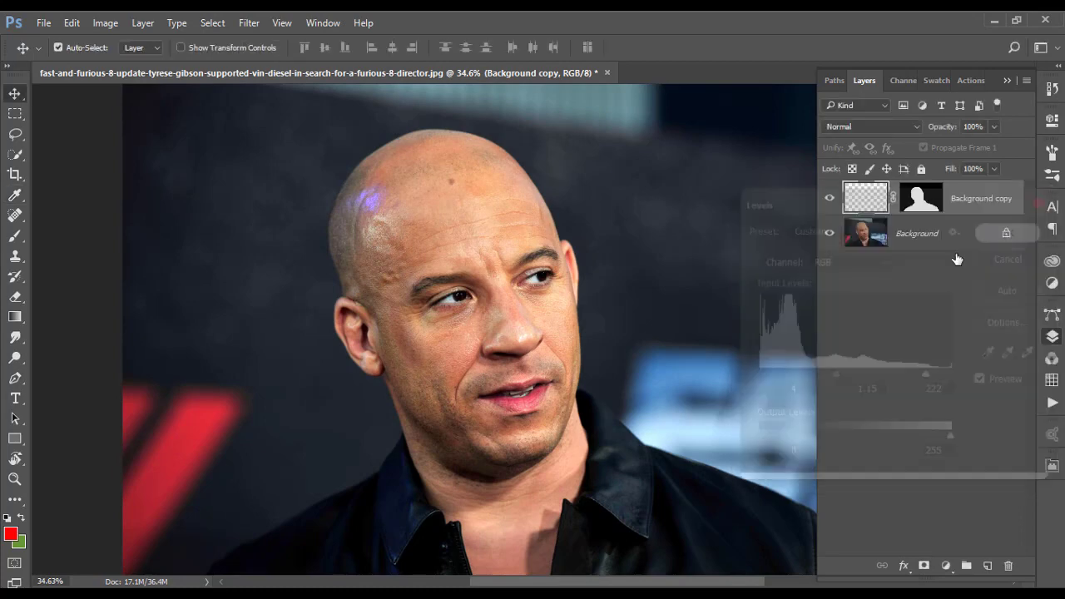
# Compare before and after, then apply Shadows/Highlights with 21% shadows and 2% highlights
pyautogui.click(829, 198)
pyautogui.click(105, 23)
pyautogui.moveTo(129, 63)
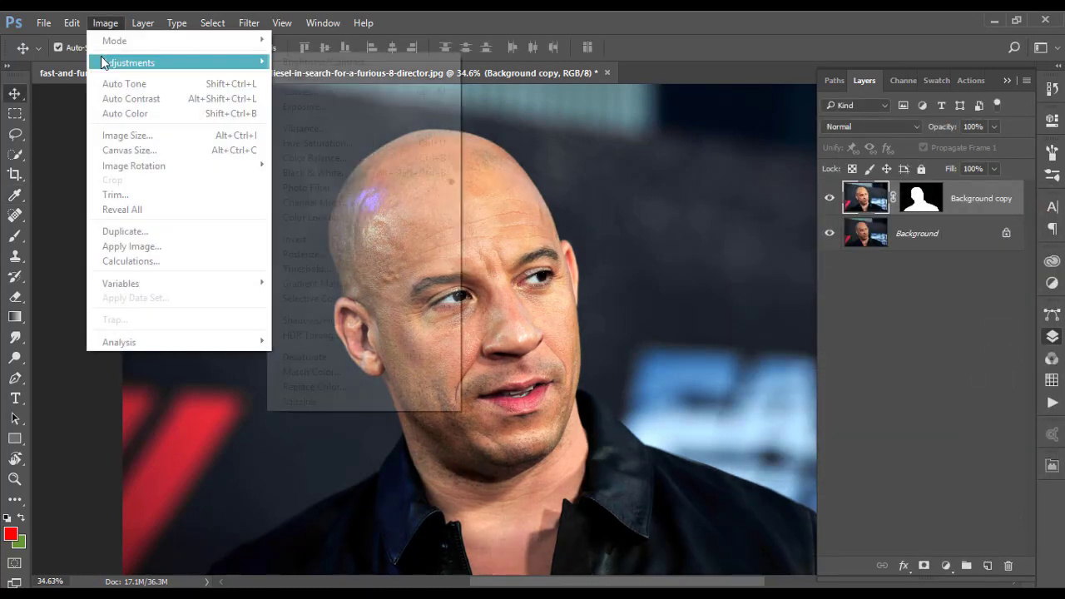
pyautogui.click(367, 322)
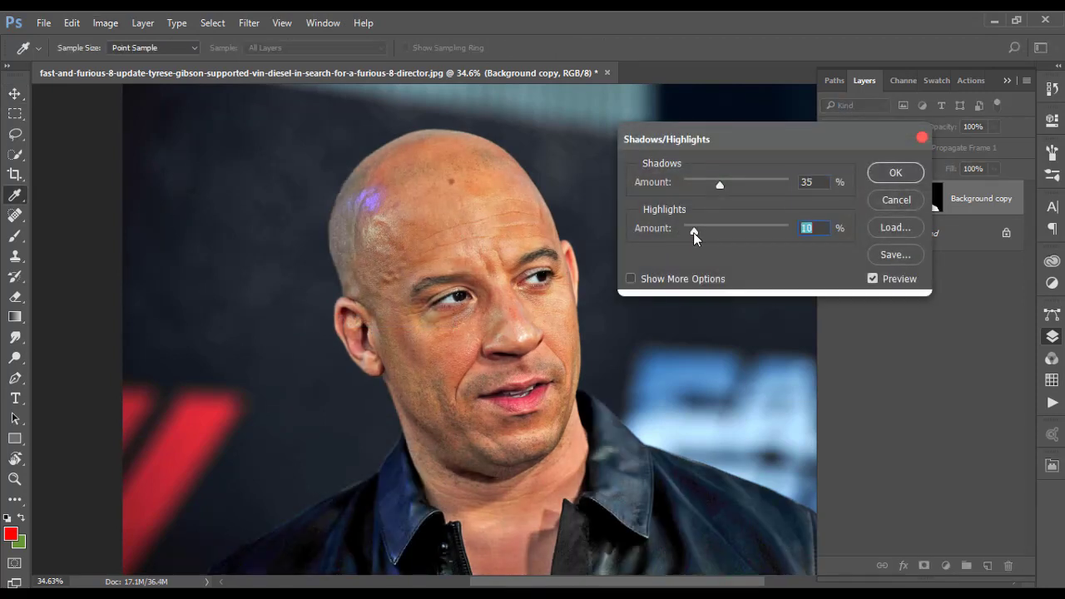
pyautogui.moveTo(698, 233); pyautogui.dragTo(686, 230)
pyautogui.moveTo(720, 184); pyautogui.dragTo(719, 190)
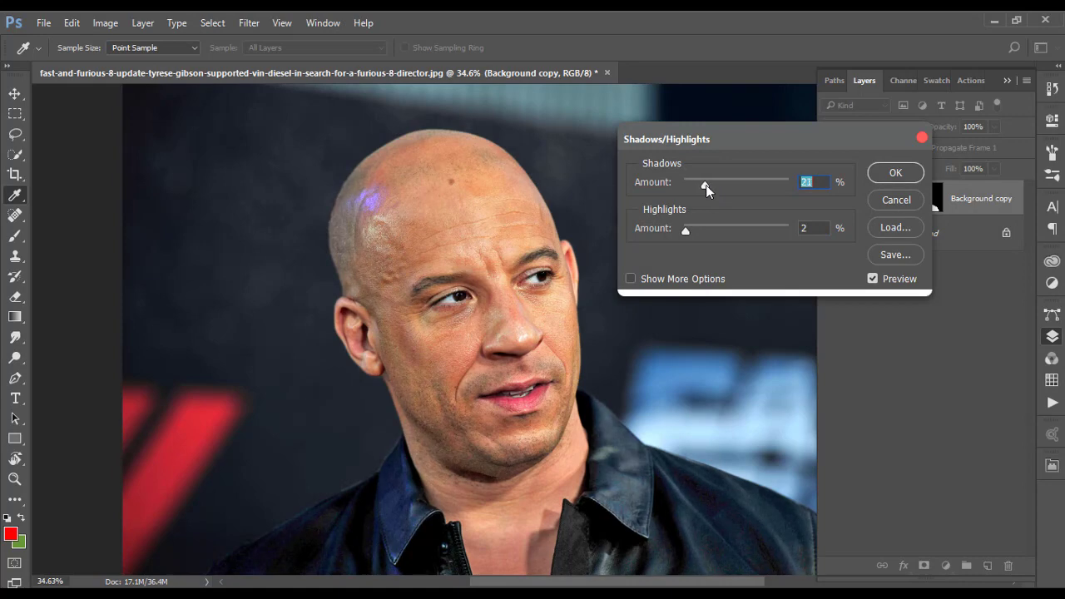
pyautogui.click(874, 172)
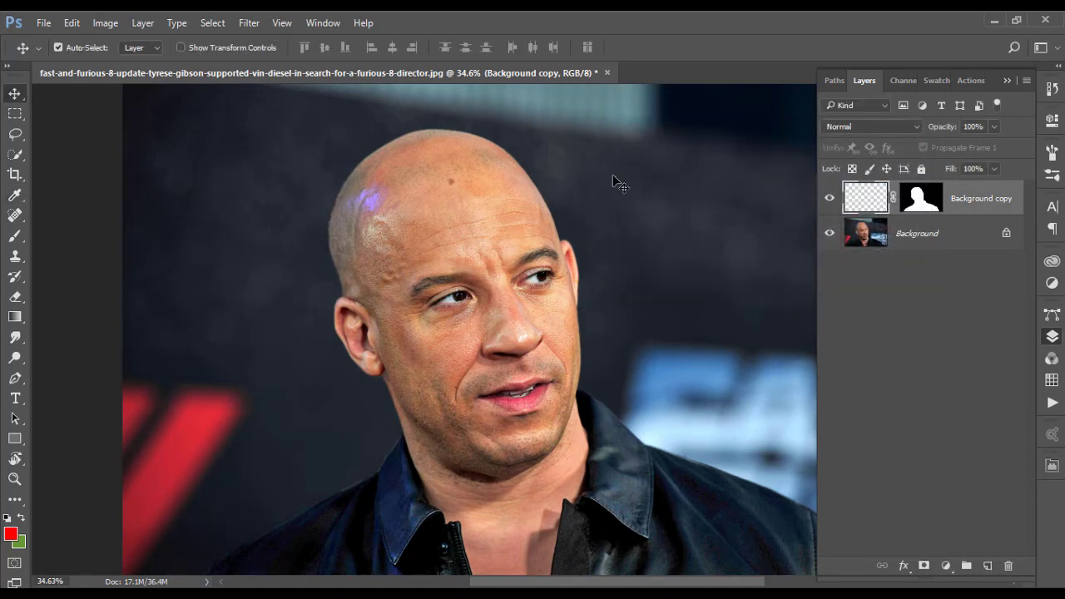
# Add a new empty Layer 1 above the masked portrait
pyautogui.scroll(3, 483, 306)
pyautogui.scroll(1, 483, 305)
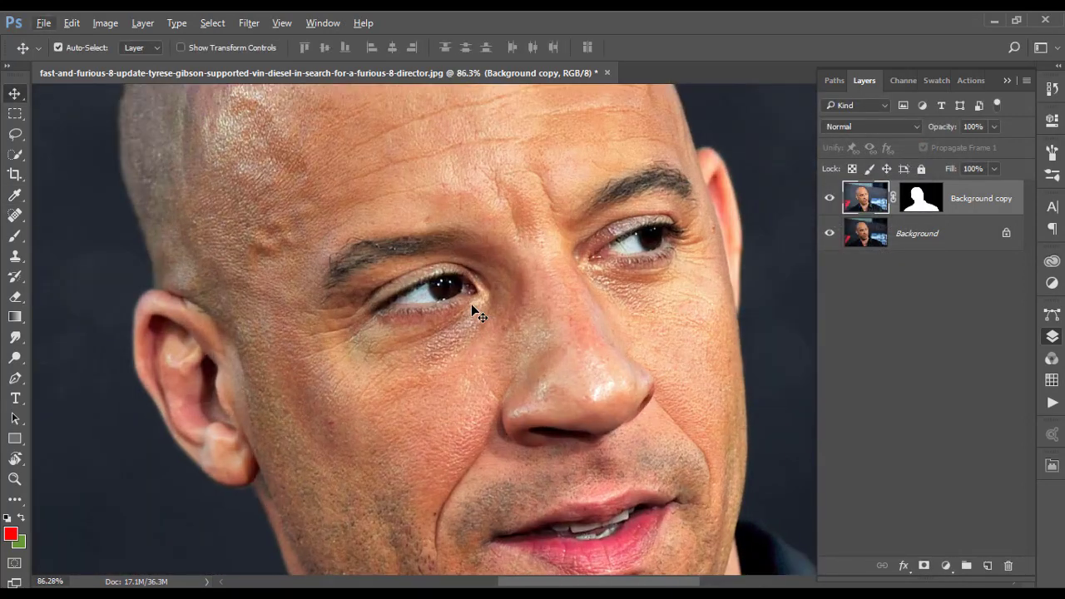
pyautogui.scroll(-4, 482, 305)
pyautogui.scroll(-1, 482, 305)
pyautogui.click(910, 203)
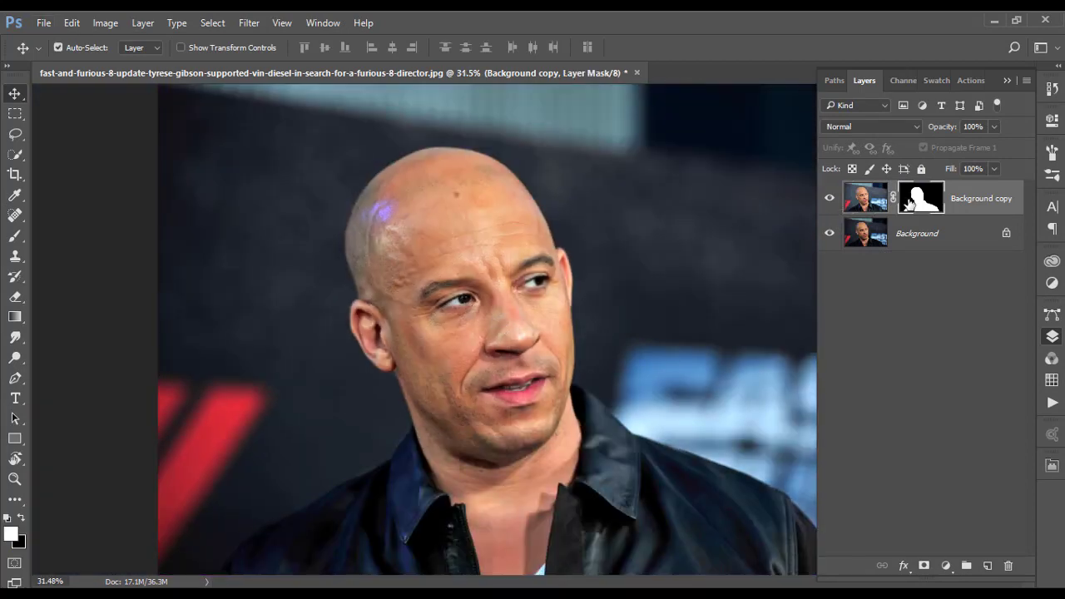
pyautogui.click(989, 565)
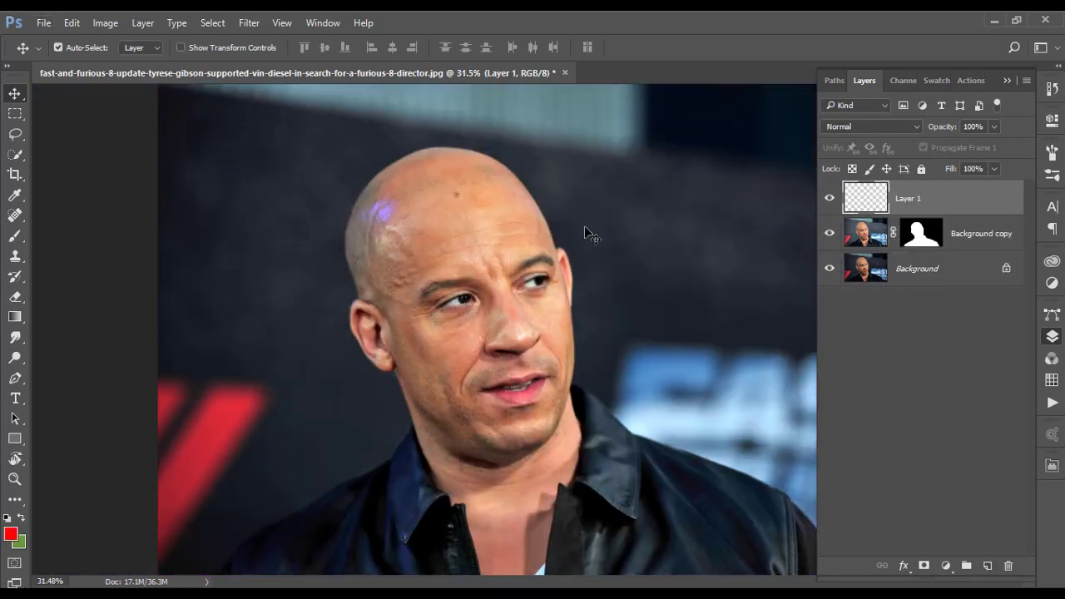
# Set up the Smudge tool with the 296 px round brush at 40% strength
pyautogui.scroll(2, 522, 376)
pyautogui.scroll(2, 519, 392)
pyautogui.scroll(1, 452, 452)
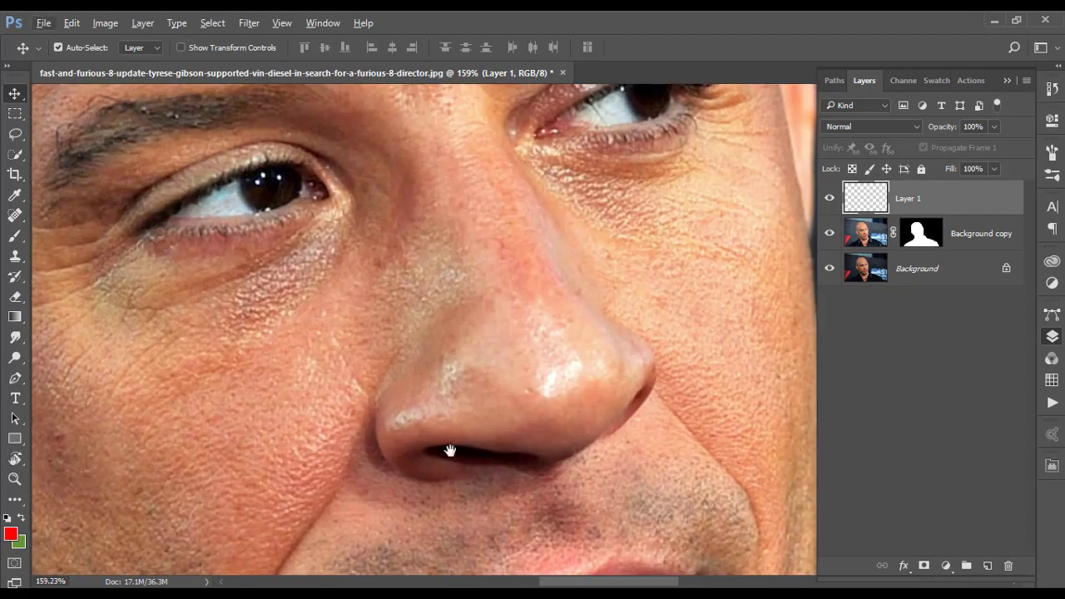
pyautogui.click(16, 339)
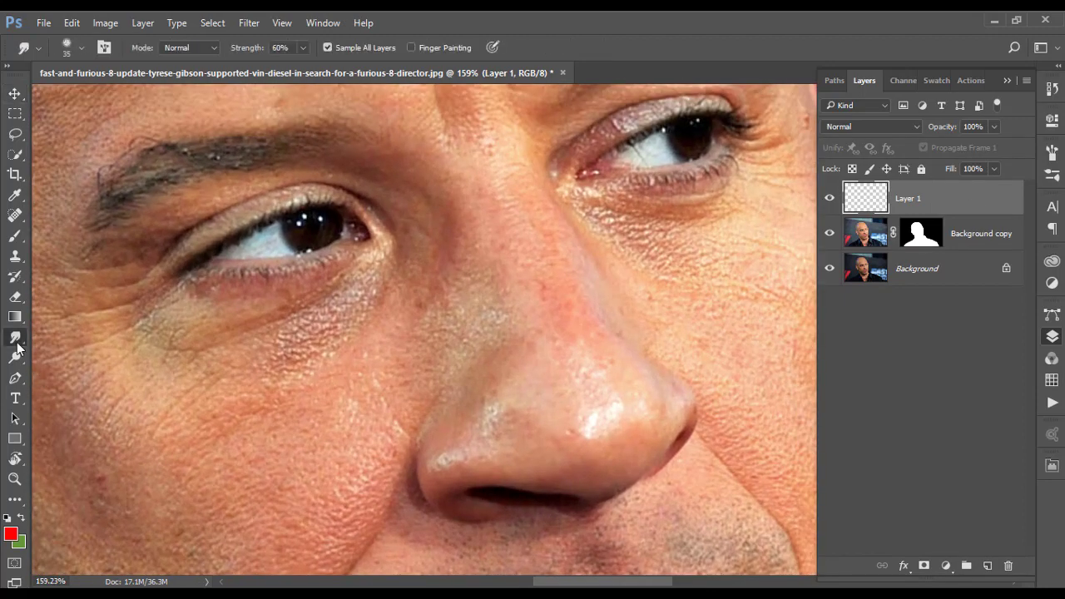
pyautogui.rightClick(274, 245)
pyautogui.scroll(-5, 573, 538)
pyautogui.click(413, 402)
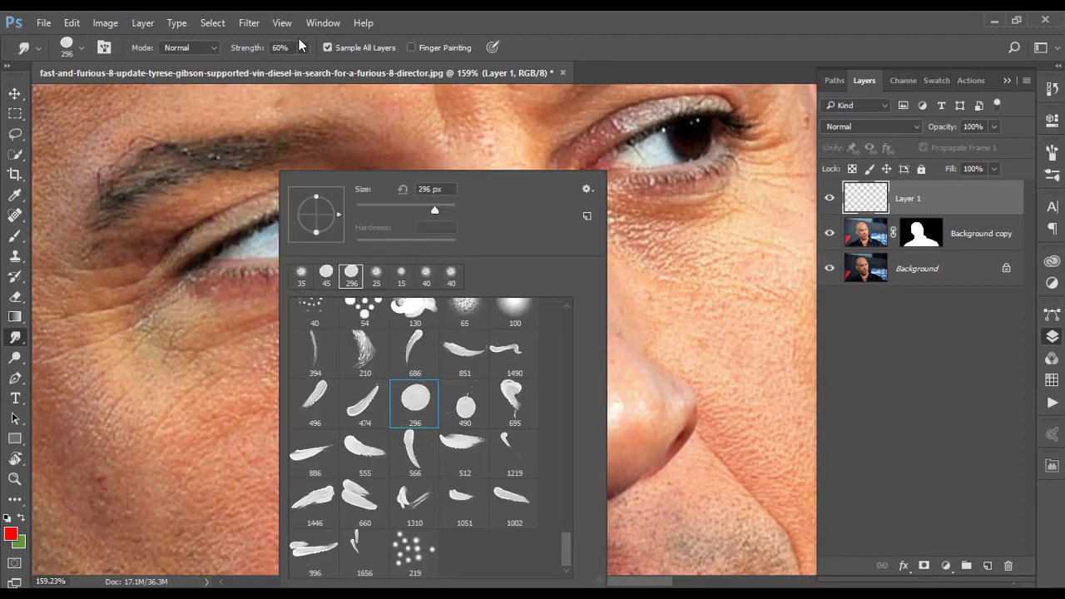
pyautogui.click(340, 49)
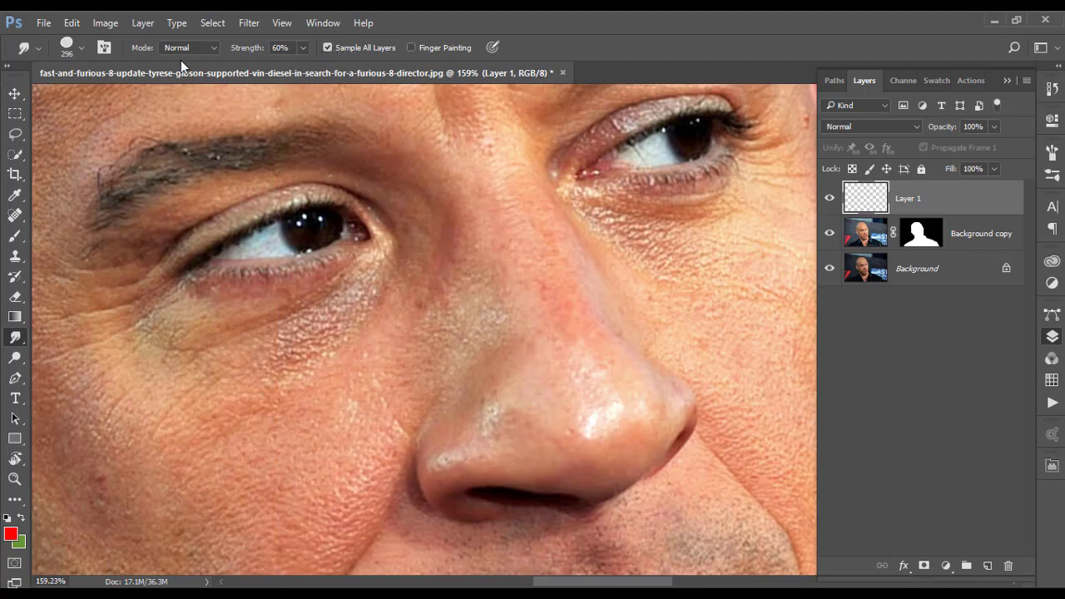
pyautogui.click(281, 47)
pyautogui.press('F5')
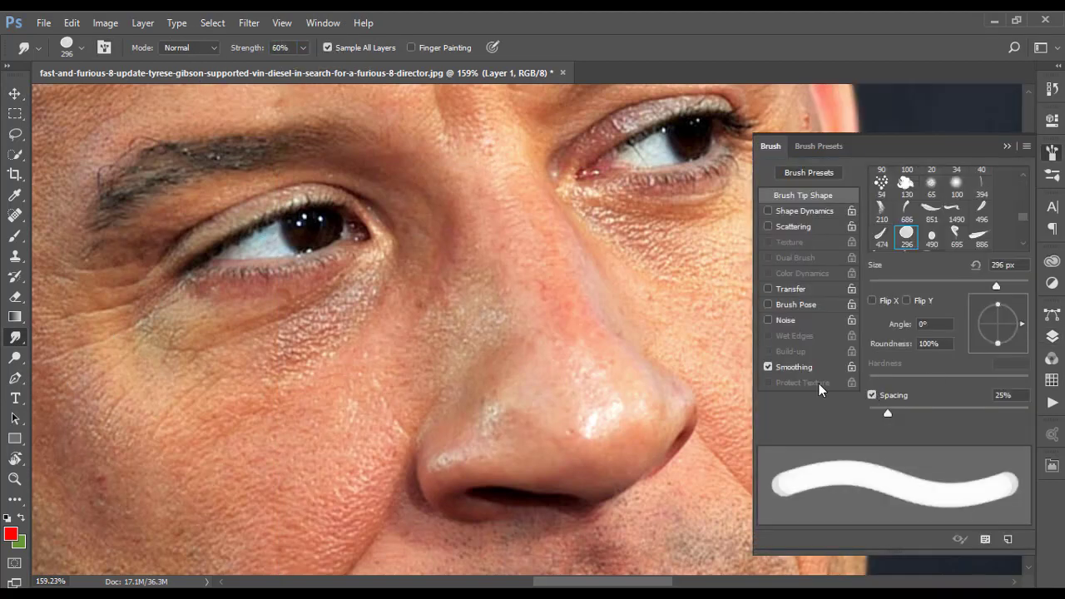
pyautogui.click(1052, 337)
# Shrink the brush and smudge the nostril's upper edge and nose skin smooth
pyautogui.press('[')
pyautogui.press('[')
pyautogui.press('[')
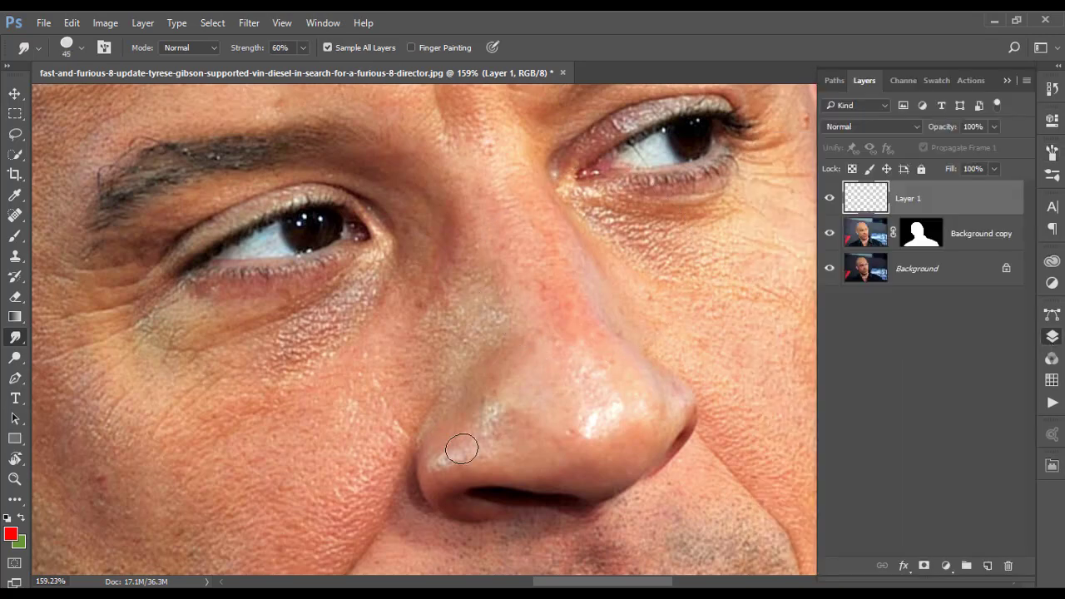
pyautogui.scroll(3, 458, 486)
pyautogui.moveTo(457, 486)
pyautogui.mouseDown()
pyautogui.moveTo(420, 384)
pyautogui.moveTo(388, 380)
pyautogui.moveTo(395, 373)
pyautogui.moveTo(424, 408)
pyautogui.moveTo(453, 390)
pyautogui.mouseUp()
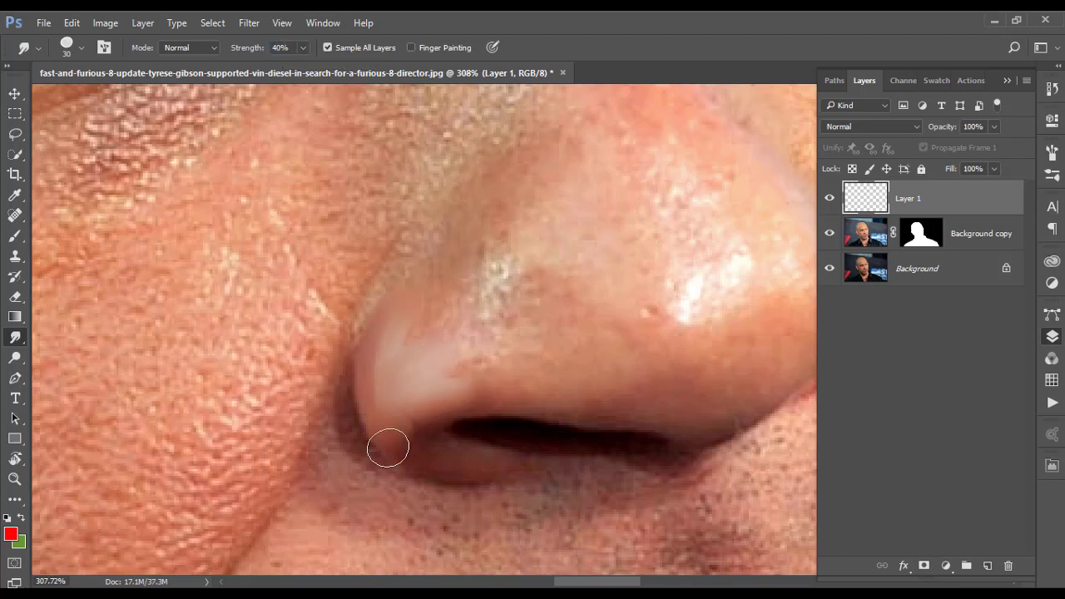
pyautogui.moveTo(445, 395); pyautogui.dragTo(593, 414)
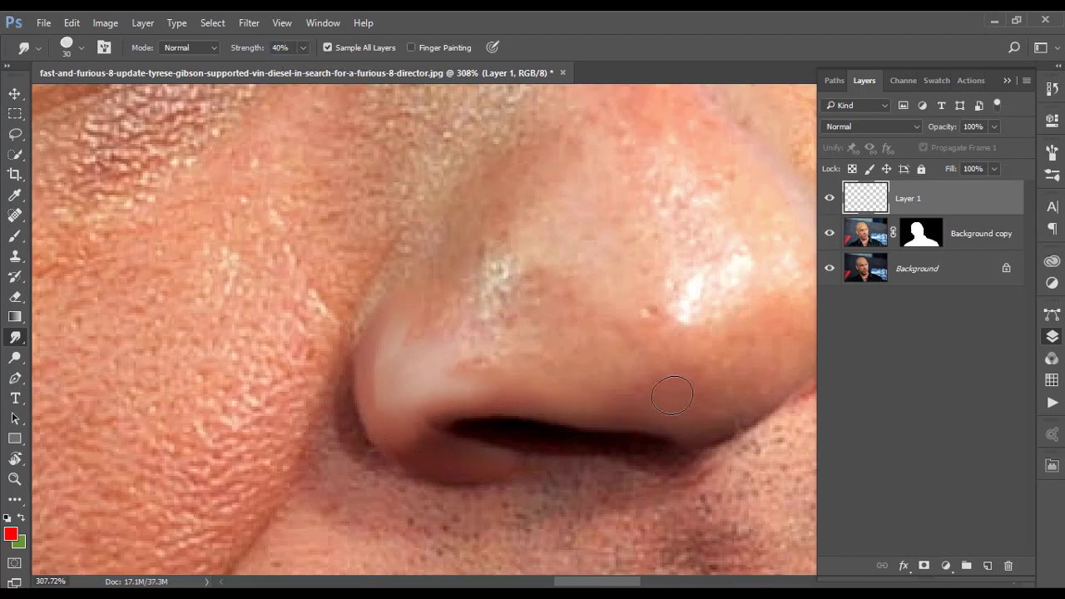
pyautogui.moveTo(527, 362); pyautogui.dragTo(489, 298)
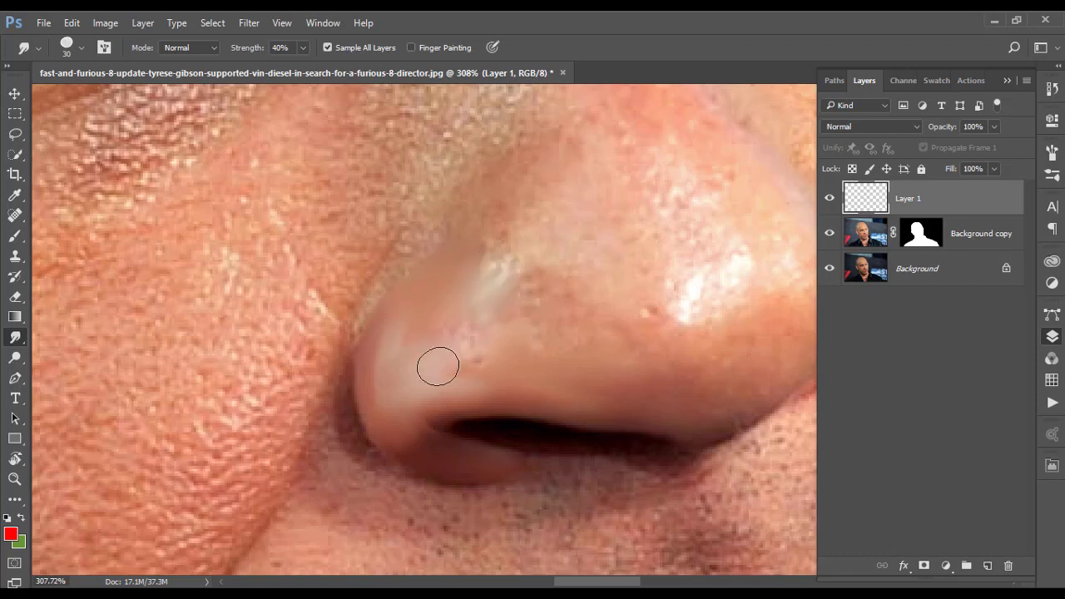
pyautogui.moveTo(555, 339); pyautogui.dragTo(651, 404)
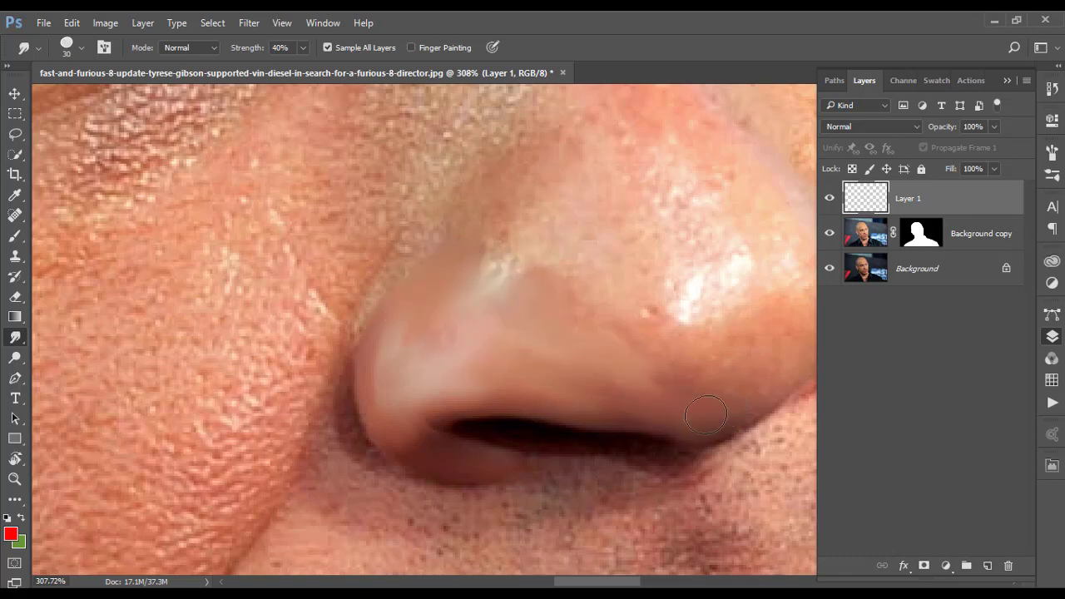
pyautogui.scroll(3, 621, 383)
pyautogui.hscroll(4, 571, 375)
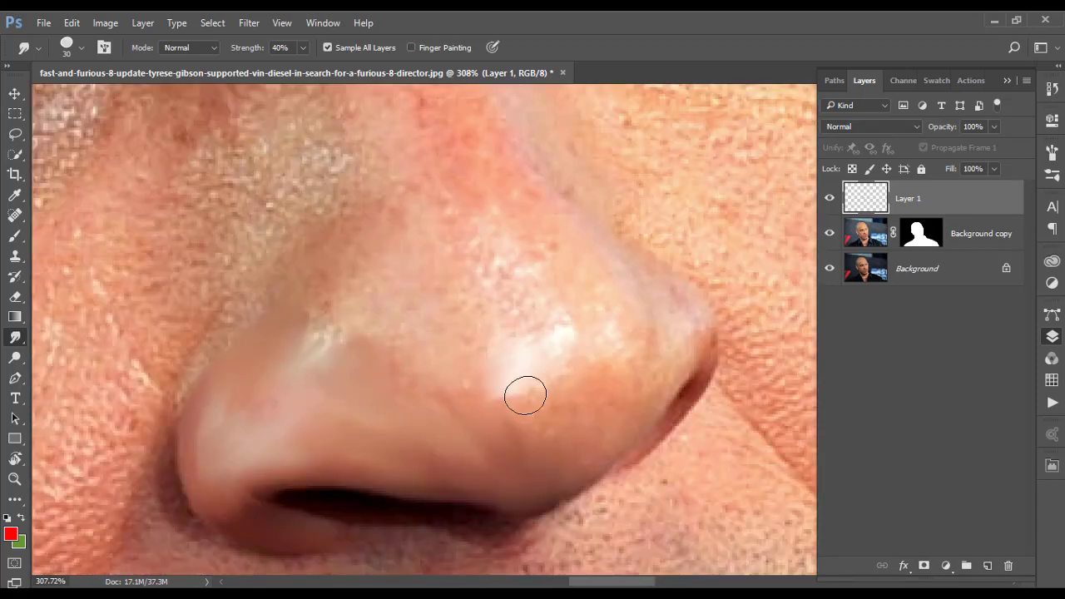
# Smudge the skin around the nose highlight and the pores along the nose bridge
pyautogui.moveTo(525, 395)
pyautogui.mouseDown()
pyautogui.moveTo(514, 424)
pyautogui.moveTo(594, 428)
pyautogui.moveTo(568, 475)
pyautogui.mouseUp()
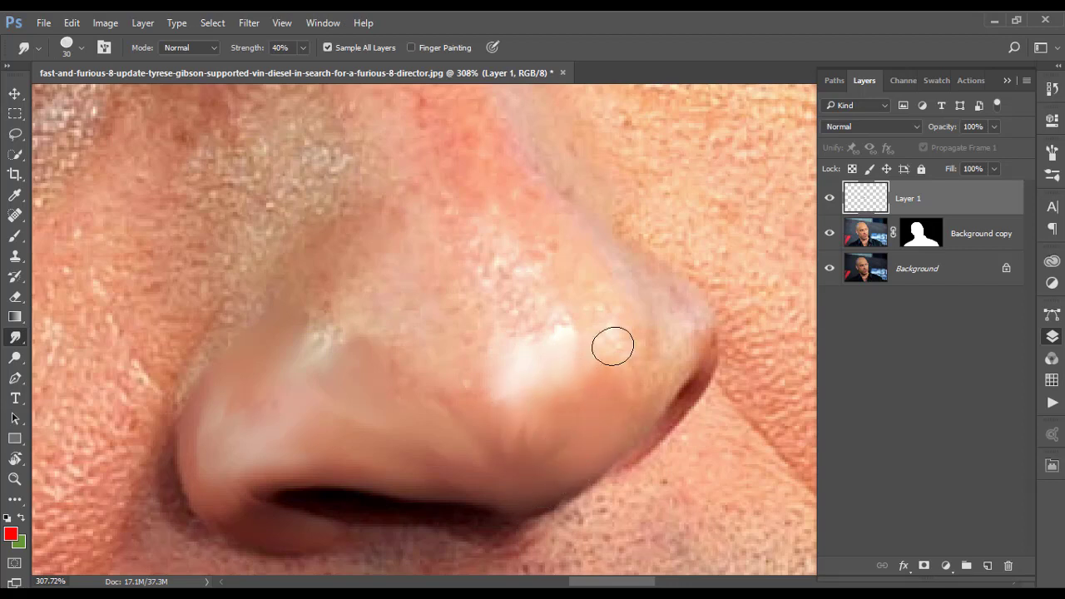
pyautogui.moveTo(613, 346); pyautogui.dragTo(639, 402)
pyautogui.moveTo(592, 280); pyautogui.dragTo(519, 220)
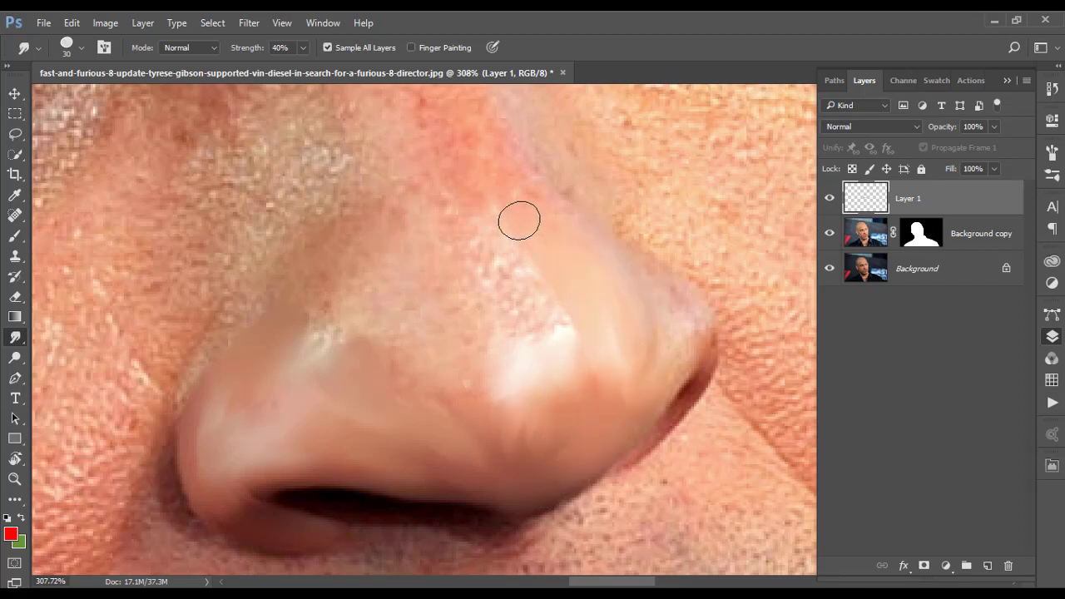
pyautogui.moveTo(525, 272)
pyautogui.mouseDown()
pyautogui.moveTo(554, 312)
pyautogui.moveTo(474, 232)
pyautogui.mouseUp()
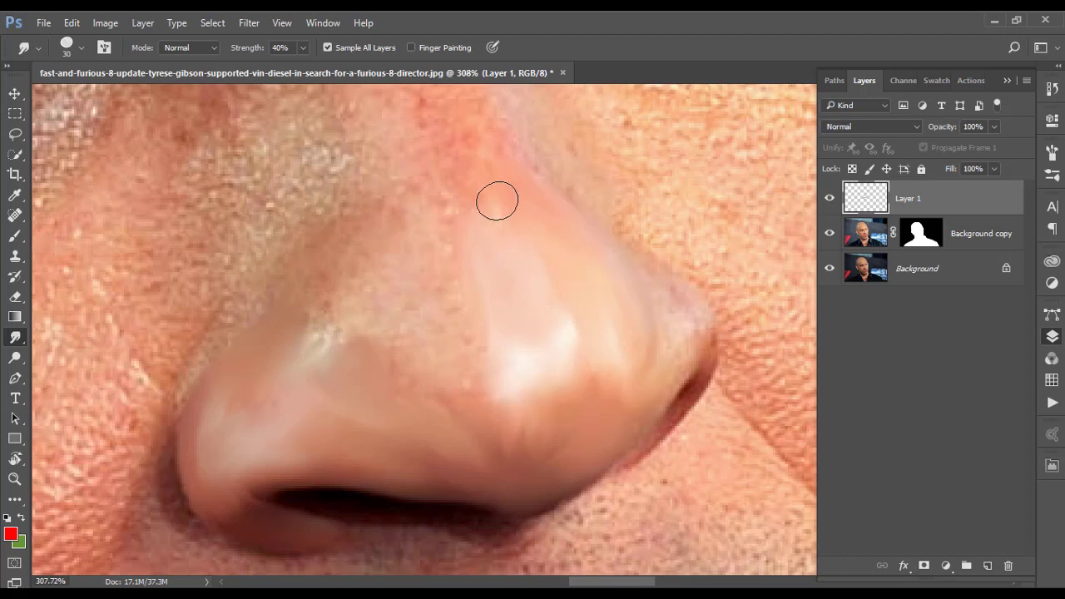
pyautogui.moveTo(460, 356); pyautogui.dragTo(468, 316)
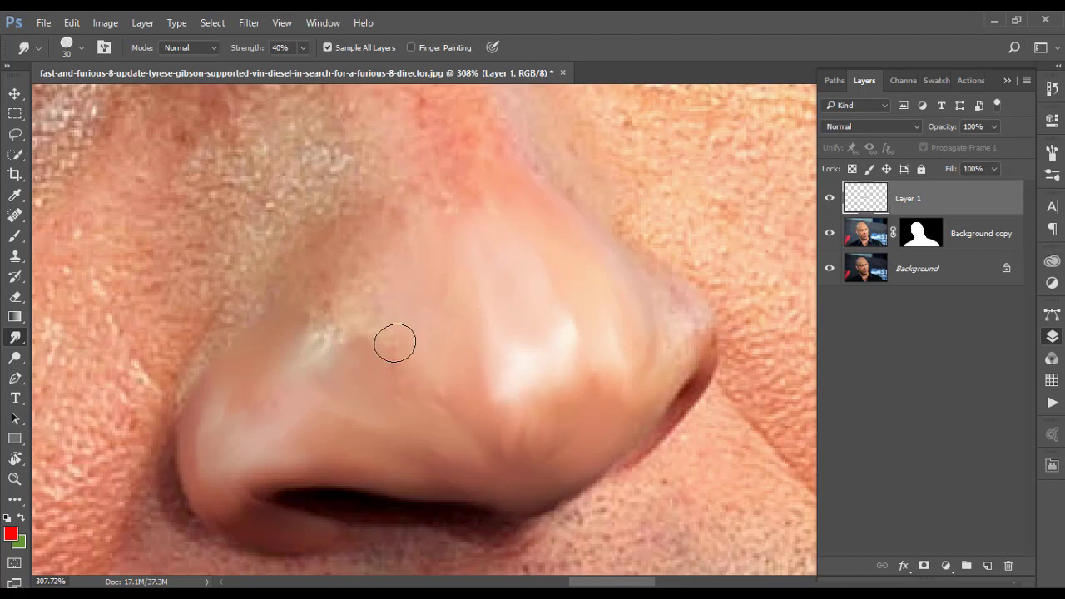
pyautogui.moveTo(395, 343)
pyautogui.mouseDown()
pyautogui.moveTo(336, 333)
pyautogui.moveTo(316, 290)
pyautogui.mouseUp()
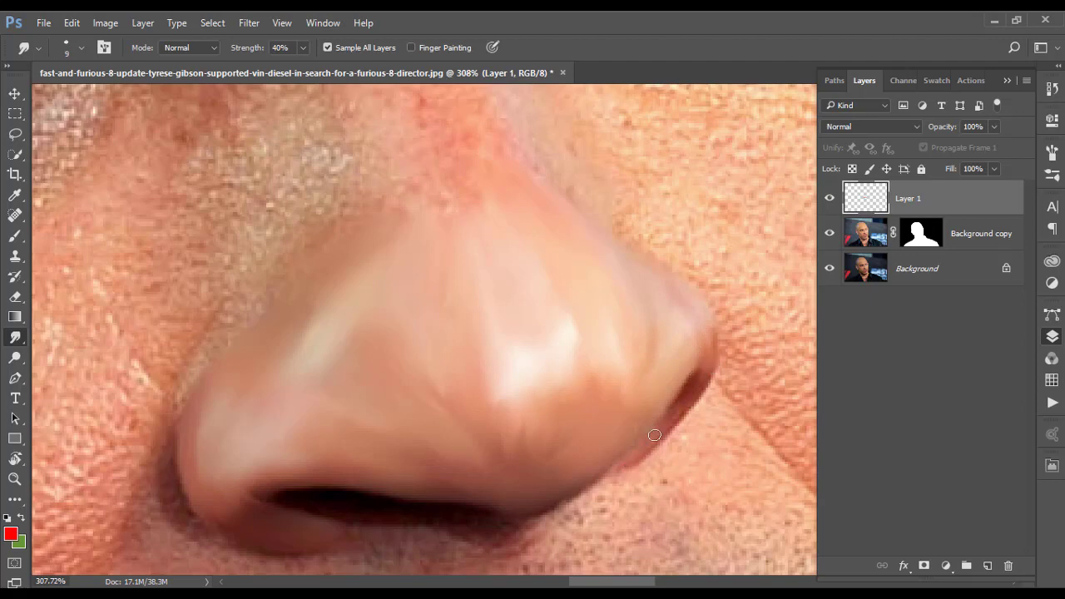
# Enlarge the brush slightly and smooth the nostril shadow and the skin below it
pyautogui.scroll(3, 654, 435)
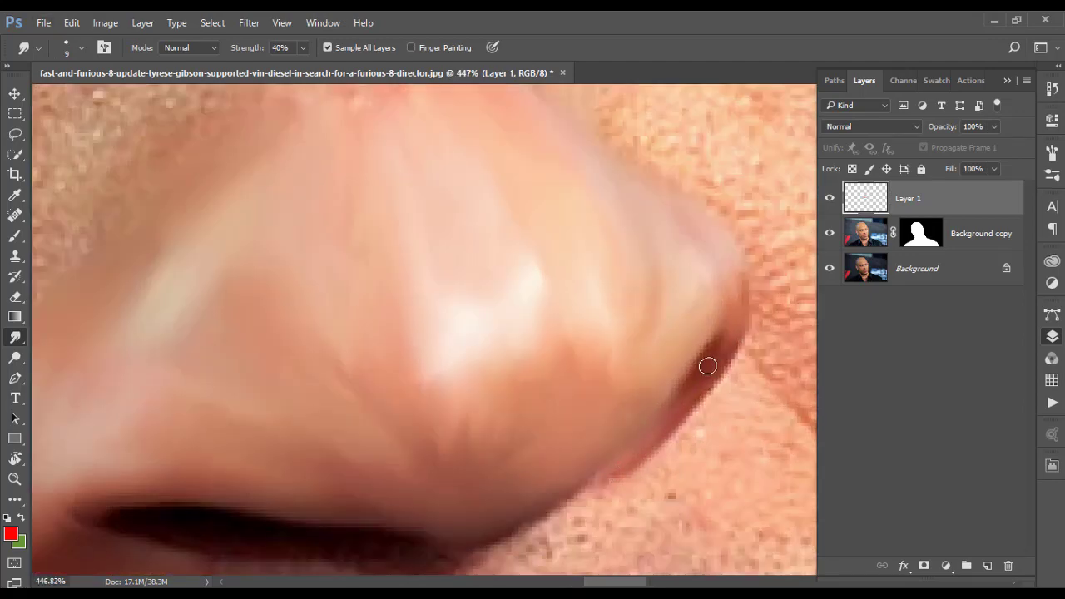
pyautogui.moveTo(566, 450); pyautogui.dragTo(572, 410)
pyautogui.press(']')
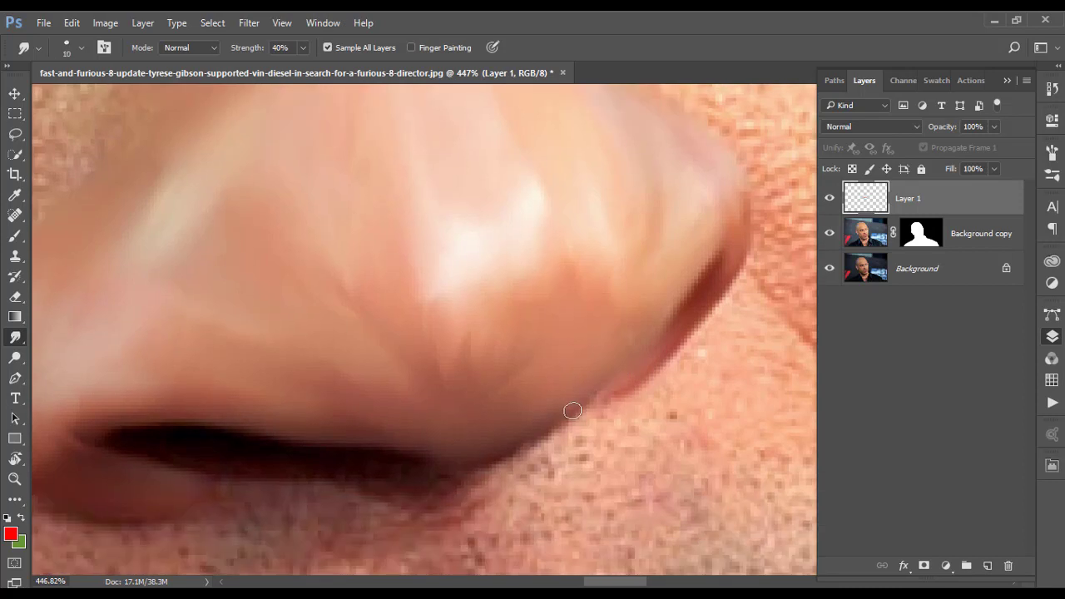
pyautogui.moveTo(466, 352); pyautogui.dragTo(597, 270)
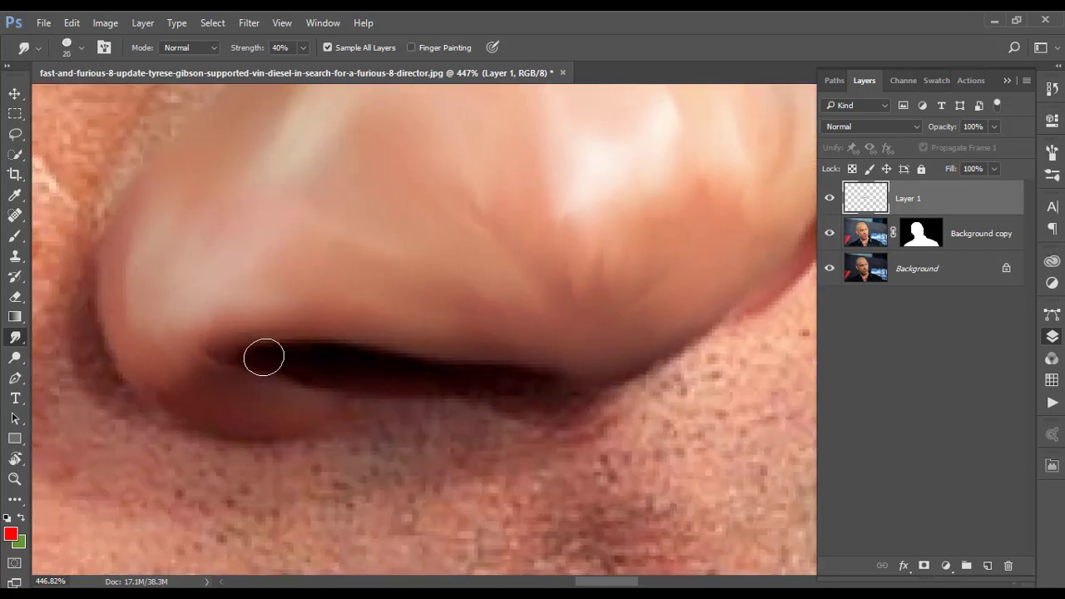
pyautogui.moveTo(221, 359); pyautogui.dragTo(164, 388)
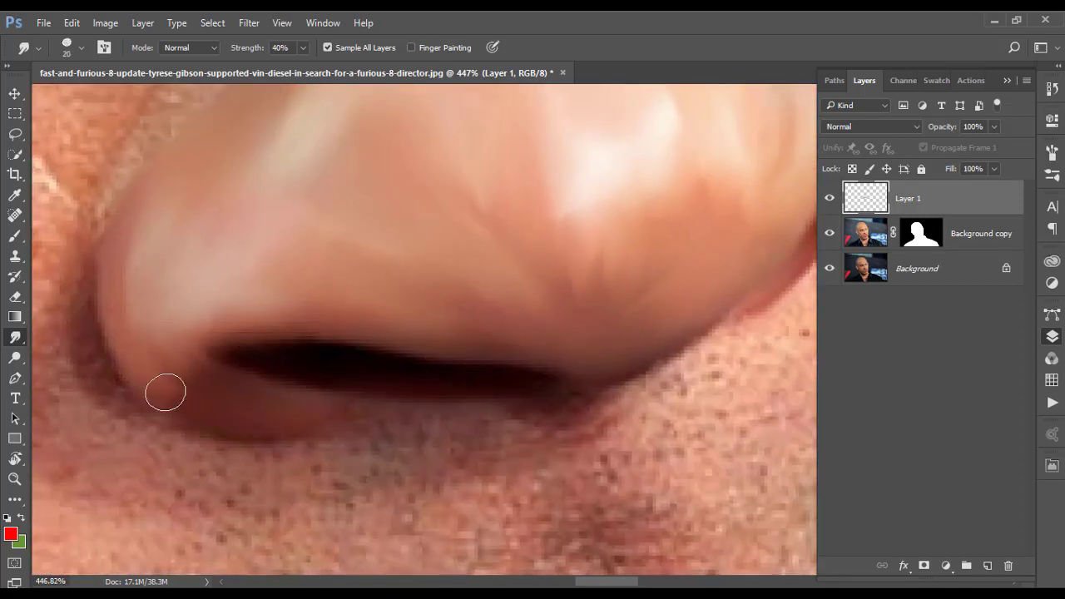
pyautogui.moveTo(495, 436); pyautogui.dragTo(305, 463)
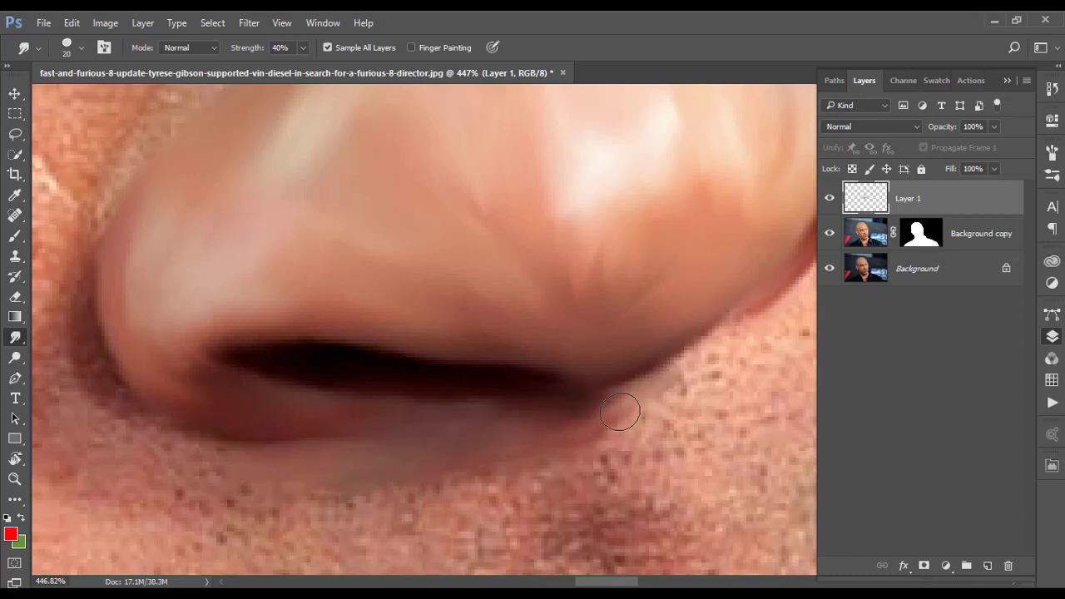
pyautogui.scroll(-2, 627, 420)
pyautogui.hscroll(-4, 628, 420)
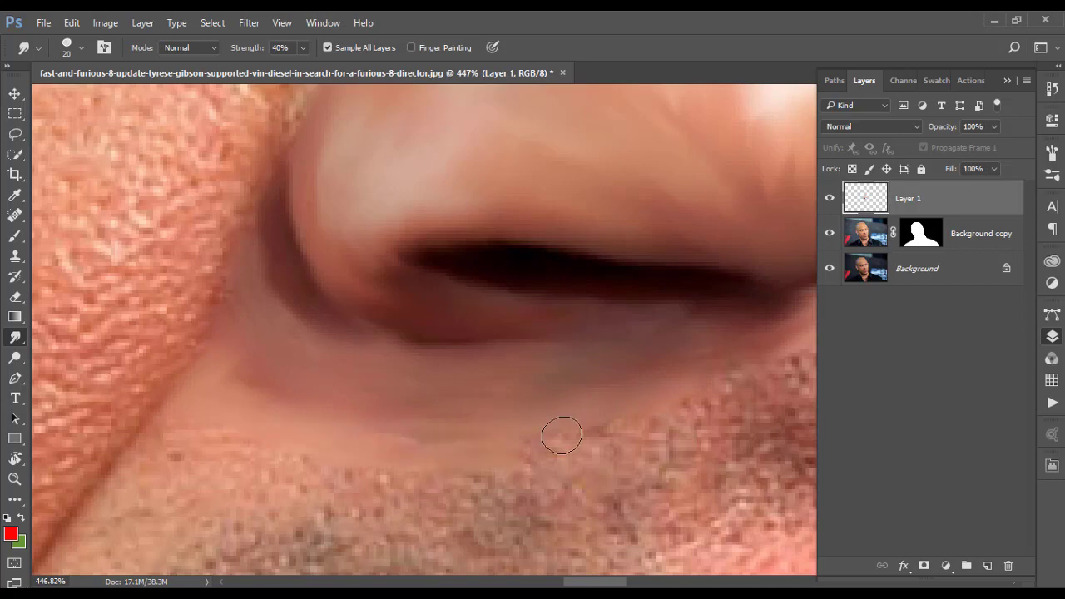
# Smudge the stubble above the upper lip smooth
pyautogui.scroll(-3, 499, 391)
pyautogui.scroll(2, 400, 333)
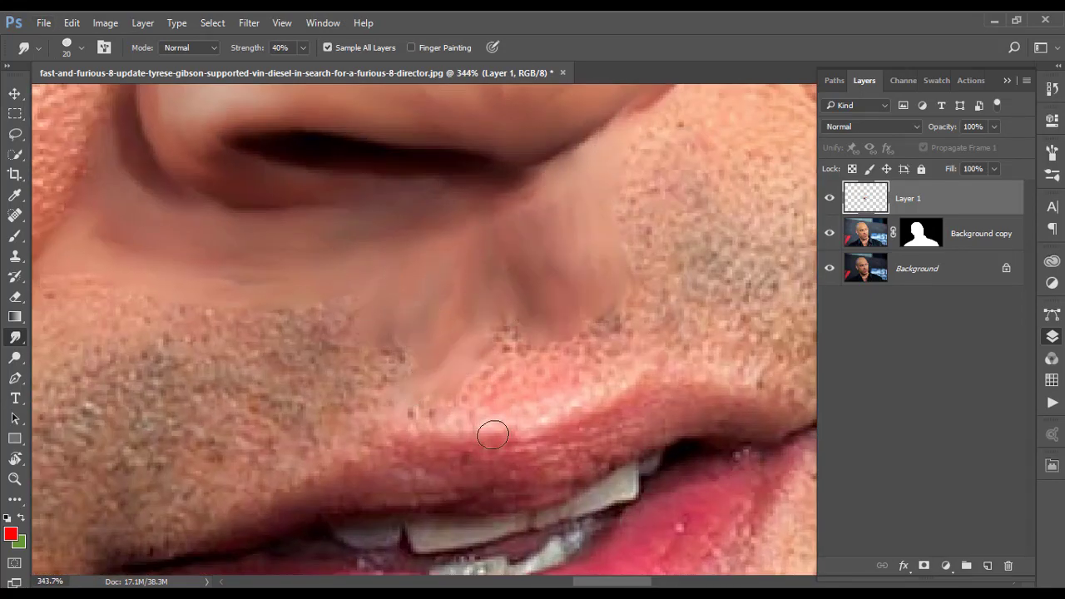
pyautogui.scroll(1, 493, 435)
pyautogui.moveTo(492, 434)
pyautogui.mouseDown()
pyautogui.moveTo(696, 357)
pyautogui.moveTo(525, 312)
pyautogui.moveTo(364, 350)
pyautogui.moveTo(644, 254)
pyautogui.mouseUp()
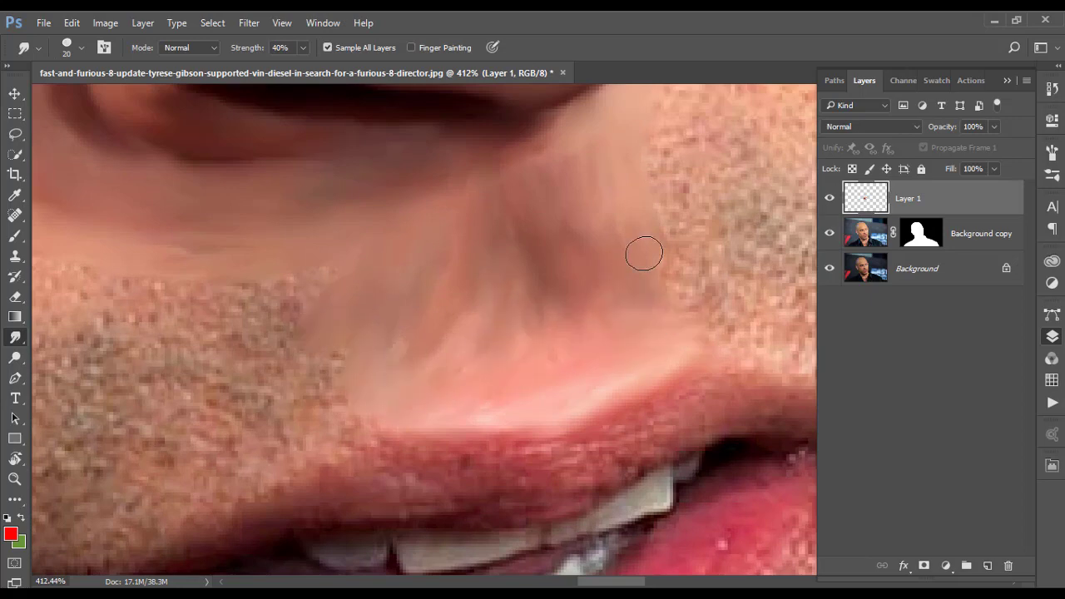
pyautogui.scroll(-1, 536, 263)
pyautogui.scroll(1, 261, 428)
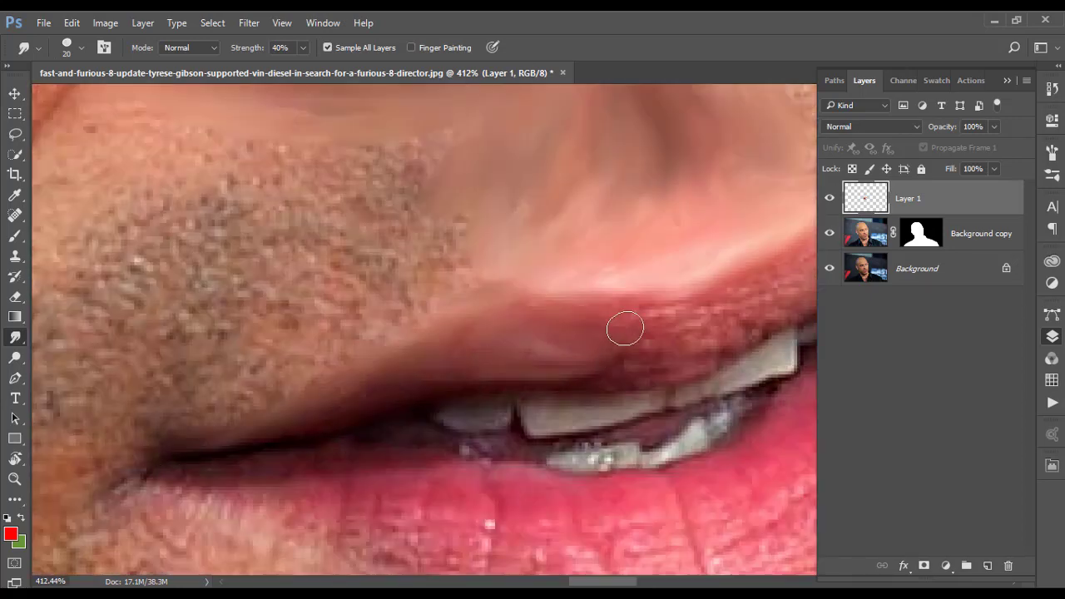
pyautogui.scroll(1, 625, 328)
pyautogui.scroll(-1, 511, 402)
pyautogui.scroll(-1, 610, 360)
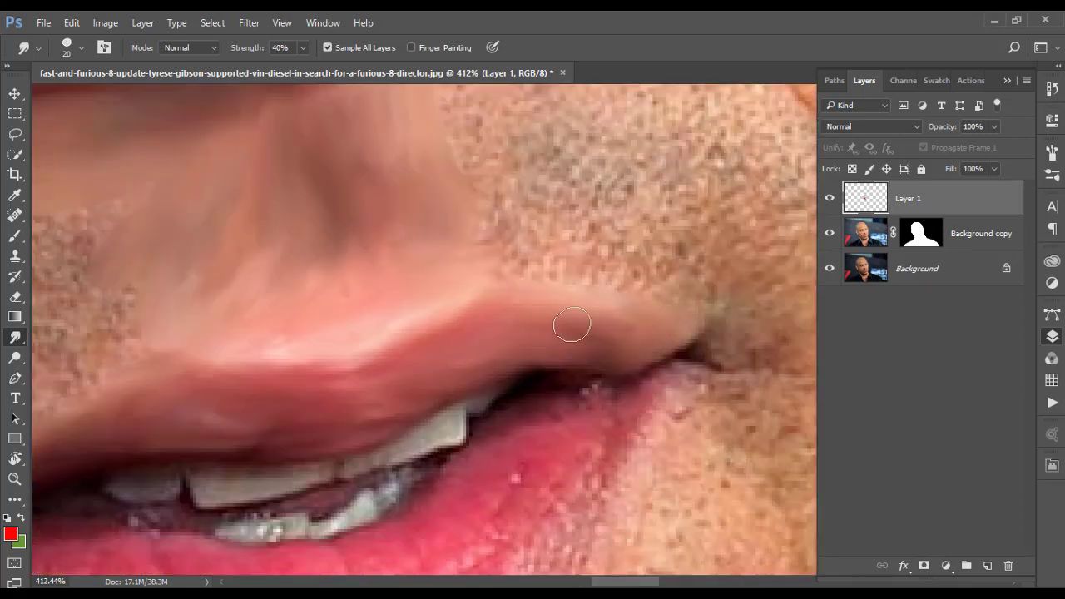
pyautogui.scroll(1, 574, 324)
pyautogui.scroll(-1, 255, 240)
pyautogui.scroll(1, 515, 315)
# Enlarge the brush and smear the stubble patch by the mouth corner smooth
pyautogui.press(']')
pyautogui.moveTo(515, 315)
pyautogui.mouseDown()
pyautogui.moveTo(492, 190)
pyautogui.moveTo(425, 286)
pyautogui.mouseUp()
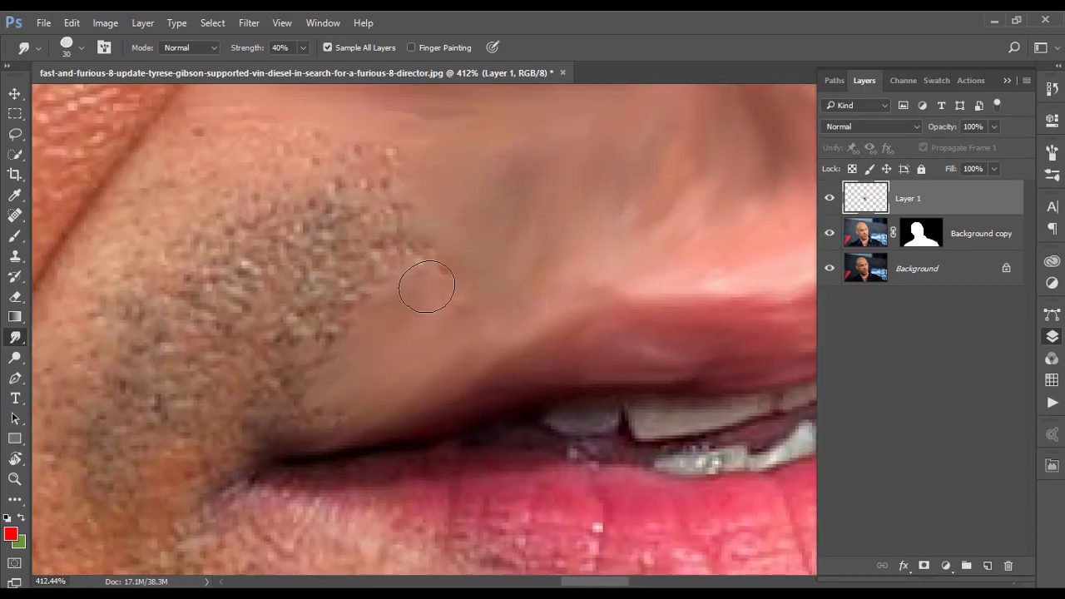
pyautogui.scroll(3, 425, 285)
pyautogui.scroll(-2, 114, 354)
pyautogui.moveTo(405, 344); pyautogui.dragTo(339, 268)
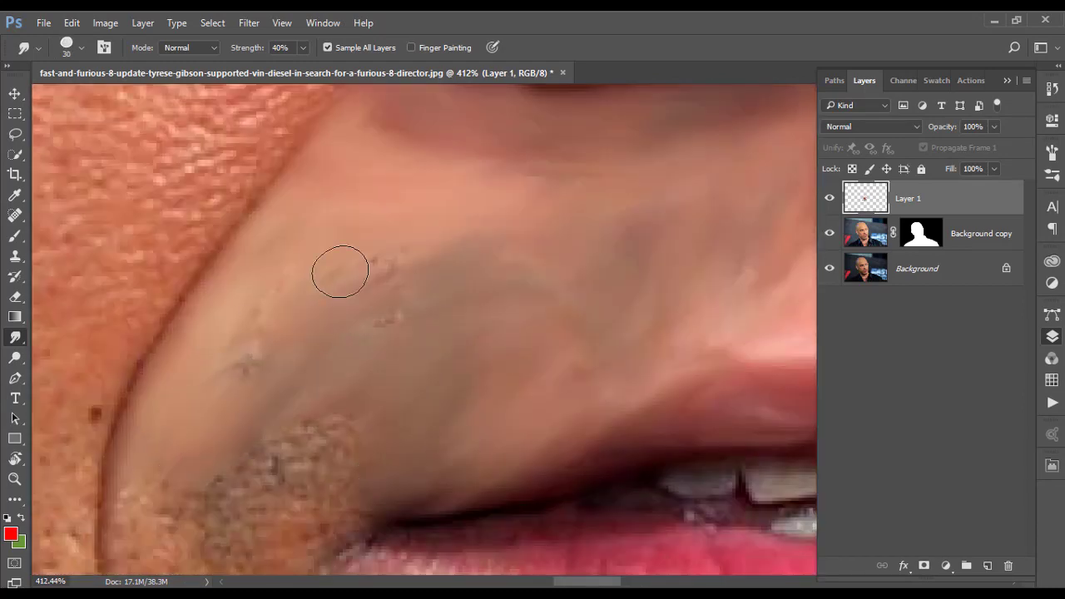
pyautogui.scroll(-2, 340, 268)
pyautogui.scroll(-10, 158, 366)
pyautogui.scroll(10, 361, 428)
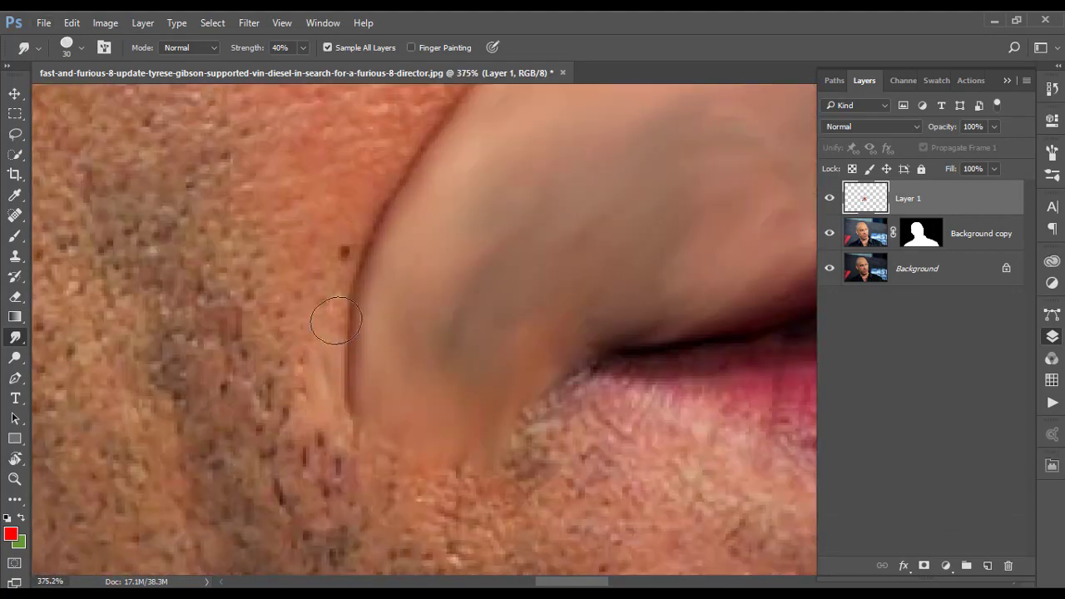
pyautogui.scroll(2, 328, 314)
pyautogui.scroll(-3, 333, 333)
pyautogui.hscroll(3, 500, 250)
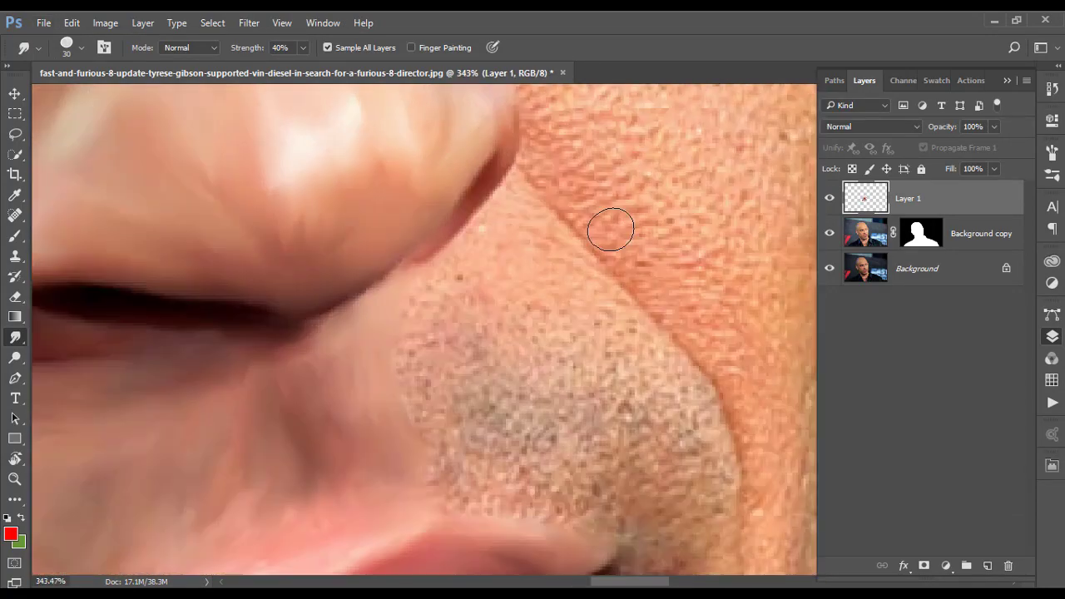
pyautogui.scroll(-2, 558, 311)
pyautogui.scroll(2, 587, 447)
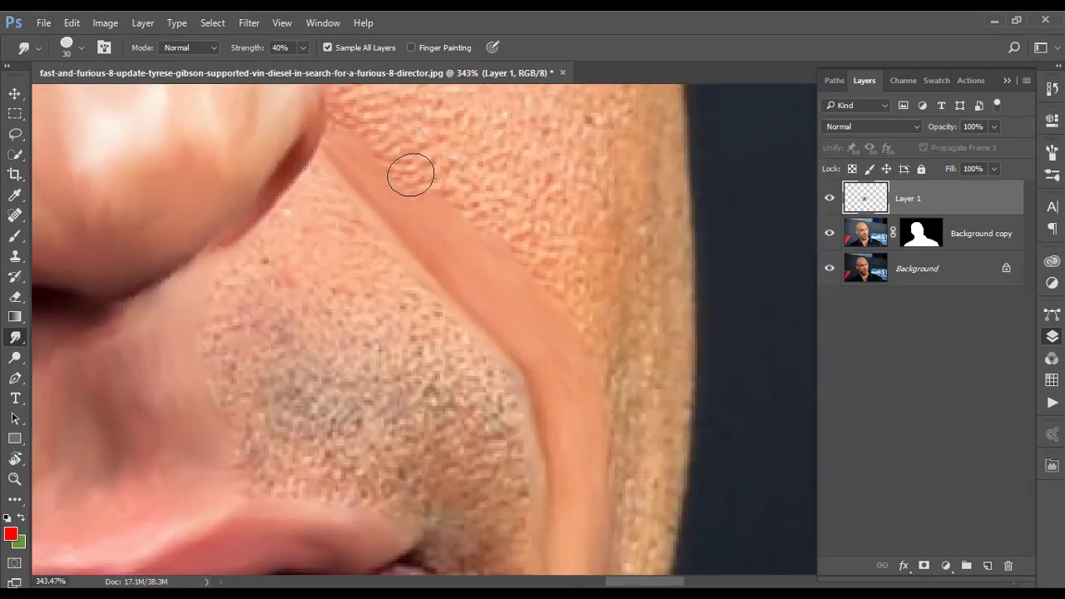
pyautogui.scroll(-3, 481, 374)
pyautogui.hscroll(2, 480, 373)
pyautogui.scroll(2, 541, 297)
pyautogui.hscroll(1, 542, 297)
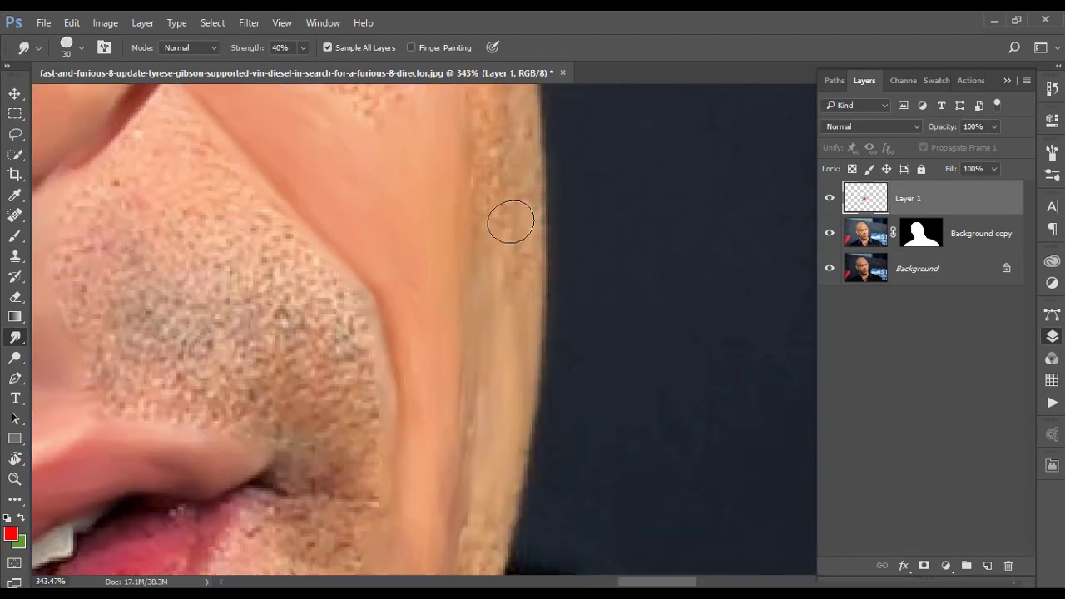
pyautogui.scroll(2, 509, 219)
# Load the Background copy outline as a selection and reselect Layer 1
pyautogui.scroll(2, 490, 143)
pyautogui.click(856, 230)
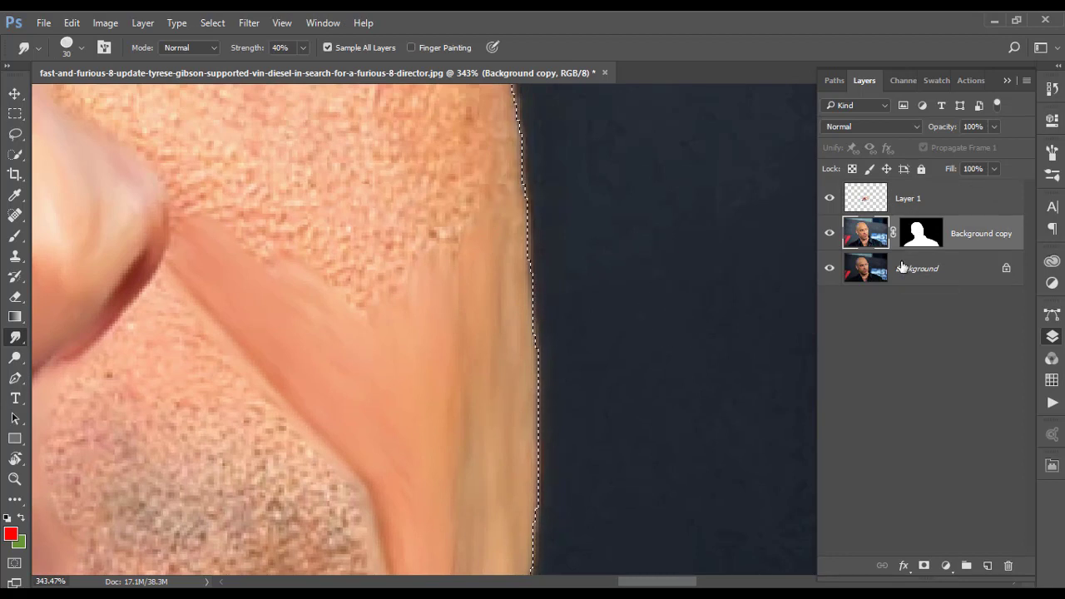
pyautogui.click(870, 198)
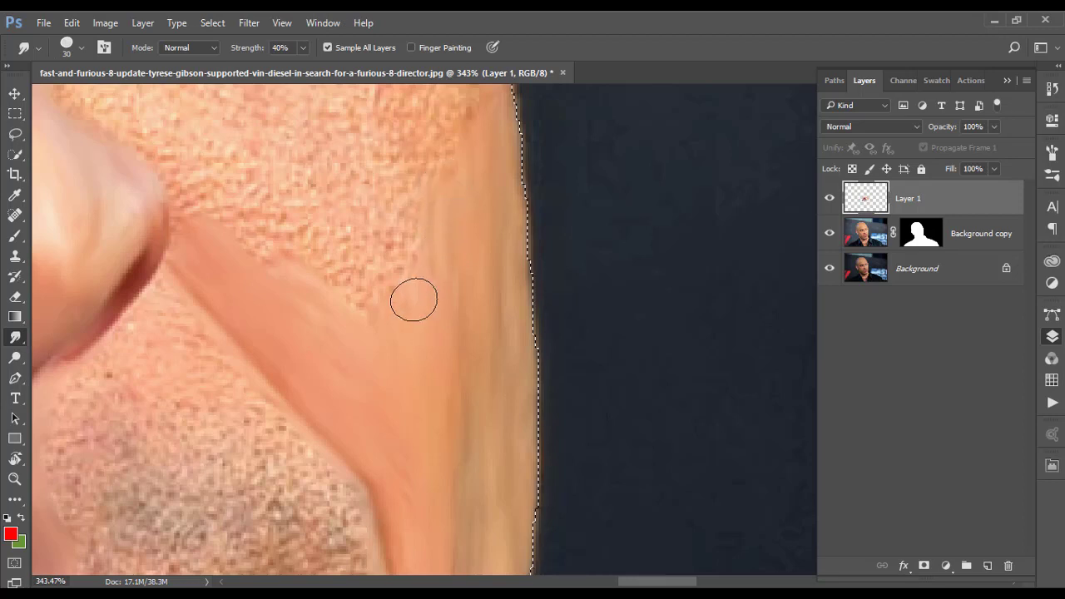
# Smudge the cheek skin texture smooth near the jaw edge
pyautogui.moveTo(366, 328); pyautogui.dragTo(321, 230)
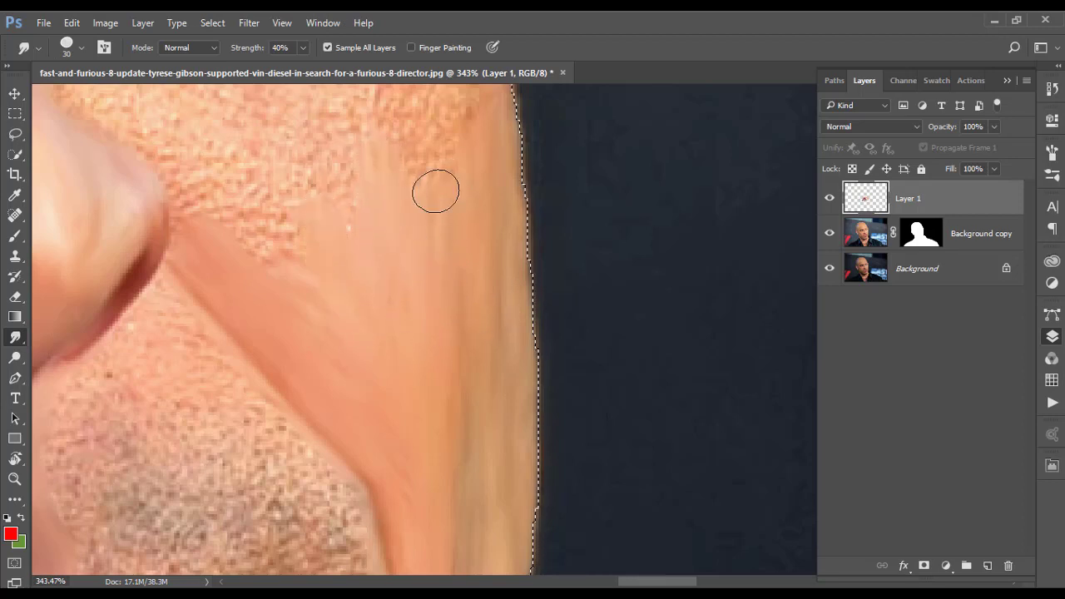
pyautogui.moveTo(499, 341); pyautogui.dragTo(559, 182)
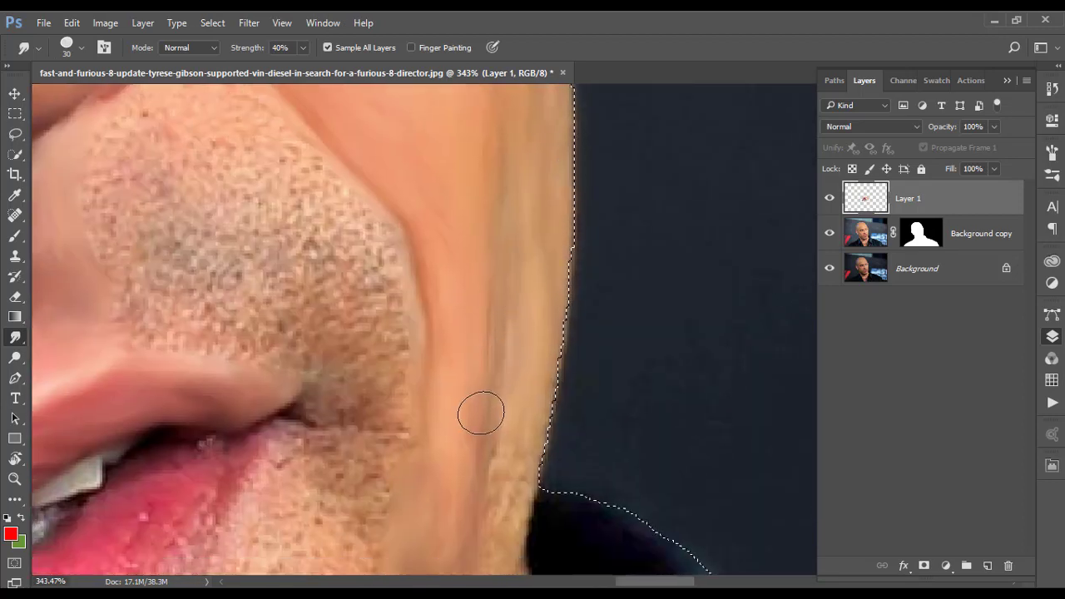
pyautogui.scroll(-5, 433, 183)
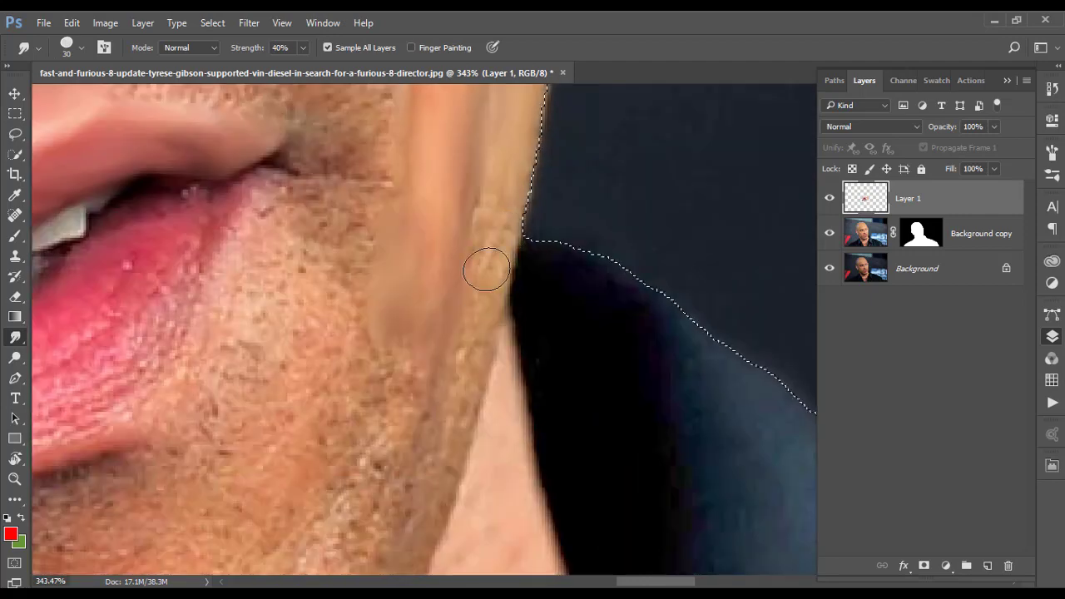
pyautogui.moveTo(450, 374); pyautogui.dragTo(471, 228)
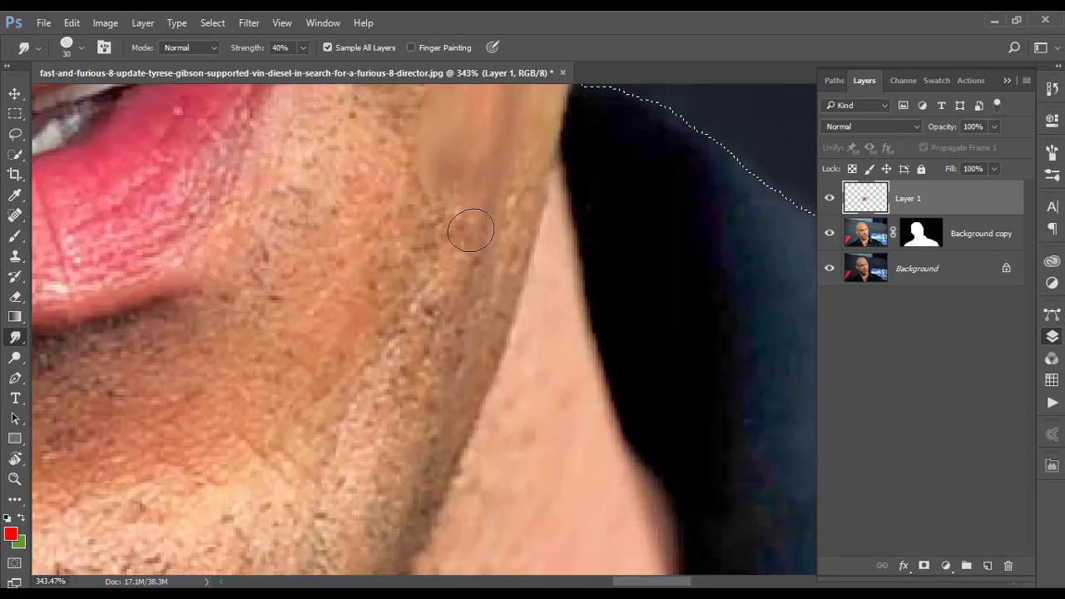
pyautogui.scroll(-3, 435, 257)
# Smudge the skin texture beside the nose into smooth strokes
pyautogui.scroll(-3, 561, 473)
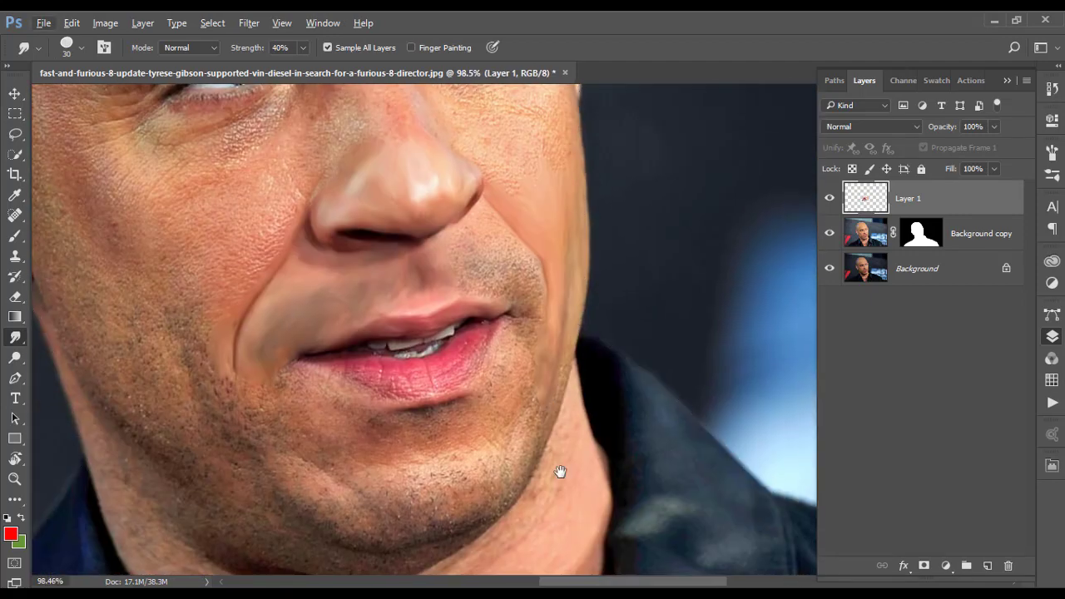
pyautogui.scroll(3, 533, 197)
pyautogui.scroll(3, 517, 259)
pyautogui.moveTo(517, 259)
pyautogui.mouseDown()
pyautogui.moveTo(528, 278)
pyautogui.moveTo(673, 193)
pyautogui.mouseUp()
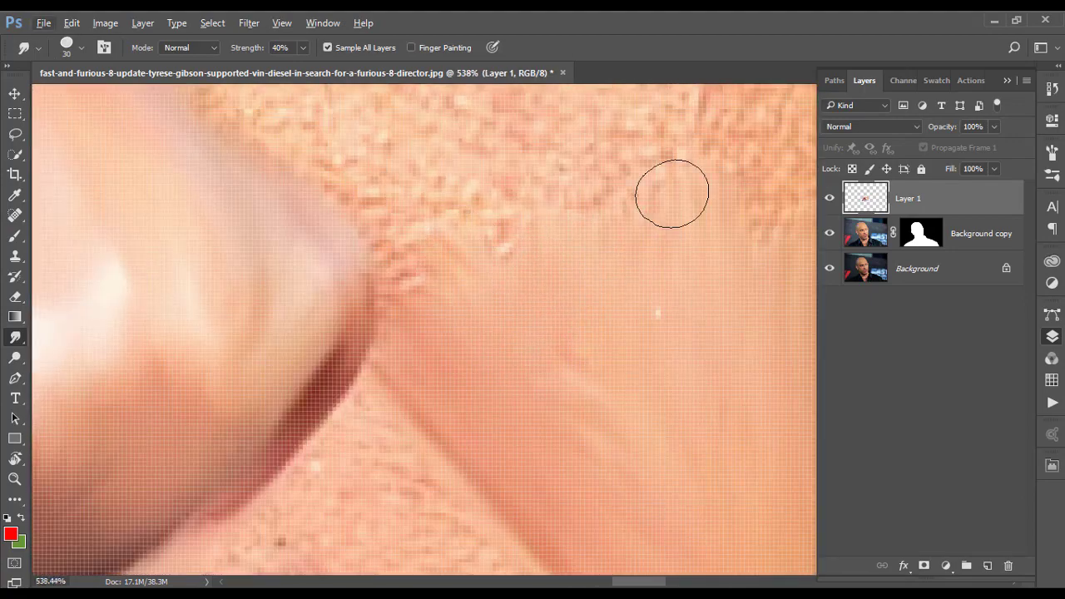
pyautogui.scroll(-3, 519, 228)
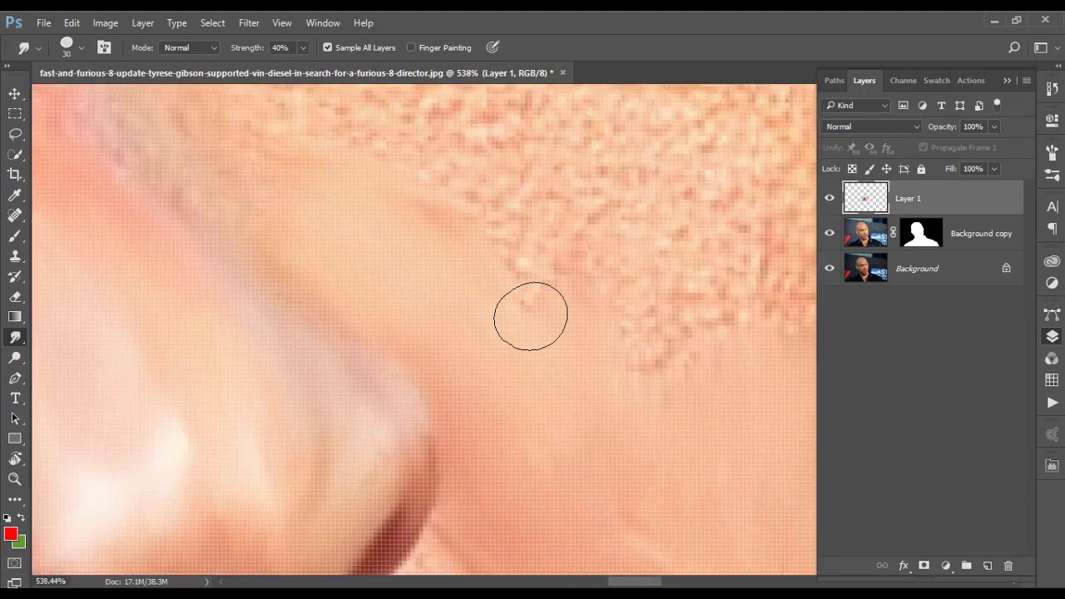
pyautogui.scroll(3, 493, 245)
# With a smaller brush, smear the chin, lower-lip corner and grainy lower lip smooth
pyautogui.press('[')
pyautogui.scroll(1, 606, 220)
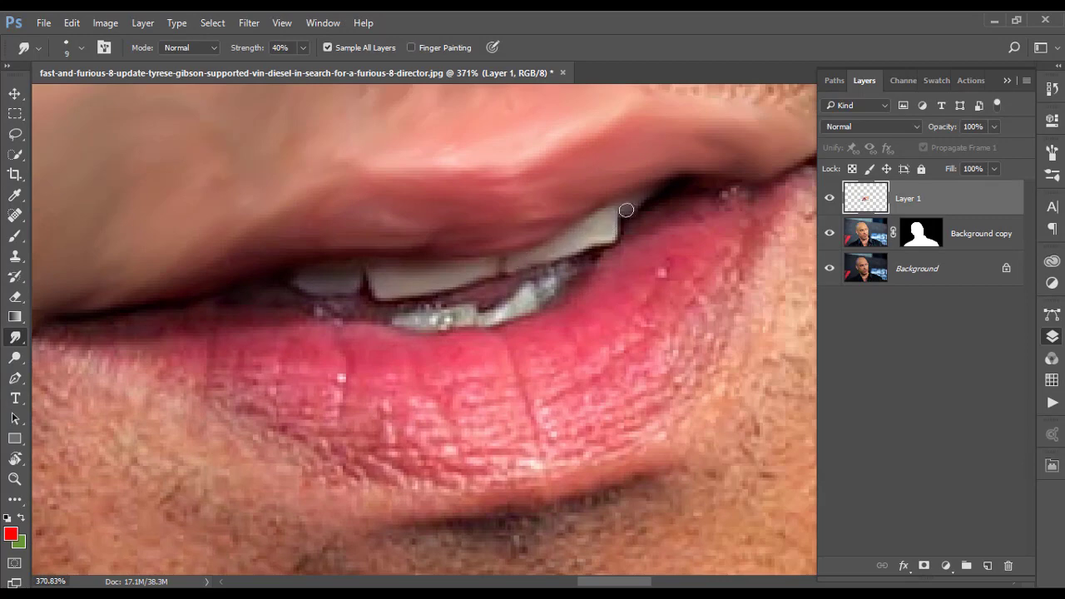
pyautogui.hscroll(-2, 244, 303)
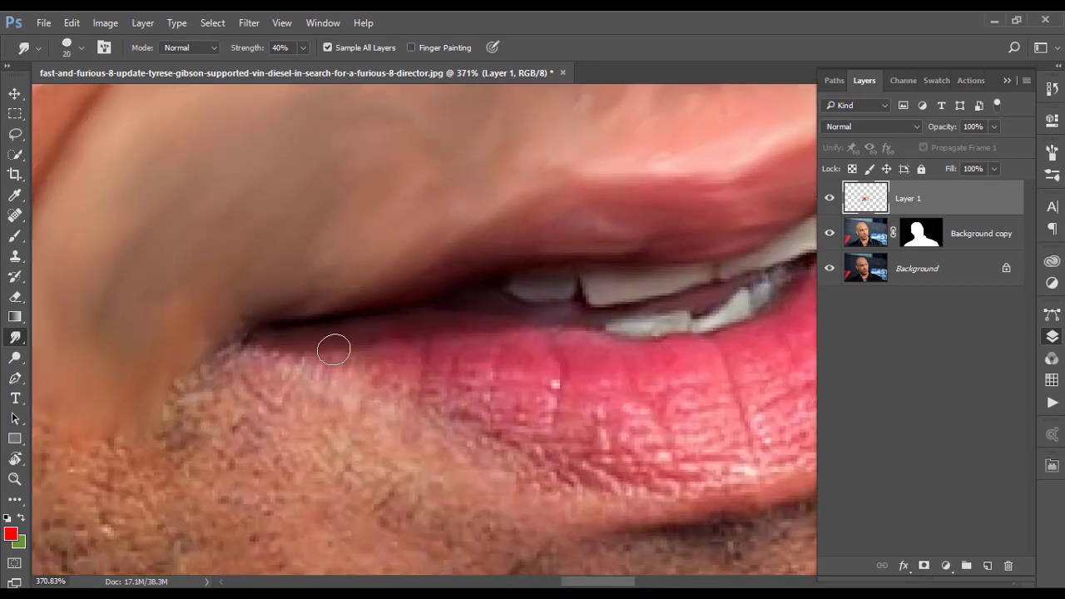
pyautogui.moveTo(333, 349)
pyautogui.mouseDown()
pyautogui.moveTo(661, 511)
pyautogui.moveTo(225, 380)
pyautogui.moveTo(309, 360)
pyautogui.moveTo(473, 375)
pyautogui.moveTo(564, 392)
pyautogui.moveTo(654, 457)
pyautogui.mouseUp()
pyautogui.press('[')
pyautogui.scroll(-2, 433, 334)
pyautogui.hscroll(4, 433, 335)
pyautogui.press(']')
pyautogui.press(']')
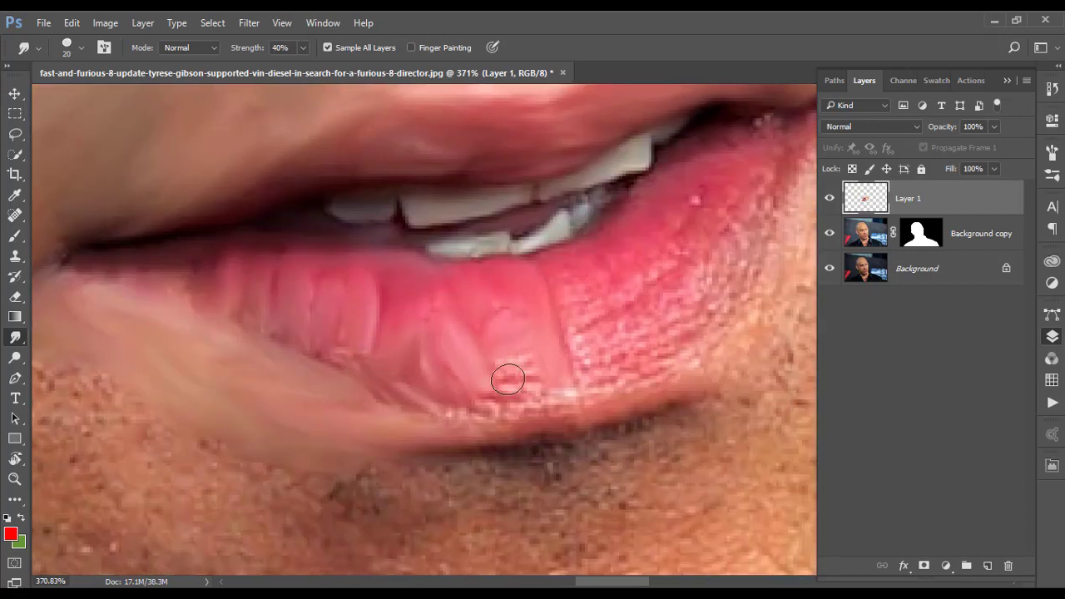
pyautogui.scroll(-3, 702, 389)
pyautogui.scroll(3, 701, 389)
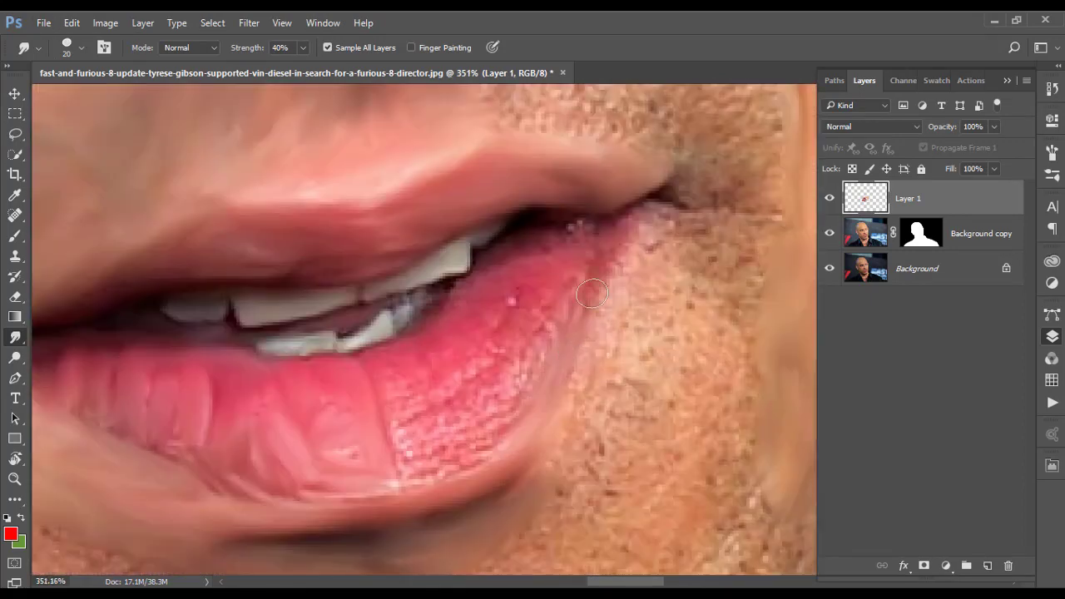
pyautogui.press('[')
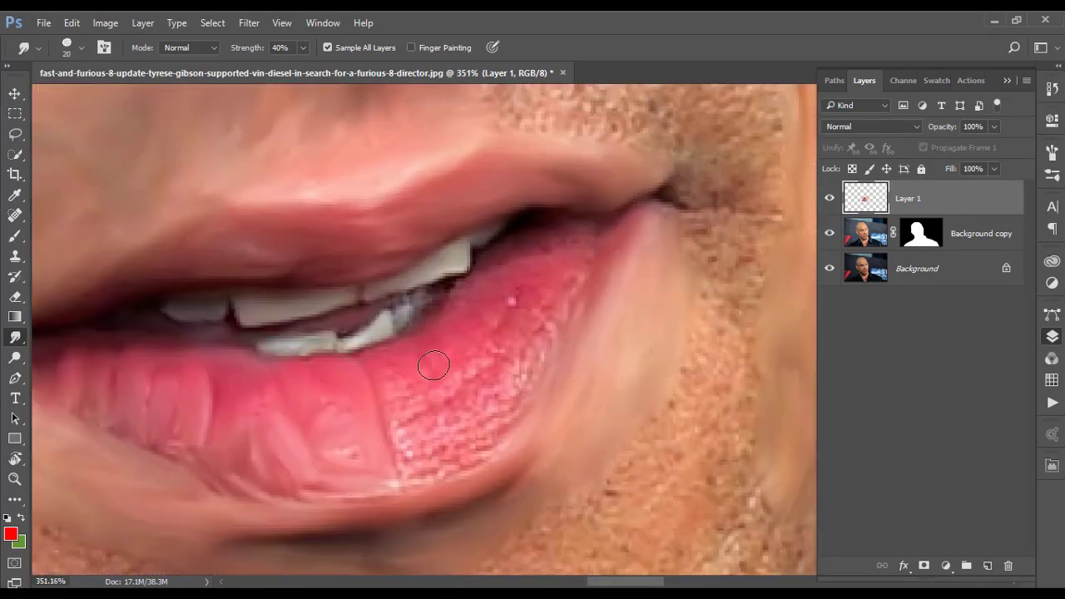
pyautogui.moveTo(406, 408)
pyautogui.mouseDown()
pyautogui.moveTo(416, 452)
pyautogui.moveTo(348, 452)
pyautogui.mouseUp()
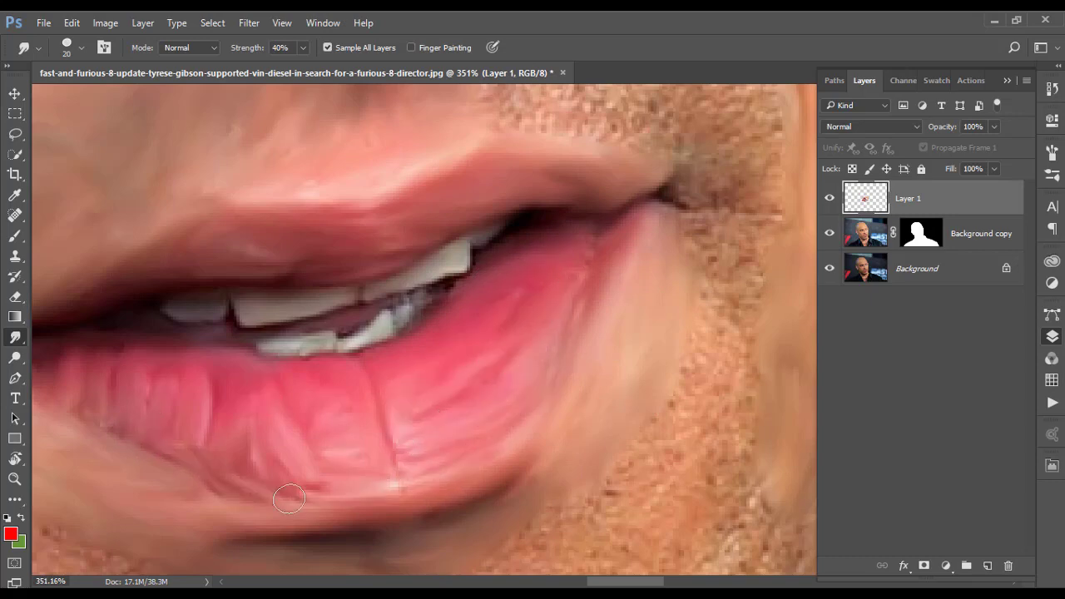
# With a larger brush, smudge the stubble across the chin into soft skin
pyautogui.hscroll(-5, 132, 356)
pyautogui.scroll(-5, 602, 329)
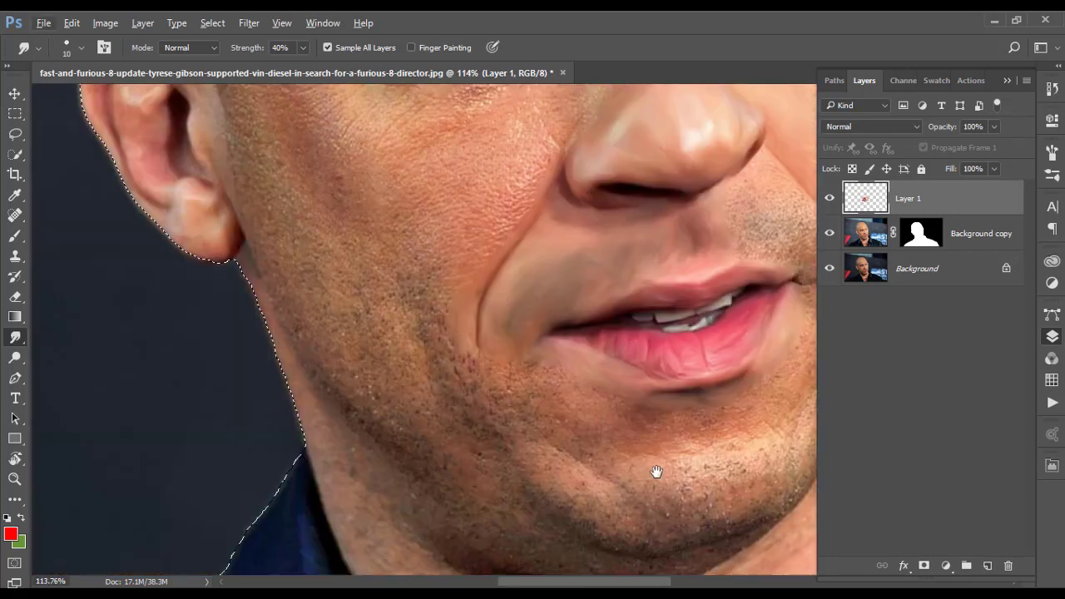
pyautogui.scroll(5, 438, 294)
pyautogui.press(']')
pyautogui.press(']')
pyautogui.press(']')
pyautogui.moveTo(375, 274)
pyautogui.mouseDown()
pyautogui.moveTo(264, 250)
pyautogui.moveTo(580, 384)
pyautogui.mouseUp()
pyautogui.scroll(-2, 581, 385)
pyautogui.moveTo(275, 358)
pyautogui.mouseDown()
pyautogui.moveTo(421, 408)
pyautogui.moveTo(611, 249)
pyautogui.mouseUp()
pyautogui.hscroll(5, 611, 250)
pyautogui.moveTo(338, 408)
pyautogui.mouseDown()
pyautogui.moveTo(531, 268)
pyautogui.moveTo(647, 255)
pyautogui.mouseUp()
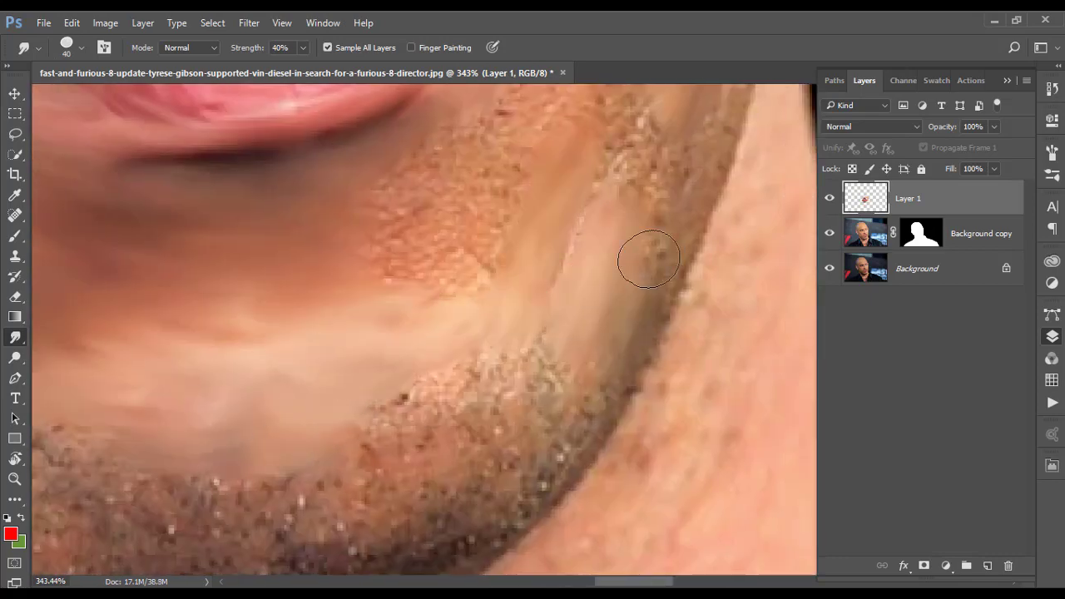
pyautogui.scroll(3, 566, 394)
pyautogui.scroll(-2, 333, 317)
pyautogui.moveTo(334, 318)
pyautogui.mouseDown()
pyautogui.moveTo(388, 457)
pyautogui.moveTo(527, 397)
pyautogui.moveTo(359, 499)
pyautogui.mouseUp()
# Smear the remaining chin stubble dots into smooth skin with short strokes
pyautogui.scroll(-2, 528, 397)
pyautogui.press('[')
pyautogui.press('[')
pyautogui.scroll(-5, 572, 448)
pyautogui.scroll(5, 572, 449)
pyautogui.press(']')
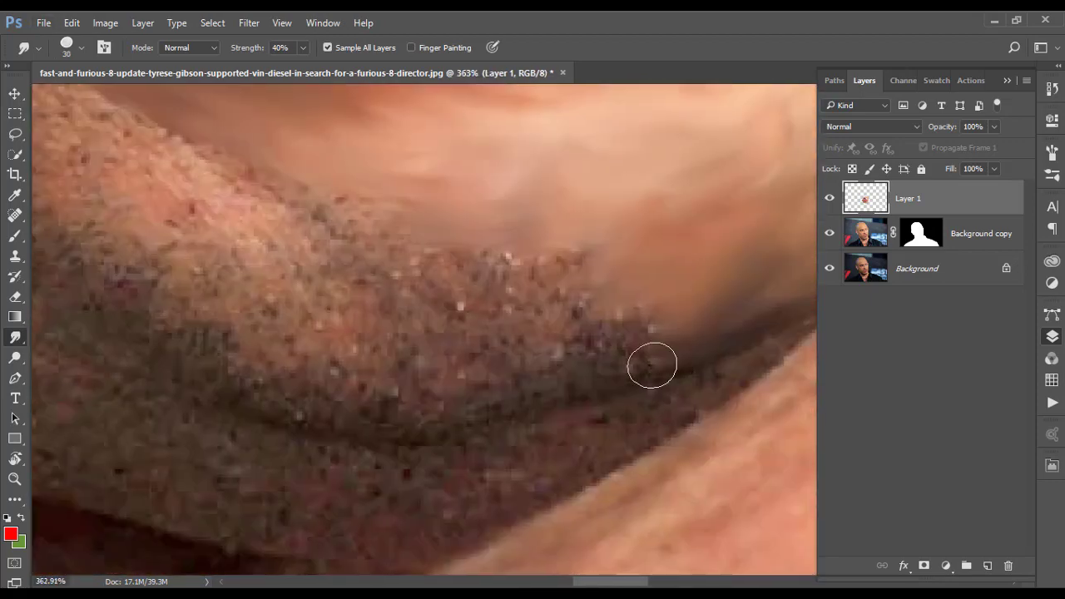
pyautogui.scroll(-1, 483, 441)
pyautogui.scroll(-2, 742, 442)
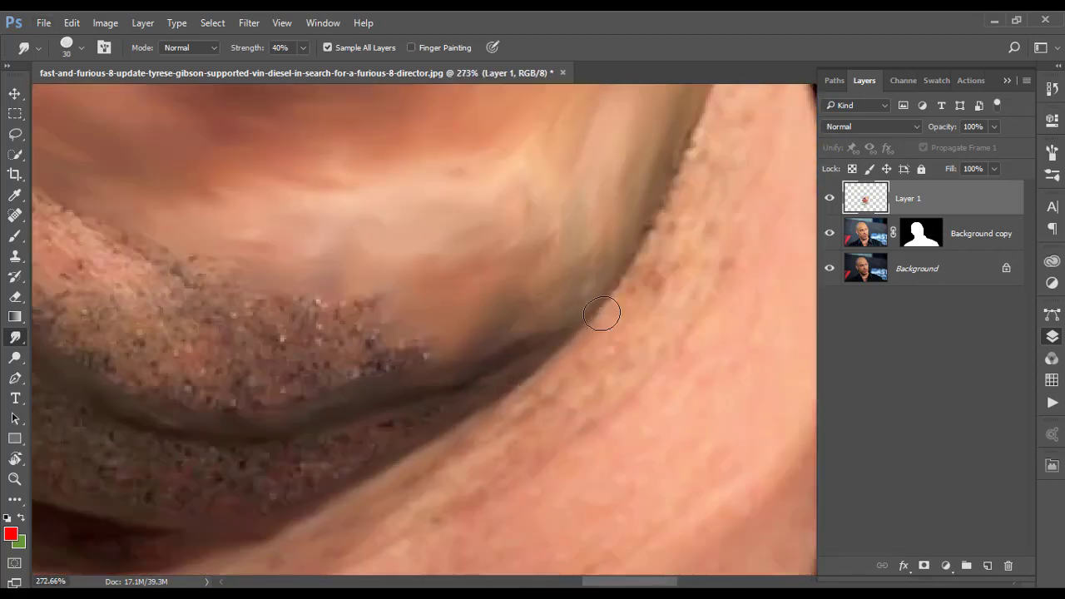
pyautogui.scroll(-5, 604, 309)
pyautogui.scroll(5, 475, 488)
pyautogui.moveTo(524, 297); pyautogui.dragTo(534, 358)
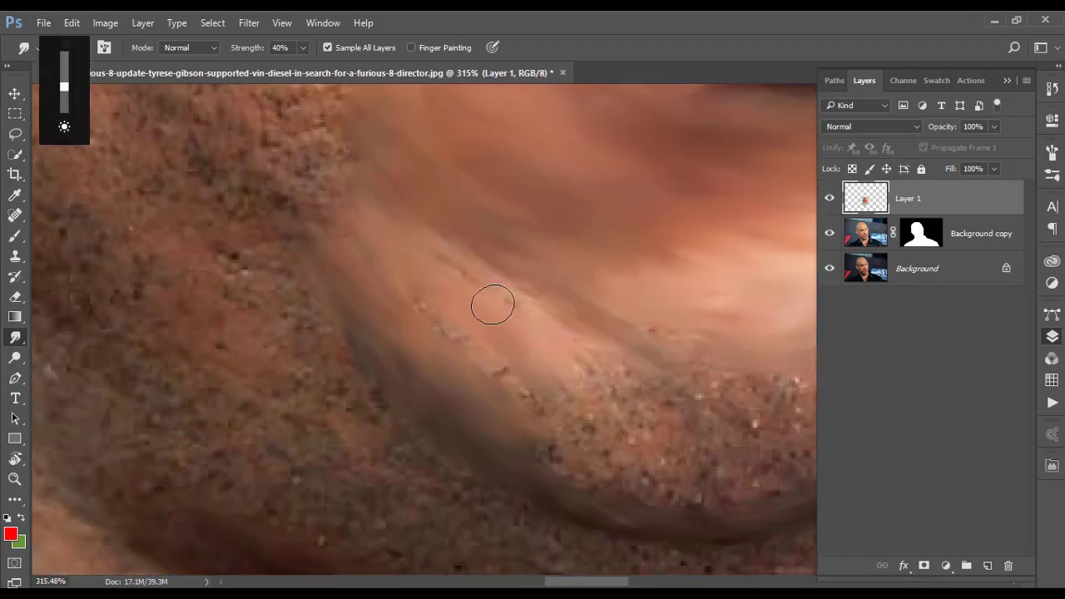
pyautogui.moveTo(492, 302)
pyautogui.mouseDown()
pyautogui.moveTo(582, 441)
pyautogui.moveTo(649, 391)
pyautogui.mouseUp()
pyautogui.scroll(-1, 255, 241)
pyautogui.scroll(1, 448, 450)
pyautogui.moveTo(448, 450); pyautogui.dragTo(529, 414)
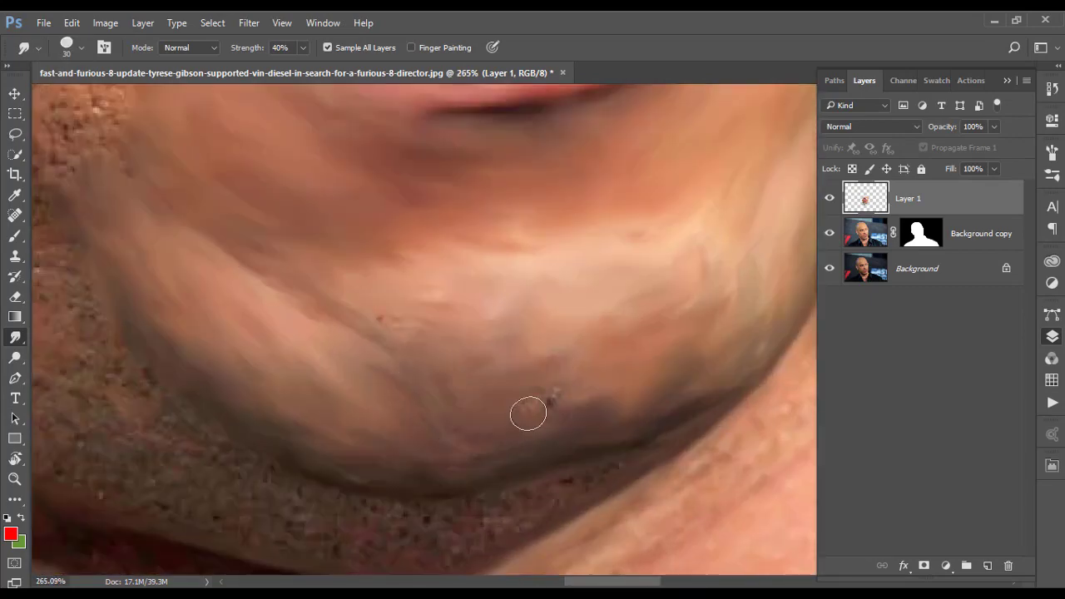
# Soften the stubble at the other mouth corner and below the lip corner
pyautogui.scroll(3, 544, 302)
pyautogui.scroll(3, 553, 288)
pyautogui.scroll(3, 540, 428)
pyautogui.hscroll(2, 540, 428)
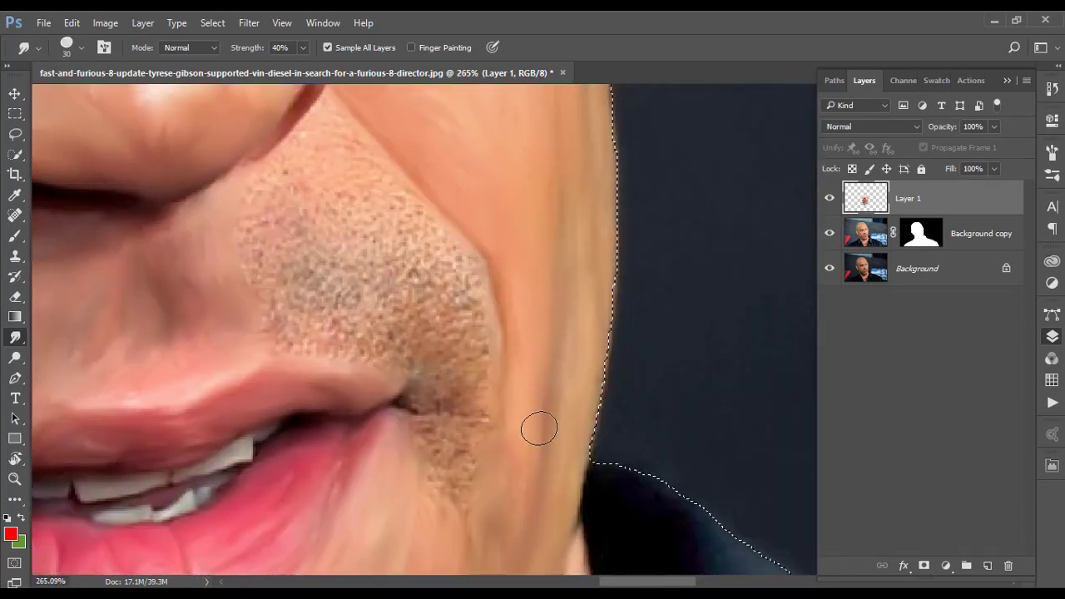
pyautogui.press('[')
pyautogui.press('[')
pyautogui.press('[')
pyautogui.scroll(-5, 501, 322)
pyautogui.press(']')
pyautogui.press(']')
pyautogui.press(']')
pyautogui.moveTo(249, 358)
pyautogui.mouseDown()
pyautogui.moveTo(297, 317)
pyautogui.moveTo(295, 428)
pyautogui.mouseUp()
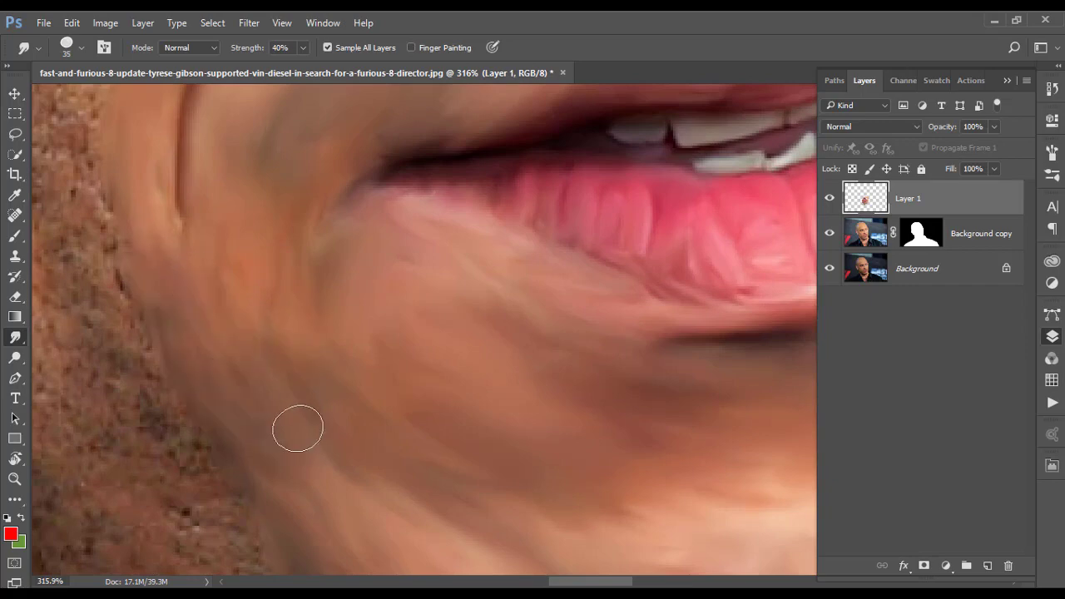
pyautogui.scroll(5, 670, 129)
pyautogui.scroll(2, 669, 129)
pyautogui.press('[')
pyautogui.press('[')
pyautogui.press('[')
pyautogui.moveTo(421, 200)
pyautogui.mouseDown()
pyautogui.moveTo(499, 159)
pyautogui.moveTo(499, 250)
pyautogui.moveTo(441, 325)
pyautogui.mouseUp()
# Smooth the stubble below the lower lip and the spot under the eye
pyautogui.scroll(2, 440, 385)
pyautogui.scroll(2, 221, 250)
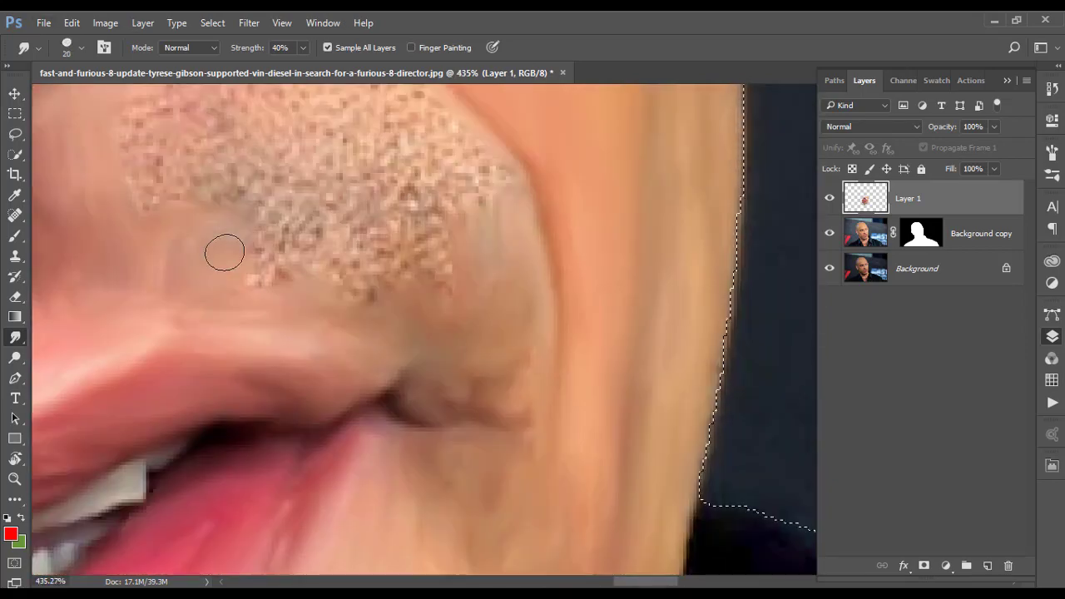
pyautogui.scroll(-3, 450, 241)
pyautogui.moveTo(416, 380); pyautogui.dragTo(281, 214)
pyautogui.scroll(-1, 398, 223)
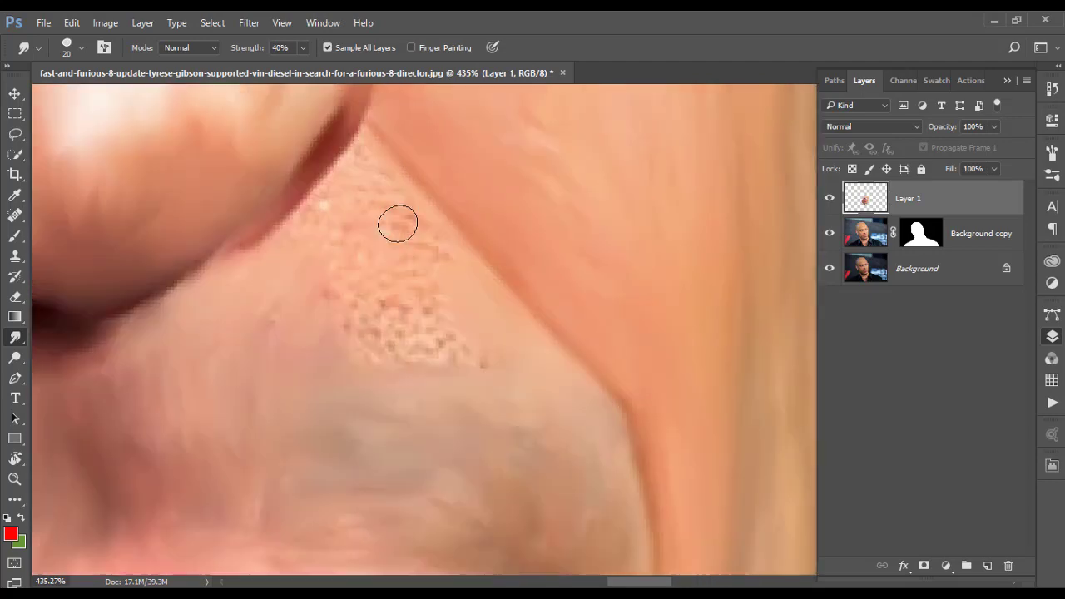
pyautogui.moveTo(334, 313); pyautogui.dragTo(454, 349)
pyautogui.scroll(-5, 475, 452)
pyautogui.scroll(5, 497, 413)
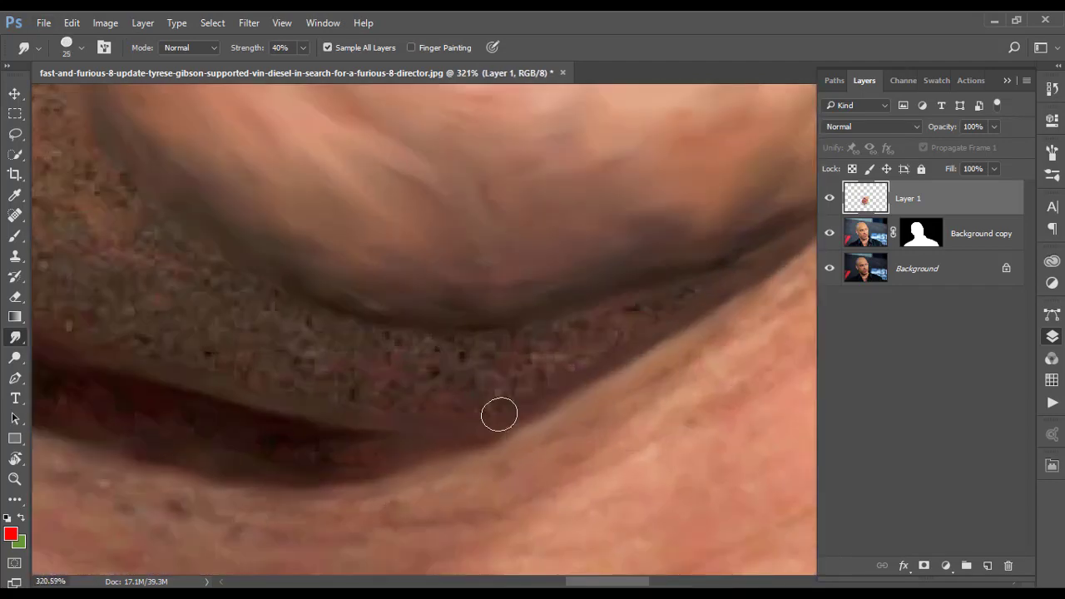
pyautogui.press(']')
pyautogui.press(']')
pyautogui.scroll(2, 425, 406)
pyautogui.scroll(2, 405, 442)
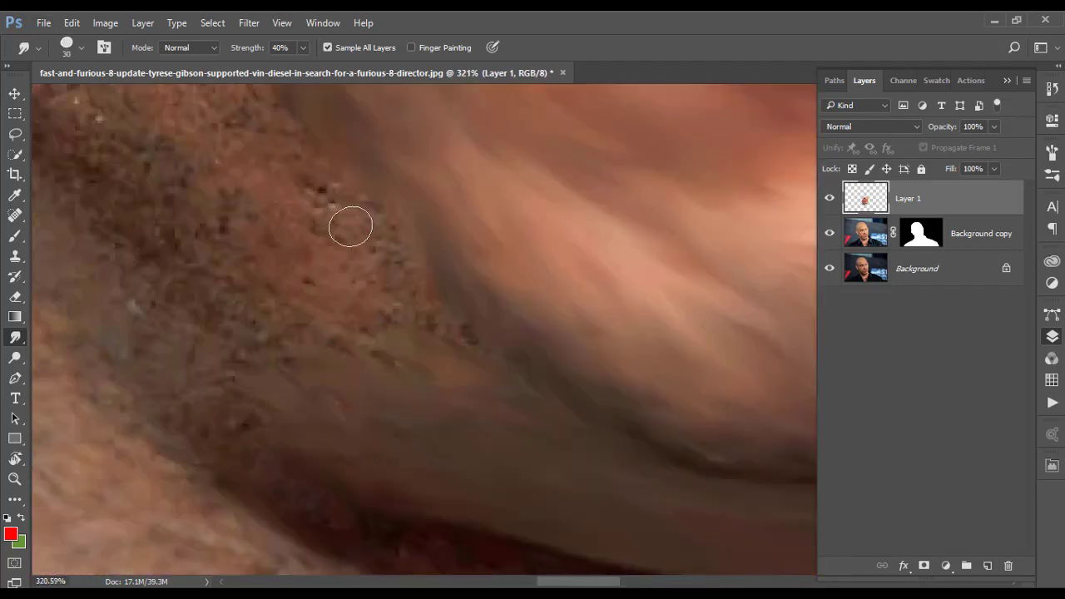
pyautogui.scroll(-2, 502, 312)
pyautogui.scroll(2, 435, 383)
# Resize the smudge brush repeatedly with the bracket keys while working over the ear and jawline
pyautogui.scroll(-5, 415, 423)
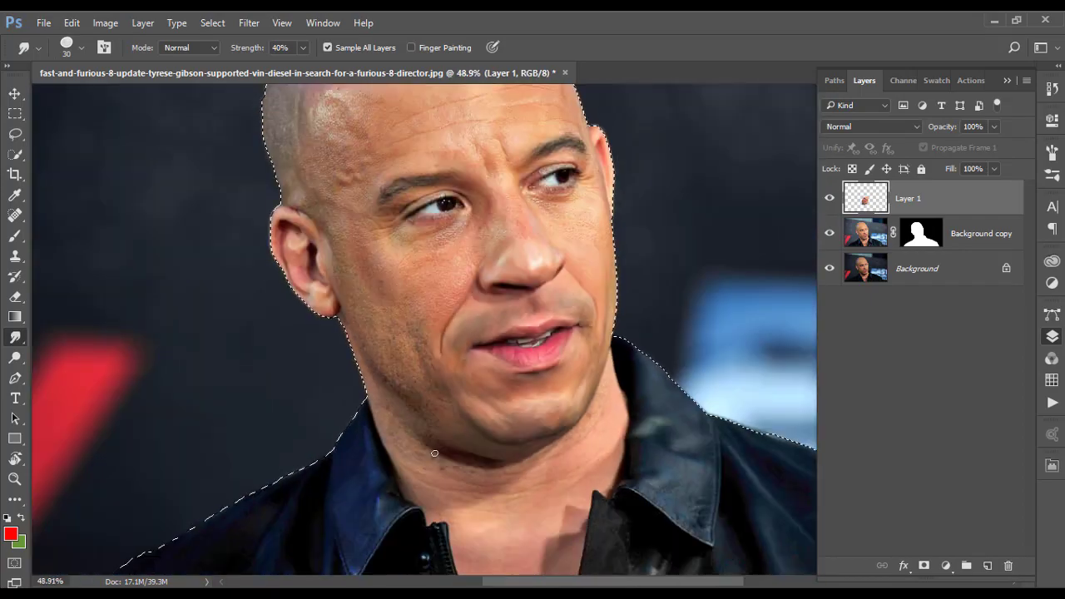
pyautogui.scroll(5, 601, 430)
pyautogui.press(']')
pyautogui.scroll(-4, 575, 465)
pyautogui.scroll(3, 428, 411)
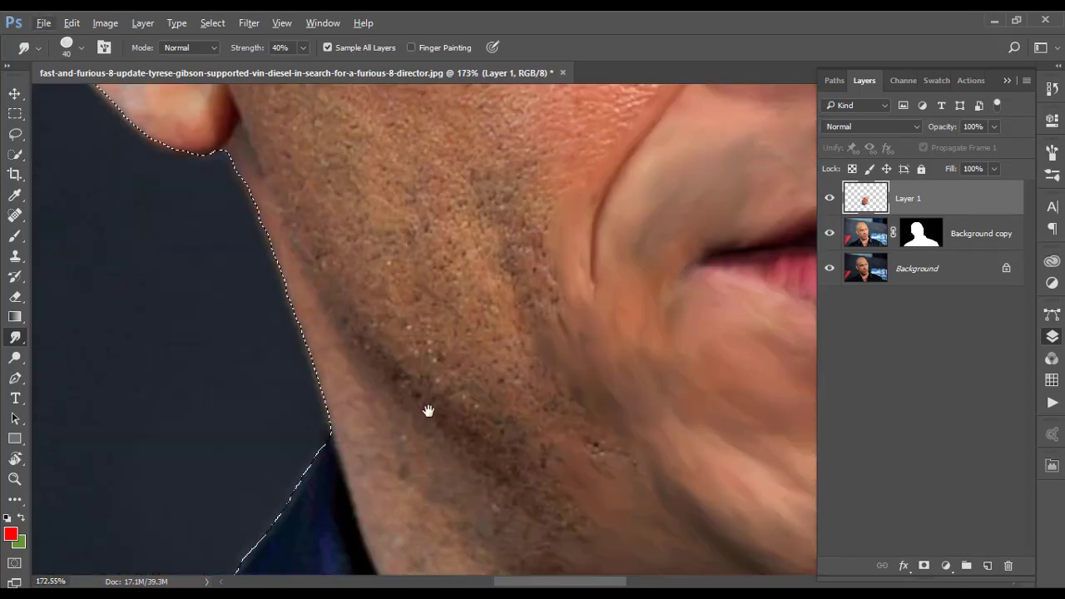
pyautogui.scroll(3, 349, 330)
pyautogui.press('[')
pyautogui.press('[')
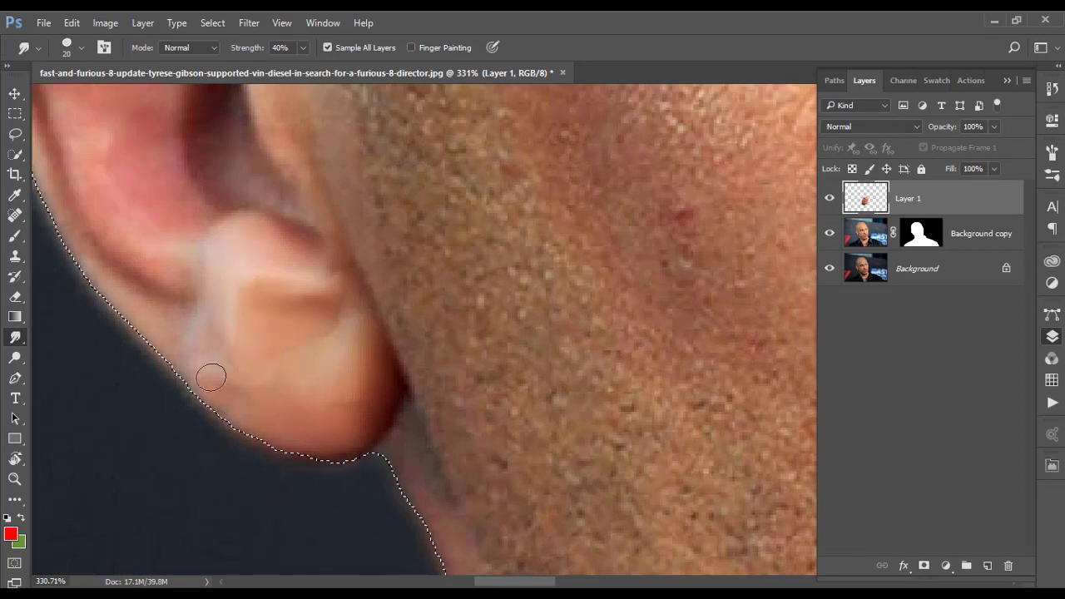
pyautogui.scroll(3, 209, 375)
pyautogui.hscroll(-3, 335, 475)
pyautogui.press(']')
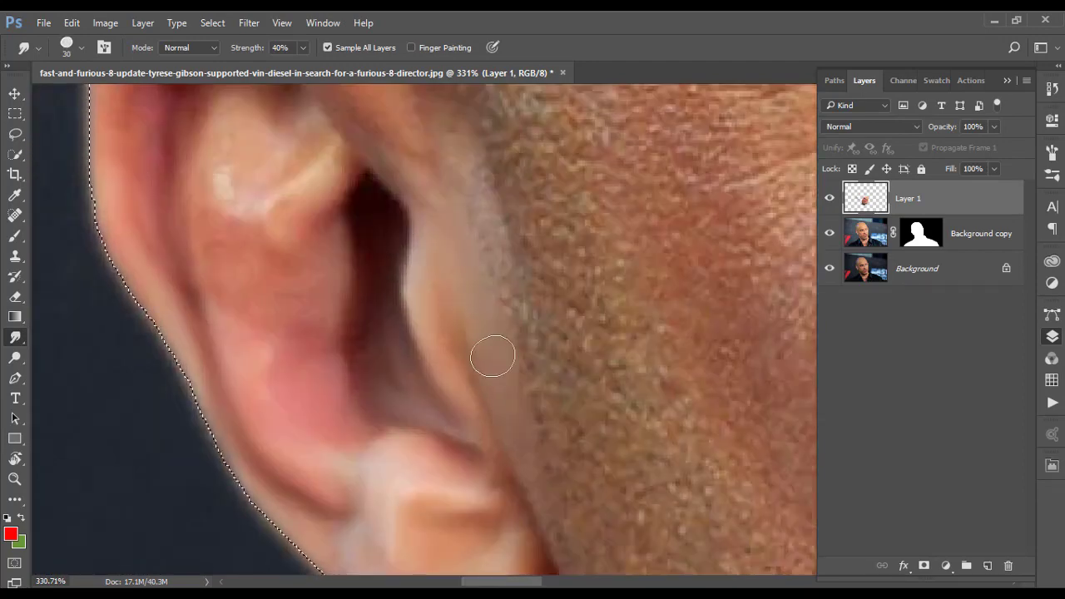
pyautogui.scroll(2, 492, 357)
pyautogui.scroll(3, 244, 219)
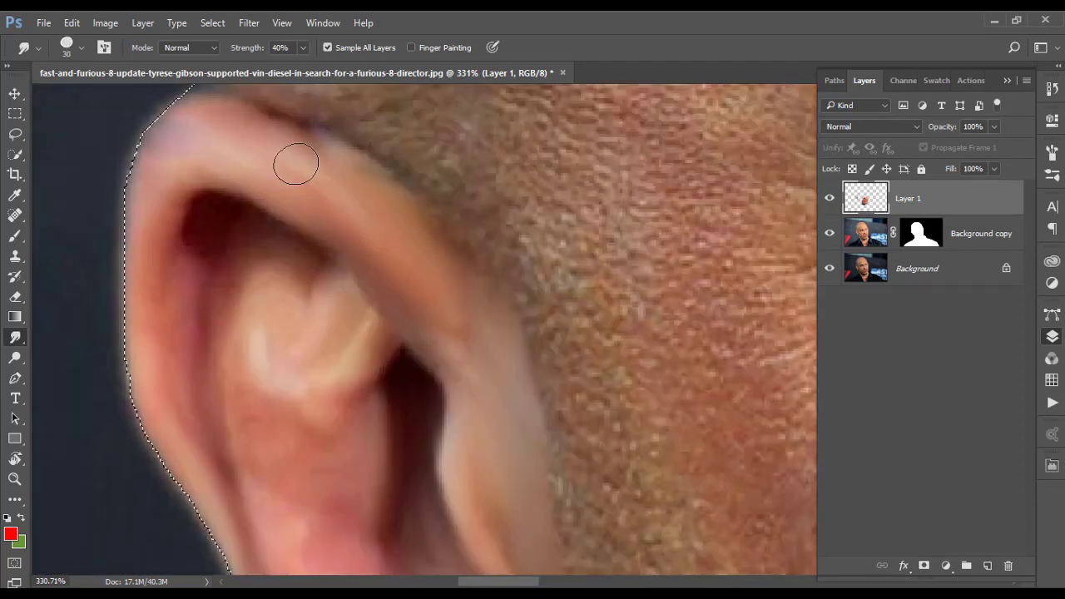
pyautogui.press('[')
pyautogui.press('[')
pyautogui.press('[')
pyautogui.press(']')
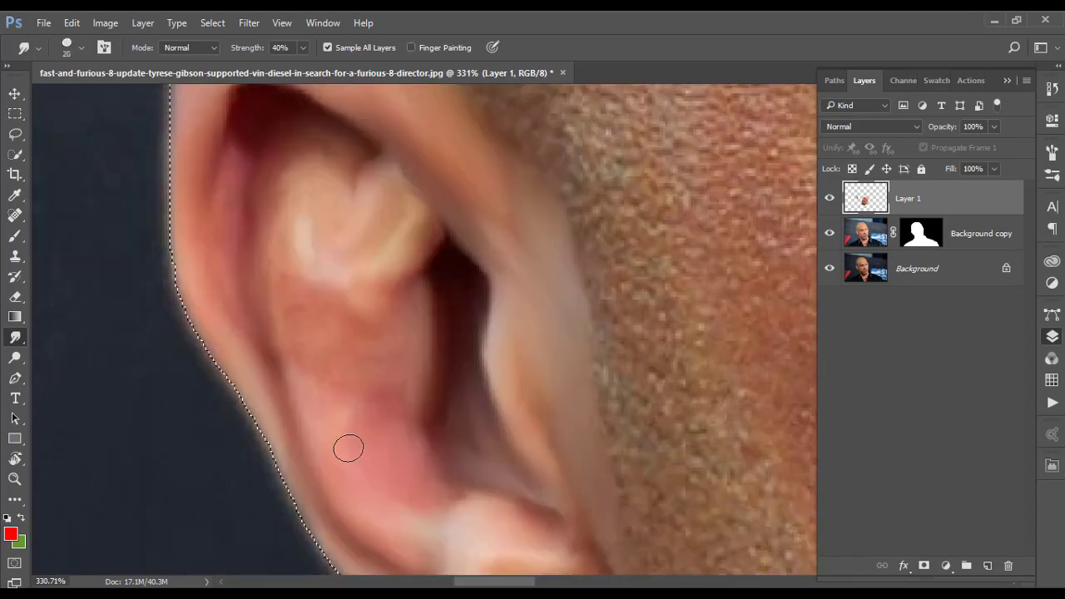
pyautogui.scroll(-3, 347, 447)
pyautogui.scroll(-3, 433, 342)
# Smudge the cheek skin beside the nose into smooth strokes
pyautogui.scroll(5, 433, 342)
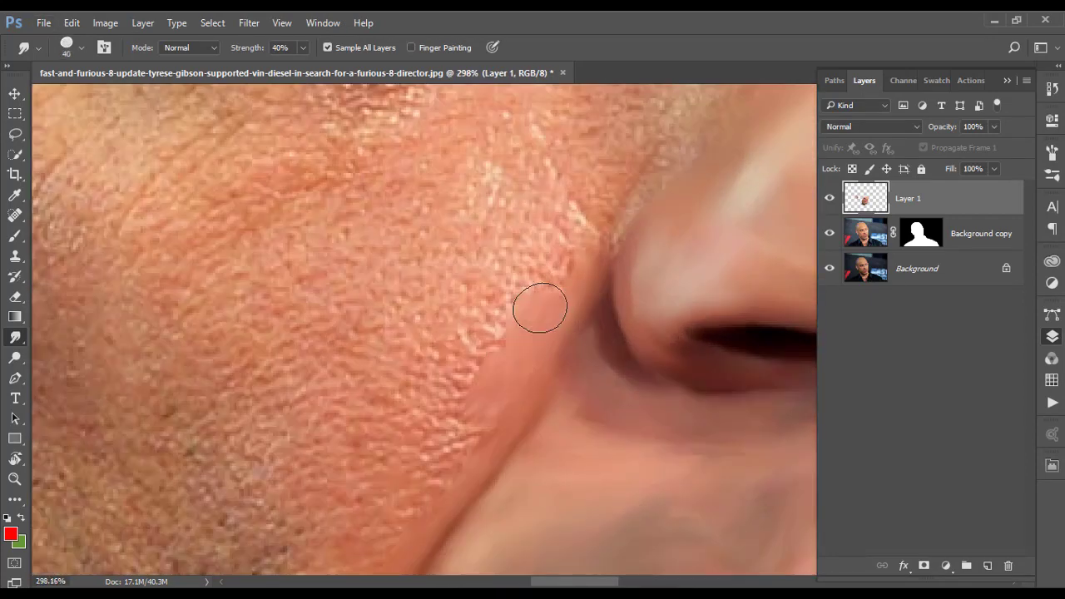
pyautogui.moveTo(542, 304); pyautogui.dragTo(466, 418)
pyautogui.scroll(-2, 466, 418)
pyautogui.moveTo(454, 254); pyautogui.dragTo(352, 328)
pyautogui.scroll(3, 372, 264)
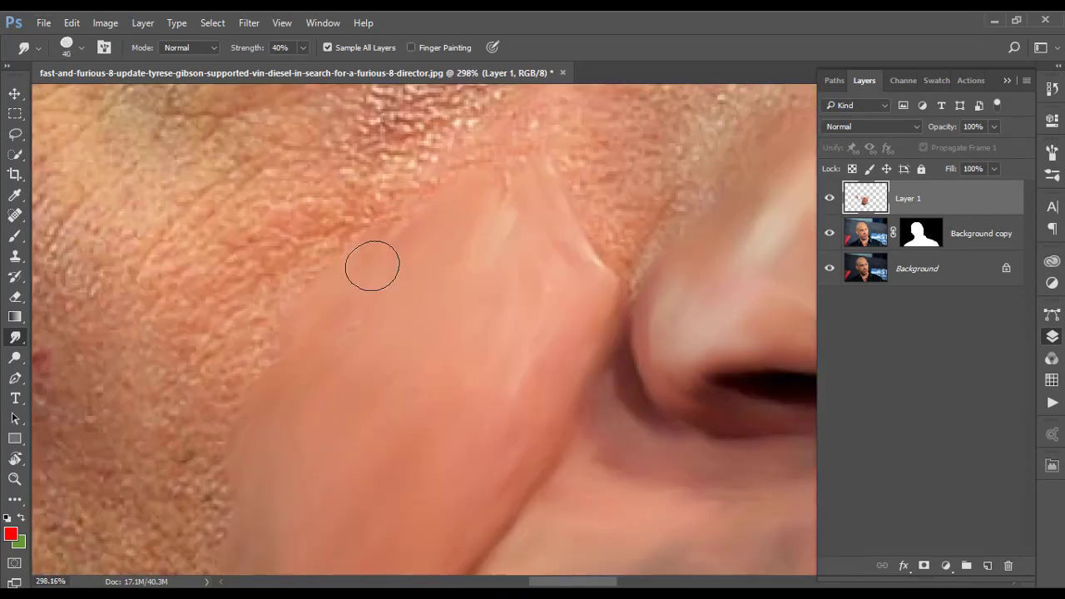
pyautogui.scroll(2, 280, 430)
pyautogui.moveTo(281, 430); pyautogui.dragTo(258, 324)
# Smooth the textured skin along the nose crease, then zoom around to inspect it
pyautogui.press('[')
pyautogui.press('[')
pyautogui.press('[')
pyautogui.scroll(2, 668, 306)
pyautogui.press(']')
pyautogui.moveTo(668, 307); pyautogui.dragTo(532, 409)
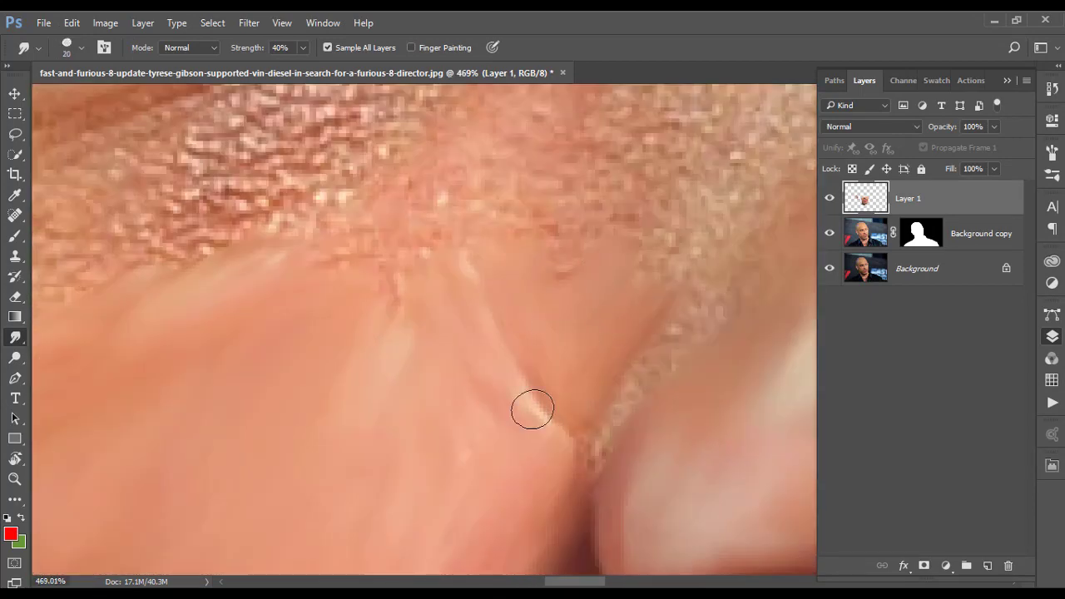
pyautogui.scroll(-2, 608, 308)
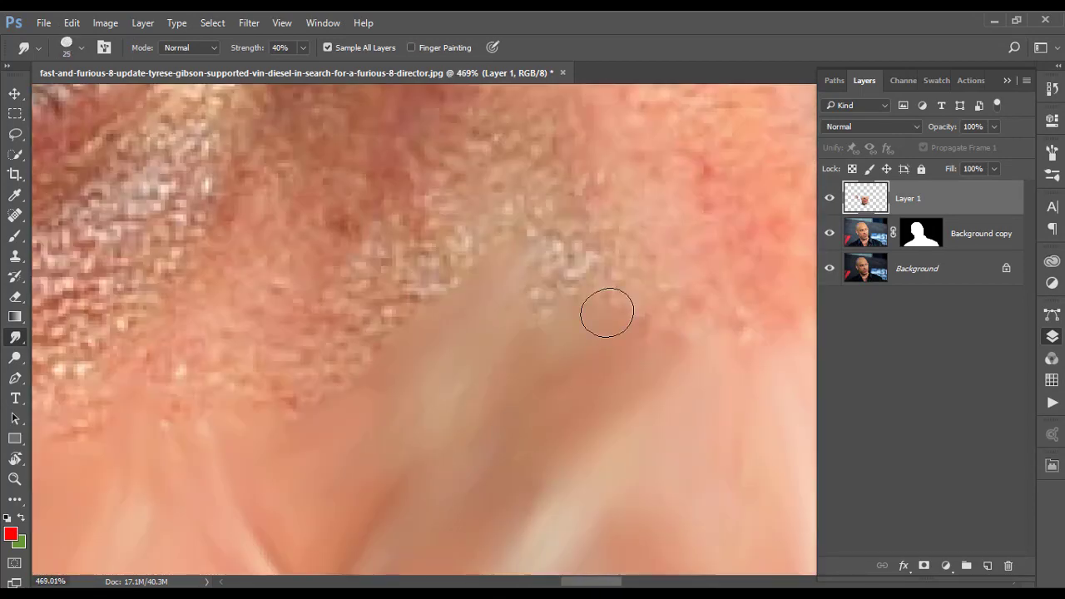
pyautogui.press(']')
pyautogui.scroll(5, 332, 407)
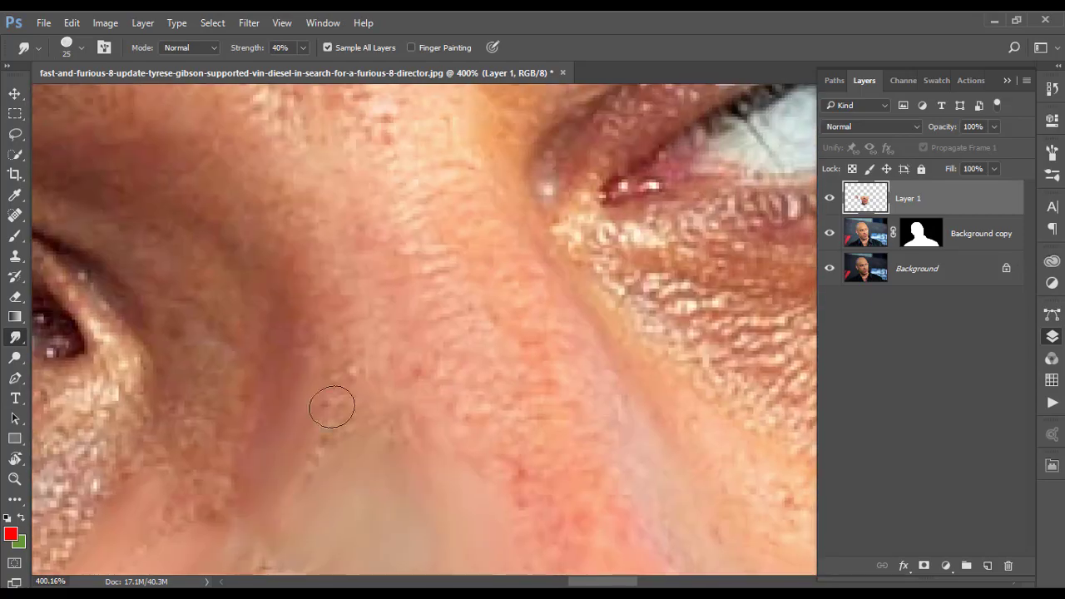
pyautogui.scroll(3, 221, 242)
pyautogui.scroll(-5, 257, 519)
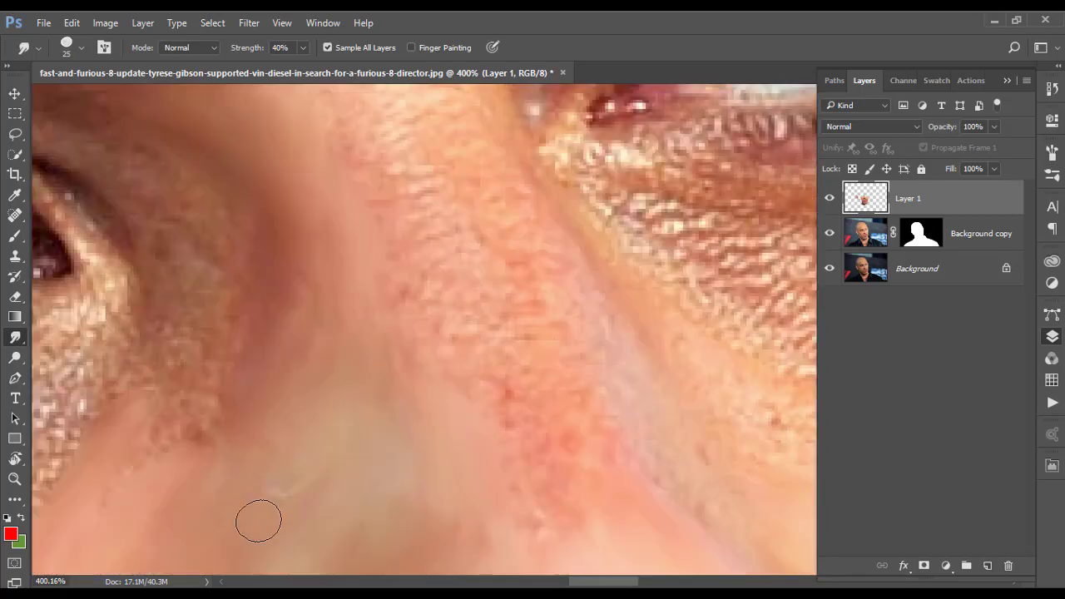
pyautogui.scroll(7, 304, 281)
pyautogui.scroll(-5, 483, 439)
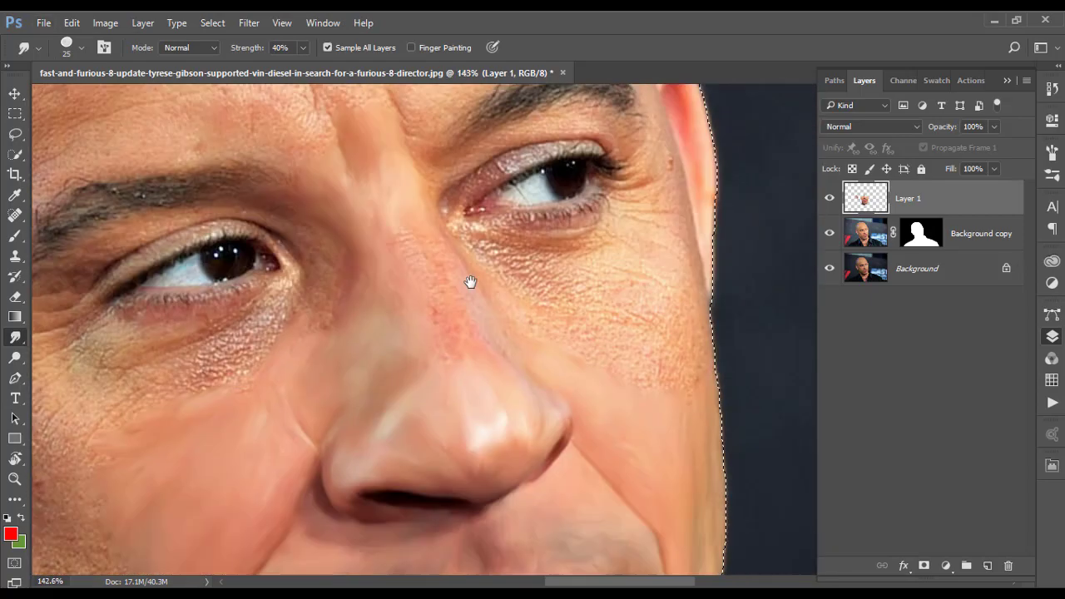
pyautogui.scroll(5, 471, 286)
pyautogui.scroll(-3, 481, 269)
pyautogui.scroll(-3, 392, 269)
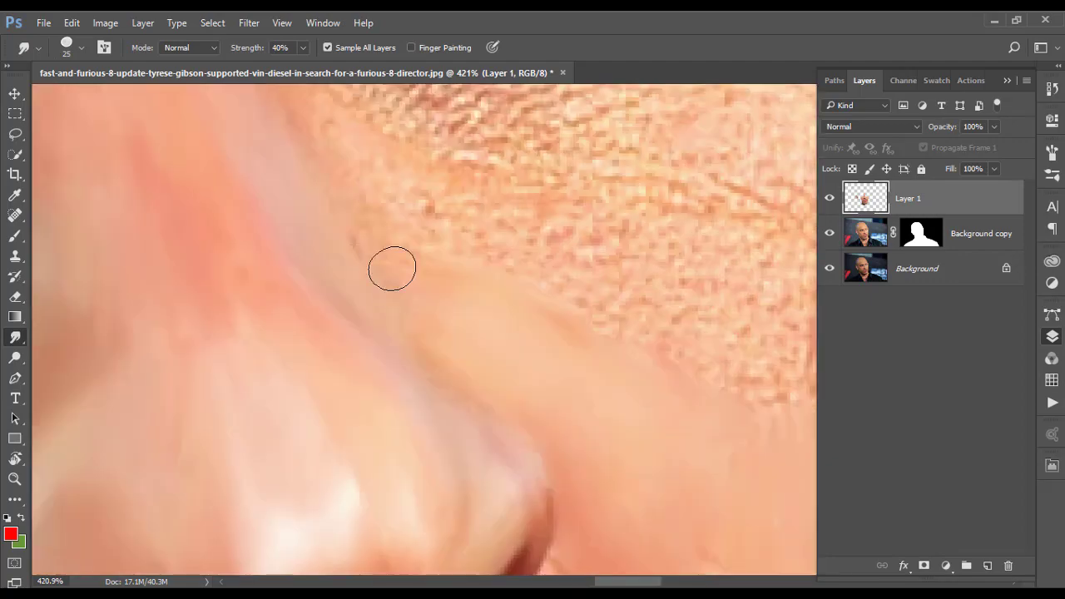
pyautogui.scroll(3, 549, 430)
pyautogui.scroll(3, 434, 345)
pyautogui.scroll(-3, 433, 344)
# Smear the left eye's lower-lid lashes and the skin beneath into a smooth band
pyautogui.scroll(-2, 528, 397)
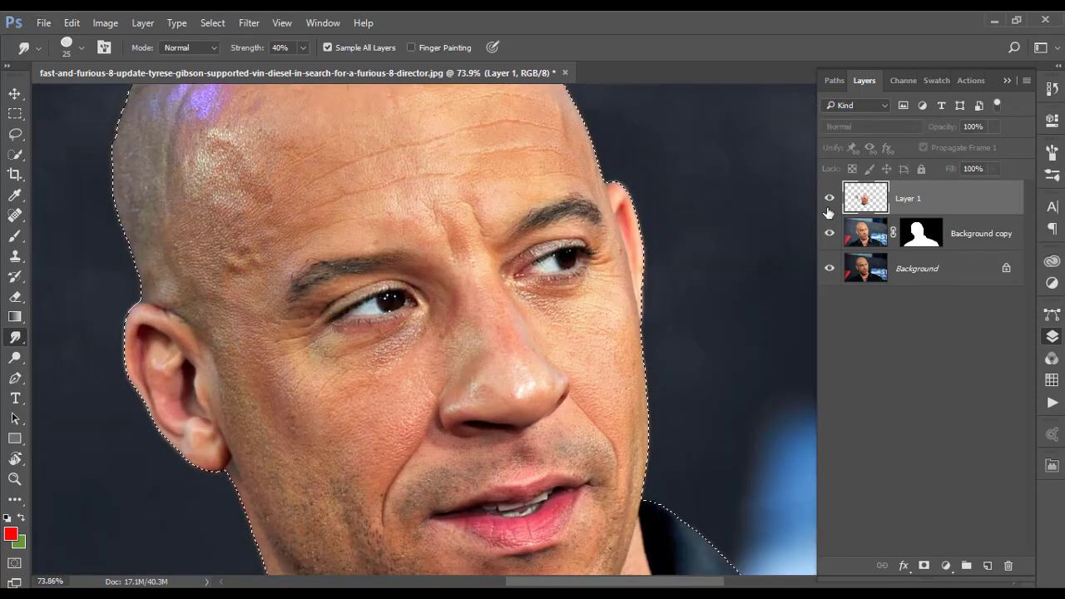
pyautogui.scroll(3, 527, 397)
pyautogui.scroll(3, 585, 227)
pyautogui.press('[')
pyautogui.moveTo(462, 253); pyautogui.dragTo(204, 267)
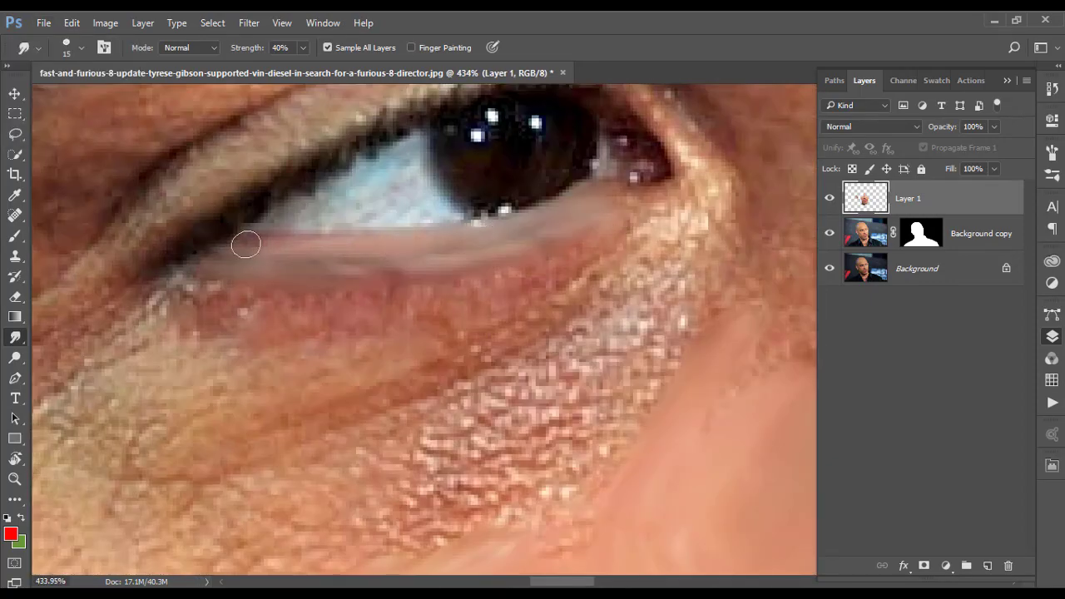
pyautogui.press(']')
pyautogui.moveTo(632, 225)
pyautogui.mouseDown()
pyautogui.moveTo(179, 308)
pyautogui.moveTo(404, 321)
pyautogui.moveTo(133, 391)
pyautogui.mouseUp()
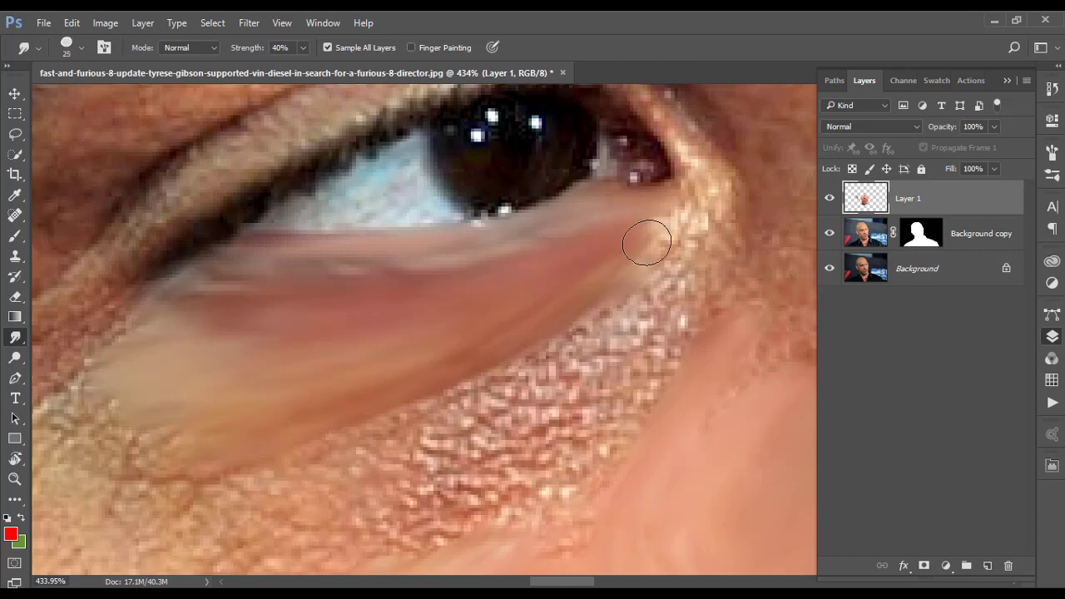
pyautogui.scroll(-1, 646, 243)
pyautogui.press(']')
pyautogui.moveTo(785, 178); pyautogui.dragTo(500, 366)
pyautogui.scroll(-1, 499, 366)
pyautogui.moveTo(532, 332)
pyautogui.mouseDown()
pyautogui.moveTo(289, 425)
pyautogui.moveTo(466, 333)
pyautogui.mouseUp()
# Smudge the cheek skin and the wrinkles under the eye smooth
pyautogui.scroll(-2, 466, 333)
pyautogui.scroll(2, 472, 416)
pyautogui.scroll(-5, 406, 194)
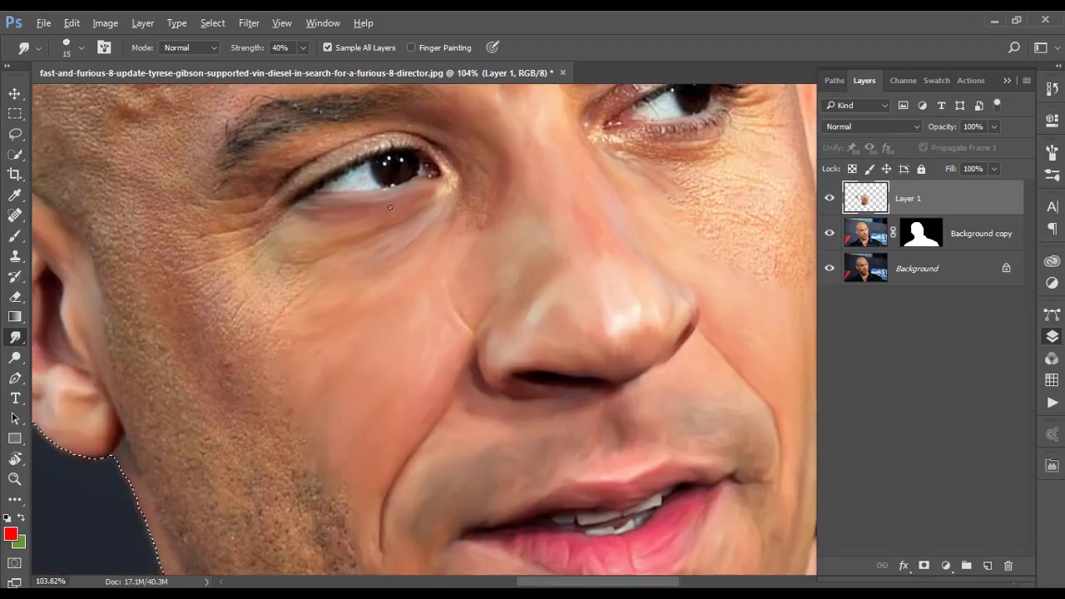
pyautogui.scroll(4, 325, 442)
pyautogui.moveTo(326, 442)
pyautogui.mouseDown()
pyautogui.moveTo(445, 342)
pyautogui.moveTo(356, 416)
pyautogui.moveTo(340, 488)
pyautogui.mouseUp()
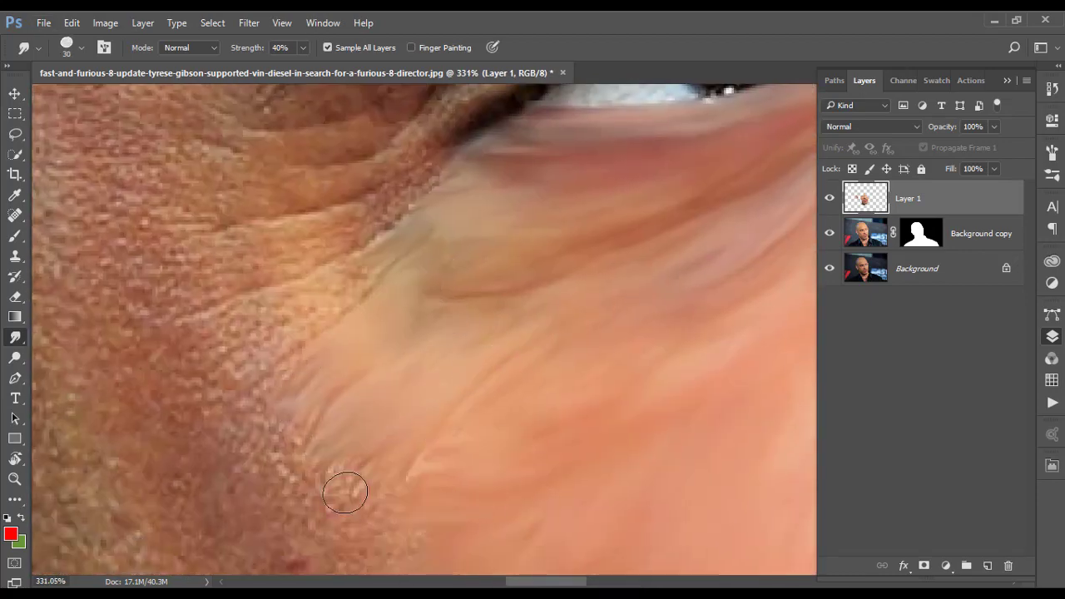
pyautogui.scroll(2, 367, 408)
pyautogui.moveTo(366, 408); pyautogui.dragTo(240, 399)
pyautogui.scroll(2, 241, 399)
pyautogui.moveTo(231, 337)
pyautogui.mouseDown()
pyautogui.moveTo(411, 221)
pyautogui.moveTo(158, 356)
pyautogui.mouseUp()
# Smooth the upper eyelid crease and highlight, then fit the image on screen
pyautogui.scroll(2, 158, 357)
pyautogui.press('[')
pyautogui.press(']')
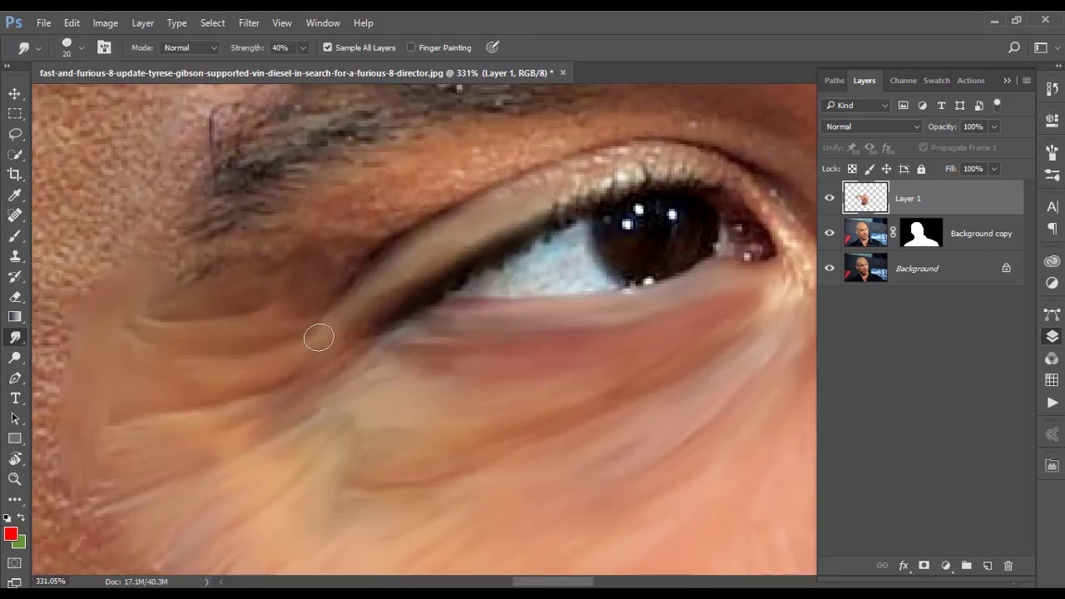
pyautogui.moveTo(337, 327)
pyautogui.mouseDown()
pyautogui.moveTo(749, 167)
pyautogui.moveTo(310, 271)
pyautogui.mouseUp()
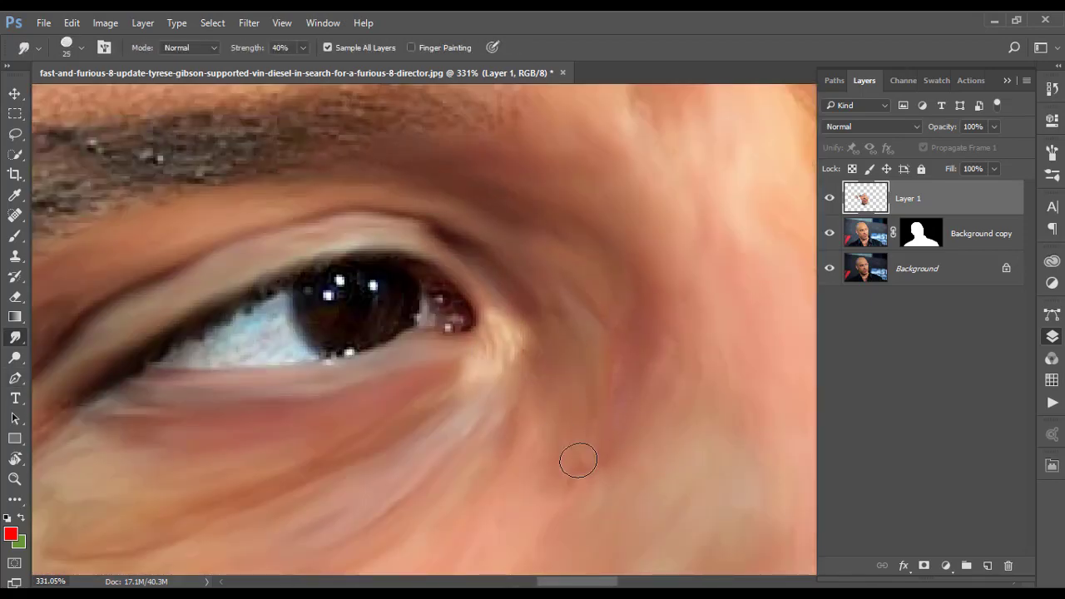
pyautogui.press('[')
pyautogui.hotkey('ctrl', '0')
# Zoom out to view the whole smudged head
pyautogui.scroll(8, 379, 389)
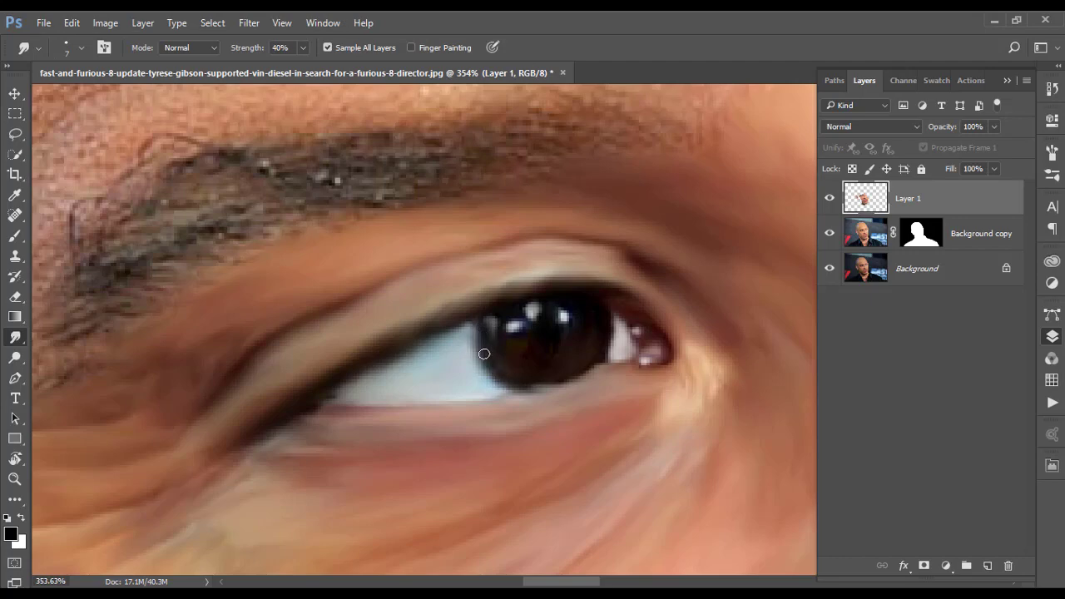
pyautogui.scroll(-3, 480, 328)
pyautogui.scroll(-2, 620, 348)
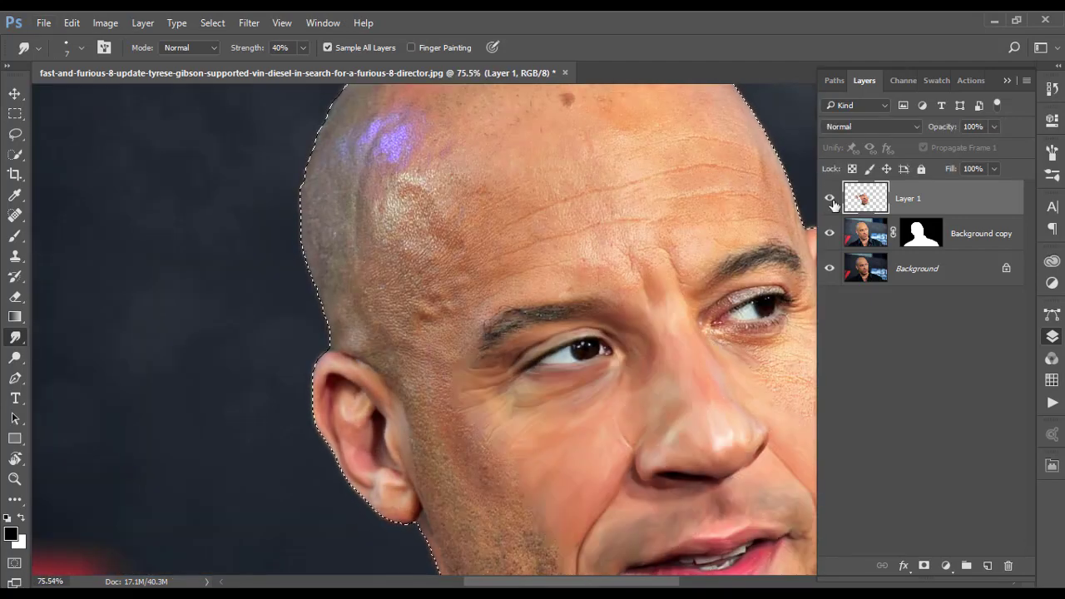
# Smudge the eyelid, lid crease and skin under the lower eyelid smooth
pyautogui.scroll(2, 657, 369)
pyautogui.scroll(1, 328, 475)
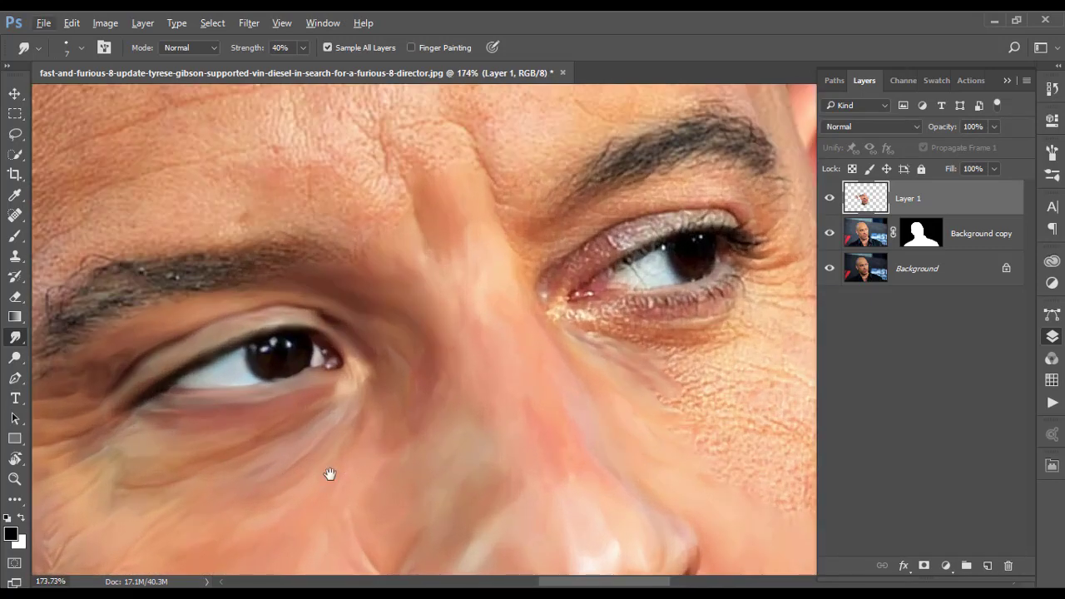
pyautogui.scroll(2, 381, 361)
pyautogui.scroll(-3, 381, 360)
pyautogui.scroll(-1, 416, 349)
pyautogui.scroll(2, 466, 350)
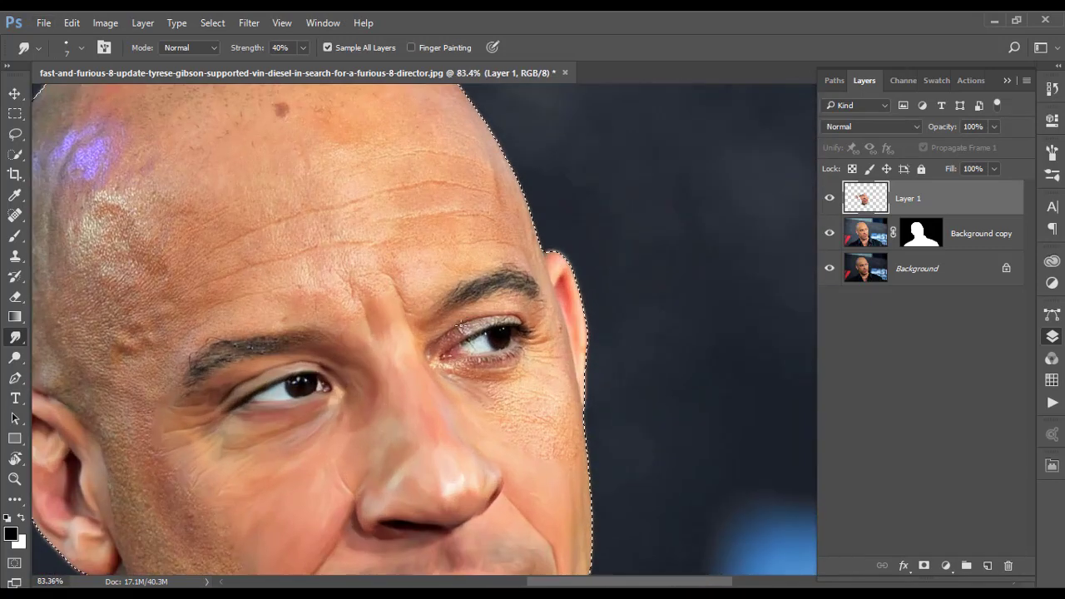
pyautogui.scroll(3, 460, 360)
pyautogui.scroll(1, 387, 371)
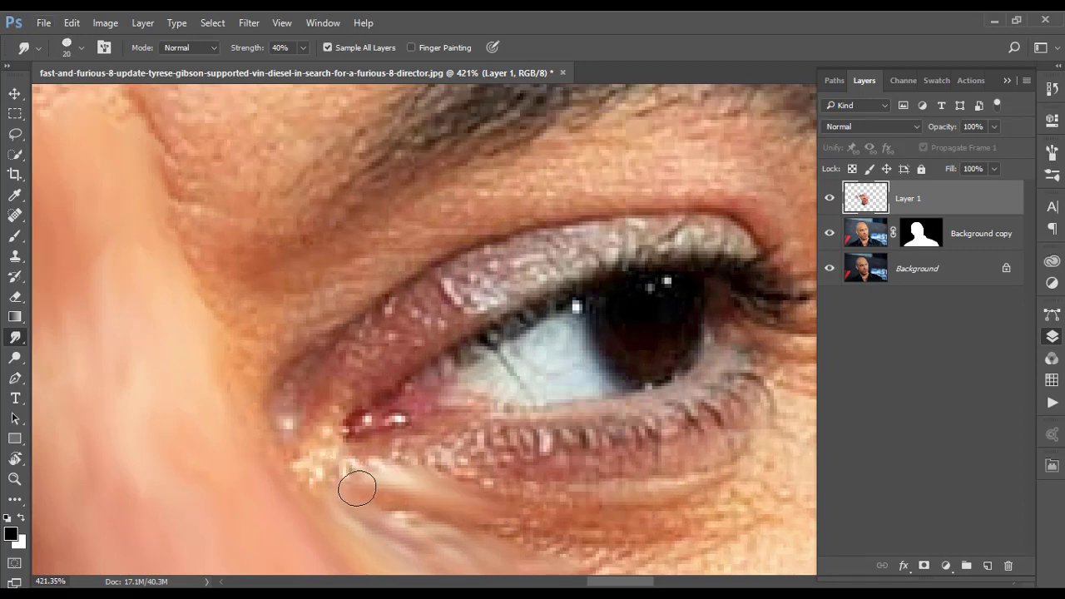
pyautogui.moveTo(323, 438)
pyautogui.mouseDown()
pyautogui.moveTo(404, 309)
pyautogui.moveTo(704, 238)
pyautogui.mouseUp()
pyautogui.press(']')
pyautogui.moveTo(285, 305)
pyautogui.mouseDown()
pyautogui.moveTo(690, 159)
pyautogui.moveTo(380, 167)
pyautogui.moveTo(647, 96)
pyautogui.mouseUp()
pyautogui.press('[')
pyautogui.moveTo(380, 352)
pyautogui.mouseDown()
pyautogui.moveTo(641, 329)
pyautogui.moveTo(575, 411)
pyautogui.moveTo(578, 490)
pyautogui.mouseUp()
# Finger-paint white into the eye white and pull the outer-corner eyelashes outward and upward
pyautogui.press('[')
pyautogui.press('[')
pyautogui.press('[')
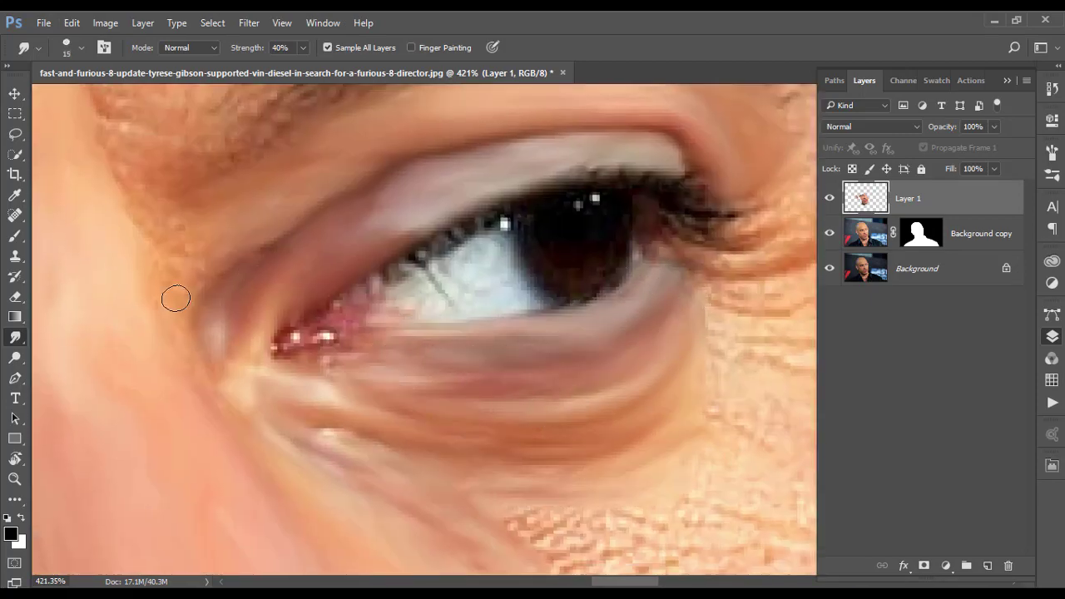
pyautogui.scroll(1, 447, 304)
pyautogui.press('[')
pyautogui.press('x')
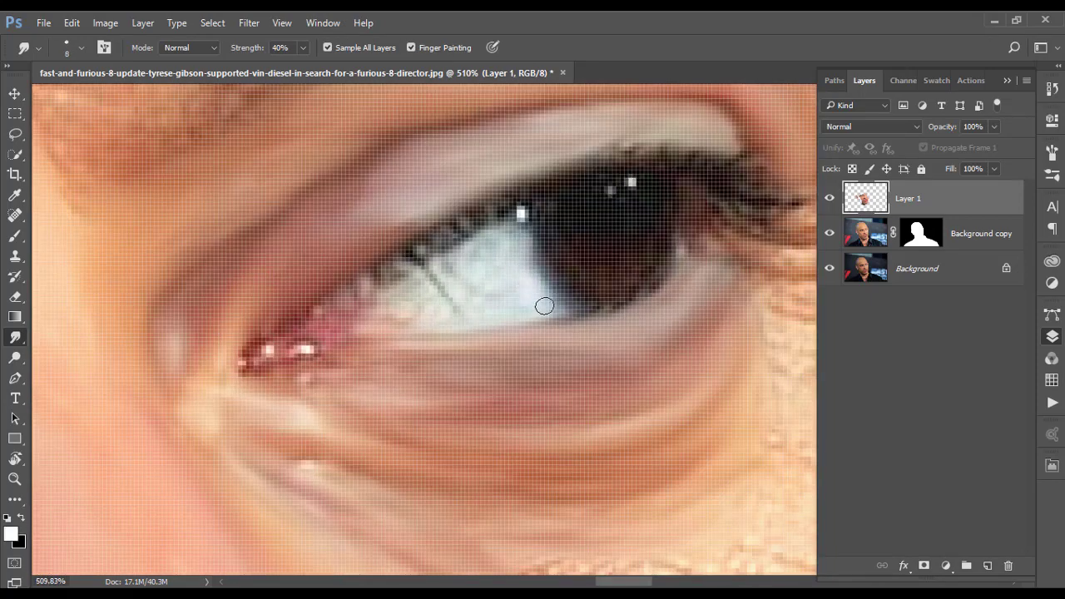
pyautogui.press(']')
pyautogui.moveTo(495, 254)
pyautogui.mouseDown()
pyautogui.moveTo(493, 297)
pyautogui.moveTo(469, 238)
pyautogui.moveTo(444, 238)
pyautogui.moveTo(512, 226)
pyautogui.moveTo(576, 309)
pyautogui.mouseUp()
pyautogui.press('[')
pyautogui.press('[')
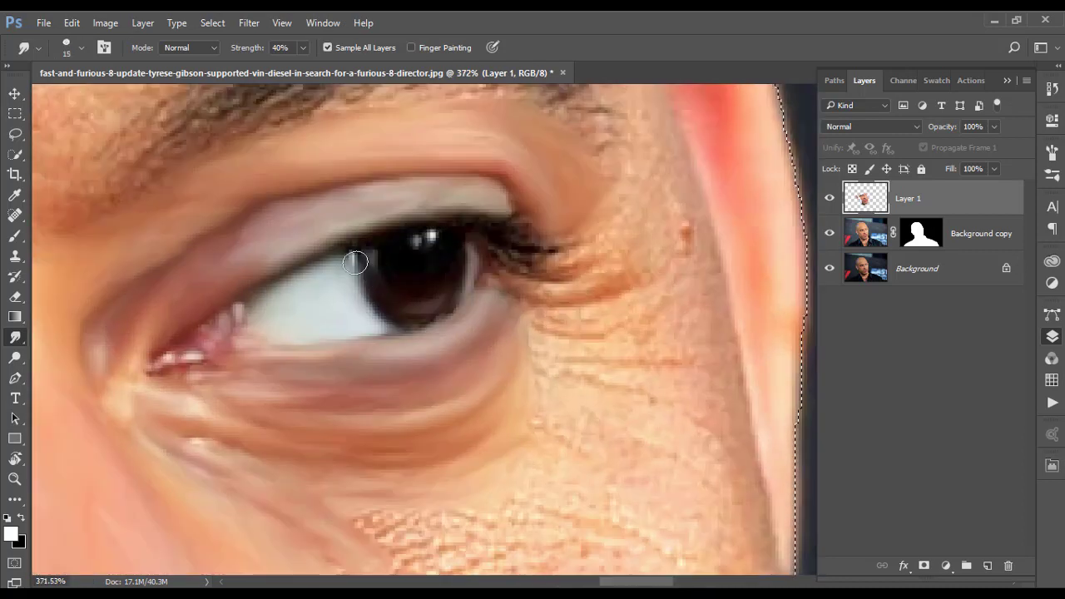
pyautogui.moveTo(509, 252)
pyautogui.mouseDown()
pyautogui.moveTo(599, 283)
pyautogui.moveTo(562, 224)
pyautogui.mouseUp()
# With a larger brush, smear the grainy cheek patch under the eye smooth
pyautogui.press(']')
pyautogui.press(']')
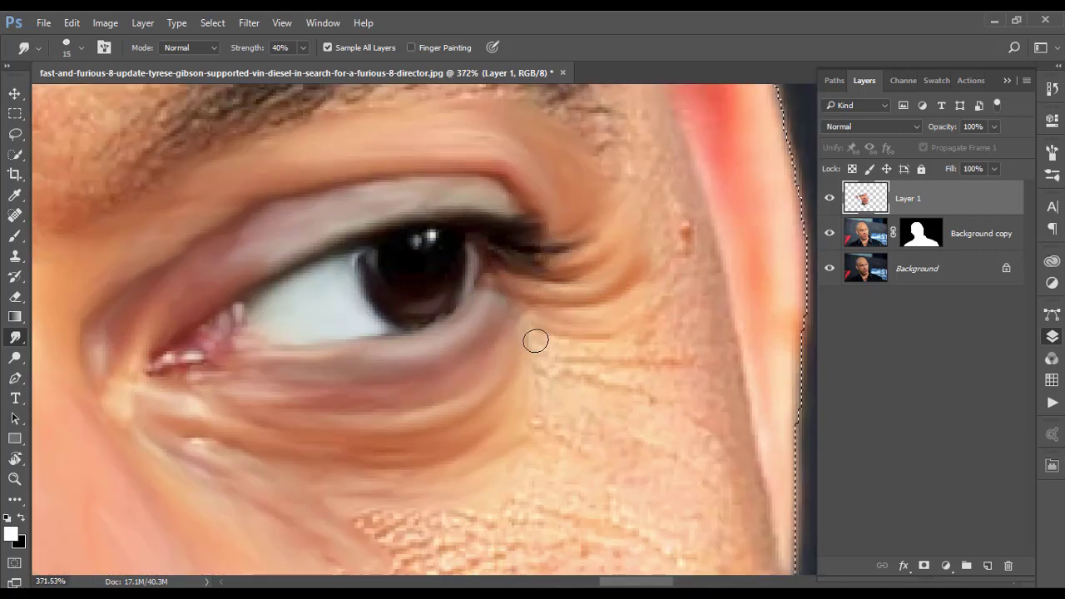
pyautogui.moveTo(633, 398)
pyautogui.mouseDown()
pyautogui.moveTo(607, 307)
pyautogui.moveTo(537, 229)
pyautogui.mouseUp()
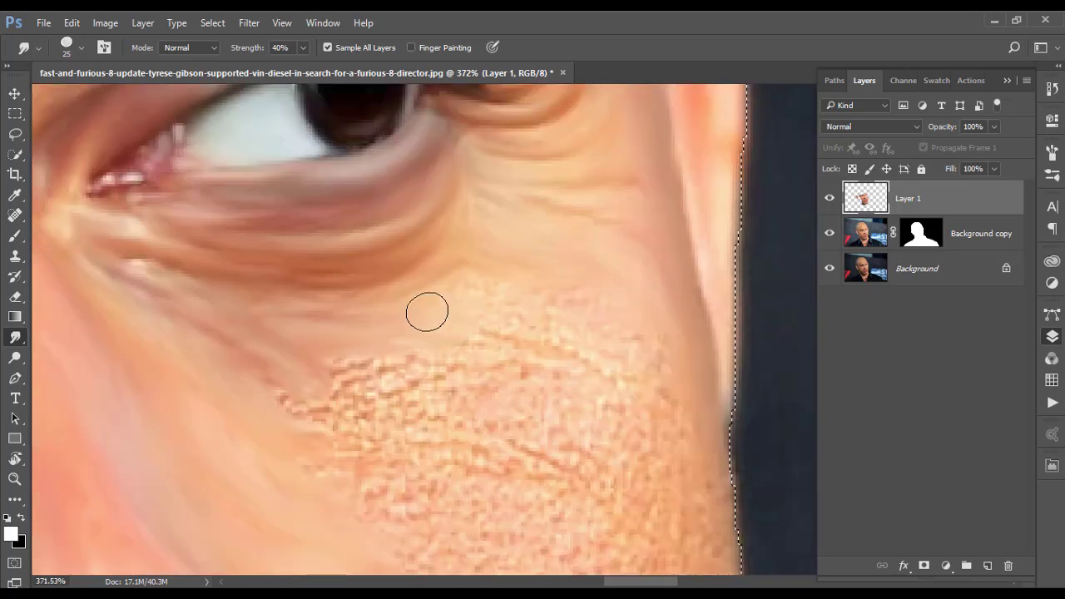
pyautogui.moveTo(425, 309)
pyautogui.mouseDown()
pyautogui.moveTo(381, 352)
pyautogui.moveTo(468, 363)
pyautogui.mouseUp()
pyautogui.scroll(-2, 595, 510)
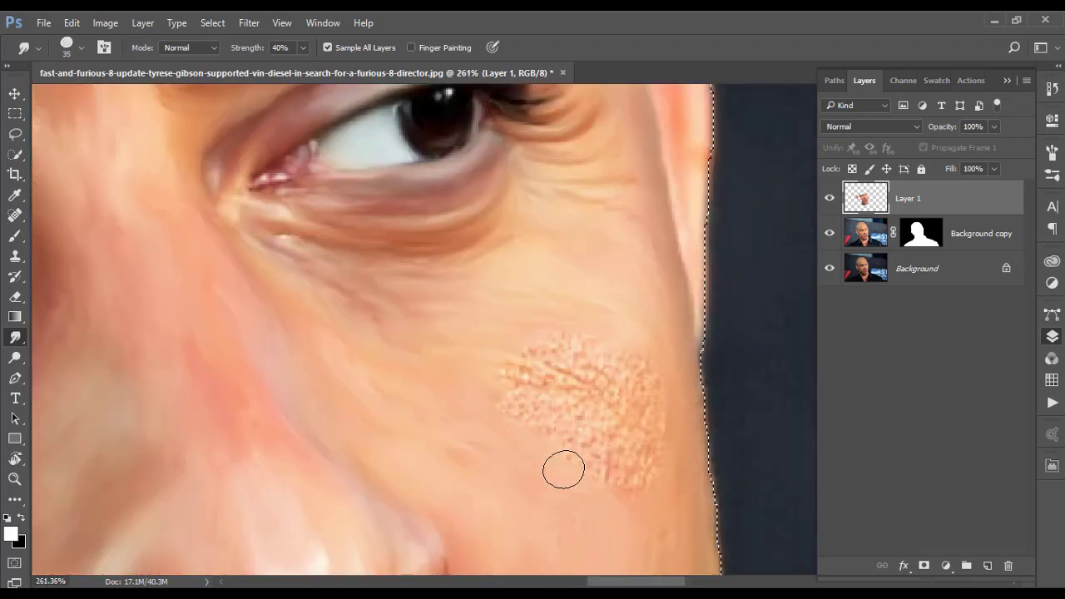
pyautogui.moveTo(563, 470); pyautogui.dragTo(597, 427)
pyautogui.scroll(-5, 587, 222)
# Smudge the stubbly cheek beside the ear with an enlarged 45 px brush
pyautogui.scroll(-5, 533, 413)
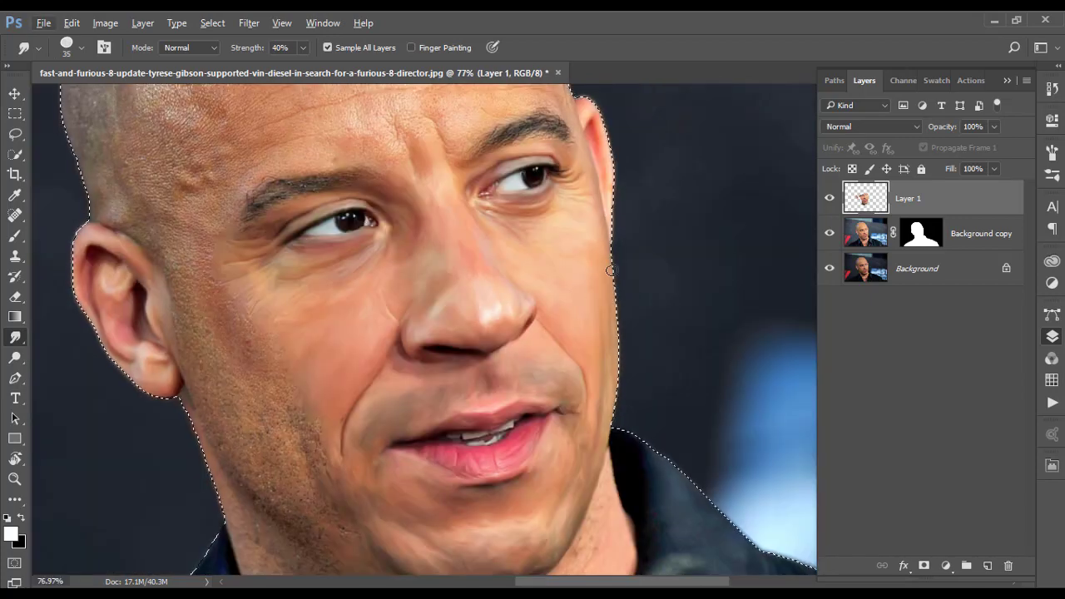
pyautogui.scroll(5, 468, 362)
pyautogui.scroll(2, 469, 361)
pyautogui.press(']')
pyautogui.moveTo(283, 171); pyautogui.dragTo(391, 183)
pyautogui.moveTo(300, 245); pyautogui.dragTo(225, 274)
pyautogui.moveTo(249, 208); pyautogui.dragTo(216, 249)
pyautogui.moveTo(499, 416); pyautogui.dragTo(474, 367)
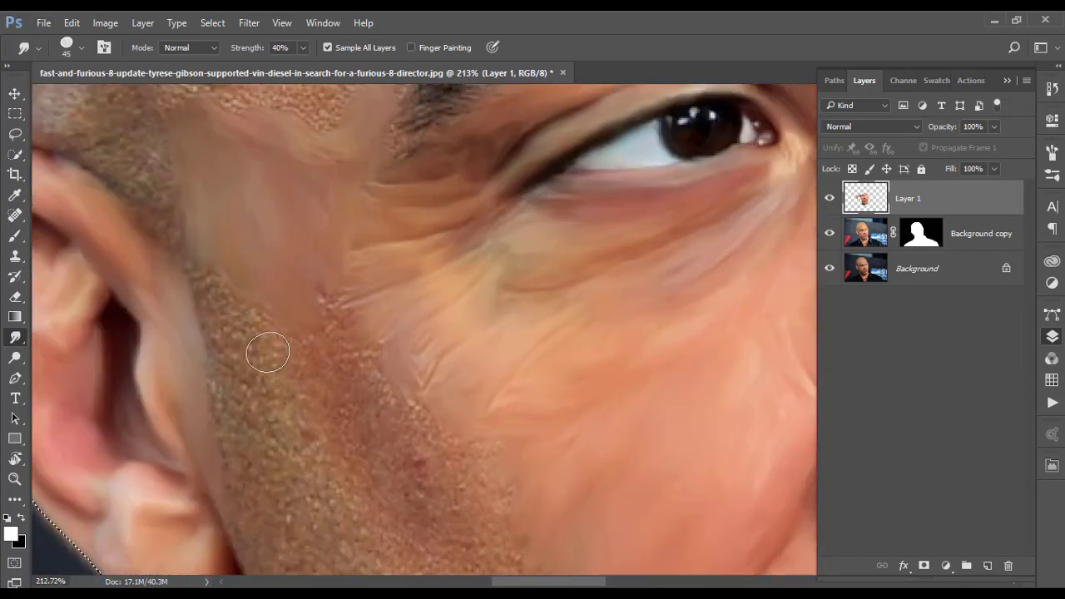
pyautogui.moveTo(261, 352); pyautogui.dragTo(277, 421)
# Smooth the beard stubble along the jaw and raise Smudge strength to 50%
pyautogui.scroll(-3, 416, 391)
pyautogui.hscroll(3, 416, 391)
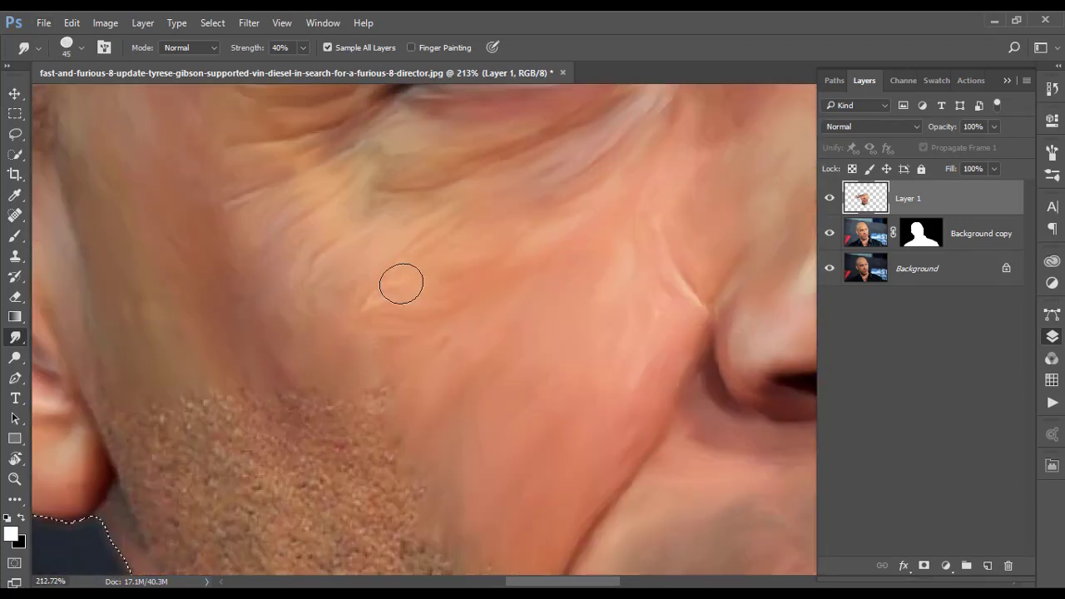
pyautogui.scroll(-7, 616, 294)
pyautogui.hscroll(-3, 617, 294)
pyautogui.scroll(2, 388, 387)
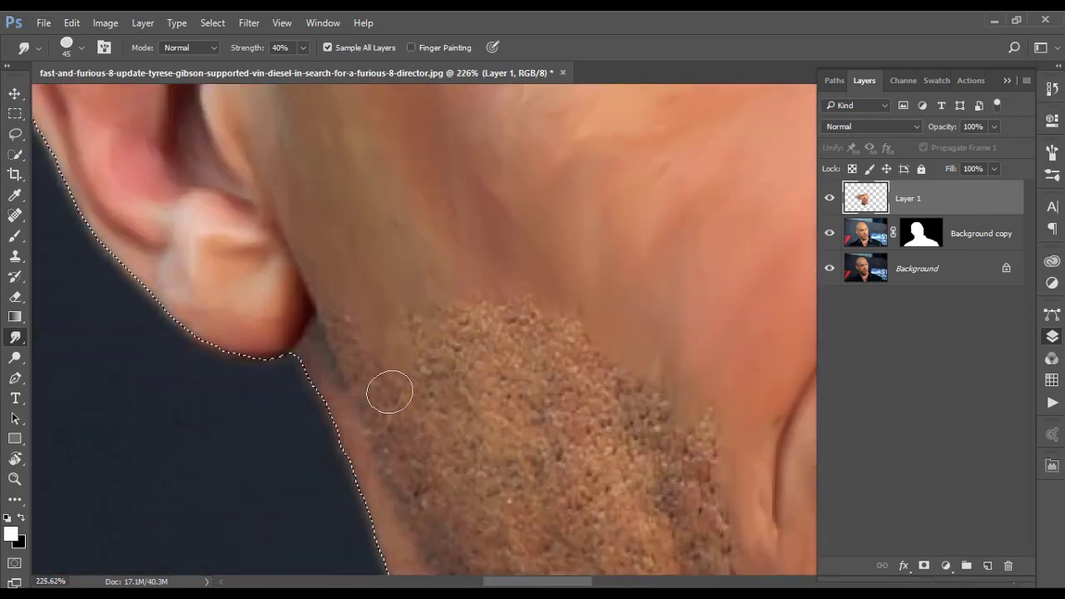
pyautogui.scroll(-3, 519, 291)
pyautogui.moveTo(462, 408); pyautogui.dragTo(487, 285)
pyautogui.scroll(-5, 381, 292)
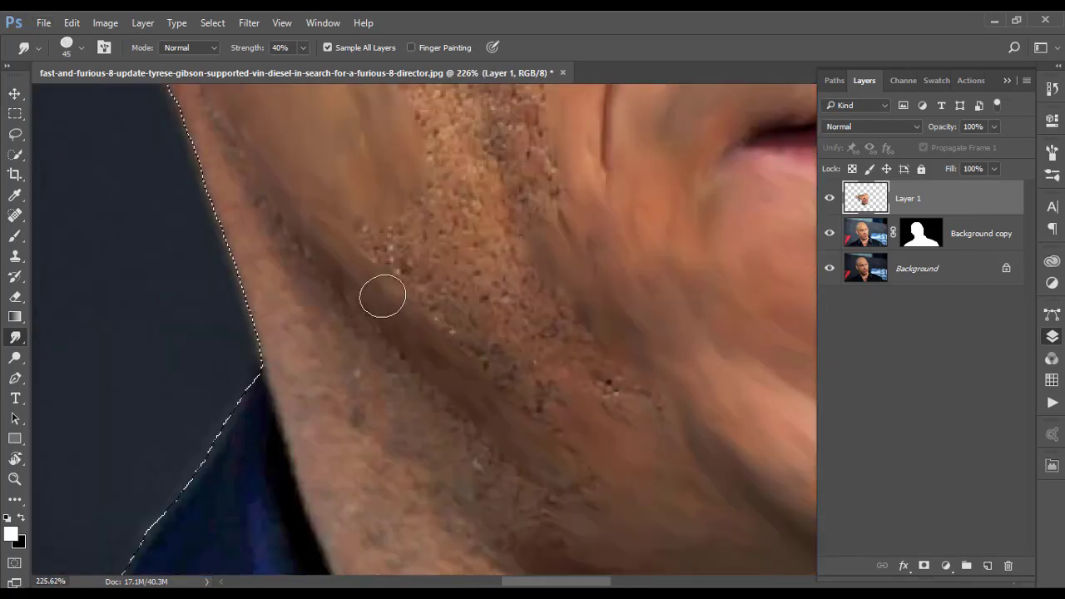
pyautogui.moveTo(381, 292)
pyautogui.mouseDown()
pyautogui.moveTo(518, 369)
pyautogui.moveTo(404, 245)
pyautogui.mouseUp()
pyautogui.scroll(-3, 236, 166)
pyautogui.hscroll(2, 236, 167)
pyautogui.scroll(5, 214, 219)
pyautogui.press('5')
pyautogui.scroll(-5, 547, 495)
pyautogui.hscroll(3, 546, 495)
pyautogui.scroll(2, 500, 416)
# Smudge the jawline stubble smooth, then move down over the neck and throat to the collar
pyautogui.scroll(-3, 549, 393)
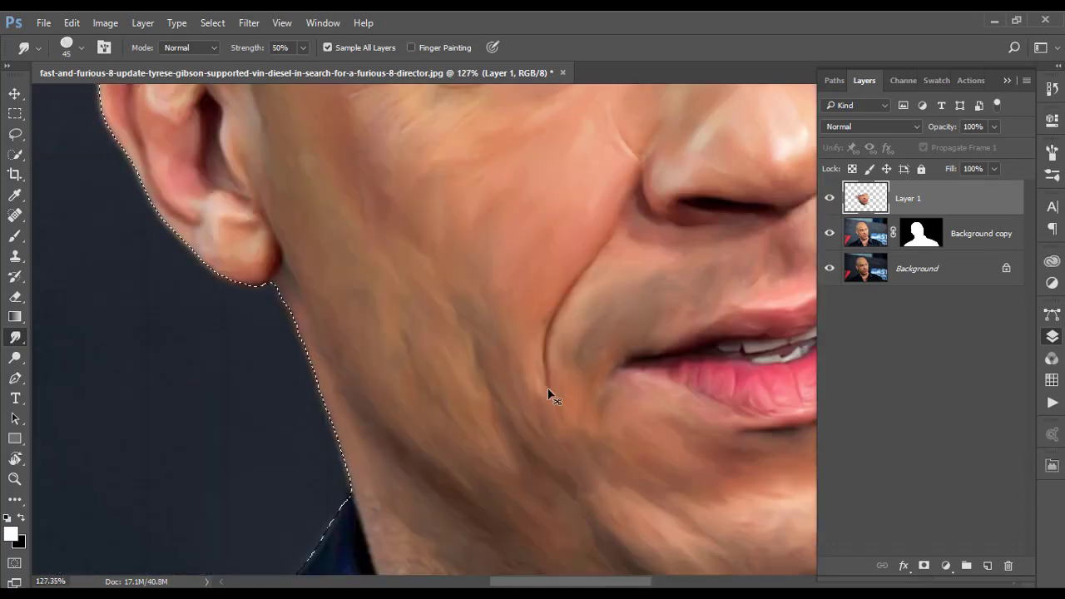
pyautogui.scroll(-5, 550, 393)
pyautogui.scroll(8, 382, 344)
pyautogui.scroll(-3, 374, 430)
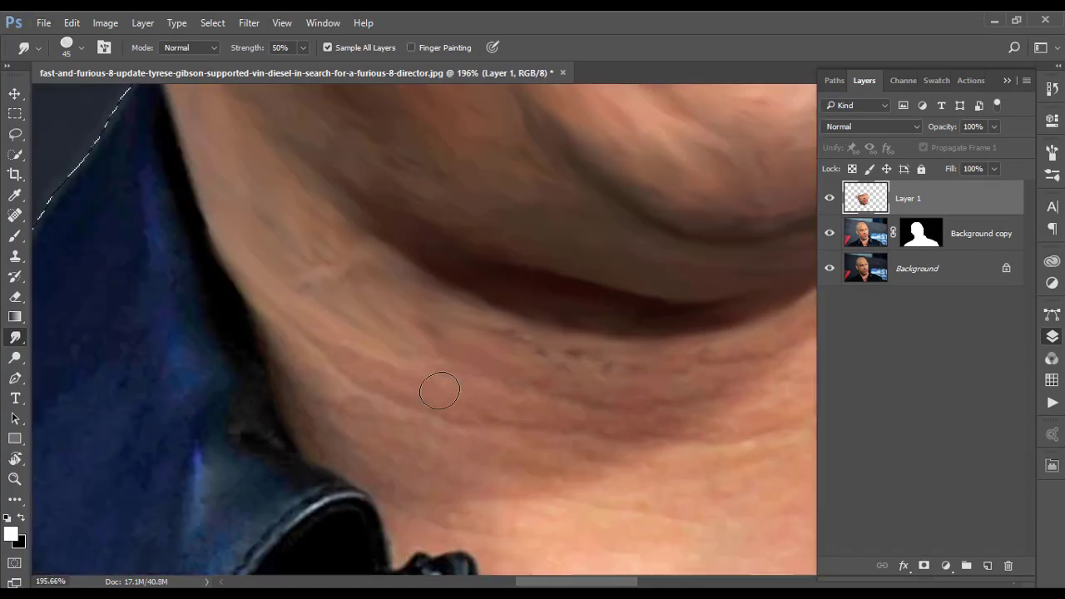
pyautogui.moveTo(659, 397); pyautogui.dragTo(377, 366)
pyautogui.scroll(3, 516, 340)
pyautogui.hscroll(3, 586, 298)
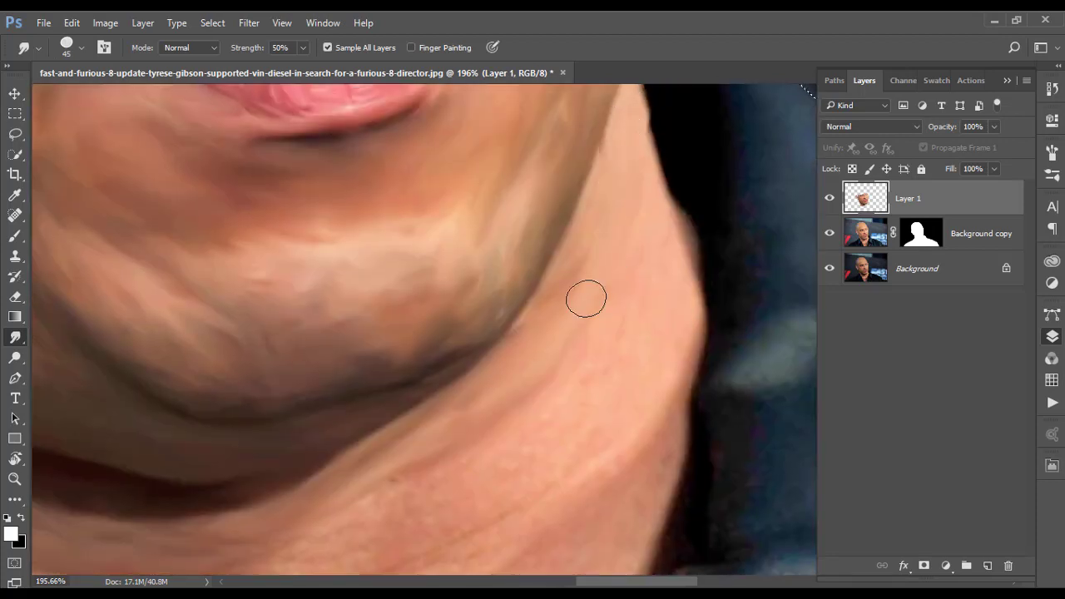
pyautogui.scroll(-4, 616, 349)
pyautogui.scroll(-2, 585, 290)
pyautogui.hscroll(-2, 375, 274)
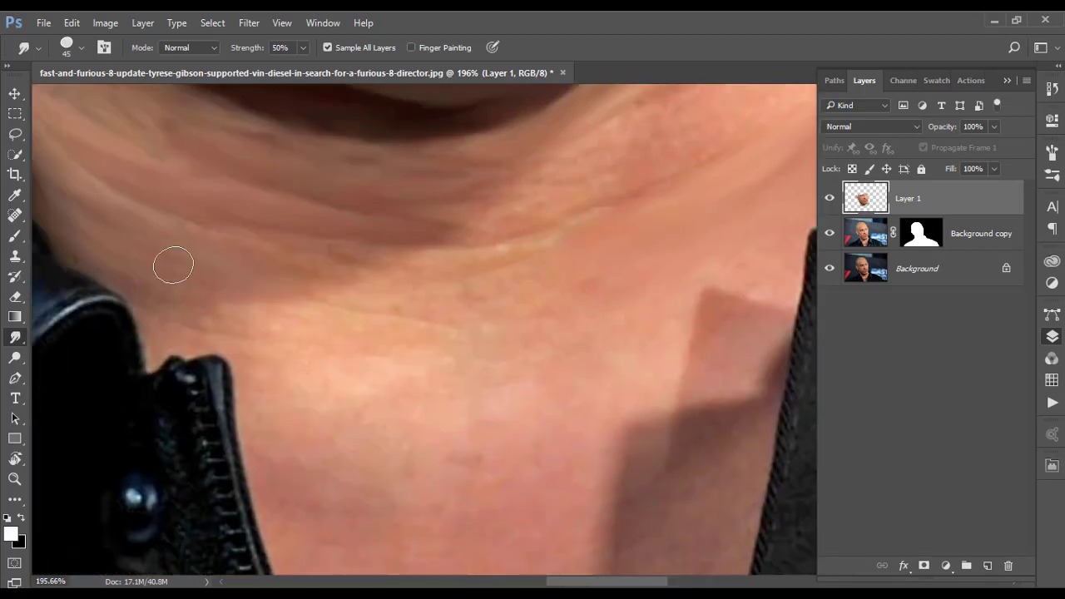
pyautogui.hscroll(2, 375, 263)
pyautogui.scroll(2, 500, 264)
pyautogui.scroll(3, 587, 390)
pyautogui.scroll(-3, 502, 191)
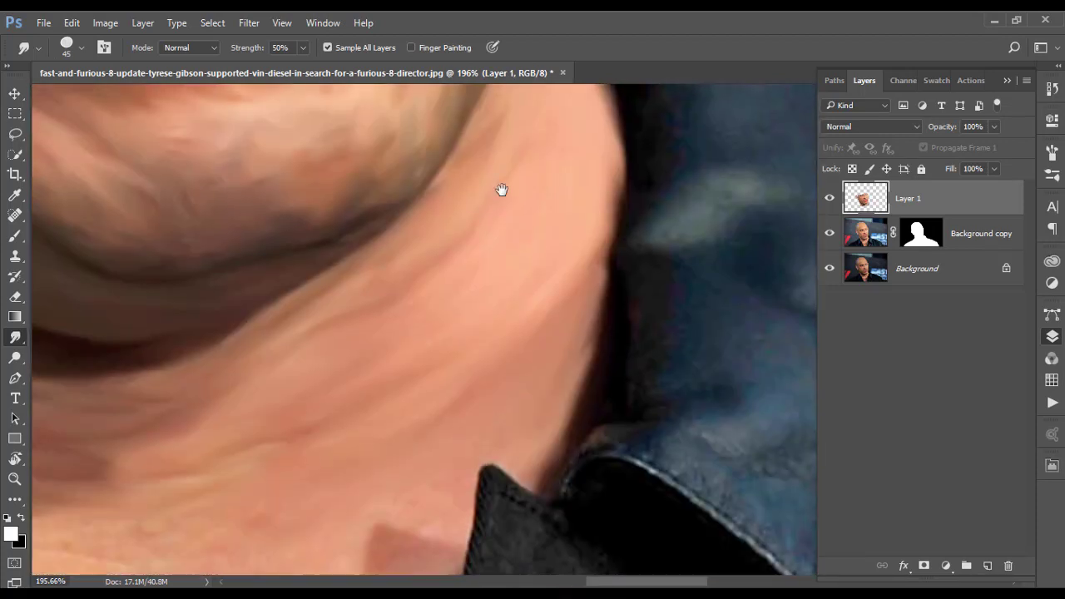
pyautogui.scroll(-2, 474, 445)
pyautogui.scroll(-2, 450, 452)
pyautogui.hscroll(-1, 450, 452)
pyautogui.scroll(-2, 309, 377)
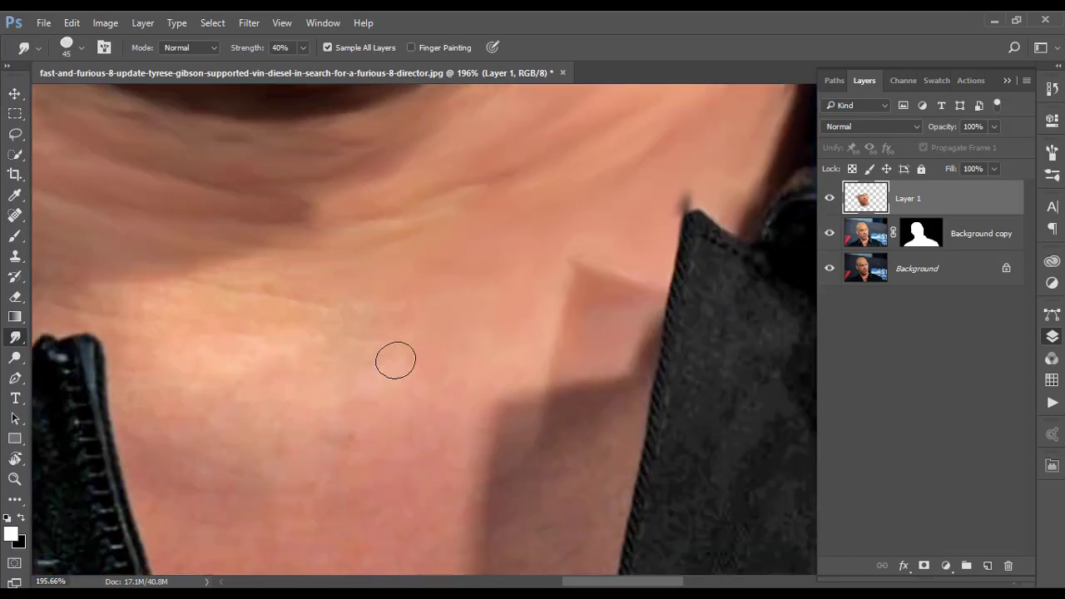
pyautogui.scroll(-1, 395, 358)
pyautogui.scroll(-2, 499, 366)
pyautogui.scroll(-1, 561, 374)
pyautogui.scroll(3, 420, 451)
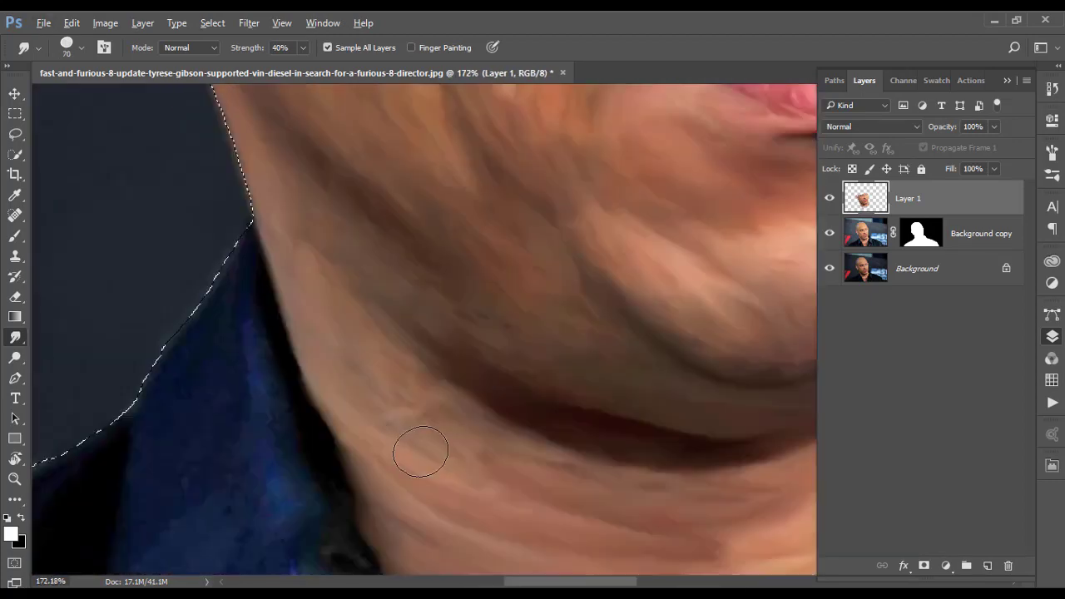
pyautogui.scroll(-5, 572, 470)
pyautogui.scroll(6, 290, 341)
# Set the Smudge brush to 30 px at 50% strength and smear the temple's purple highlight
pyautogui.press('[')
pyautogui.press('[')
pyautogui.press('[')
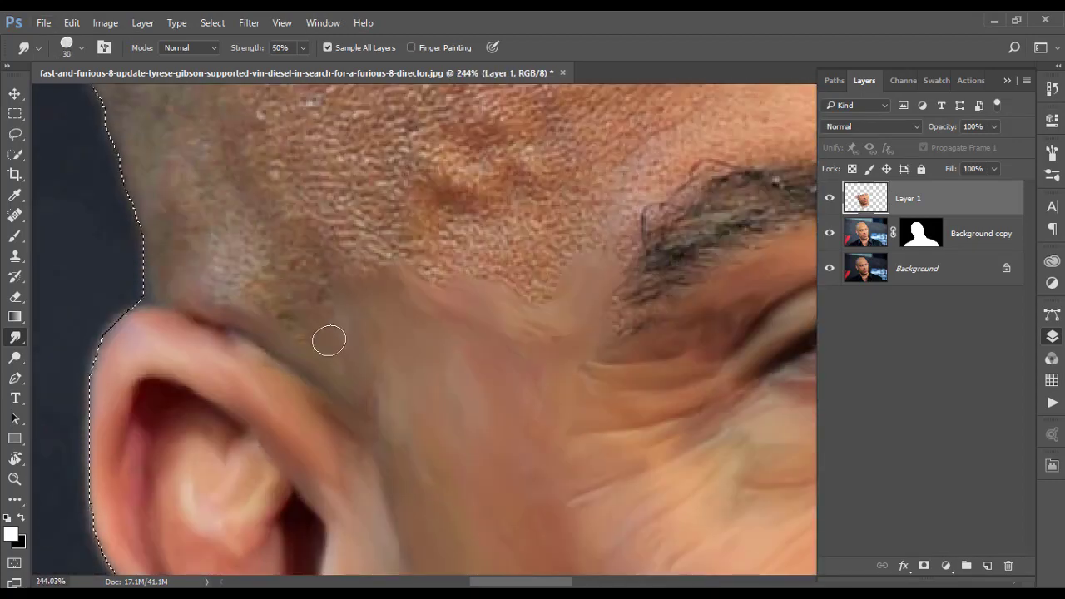
pyautogui.press('5')
pyautogui.scroll(3, 216, 308)
pyautogui.scroll(1, 181, 190)
pyautogui.scroll(2, 119, 245)
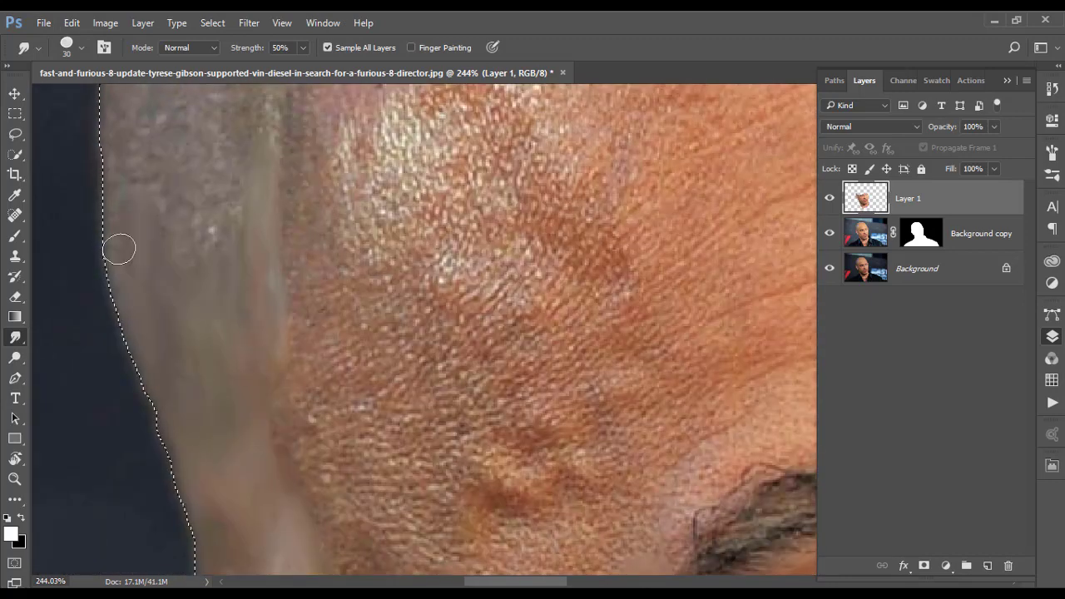
pyautogui.scroll(2, 180, 337)
pyautogui.scroll(2, 180, 337)
pyautogui.moveTo(324, 258); pyautogui.dragTo(366, 145)
# Smooth the temple skin and the texture around the ear into pale strokes
pyautogui.scroll(2, 325, 249)
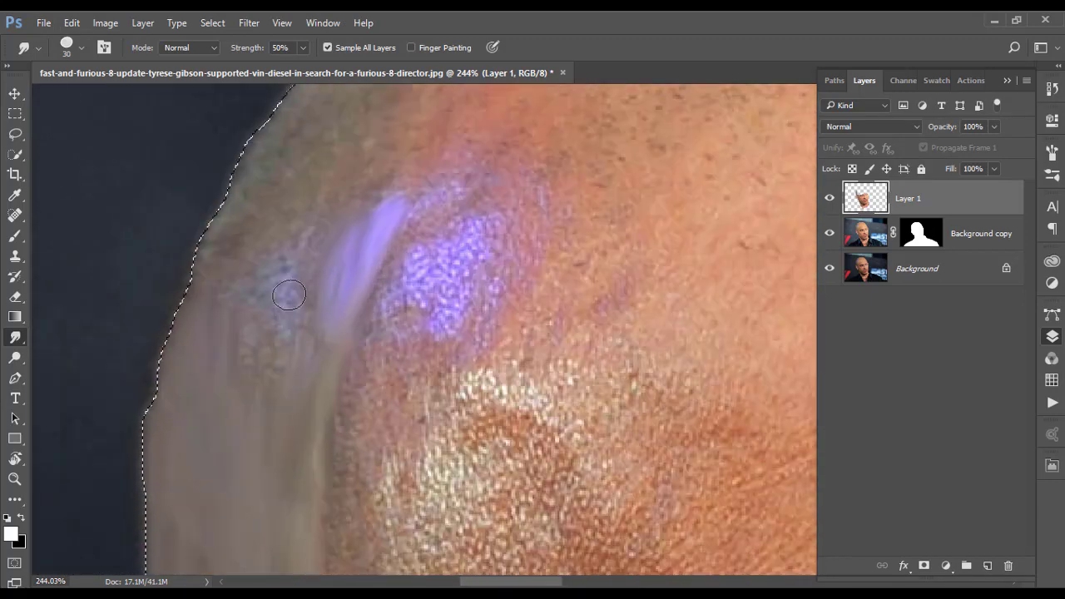
pyautogui.scroll(2, 286, 293)
pyautogui.scroll(2, 357, 290)
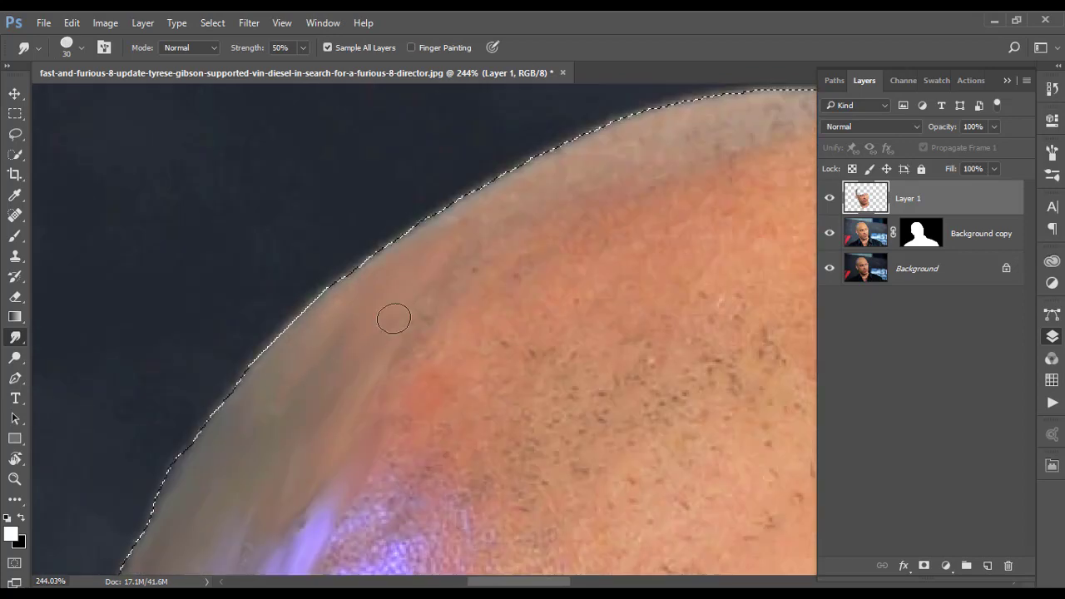
pyautogui.scroll(-4, 393, 316)
pyautogui.scroll(2, 374, 261)
pyautogui.scroll(3, 440, 209)
pyautogui.scroll(2, 302, 245)
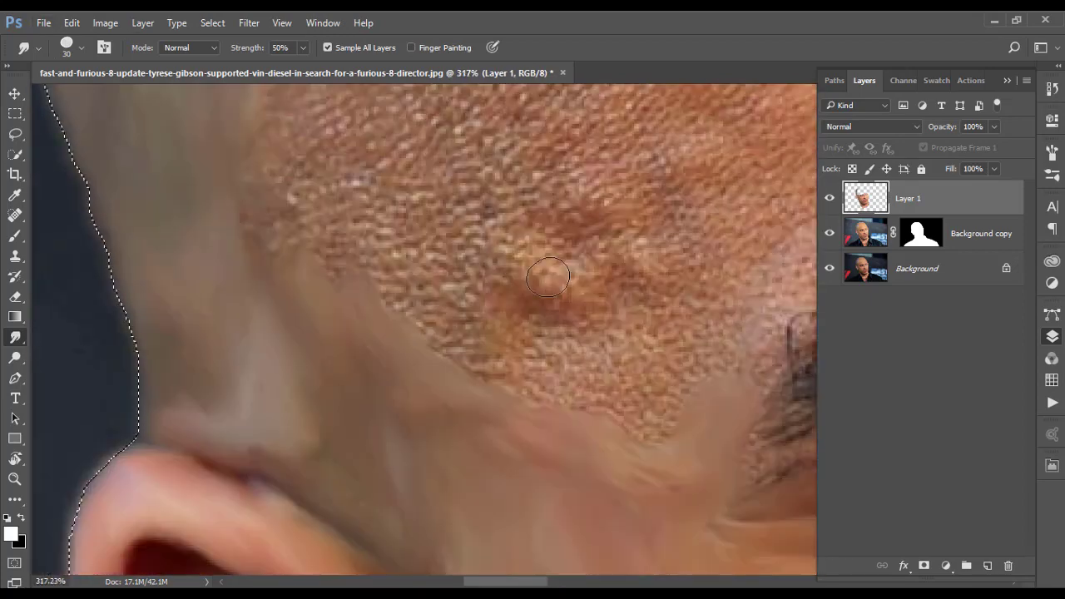
pyautogui.moveTo(499, 250); pyautogui.dragTo(657, 275)
pyautogui.moveTo(557, 166); pyautogui.dragTo(632, 225)
pyautogui.moveTo(538, 340); pyautogui.dragTo(388, 326)
pyautogui.scroll(2, 323, 316)
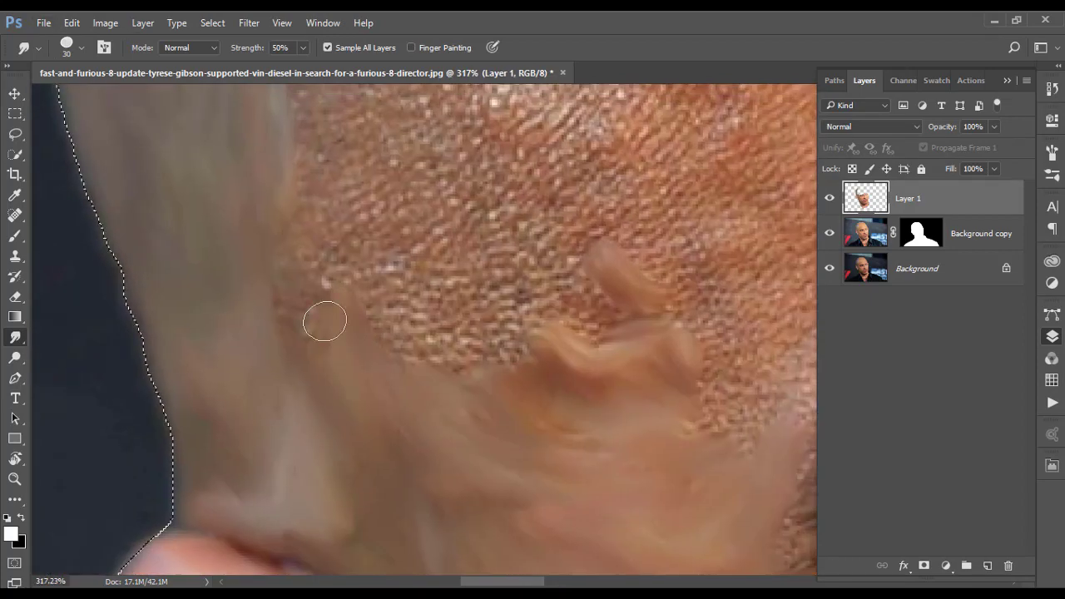
pyautogui.moveTo(324, 317)
pyautogui.mouseDown()
pyautogui.moveTo(367, 248)
pyautogui.moveTo(583, 340)
pyautogui.moveTo(638, 314)
pyautogui.mouseUp()
pyautogui.scroll(-2, 638, 313)
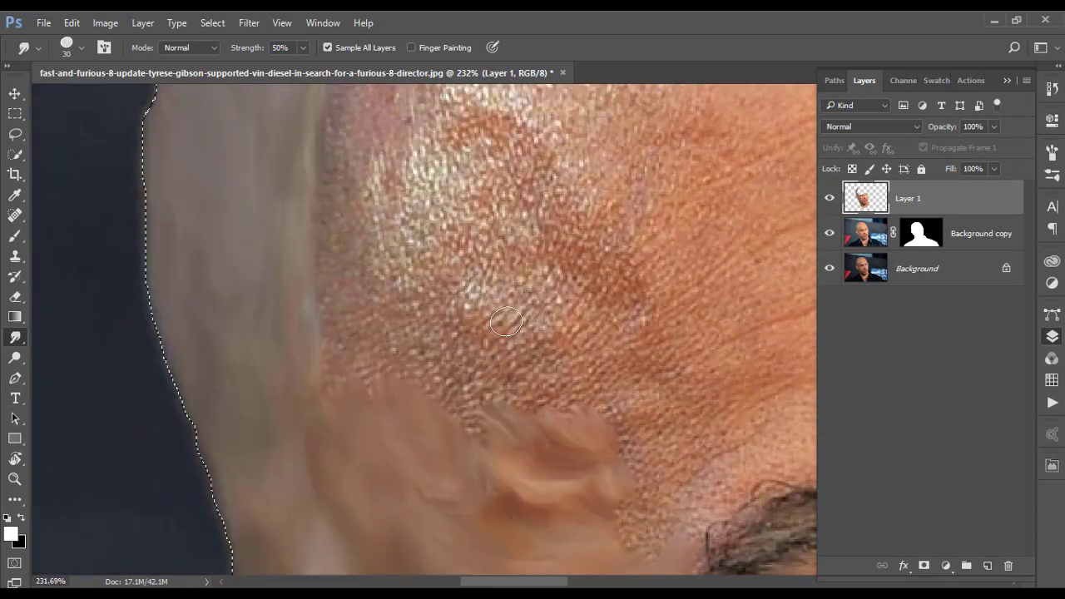
pyautogui.moveTo(607, 410)
pyautogui.mouseDown()
pyautogui.moveTo(525, 216)
pyautogui.moveTo(391, 400)
pyautogui.moveTo(423, 241)
pyautogui.moveTo(485, 354)
pyautogui.moveTo(349, 500)
pyautogui.mouseUp()
# Smear the purple patch on the head and the textured skin edge above the ear
pyautogui.scroll(-2, 331, 307)
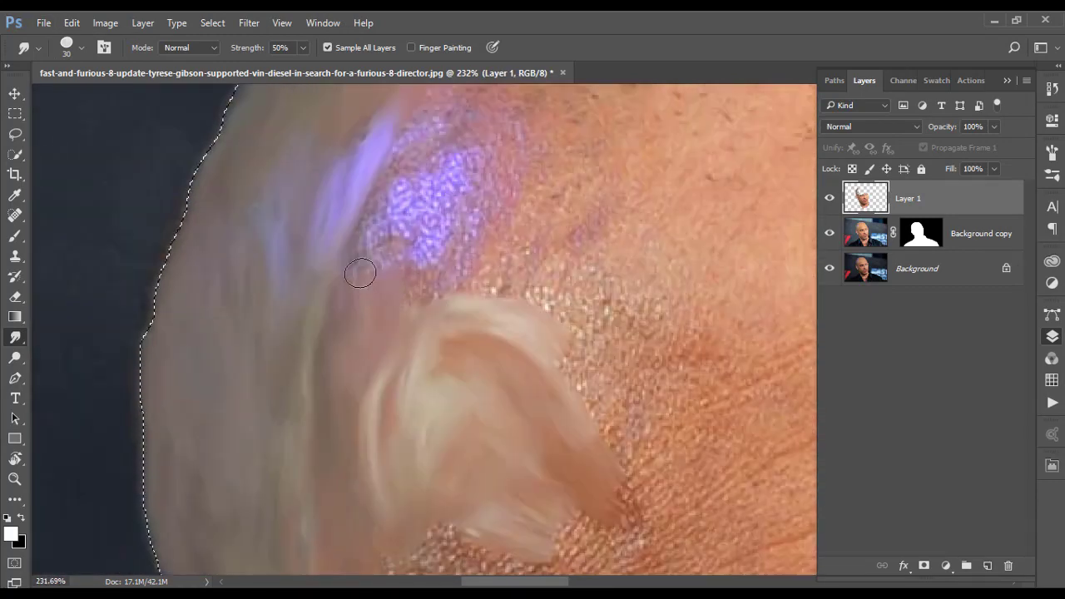
pyautogui.moveTo(361, 269)
pyautogui.mouseDown()
pyautogui.moveTo(419, 185)
pyautogui.moveTo(357, 152)
pyautogui.mouseUp()
pyautogui.scroll(-3, 357, 152)
pyautogui.scroll(5, 446, 177)
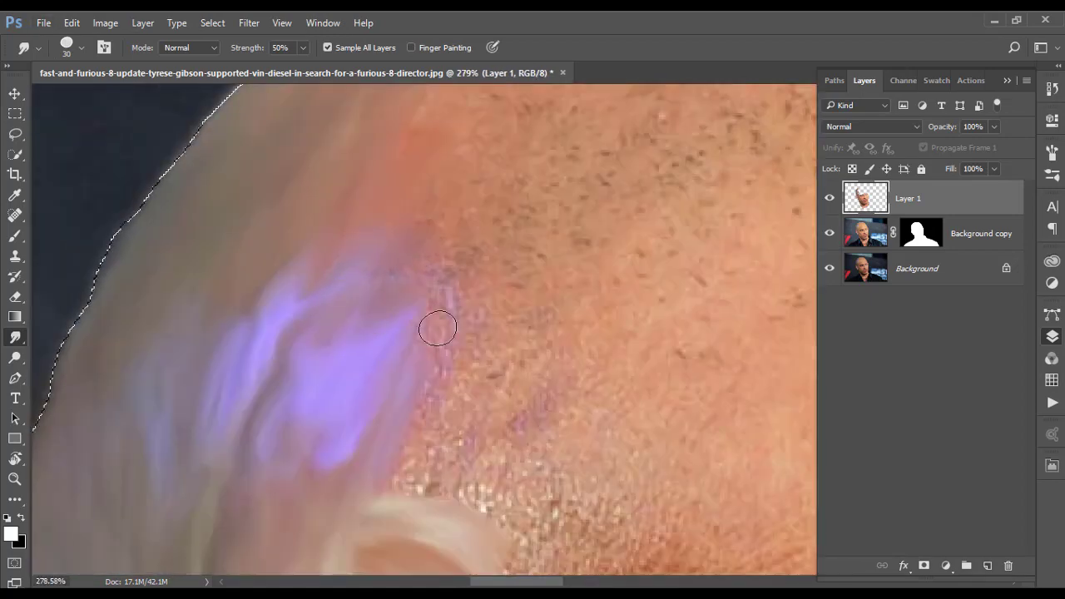
pyautogui.scroll(2, 461, 504)
pyautogui.scroll(-4, 446, 130)
pyautogui.scroll(-3, 446, 131)
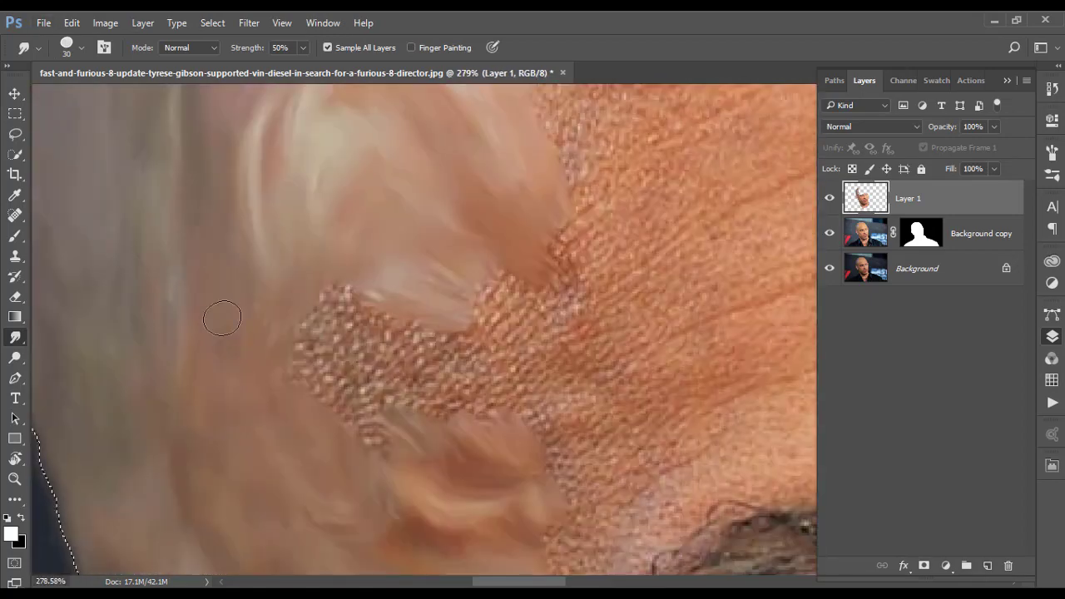
pyautogui.moveTo(316, 366)
pyautogui.mouseDown()
pyautogui.moveTo(416, 366)
pyautogui.moveTo(527, 332)
pyautogui.moveTo(614, 392)
pyautogui.moveTo(621, 249)
pyautogui.mouseUp()
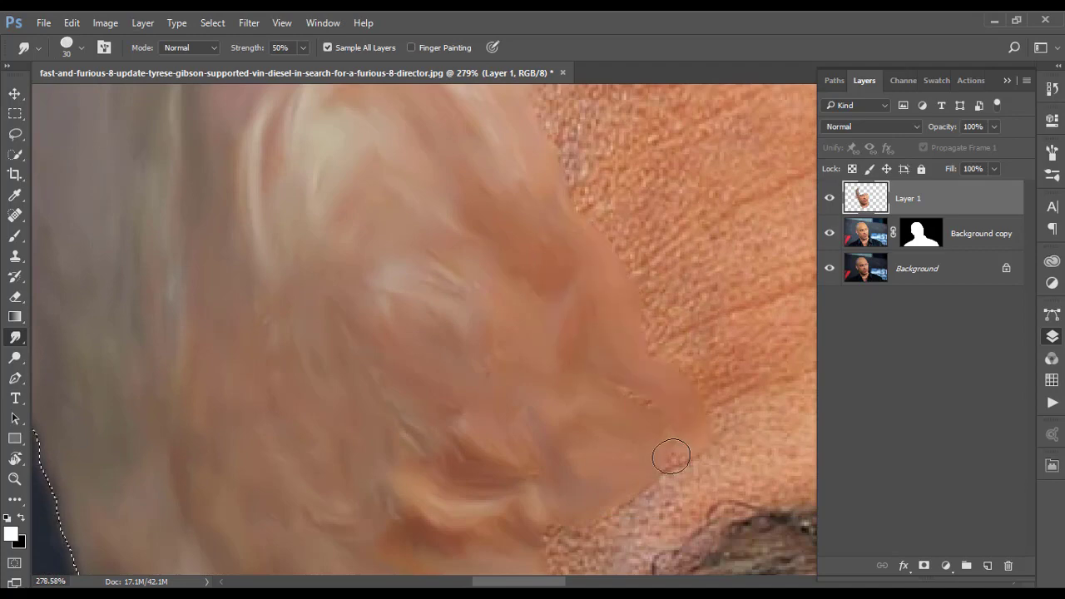
pyautogui.scroll(-2, 674, 452)
pyautogui.scroll(2, 585, 504)
# Enlarge the Smudge brush to 50 px and wipe the mole and speckles off the crown
pyautogui.scroll(-4, 347, 269)
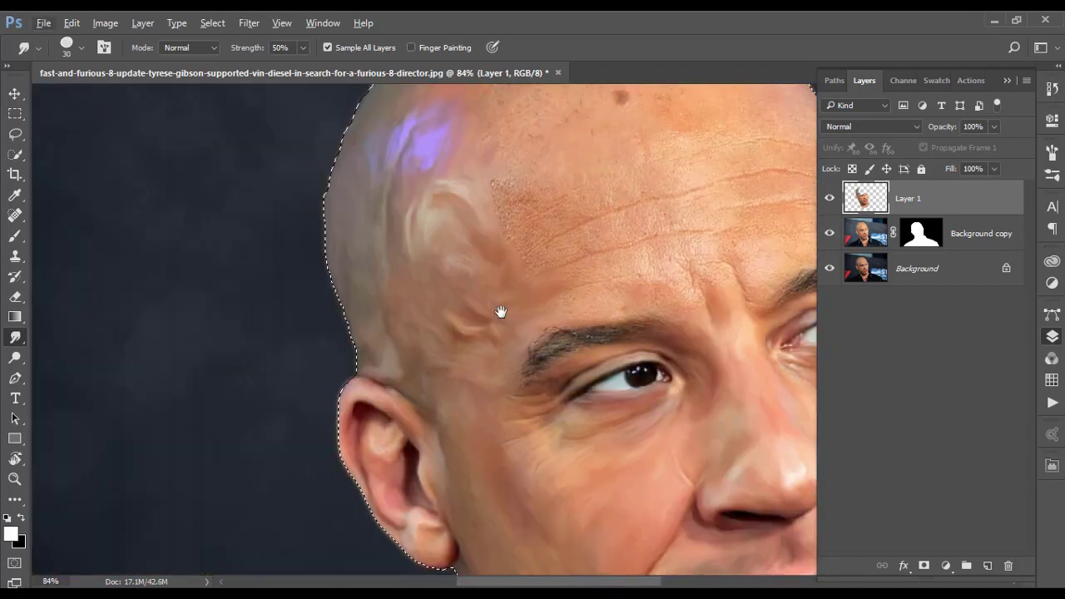
pyautogui.scroll(3, 501, 308)
pyautogui.press(']')
pyautogui.press(']')
pyautogui.scroll(-1, 582, 241)
pyautogui.hscroll(2, 582, 241)
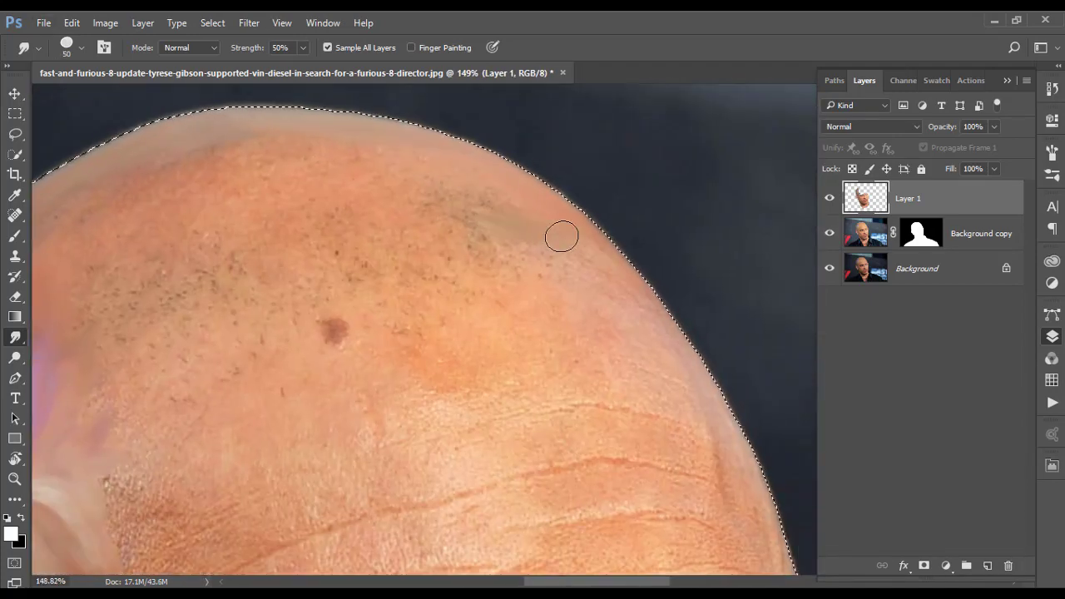
pyautogui.hscroll(-4, 238, 136)
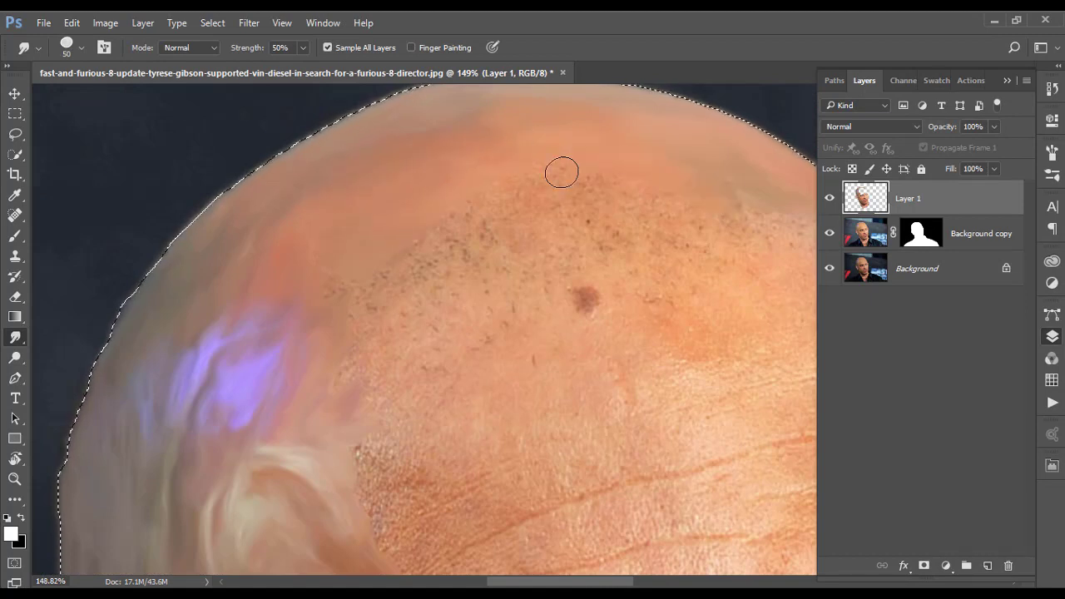
pyautogui.moveTo(288, 236); pyautogui.dragTo(490, 218)
pyautogui.hscroll(3, 507, 232)
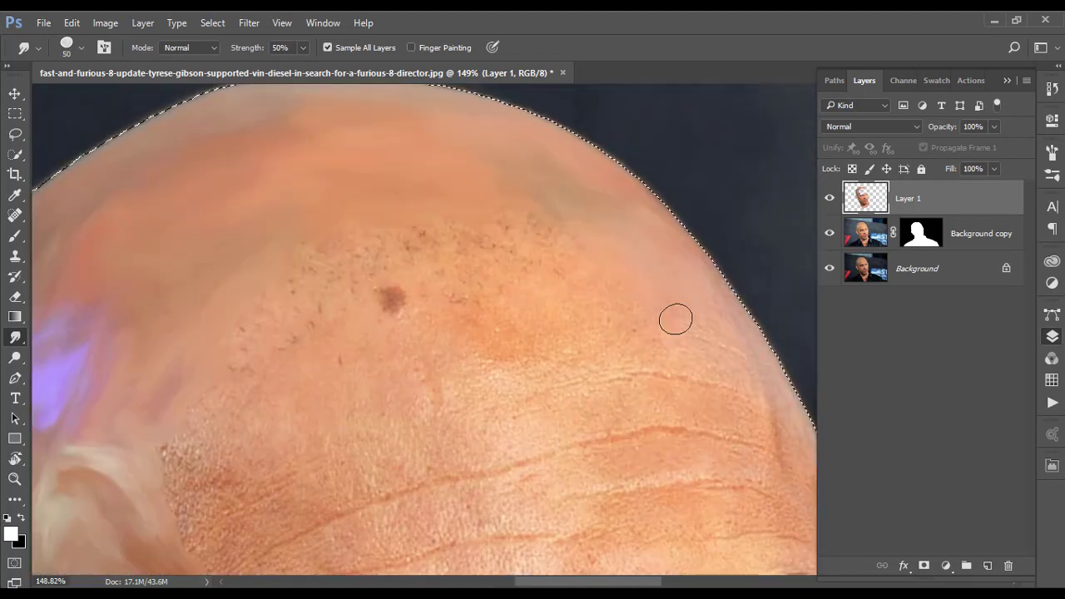
pyautogui.moveTo(314, 324)
pyautogui.mouseDown()
pyautogui.moveTo(507, 280)
pyautogui.moveTo(391, 297)
pyautogui.moveTo(563, 321)
pyautogui.moveTo(687, 360)
pyautogui.mouseUp()
pyautogui.moveTo(363, 285); pyautogui.dragTo(528, 430)
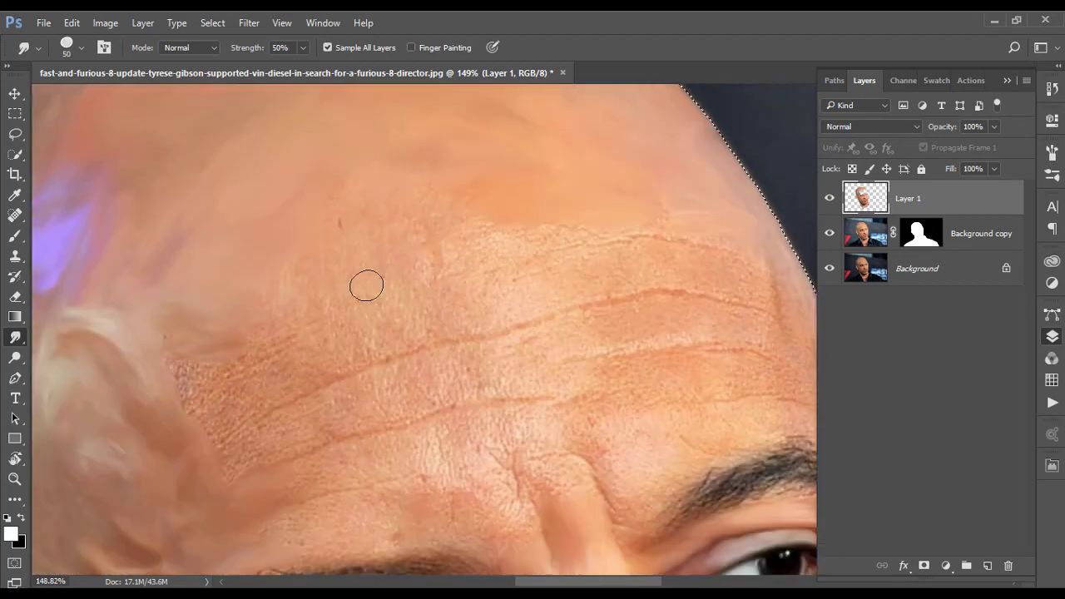
pyautogui.scroll(3, 583, 400)
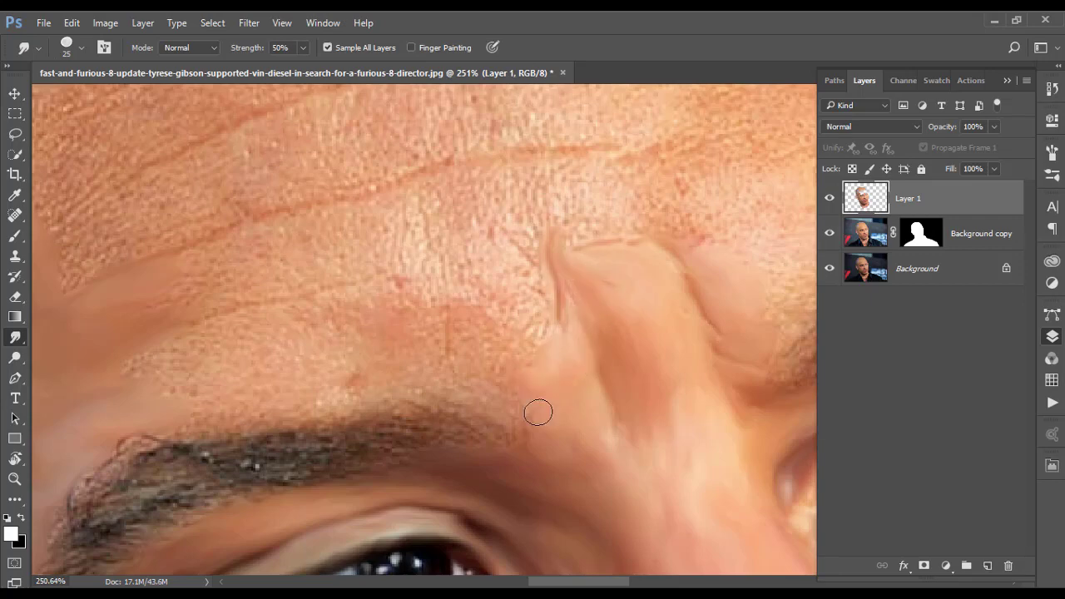
# With a 35 px smudge brush, smooth the skin above the left brow and the forehead wrinkles
pyautogui.press(']')
pyautogui.moveTo(366, 393); pyautogui.dragTo(113, 371)
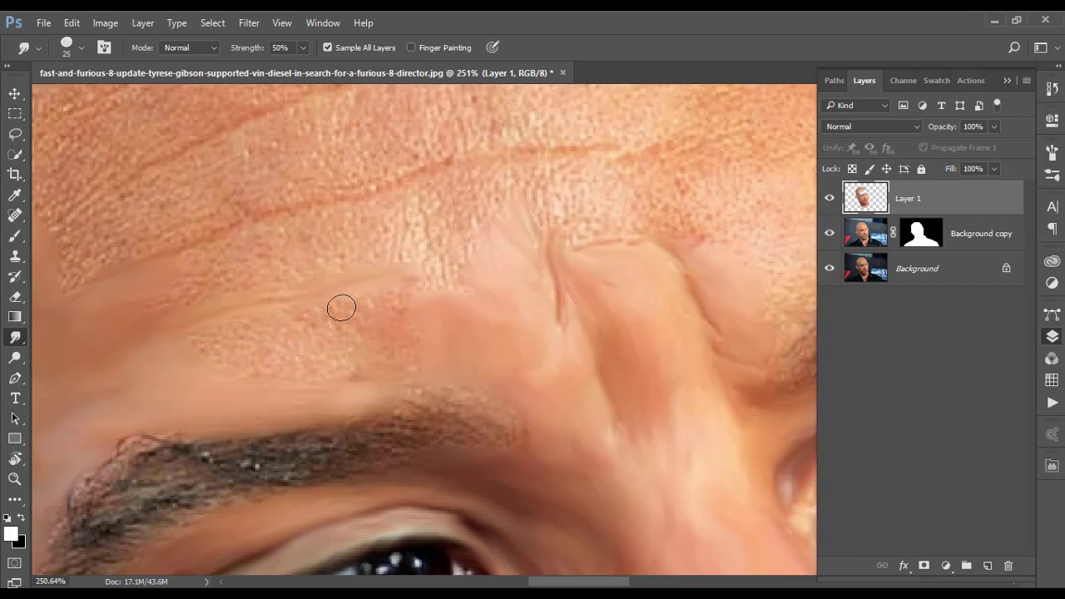
pyautogui.moveTo(371, 344); pyautogui.dragTo(541, 382)
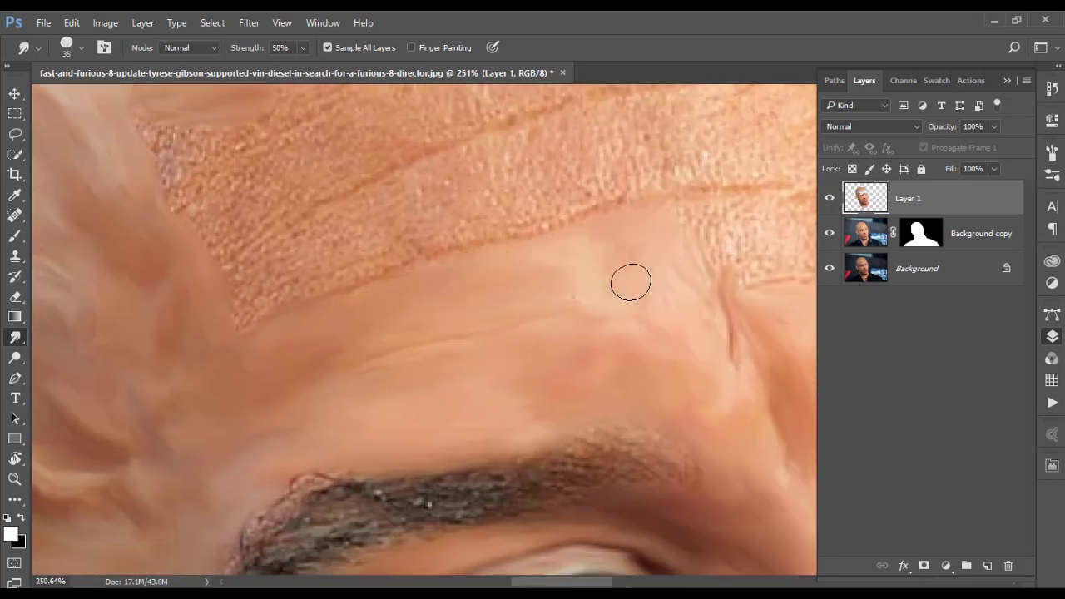
pyautogui.scroll(2, 611, 278)
pyautogui.moveTo(595, 276)
pyautogui.mouseDown()
pyautogui.moveTo(328, 342)
pyautogui.moveTo(706, 142)
pyautogui.mouseUp()
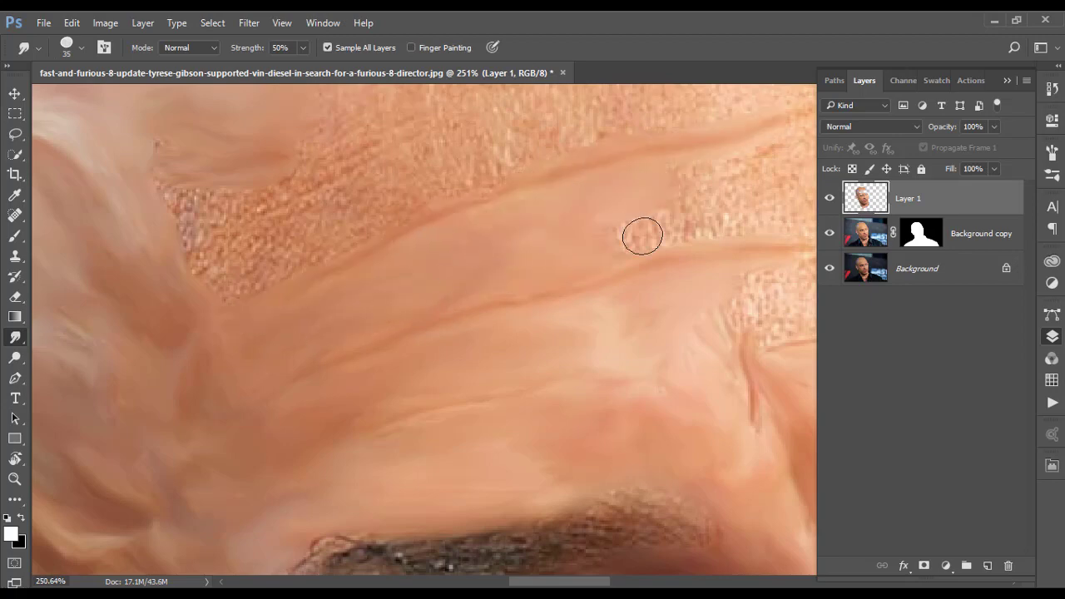
pyautogui.hscroll(3, 637, 231)
pyautogui.scroll(1, 637, 231)
pyautogui.hscroll(3, 652, 329)
pyautogui.scroll(-1, 653, 329)
pyautogui.hscroll(2, 588, 359)
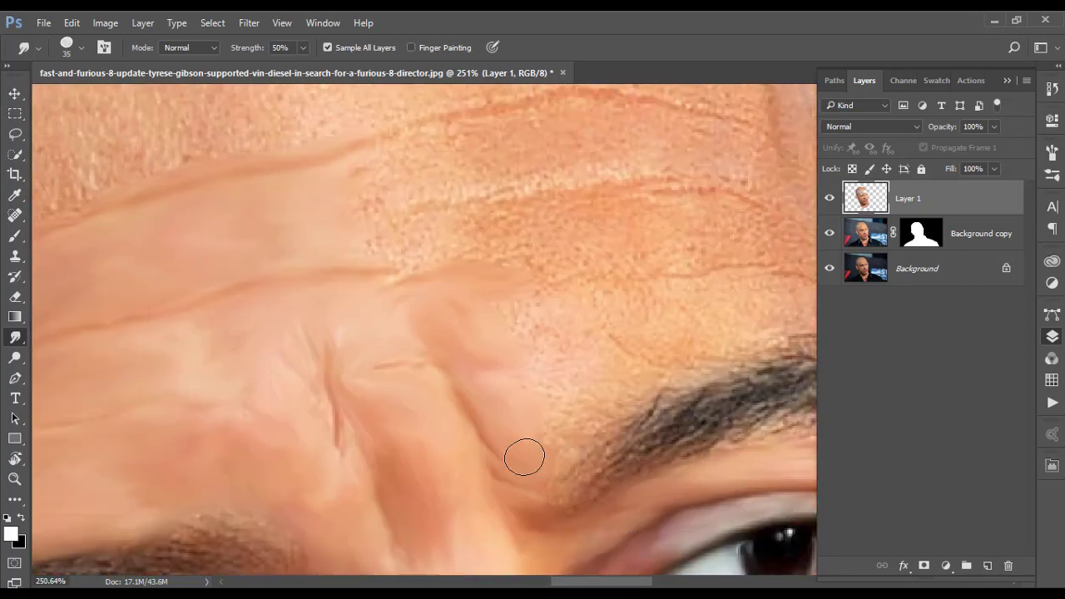
pyautogui.scroll(1, 572, 293)
pyautogui.hscroll(1, 571, 293)
# Smudge a smooth strip across the forehead and blend the remaining skin texture
pyautogui.moveTo(325, 242); pyautogui.dragTo(640, 204)
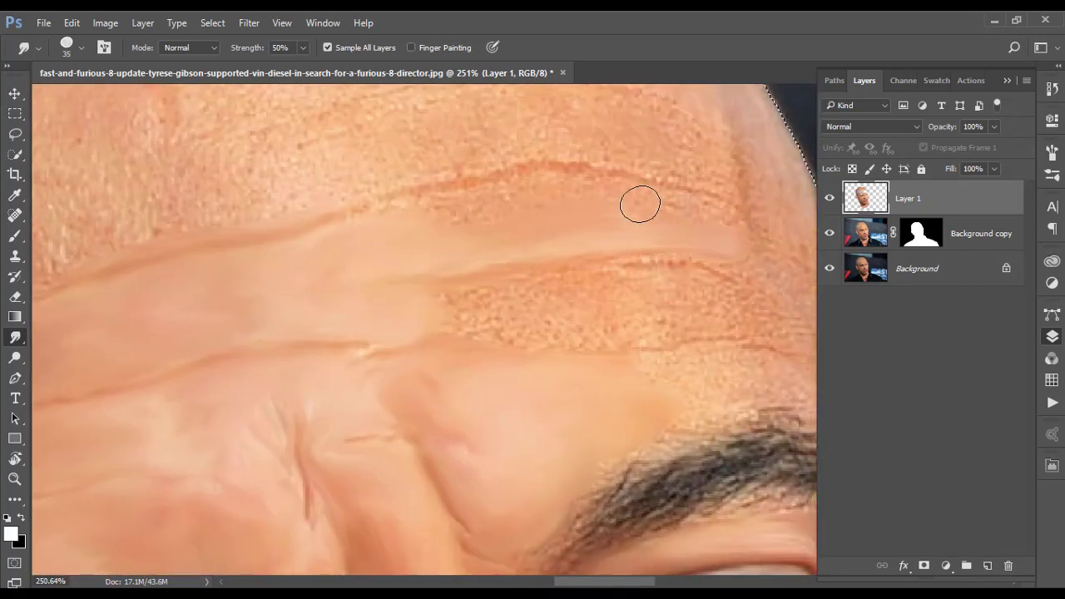
pyautogui.scroll(1, 708, 217)
pyautogui.hscroll(1, 708, 216)
pyautogui.moveTo(682, 250); pyautogui.dragTo(596, 222)
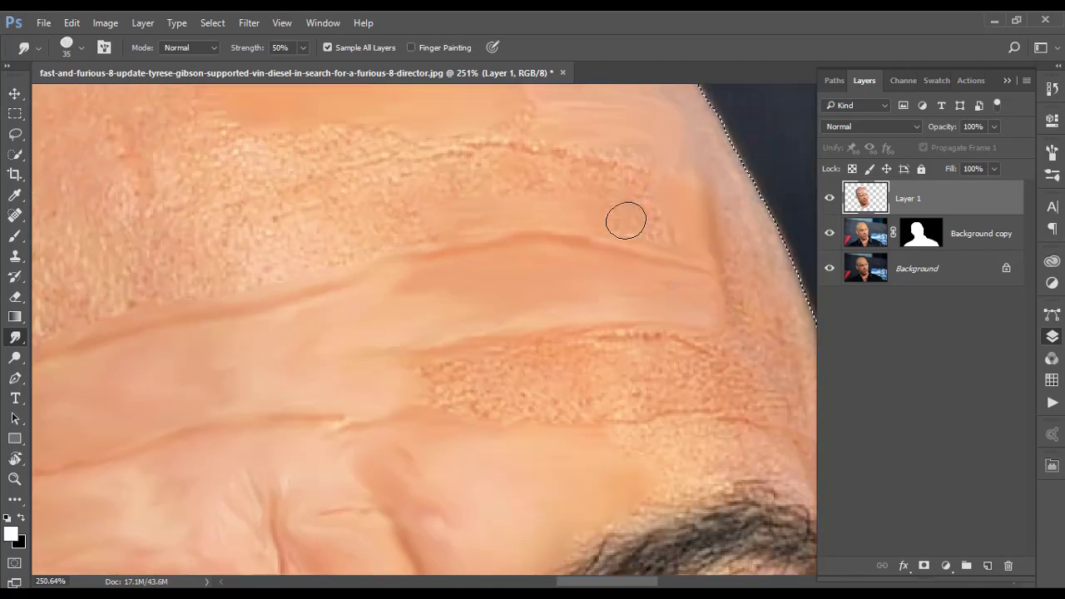
pyautogui.moveTo(650, 199); pyautogui.dragTo(459, 179)
pyautogui.scroll(1, 454, 169)
pyautogui.hscroll(-1, 454, 169)
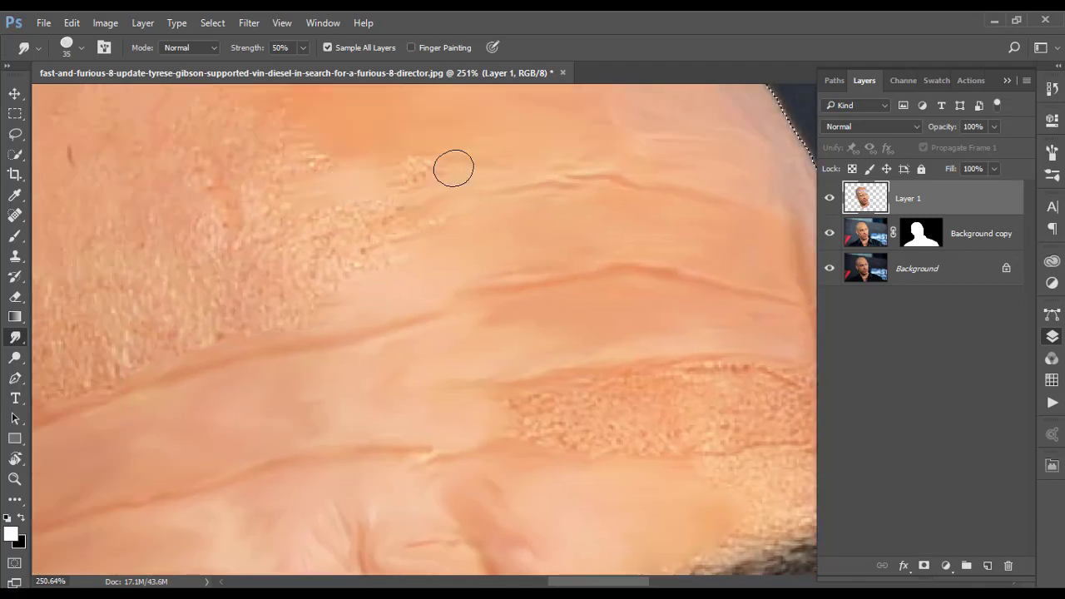
pyautogui.scroll(1, 314, 307)
pyautogui.scroll(-2, 363, 336)
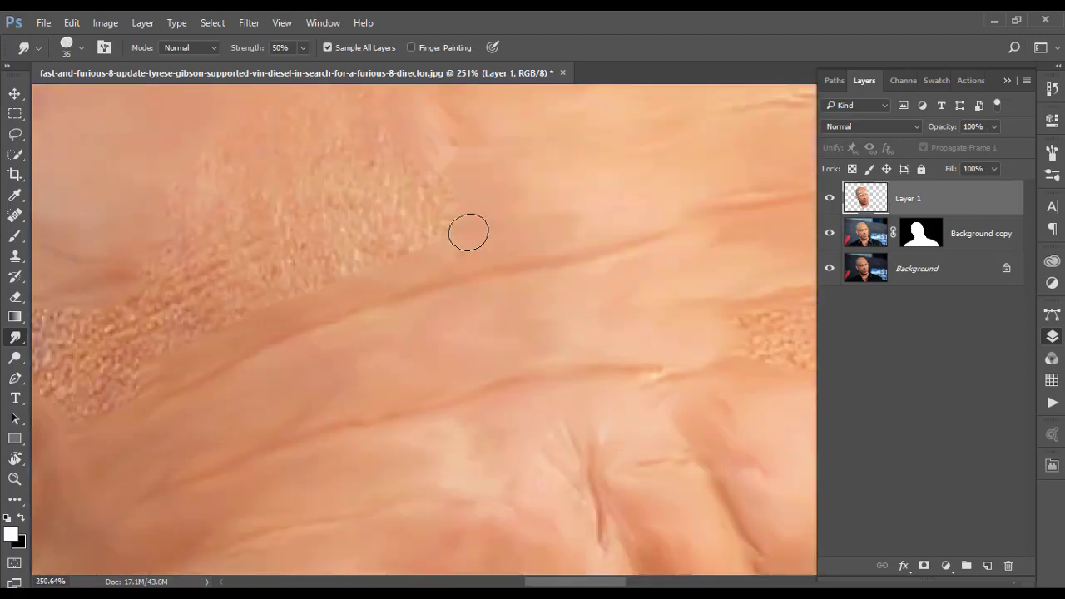
pyautogui.scroll(1, 469, 230)
pyautogui.scroll(1, 483, 257)
pyautogui.scroll(-1, 373, 461)
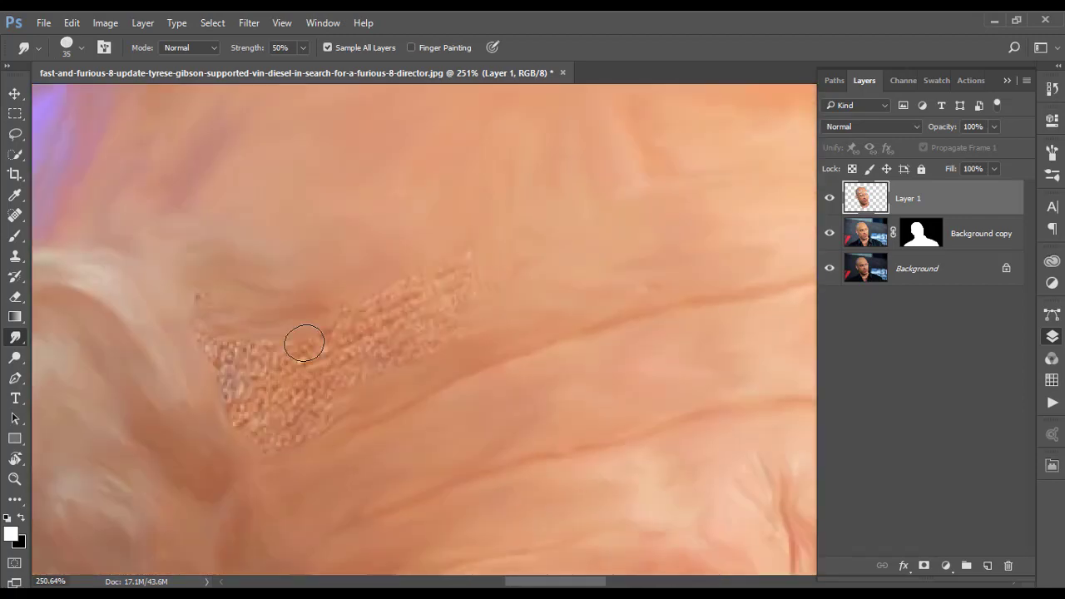
# Smudge away the rough patch above the eyebrow, then lower smudge strength to 10%
pyautogui.moveTo(297, 345)
pyautogui.mouseDown()
pyautogui.moveTo(471, 250)
pyautogui.moveTo(459, 285)
pyautogui.mouseUp()
pyautogui.scroll(-5, 500, 341)
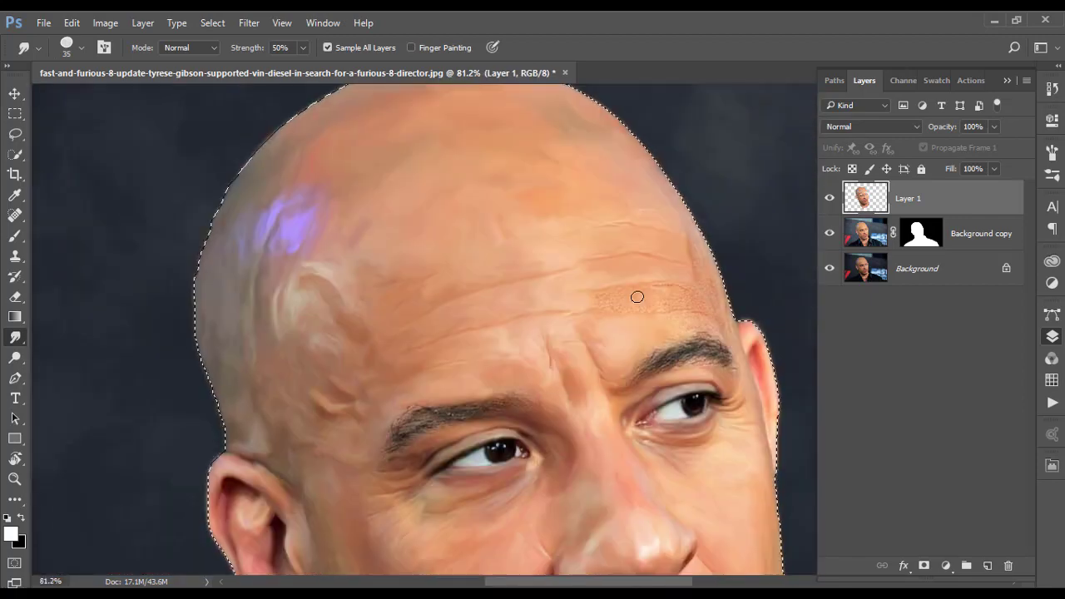
pyautogui.scroll(5, 683, 303)
pyautogui.hscroll(3, 657, 300)
pyautogui.moveTo(594, 357); pyautogui.dragTo(644, 414)
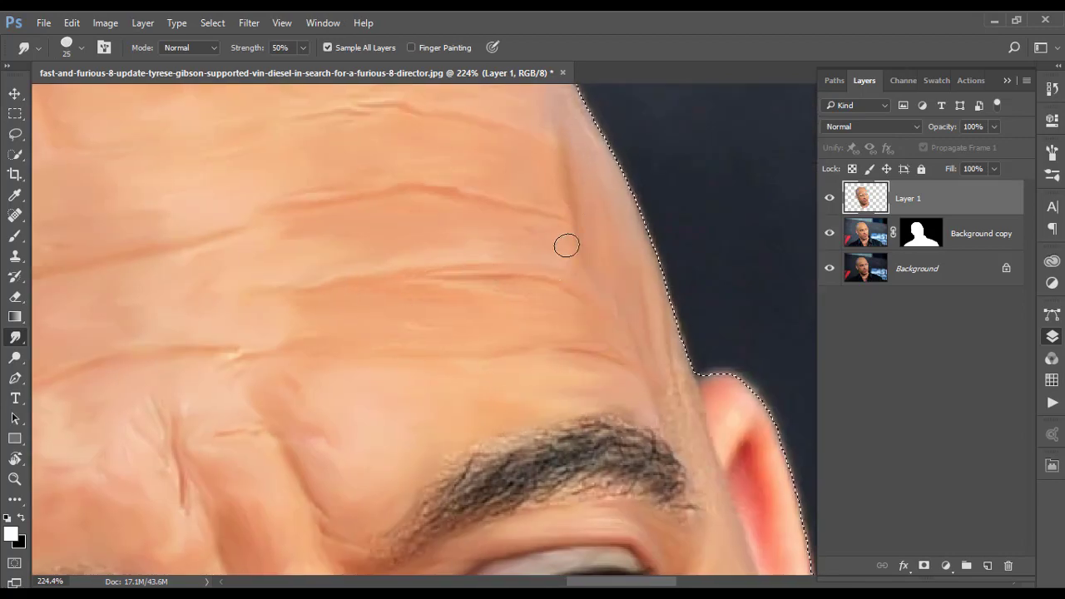
pyautogui.scroll(-3, 319, 347)
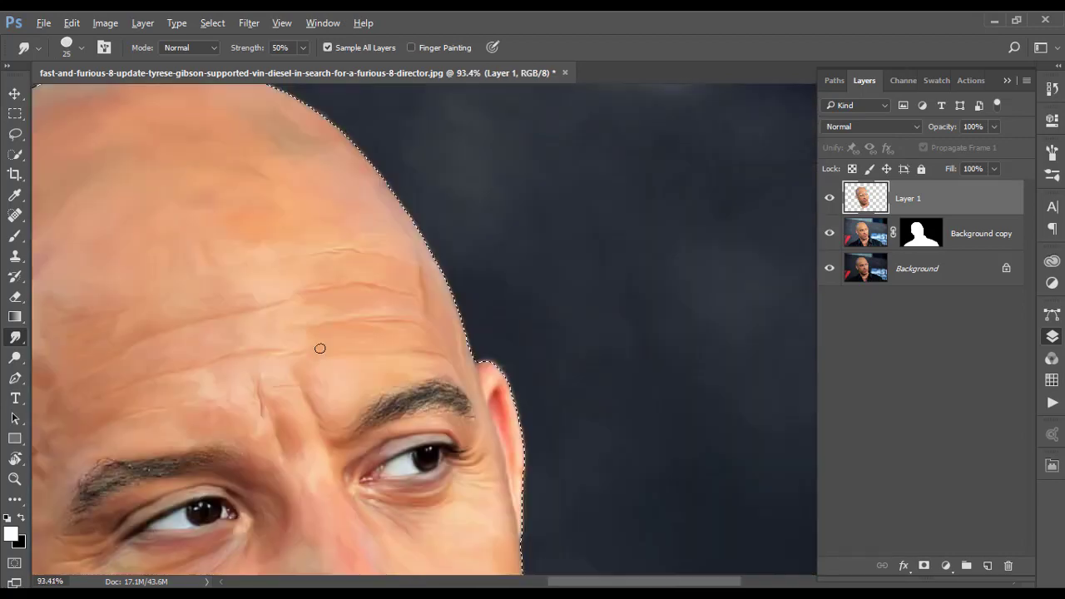
pyautogui.scroll(3, 566, 278)
pyautogui.scroll(1, 509, 295)
pyautogui.press('1')
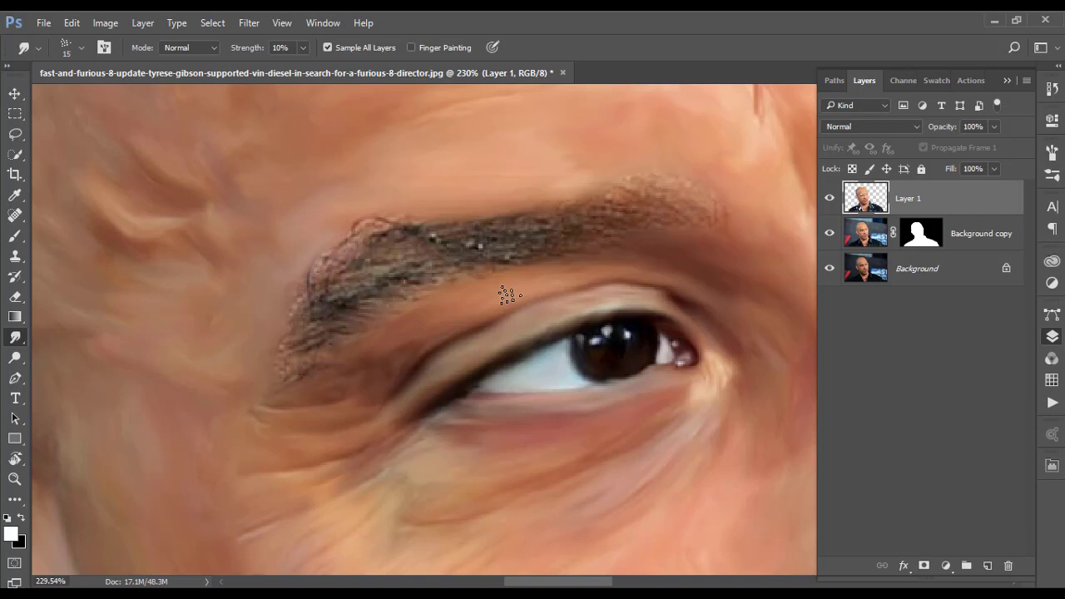
# Choose a smaller smudge brush tip and raise the smudge strength to 40%
pyautogui.rightClick(333, 321)
pyautogui.doubleClick(516, 269)
pyautogui.press('4')
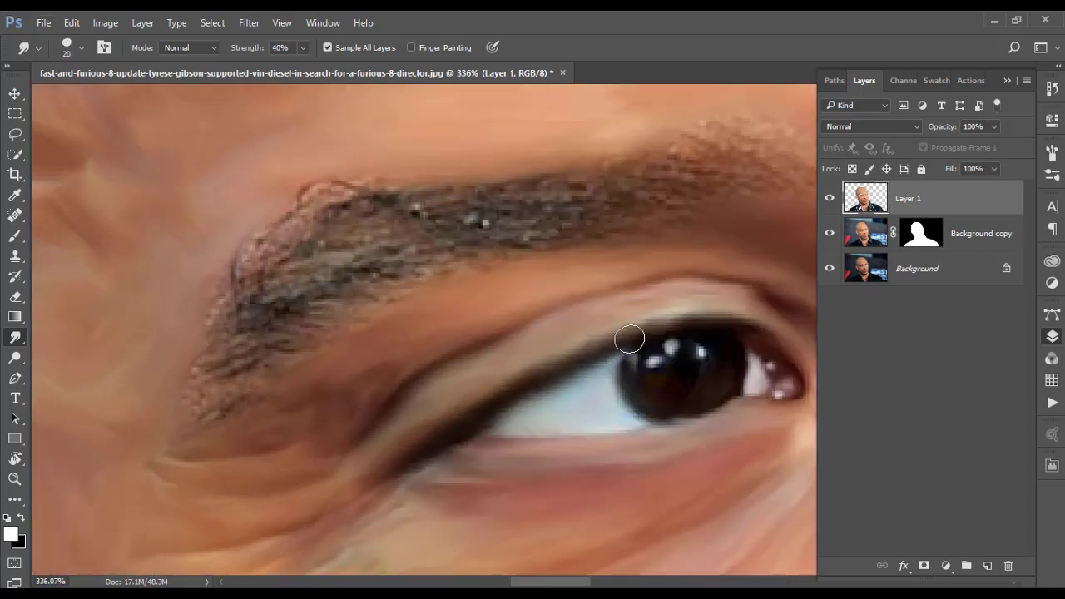
pyautogui.scroll(2, 583, 358)
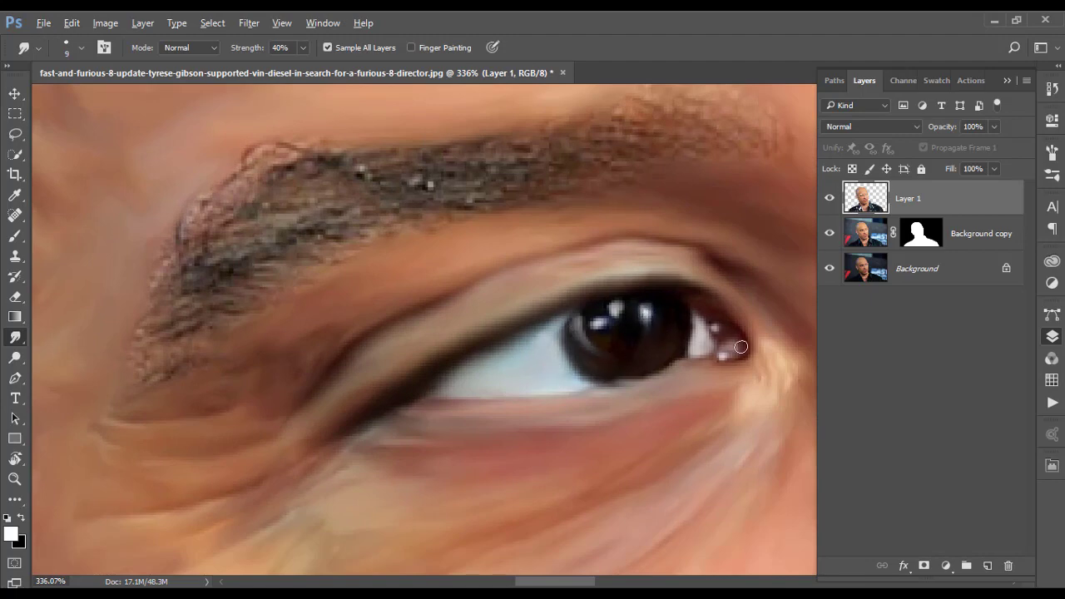
pyautogui.scroll(-6, 741, 346)
pyautogui.scroll(-6, 666, 324)
pyautogui.scroll(12, 634, 310)
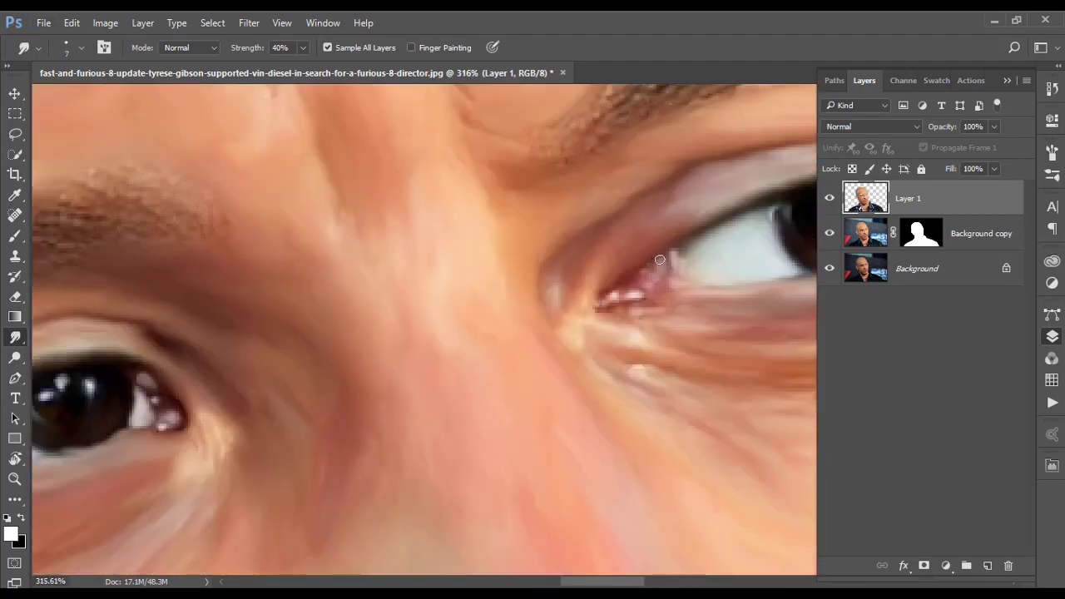
pyautogui.scroll(-10, 713, 297)
pyautogui.scroll(12, 407, 232)
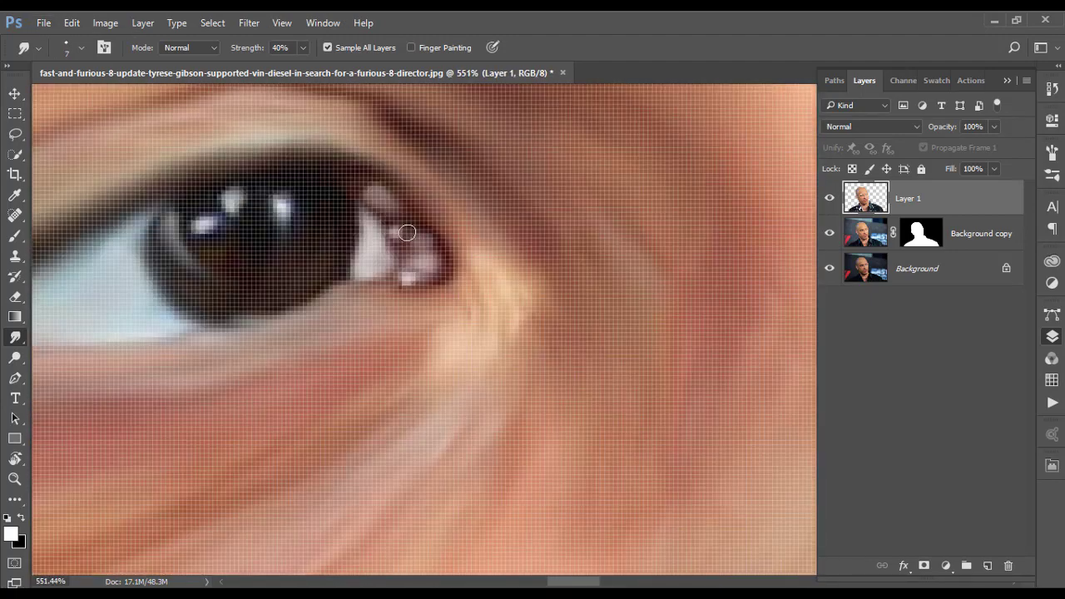
pyautogui.scroll(-8, 565, 471)
pyautogui.scroll(6, 379, 308)
# Enlarge the brush slightly and blend the eyebrow hairs into the surrounding skin
pyautogui.rightClick(379, 308)
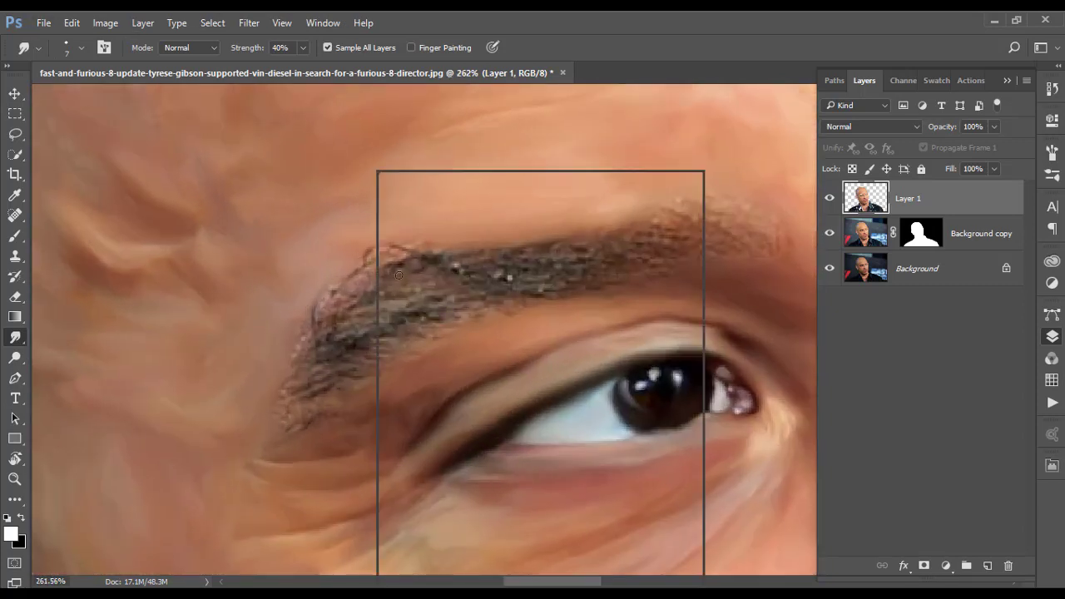
pyautogui.press(']')
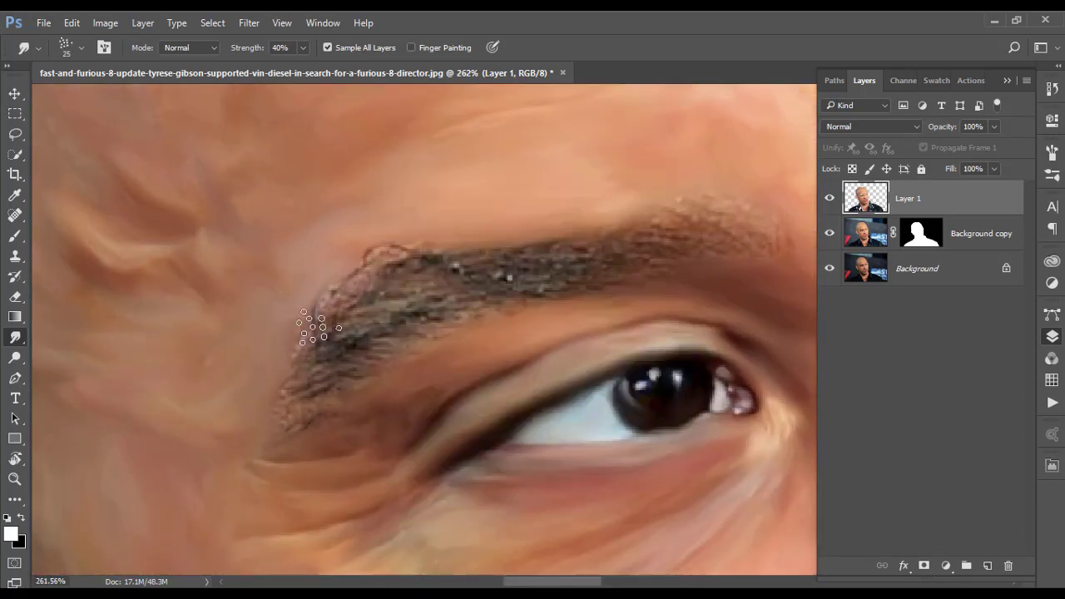
pyautogui.scroll(3, 321, 331)
pyautogui.scroll(-2, 387, 326)
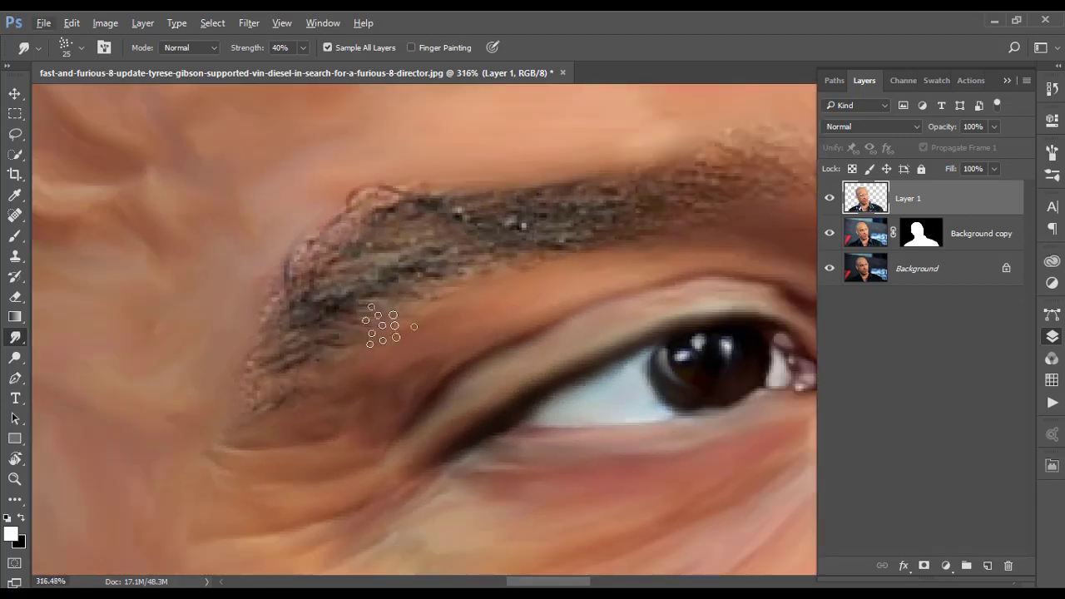
pyautogui.scroll(2, 333, 309)
pyautogui.scroll(2, 333, 314)
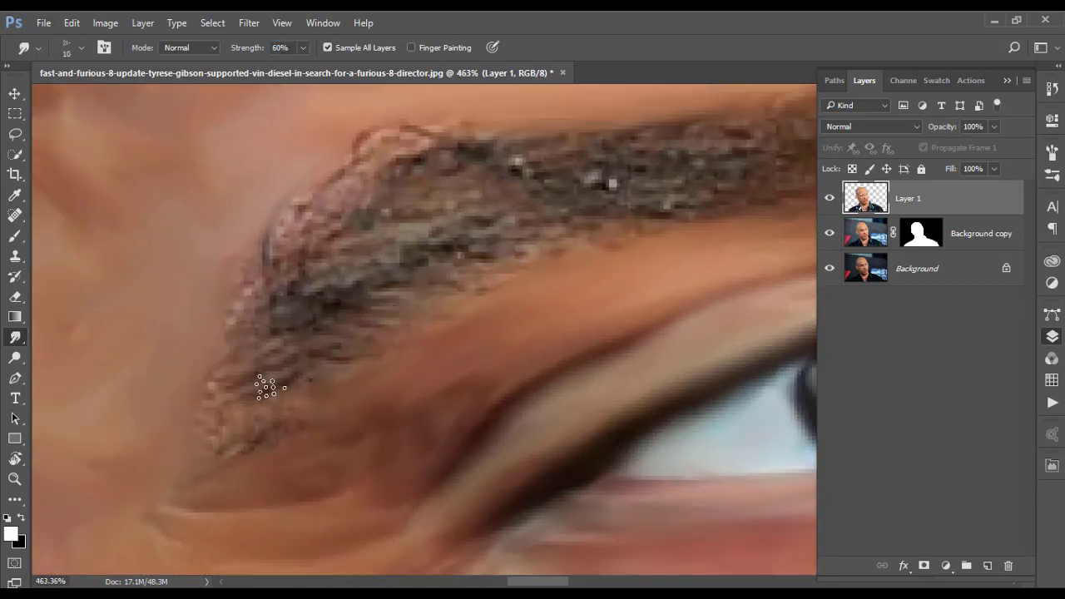
pyautogui.moveTo(366, 279); pyautogui.dragTo(528, 291)
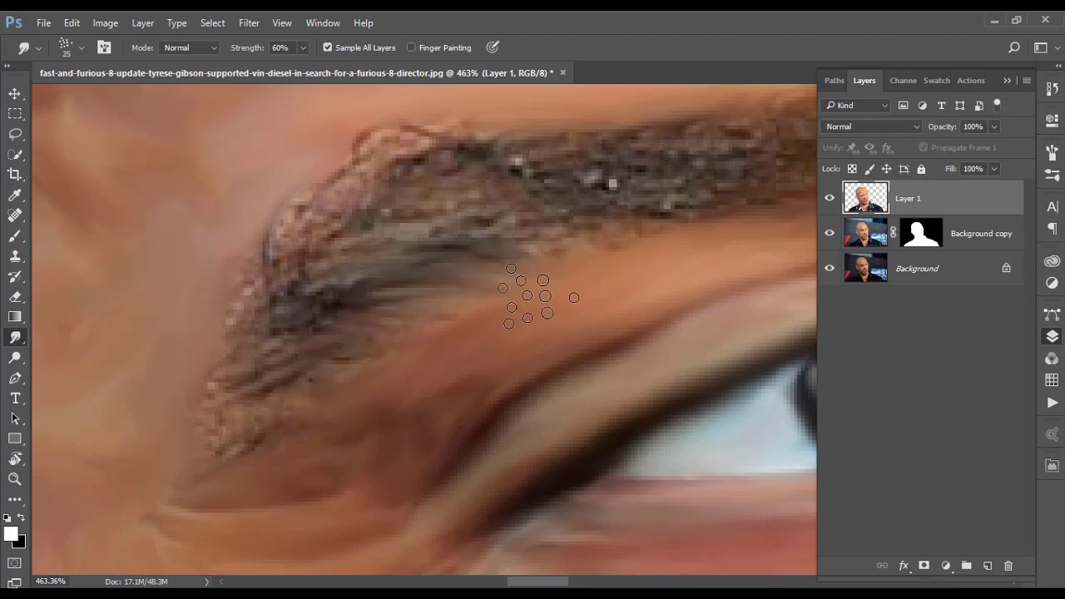
# Rotate the canvas view to angle the eyebrow, then smear its edge and hair texture smoother
pyautogui.press('r')
pyautogui.moveTo(644, 253); pyautogui.dragTo(499, 285)
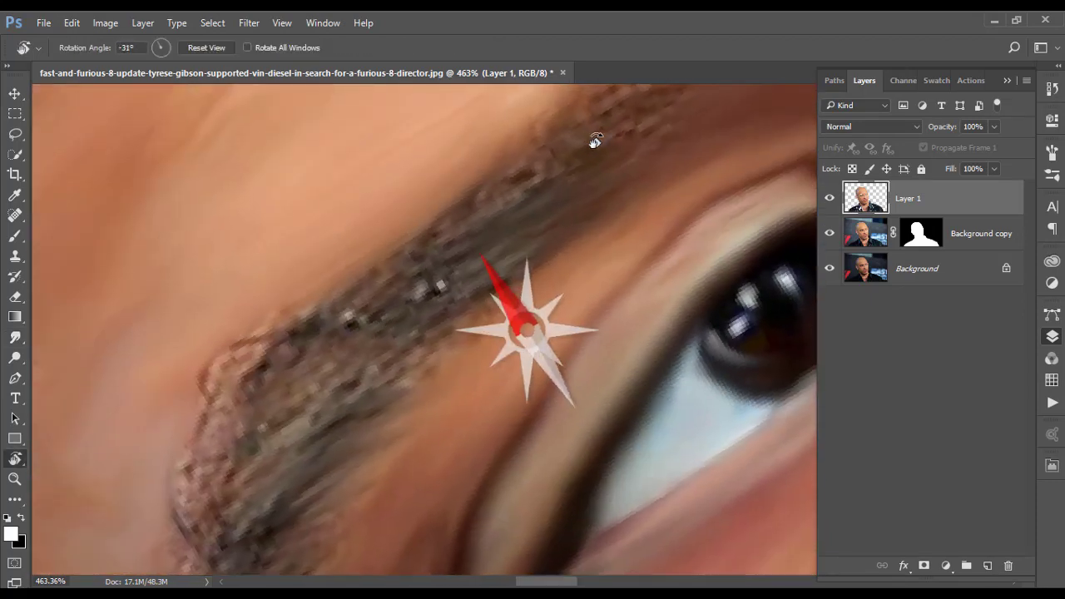
pyautogui.moveTo(654, 275)
pyautogui.mouseDown()
pyautogui.moveTo(561, 480)
pyautogui.moveTo(666, 317)
pyautogui.mouseUp()
pyautogui.rightClick(566, 258)
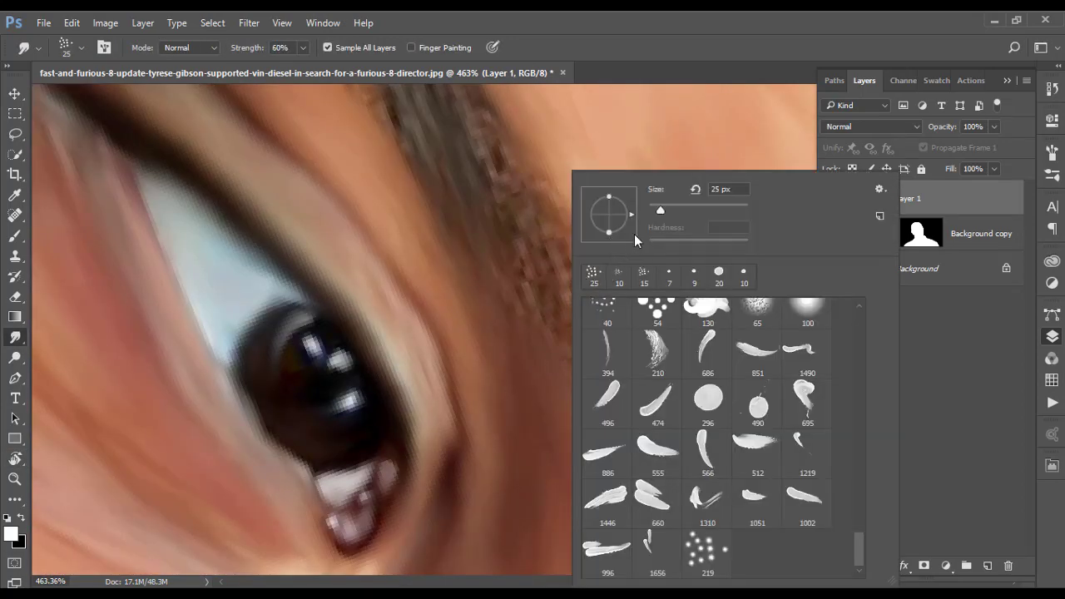
pyautogui.click(563, 307)
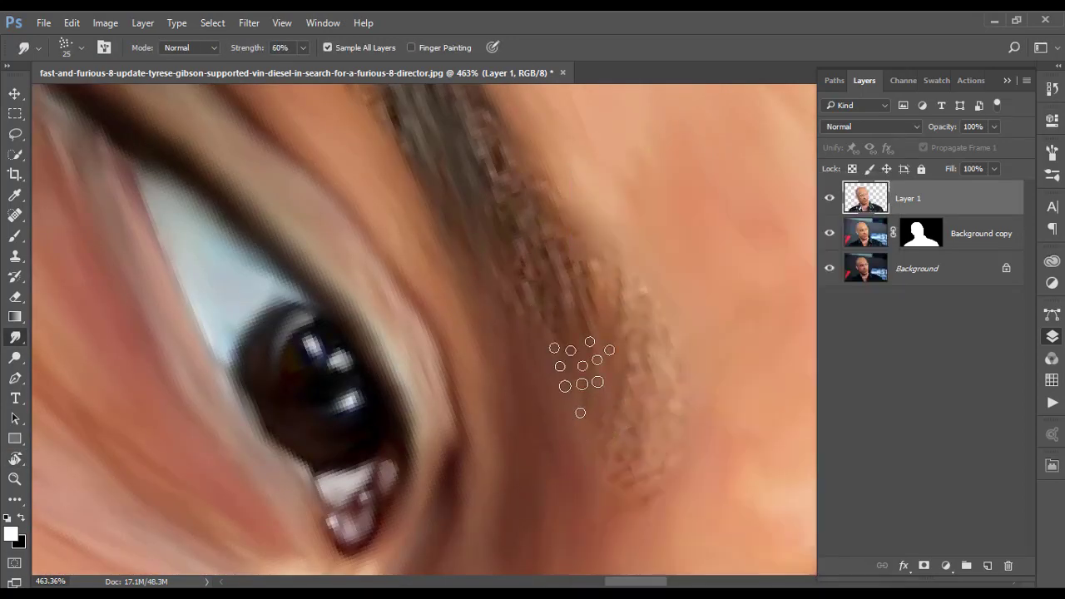
pyautogui.moveTo(582, 376)
pyautogui.mouseDown()
pyautogui.moveTo(552, 291)
pyautogui.moveTo(506, 279)
pyautogui.mouseUp()
pyautogui.moveTo(624, 321)
pyautogui.mouseDown()
pyautogui.moveTo(613, 452)
pyautogui.moveTo(606, 416)
pyautogui.moveTo(599, 463)
pyautogui.mouseUp()
pyautogui.moveTo(510, 324); pyautogui.dragTo(527, 449)
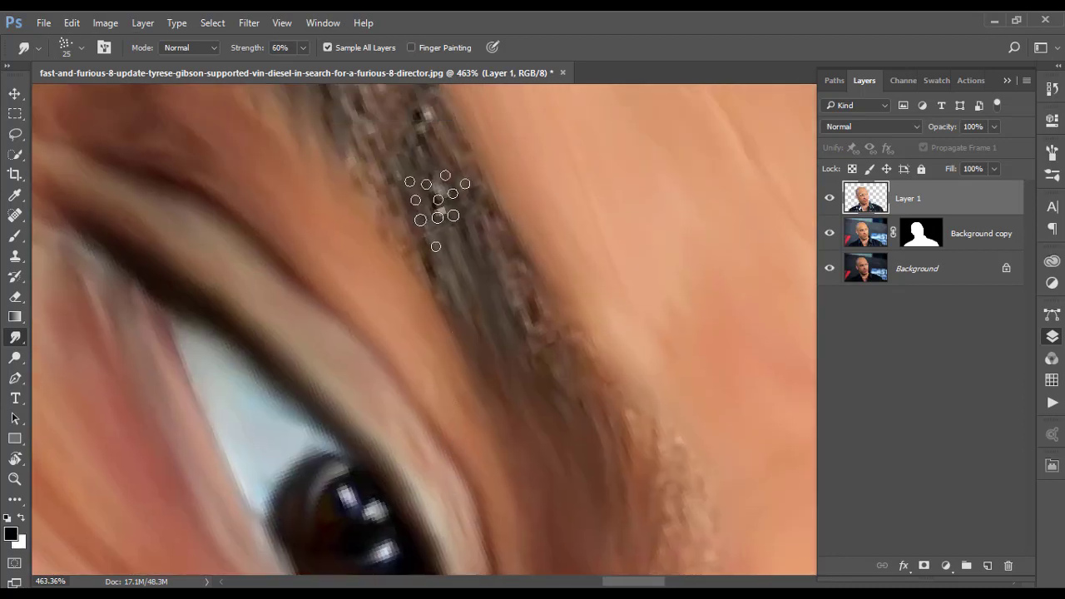
# Smooth the pixelated eyebrow hair and upper edge using an 8 px, then 15 px brush
pyautogui.moveTo(433, 200); pyautogui.dragTo(520, 485)
pyautogui.rightClick(541, 241)
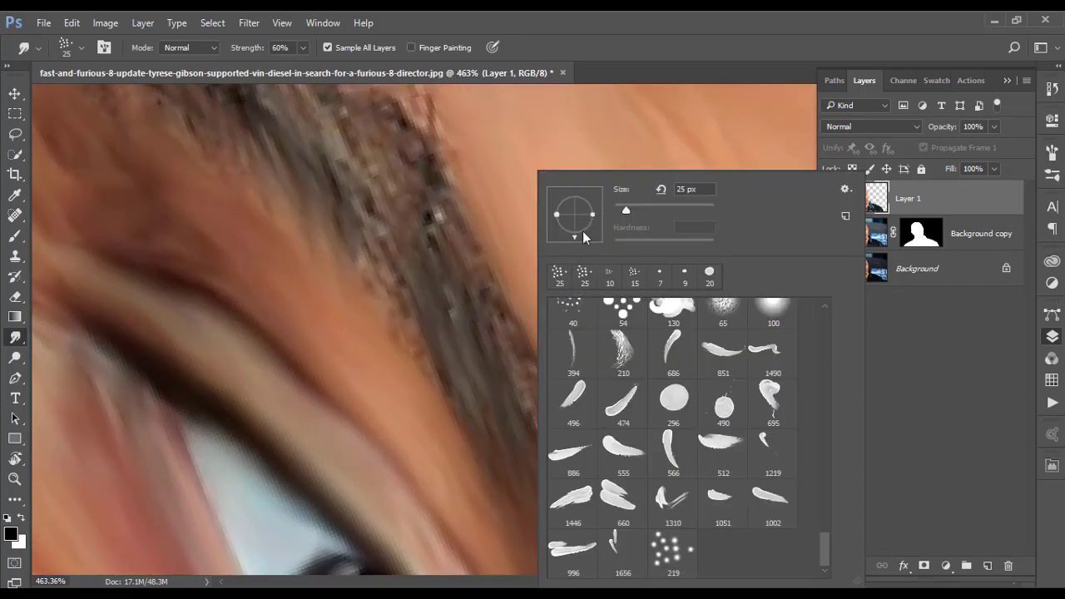
pyautogui.click(416, 178)
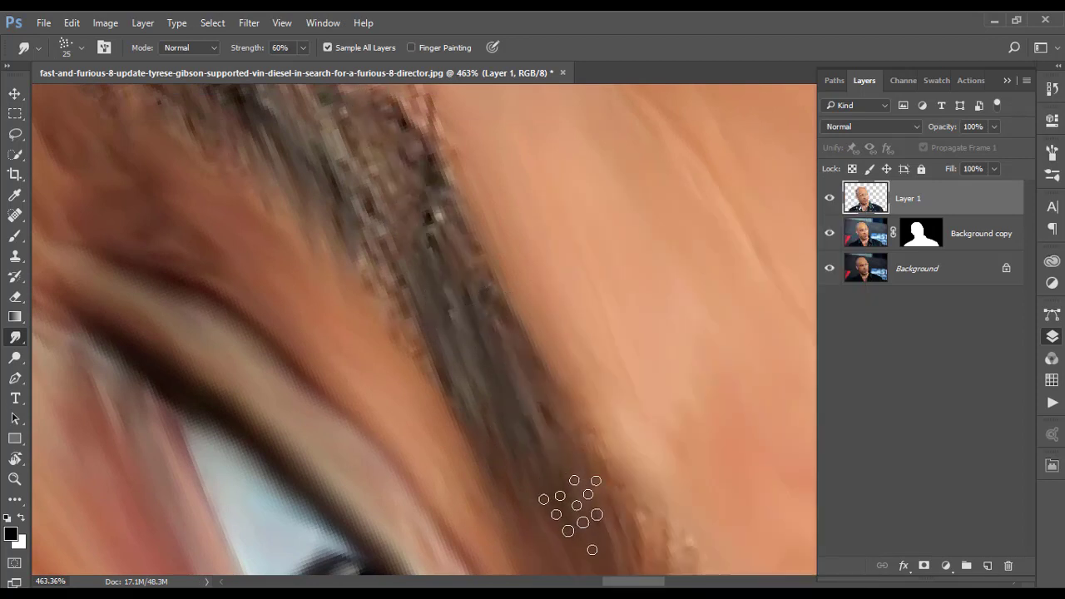
pyautogui.moveTo(344, 197)
pyautogui.mouseDown()
pyautogui.moveTo(392, 209)
pyautogui.moveTo(460, 301)
pyautogui.moveTo(439, 490)
pyautogui.mouseUp()
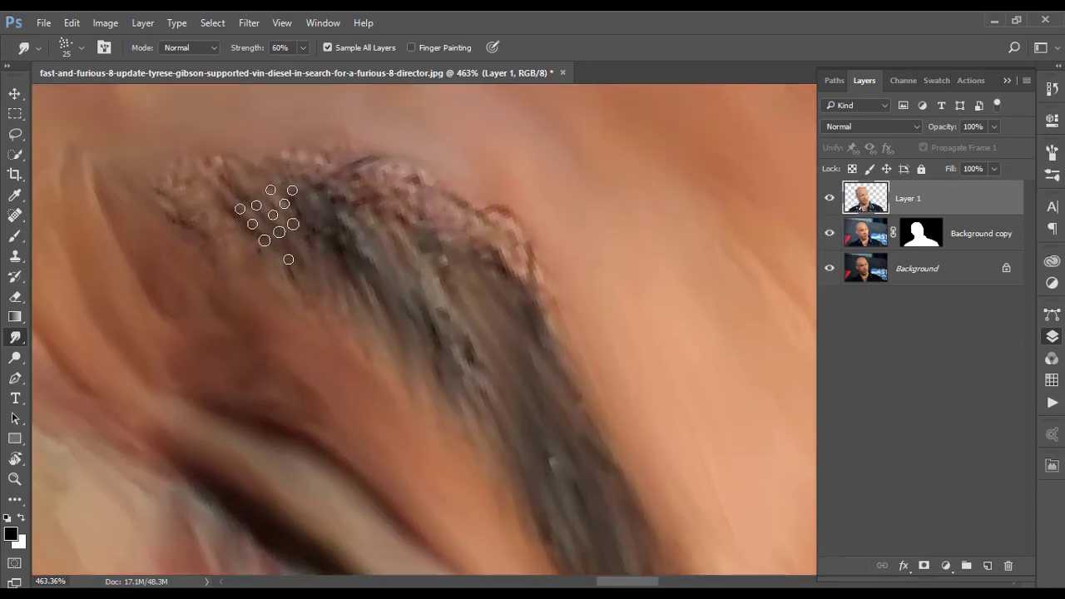
pyautogui.moveTo(266, 214)
pyautogui.mouseDown()
pyautogui.moveTo(337, 241)
pyautogui.moveTo(380, 214)
pyautogui.moveTo(274, 238)
pyautogui.mouseUp()
pyautogui.press('[')
pyautogui.press('[')
pyautogui.press('[')
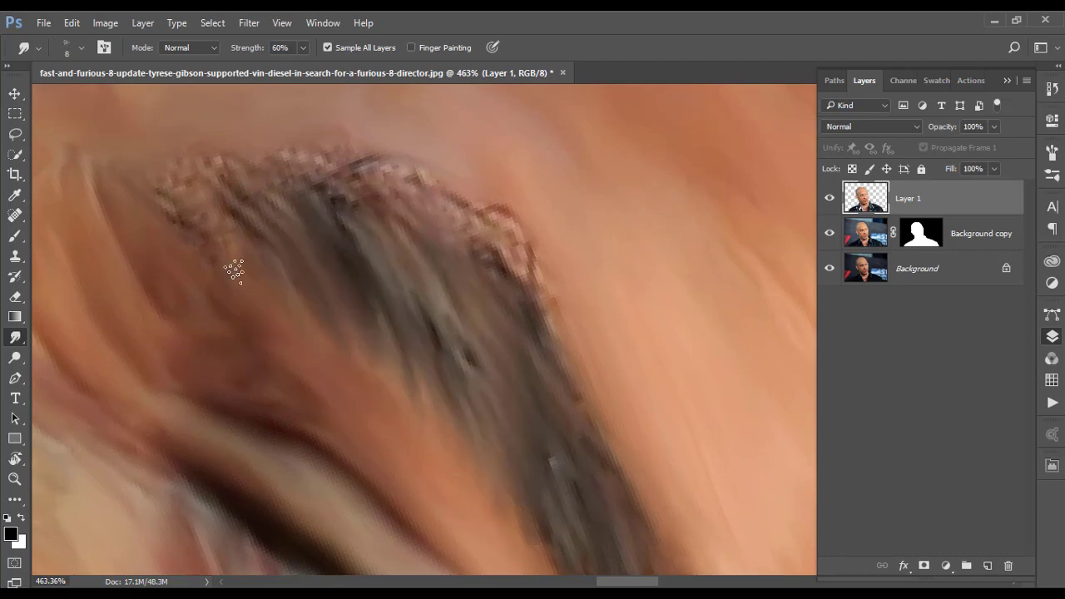
pyautogui.moveTo(324, 192)
pyautogui.mouseDown()
pyautogui.moveTo(391, 166)
pyautogui.moveTo(524, 266)
pyautogui.mouseUp()
pyautogui.press(']')
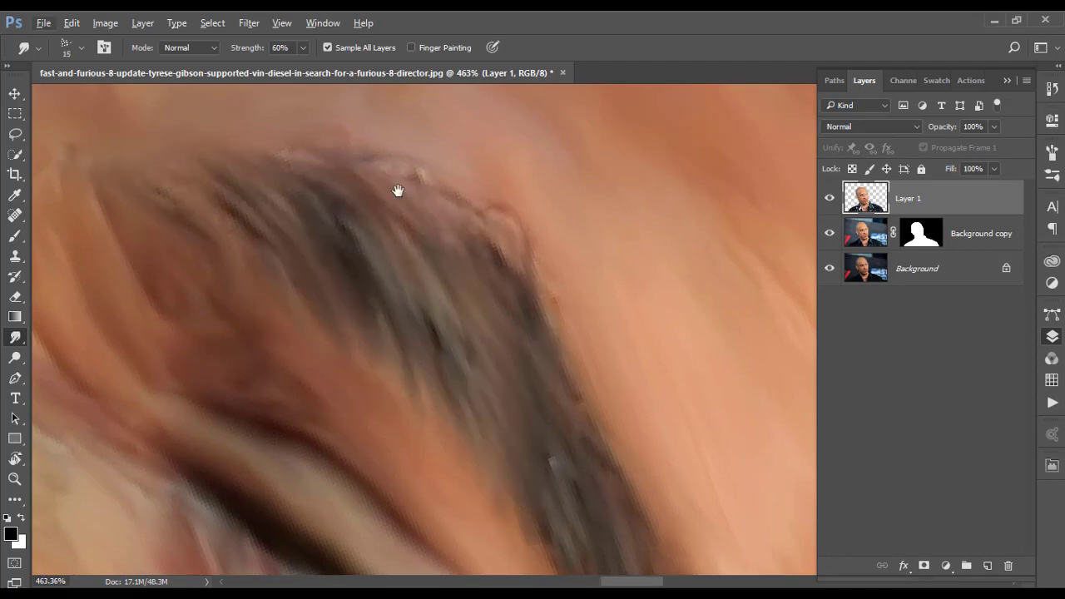
# Smudge along the eyebrow's upper edge and smooth out the stray dark hairs
pyautogui.scroll(-5, 464, 332)
pyautogui.scroll(5, 533, 255)
pyautogui.rightClick(497, 241)
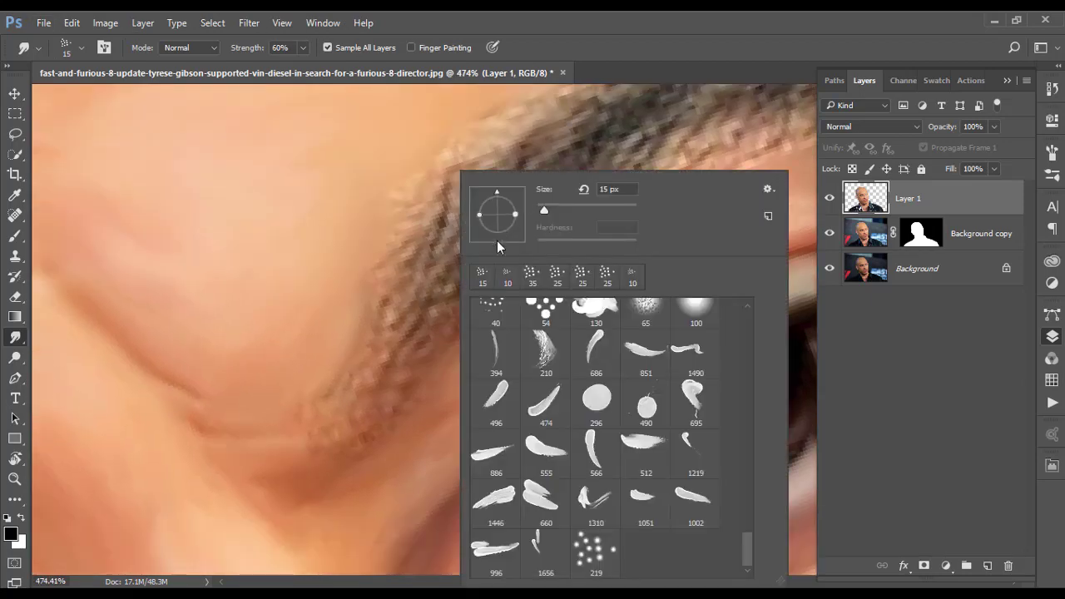
pyautogui.press('Escape')
pyautogui.scroll(2, 464, 309)
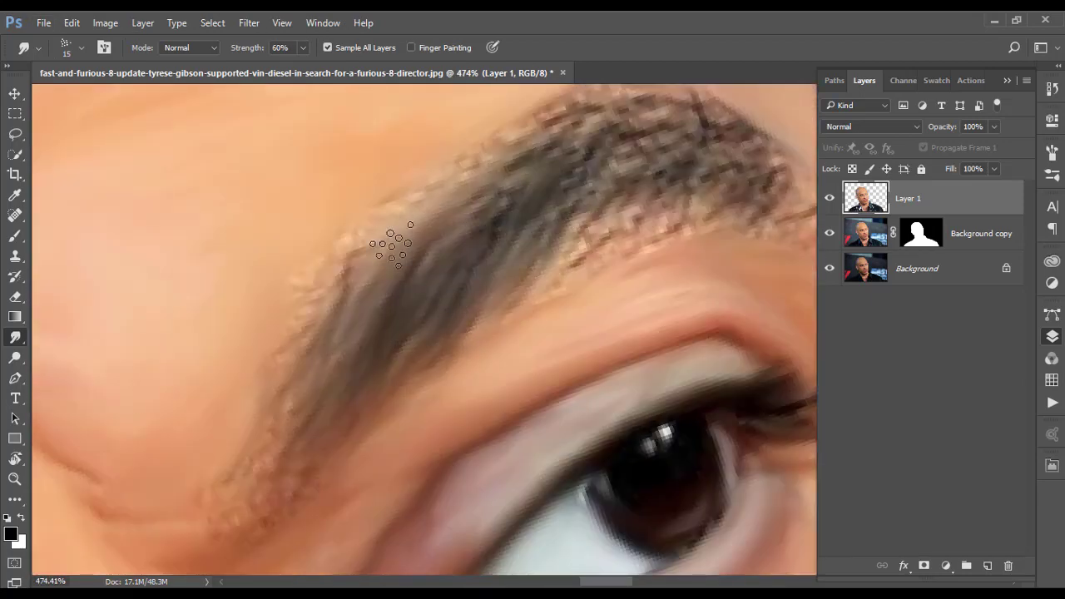
pyautogui.scroll(-2, 391, 245)
pyautogui.moveTo(528, 249)
pyautogui.mouseDown()
pyautogui.moveTo(659, 248)
pyautogui.moveTo(441, 192)
pyautogui.mouseUp()
pyautogui.scroll(2, 204, 460)
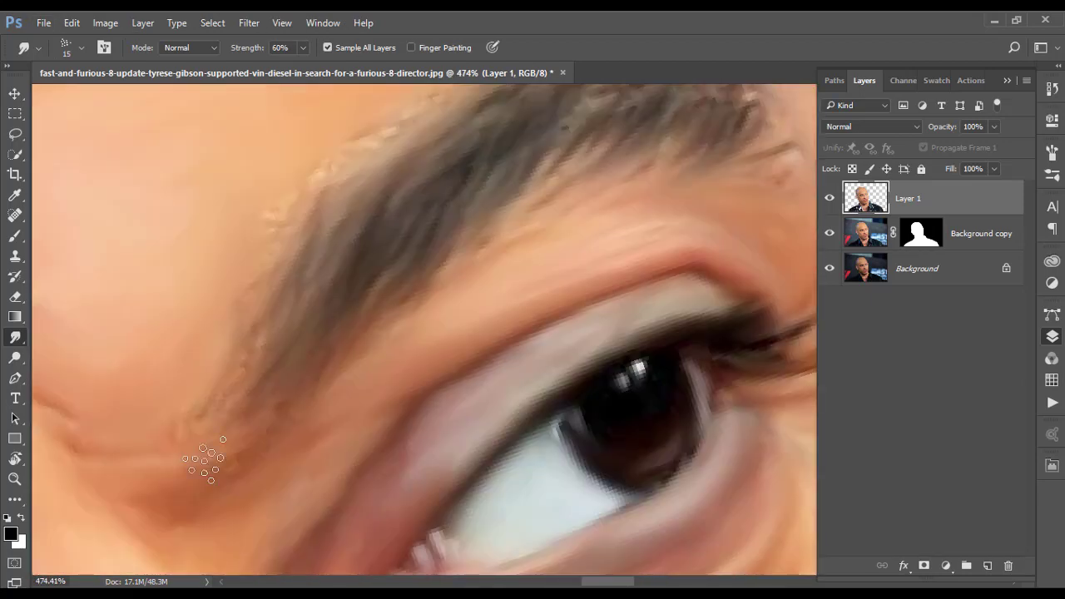
pyautogui.scroll(-2, 325, 350)
pyautogui.moveTo(582, 245)
pyautogui.mouseDown()
pyautogui.moveTo(666, 191)
pyautogui.moveTo(699, 250)
pyautogui.mouseUp()
pyautogui.scroll(2, 345, 208)
pyautogui.moveTo(345, 208); pyautogui.dragTo(732, 141)
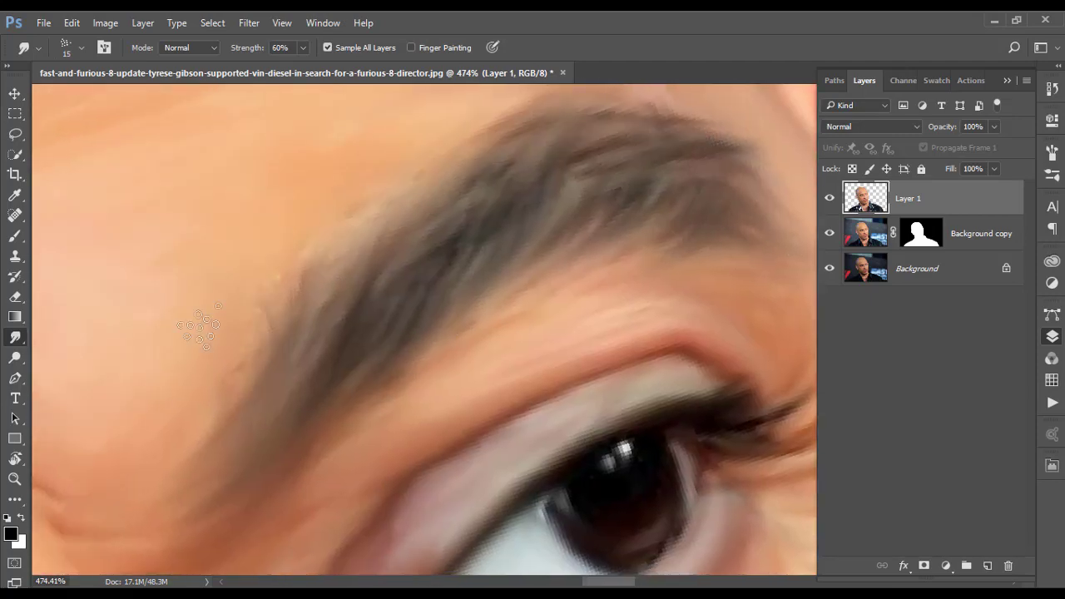
# Blend the light speckles and wispy hairs along the eyebrow edges into darker, smoother strokes
pyautogui.moveTo(250, 316); pyautogui.dragTo(410, 287)
pyautogui.scroll(-2, 499, 216)
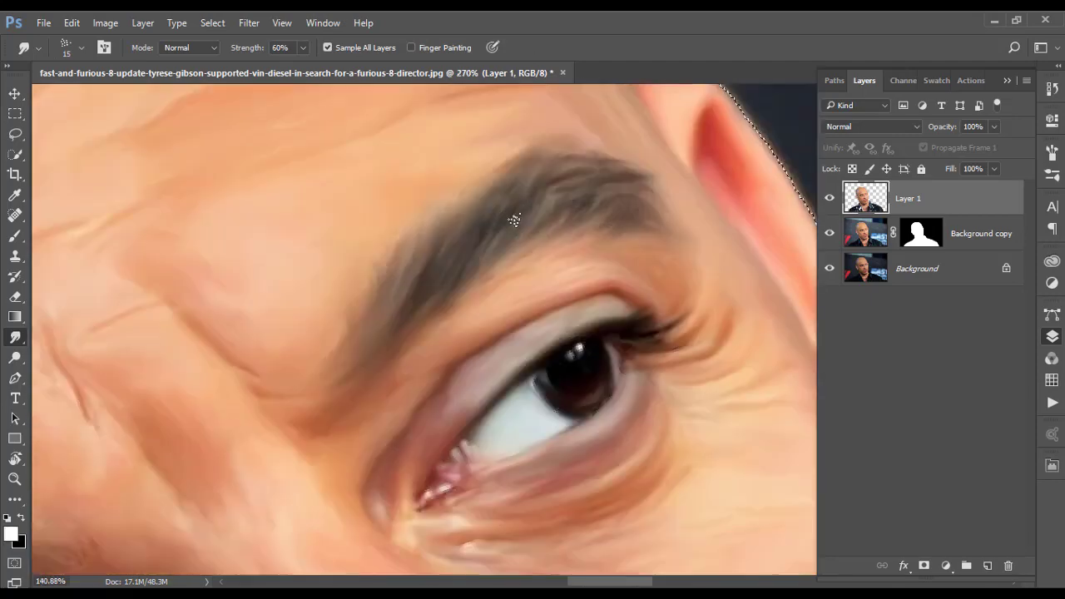
pyautogui.scroll(2, 486, 326)
pyautogui.moveTo(304, 268)
pyautogui.mouseDown()
pyautogui.moveTo(608, 204)
pyautogui.moveTo(554, 276)
pyautogui.mouseUp()
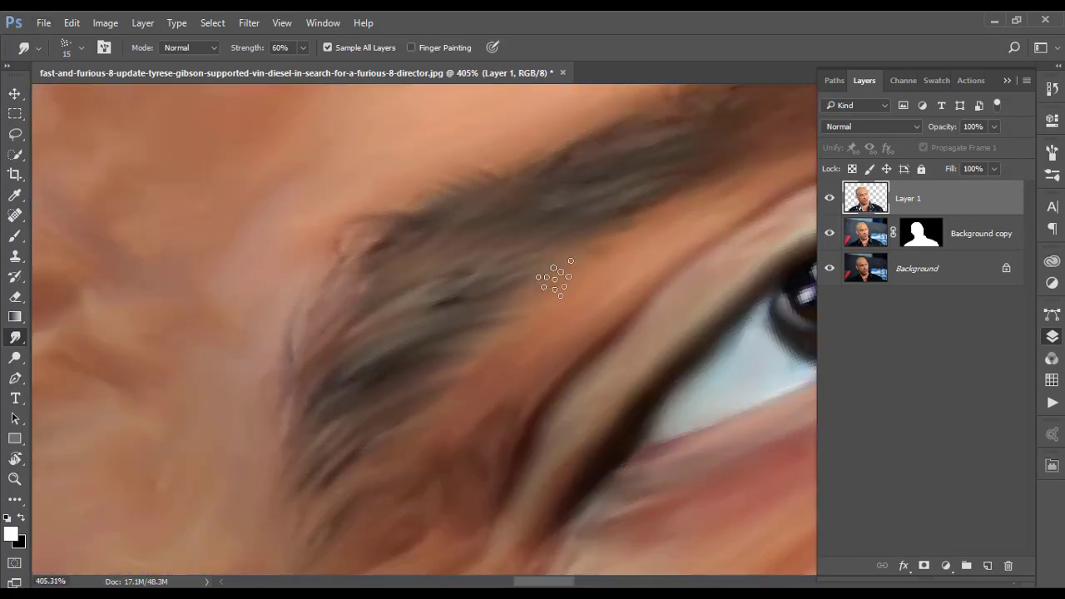
pyautogui.moveTo(325, 500); pyautogui.dragTo(226, 435)
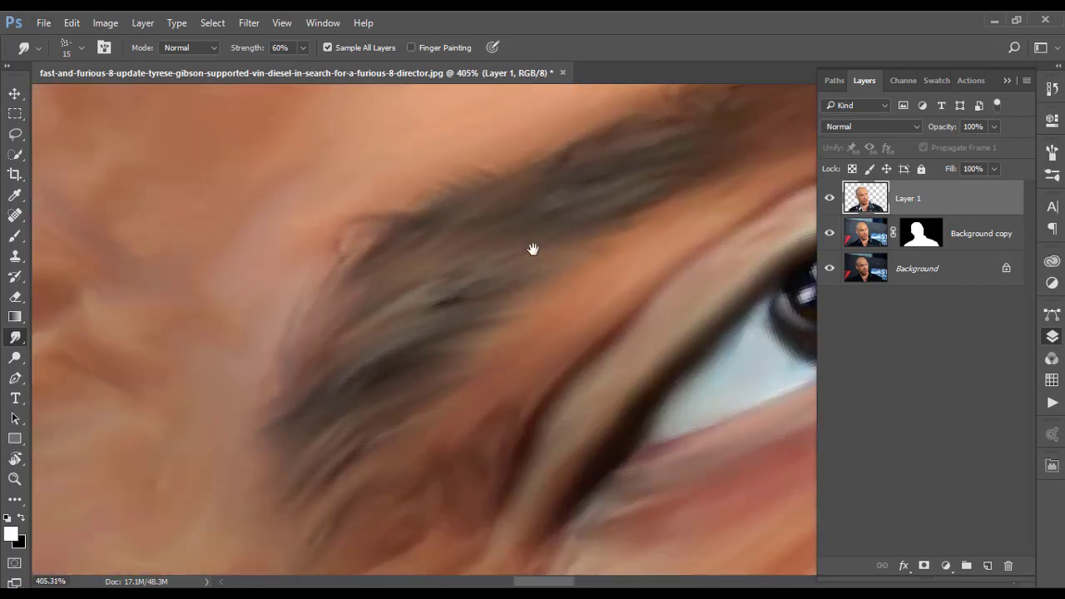
pyautogui.moveTo(533, 248); pyautogui.dragTo(431, 373)
pyautogui.moveTo(583, 213); pyautogui.dragTo(362, 346)
pyautogui.moveTo(604, 266); pyautogui.dragTo(485, 336)
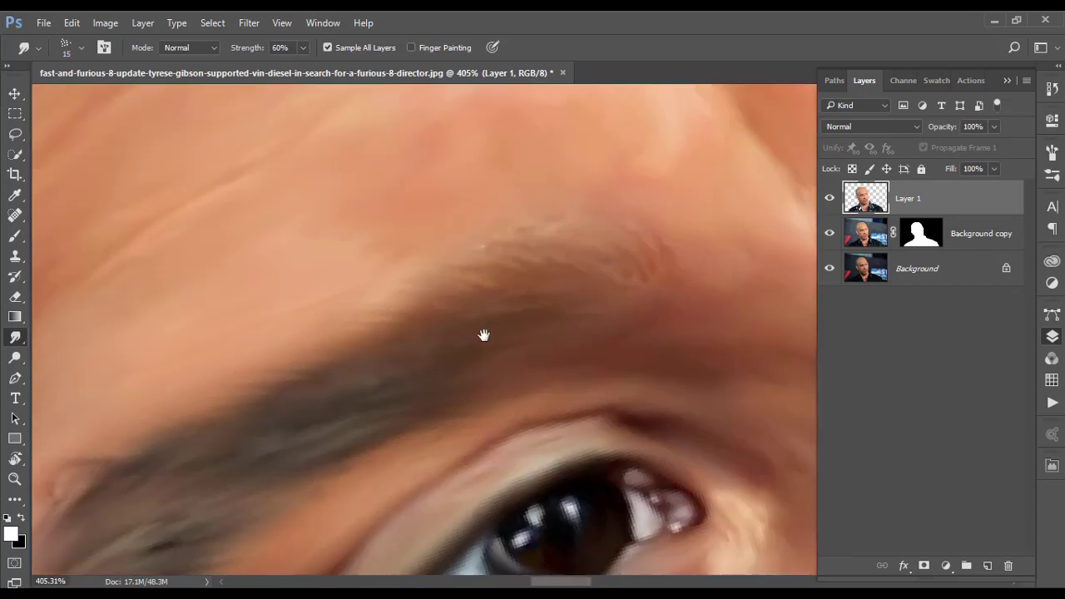
pyautogui.moveTo(622, 229); pyautogui.dragTo(436, 293)
# Lower smudge strength to 20%, enlarge the brush, and clear the selection around the figure
pyautogui.scroll(-2, 528, 335)
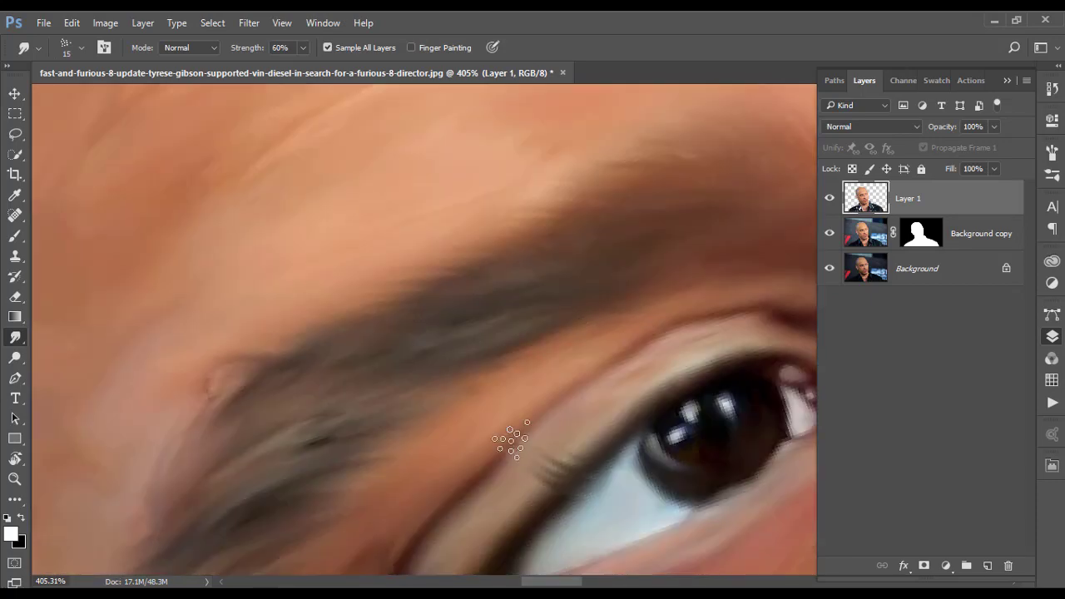
pyautogui.scroll(-1, 507, 439)
pyautogui.scroll(-1, 519, 466)
pyautogui.press('2')
pyautogui.scroll(2, 498, 420)
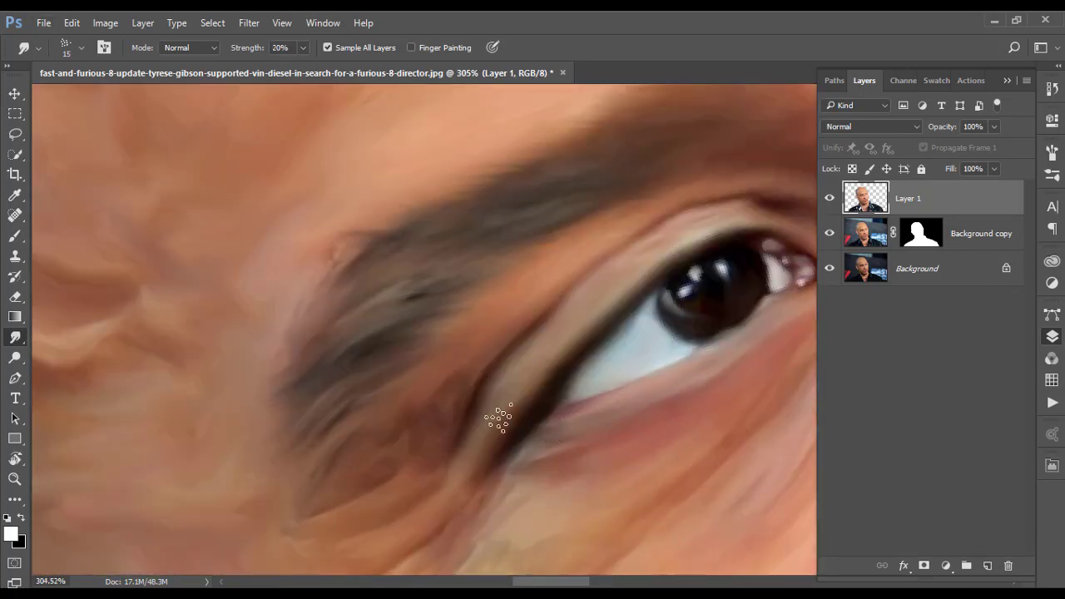
pyautogui.scroll(-3, 475, 356)
pyautogui.press(']')
pyautogui.hotkey('ctrl', '0')
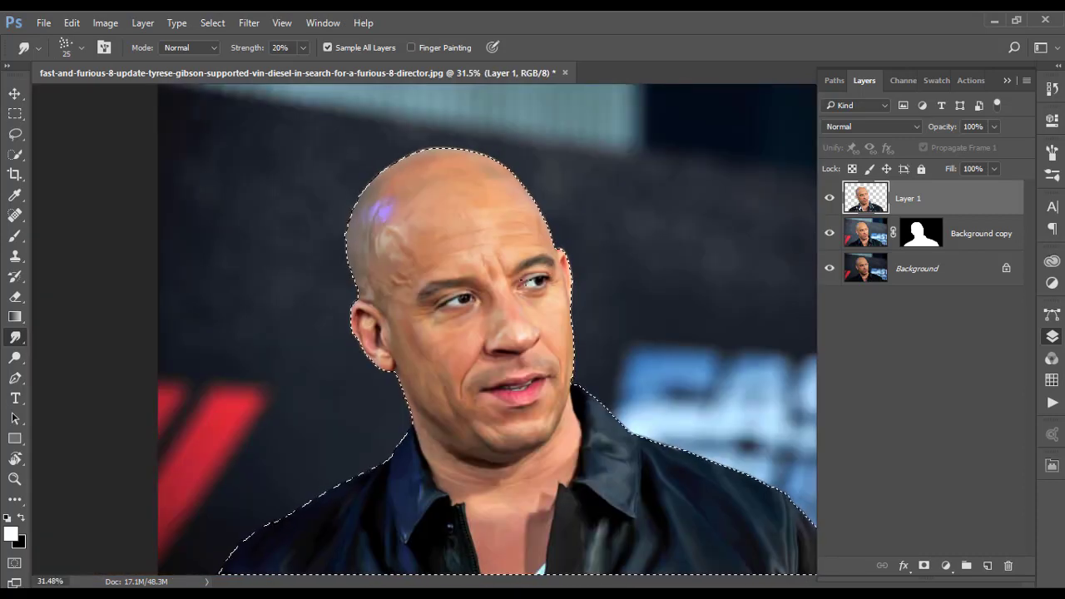
pyautogui.hotkey('ctrl', 'd')
# Hide and reshow Layer 1 to compare the painting with the original
pyautogui.press('v')
pyautogui.click(831, 200)
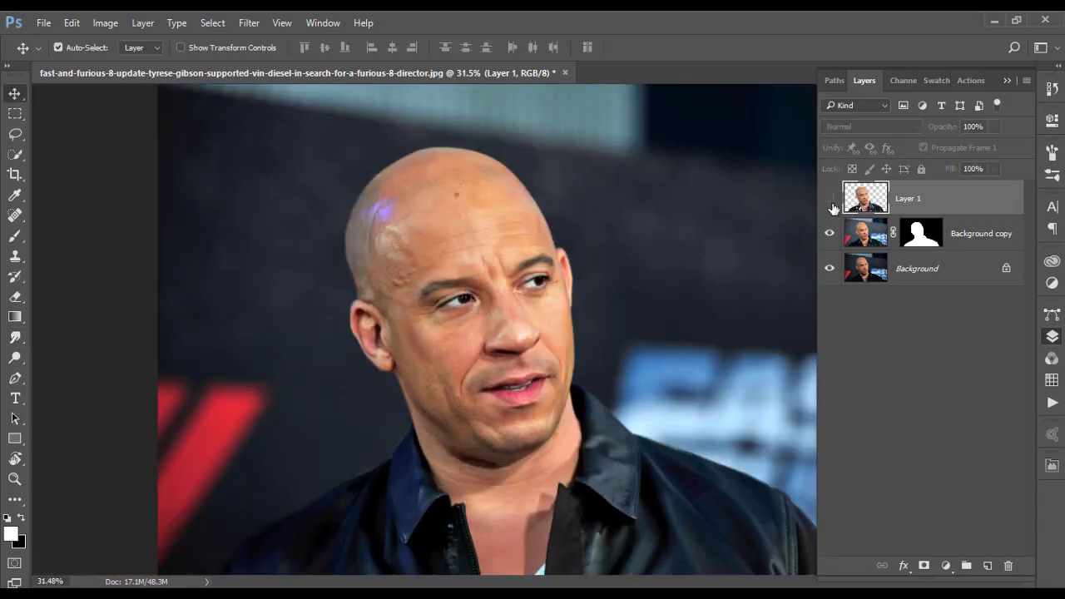
pyautogui.click(831, 202)
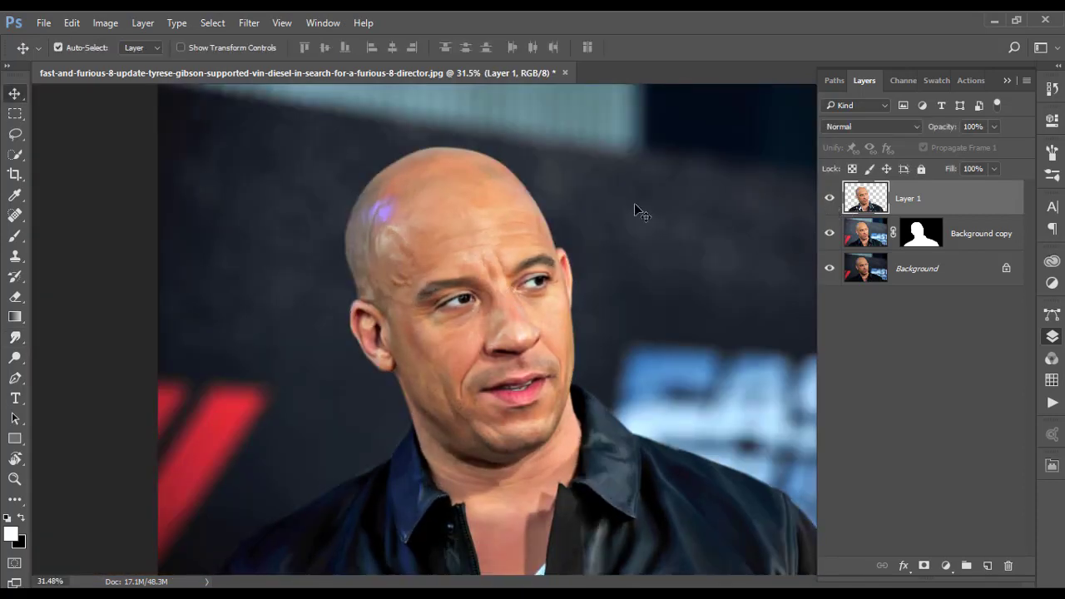
pyautogui.scroll(-2, 570, 214)
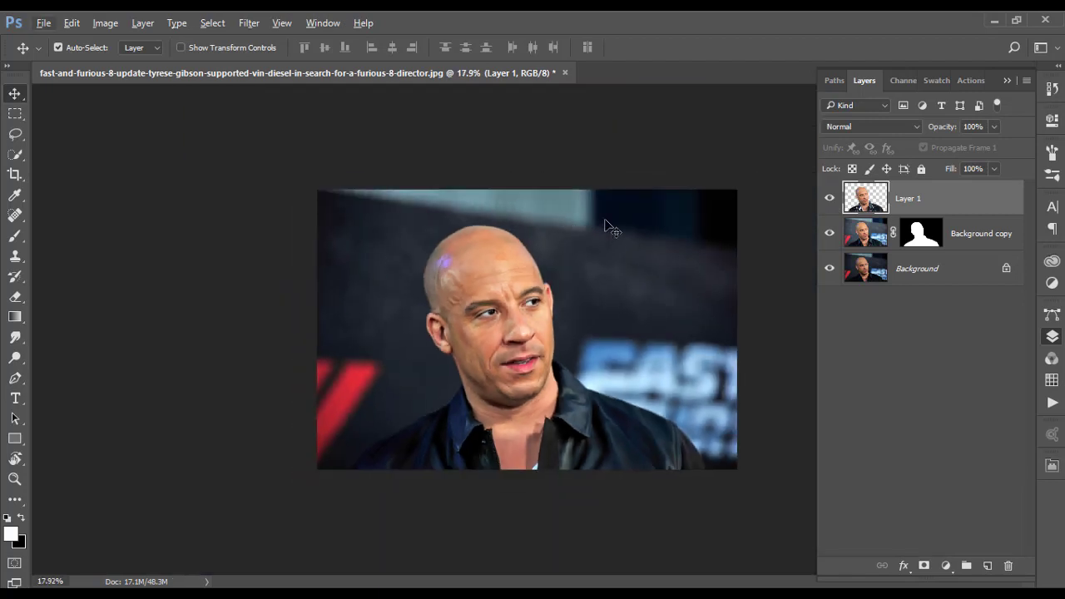
# Crop the image, pulling the top and right edges in slightly
pyautogui.press('c')
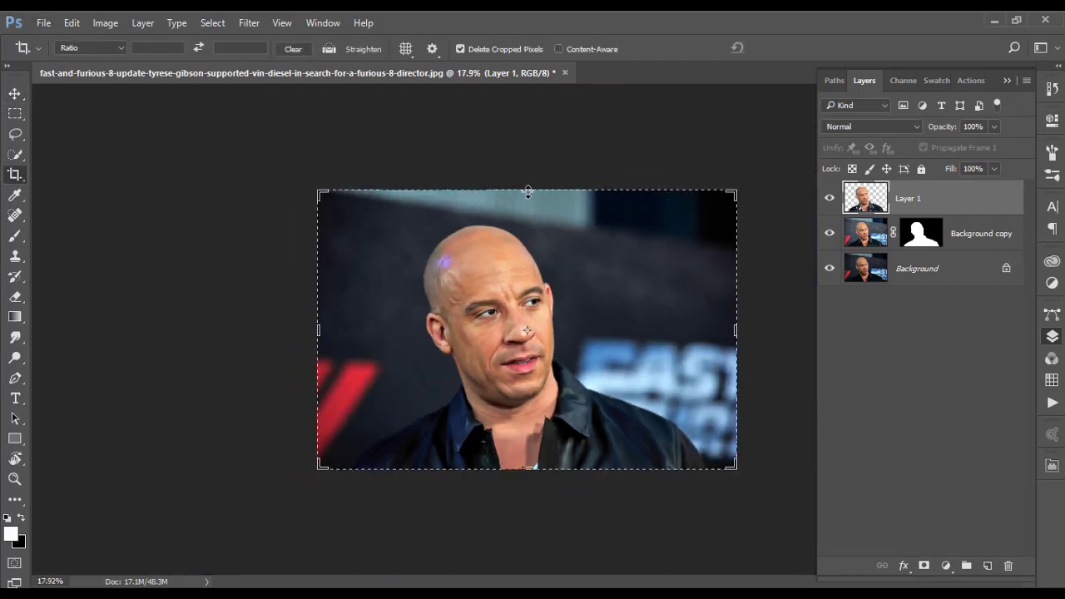
pyautogui.moveTo(528, 193); pyautogui.dragTo(531, 198)
pyautogui.moveTo(734, 328); pyautogui.dragTo(736, 327)
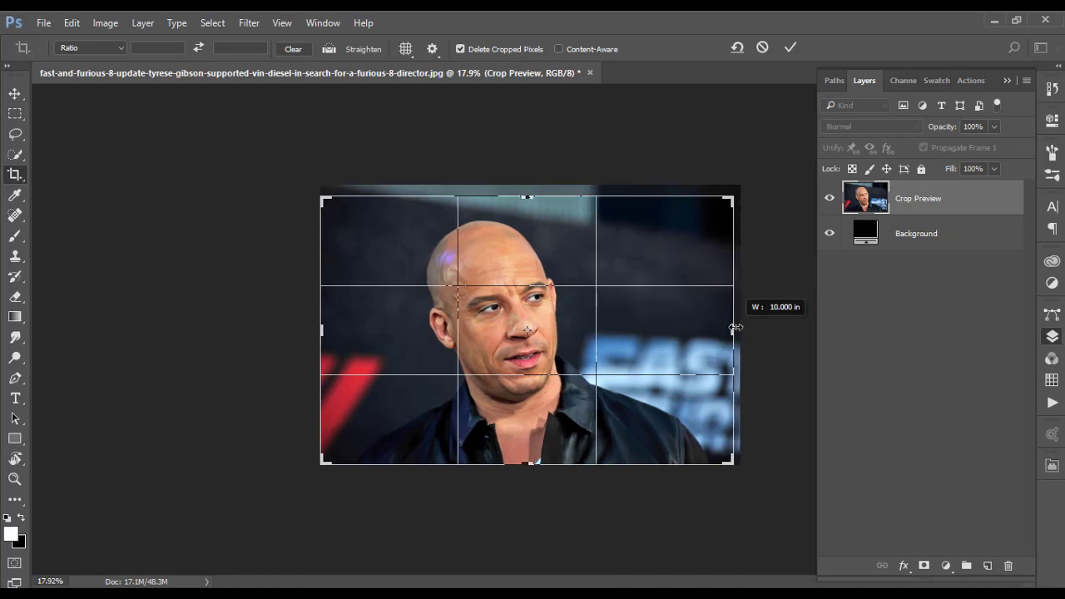
pyautogui.click(790, 47)
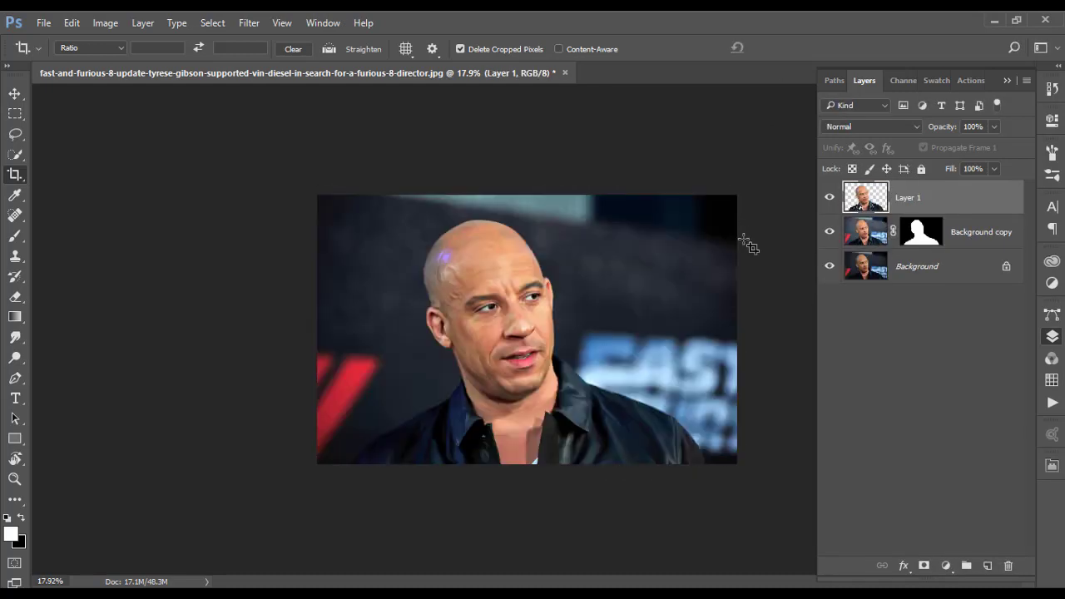
# Apply the layer mask on Background copy permanently
pyautogui.hotkey('ctrl', '0')
pyautogui.press('v')
pyautogui.click(921, 232)
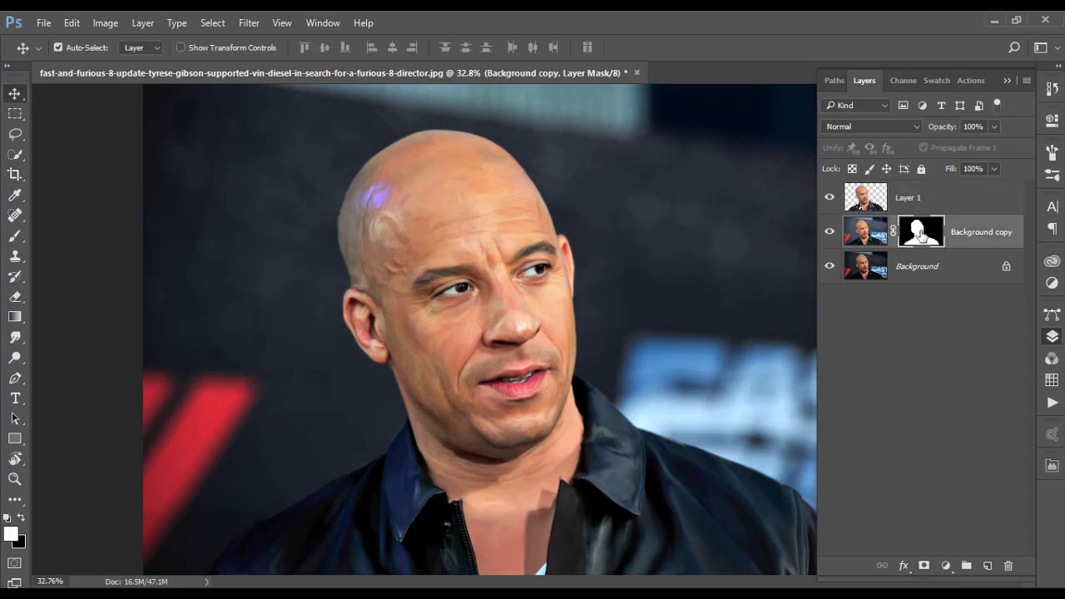
pyautogui.rightClick(921, 232)
pyautogui.click(927, 284)
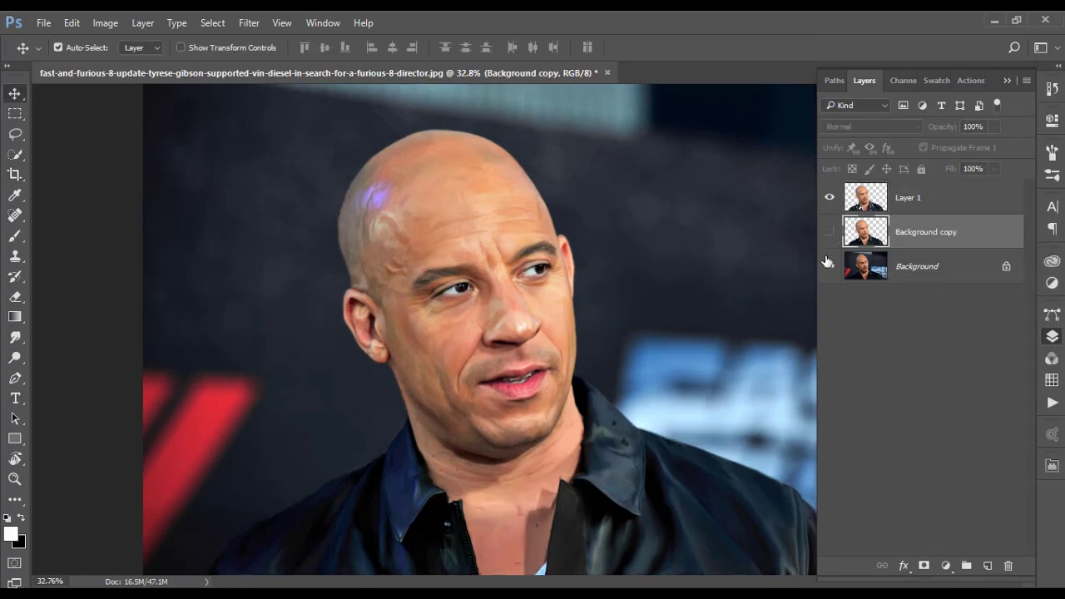
# Toggle Background copy's visibility and make Layer 1 active, undoing a trial duplicate
pyautogui.click(830, 232)
pyautogui.scroll(3, 404, 472)
pyautogui.scroll(1, 404, 471)
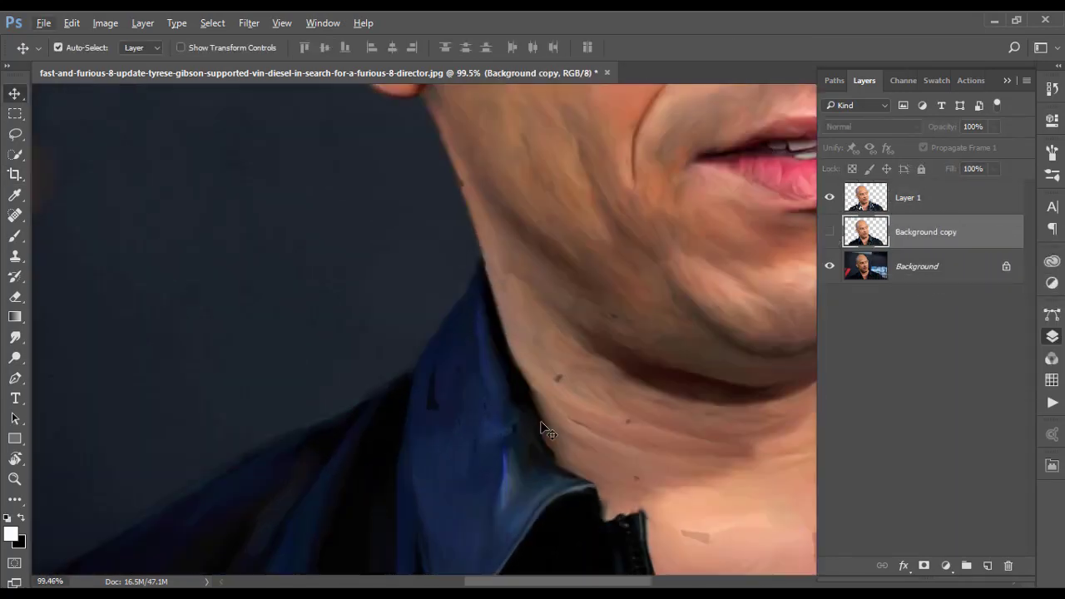
pyautogui.scroll(1, 542, 427)
pyautogui.scroll(1, 446, 380)
pyautogui.click(912, 204)
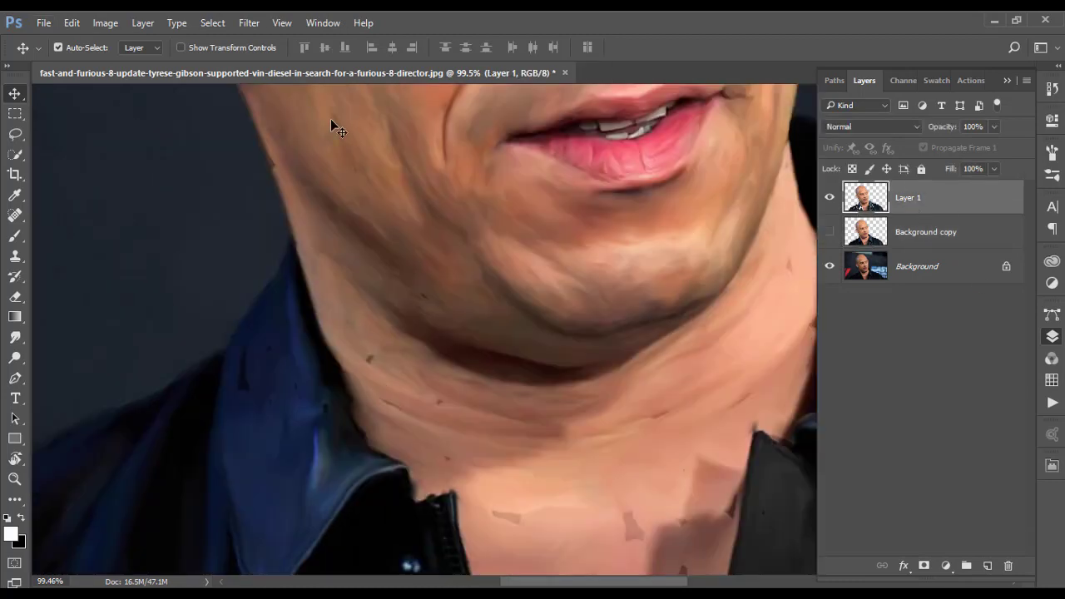
pyautogui.moveTo(533, 236); pyautogui.dragTo(503, 448)
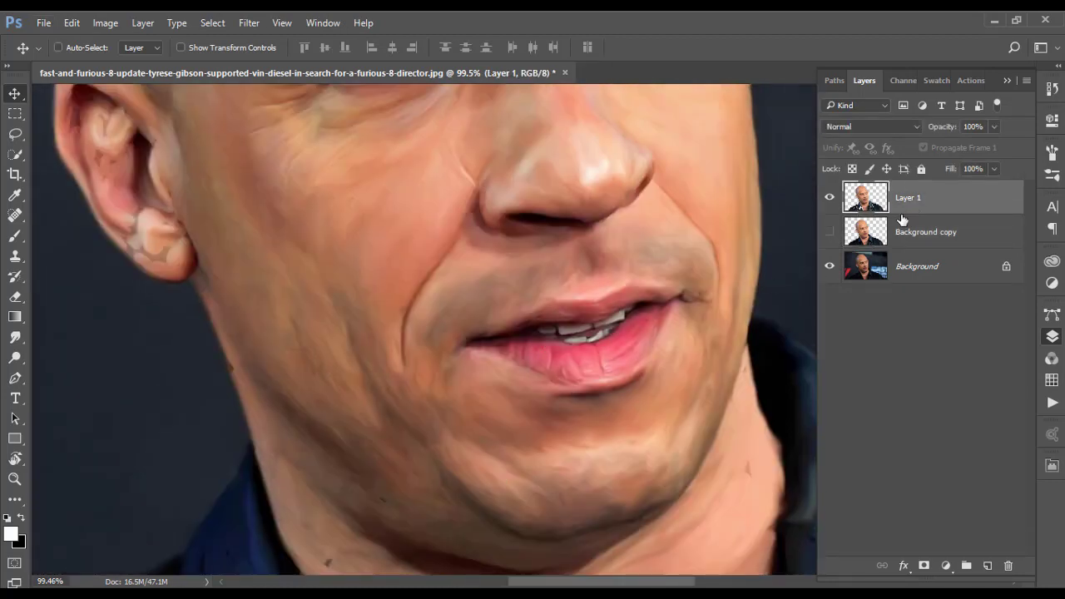
pyautogui.hotkey('ctrl', 'j')
pyautogui.hotkey('ctrl', 'z')
pyautogui.hotkey('ctrl', '0')
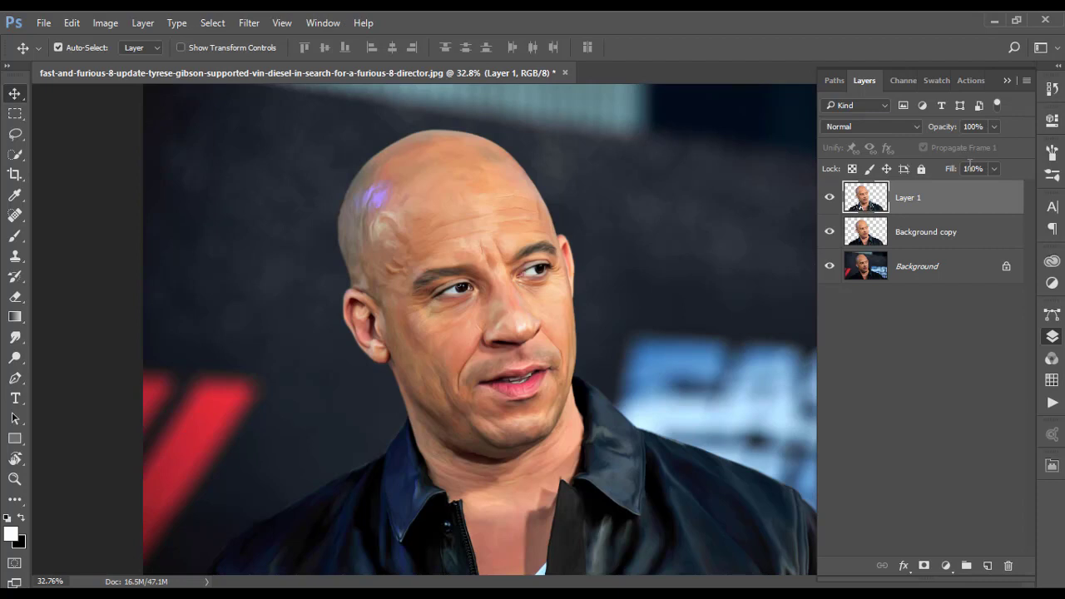
# Duplicate Background copy and merge Background copy 2 into Layer 1
pyautogui.click(928, 237)
pyautogui.rightClick(929, 239)
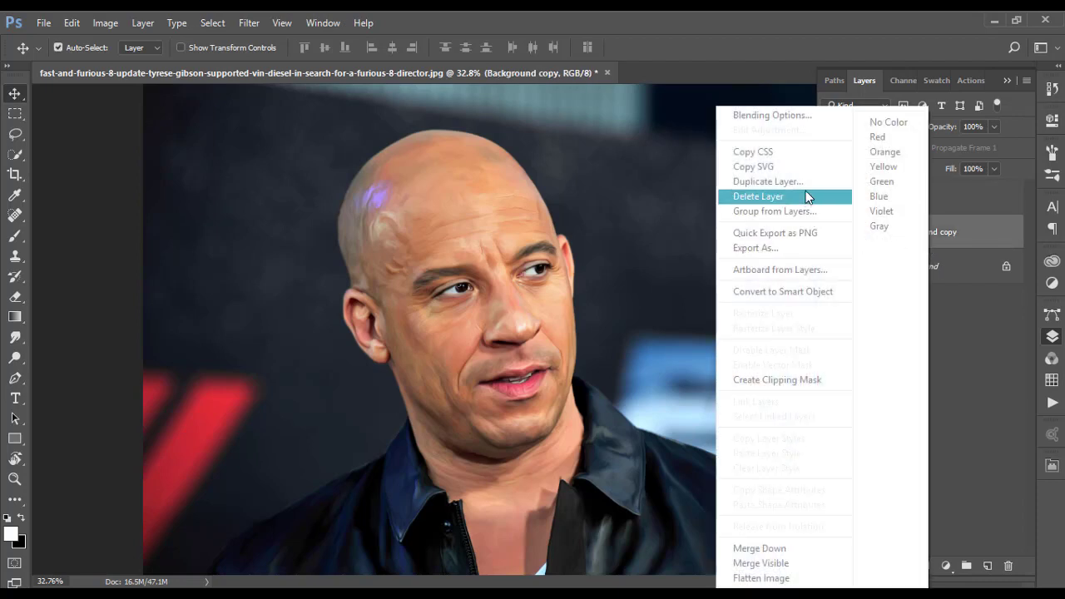
pyautogui.click(767, 182)
pyautogui.press('Return')
pyautogui.keyDown('shift'); pyautogui.click(946, 205); pyautogui.keyUp('shift')
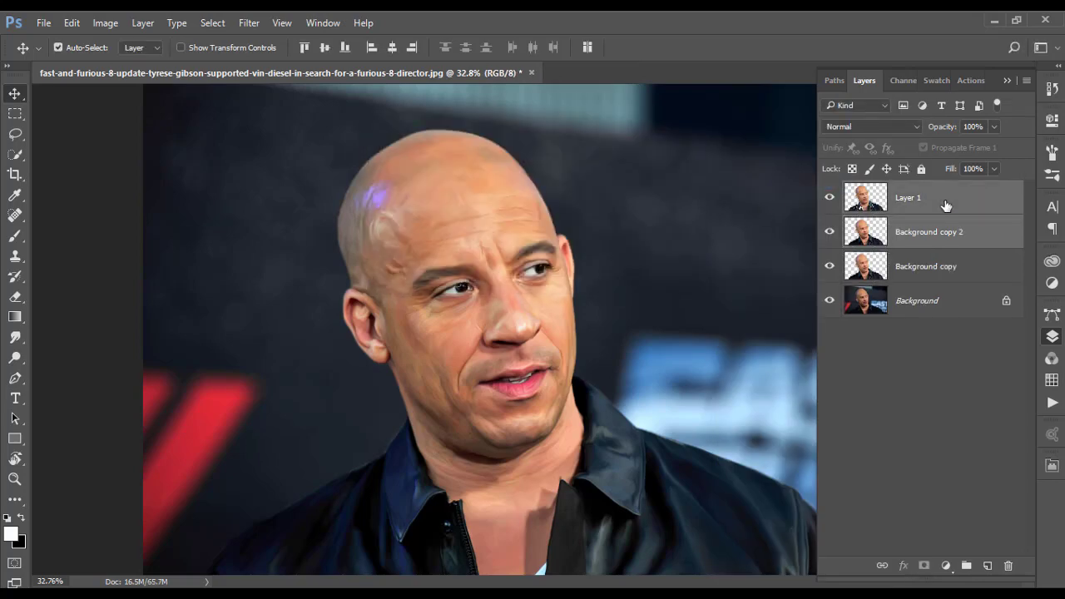
pyautogui.rightClick(947, 210)
pyautogui.click(799, 547)
# Hide the Background copy and Background layers so only the painted cutout shows
pyautogui.click(829, 231)
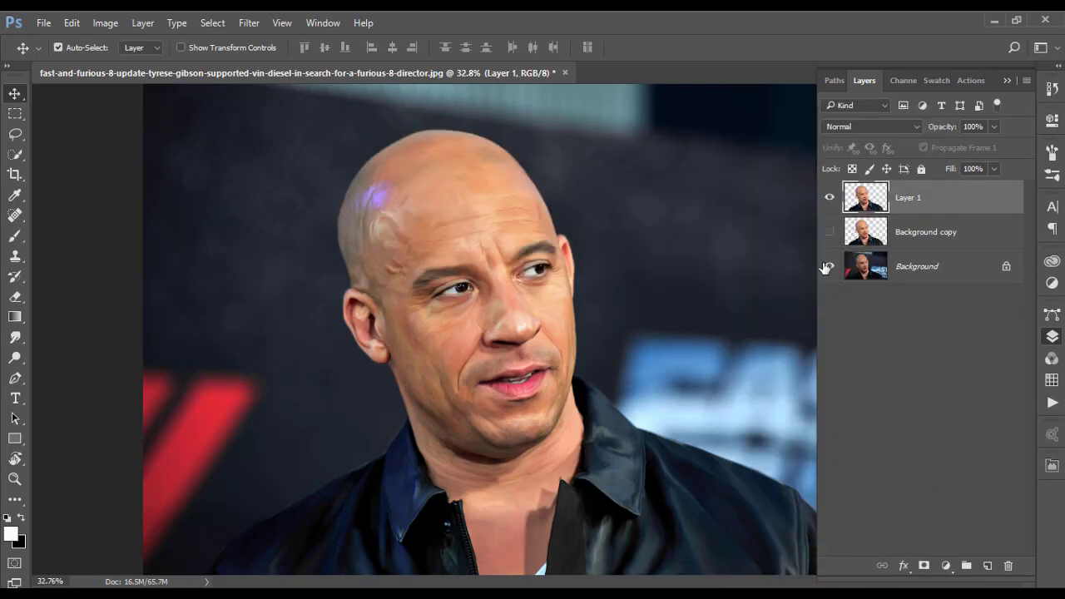
pyautogui.click(829, 267)
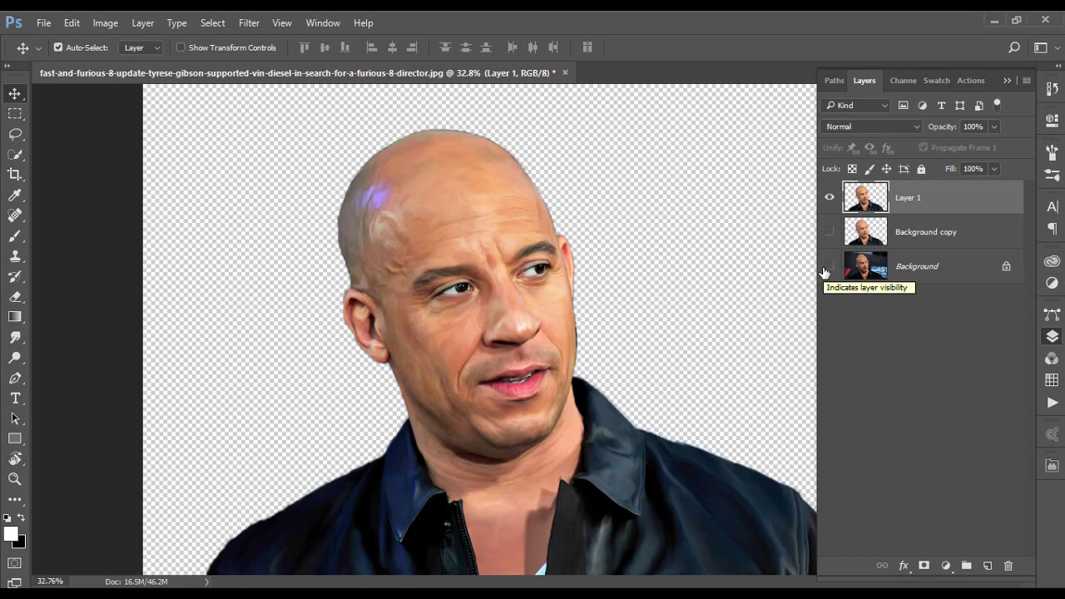
pyautogui.click(828, 266)
pyautogui.press('r')
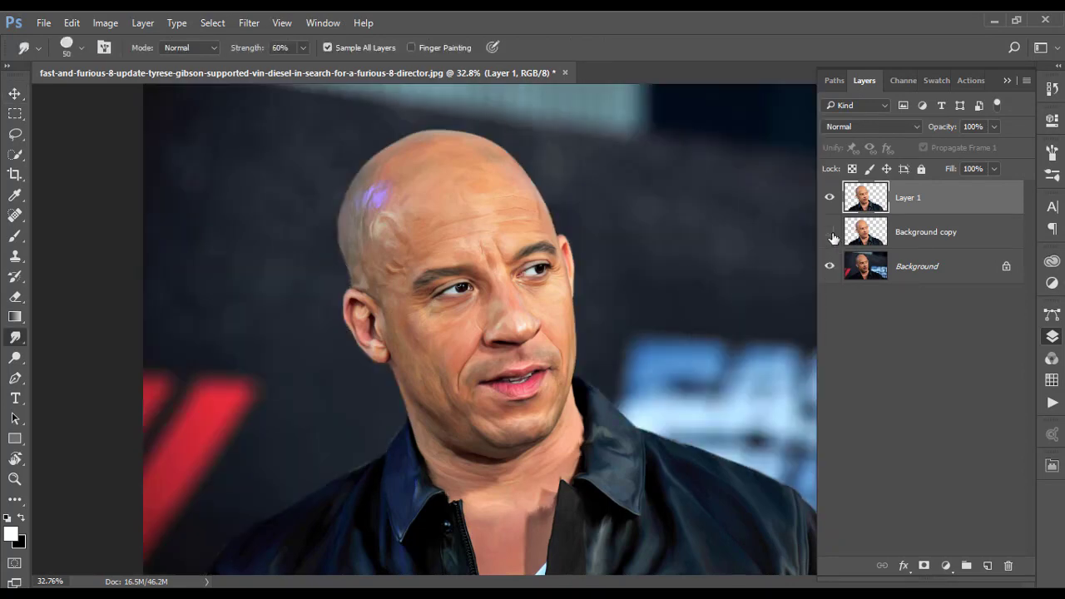
pyautogui.press('v')
pyautogui.click(829, 266)
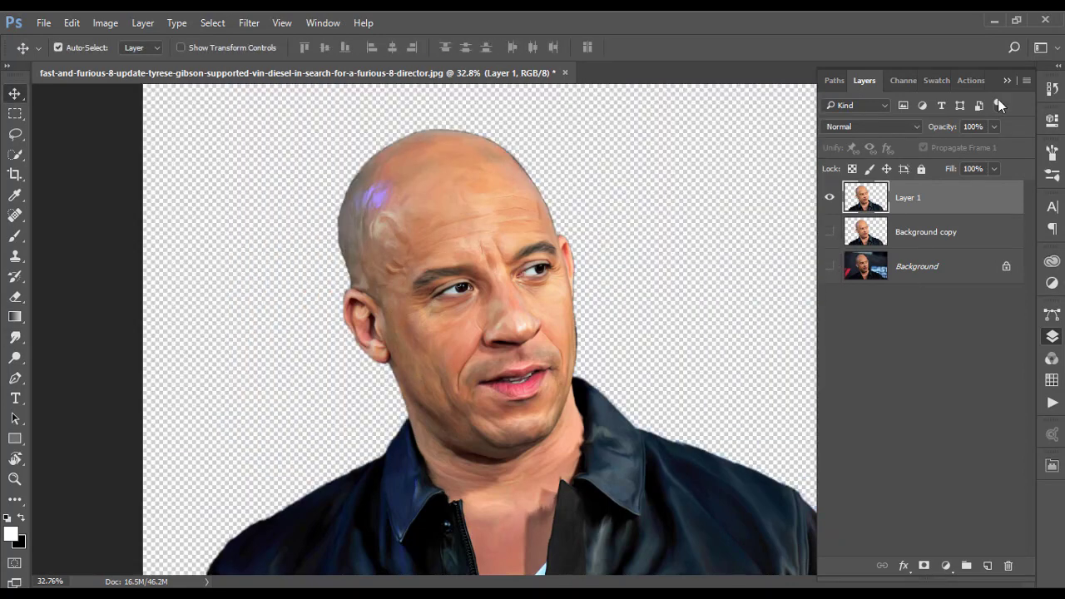
pyautogui.scroll(-3, 551, 254)
pyautogui.scroll(-1, 582, 267)
# Add a new layer above Background and drag the rainbow watercolor image into the portrait
pyautogui.click(916, 266)
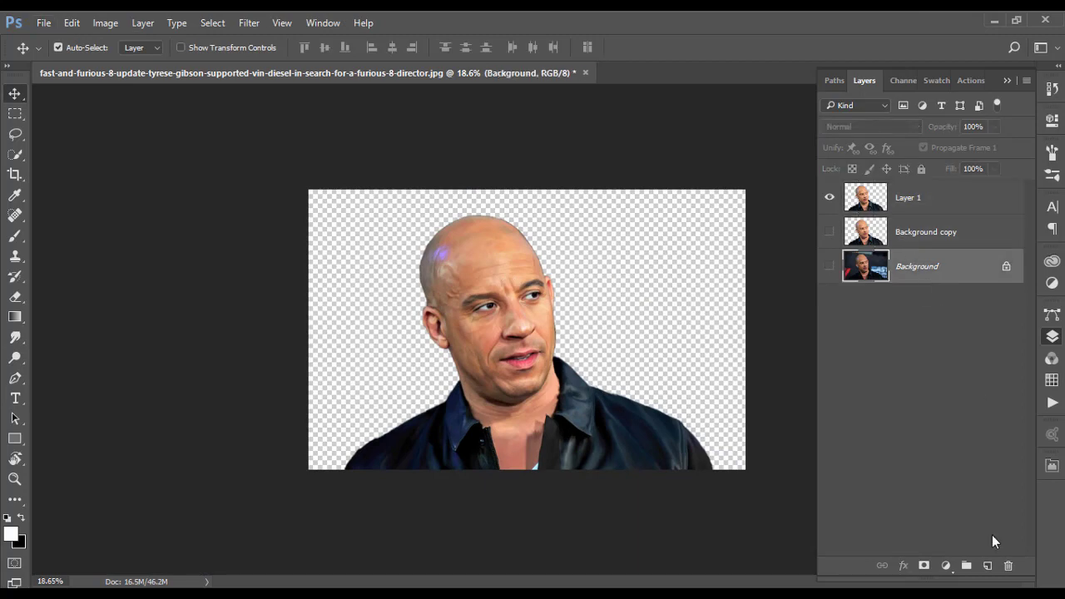
pyautogui.click(988, 566)
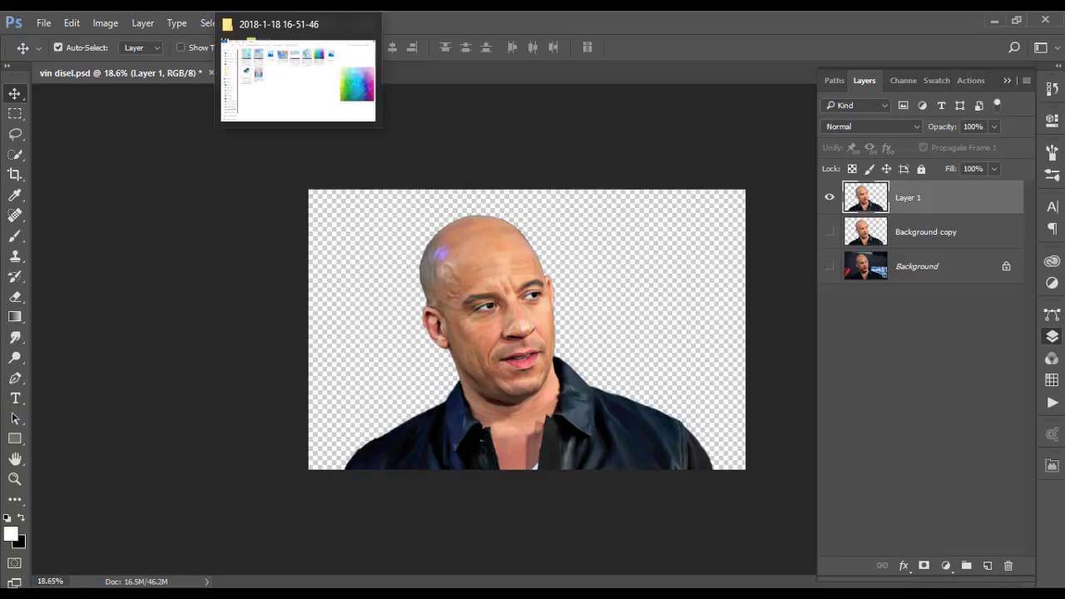
pyautogui.click(301, 5)
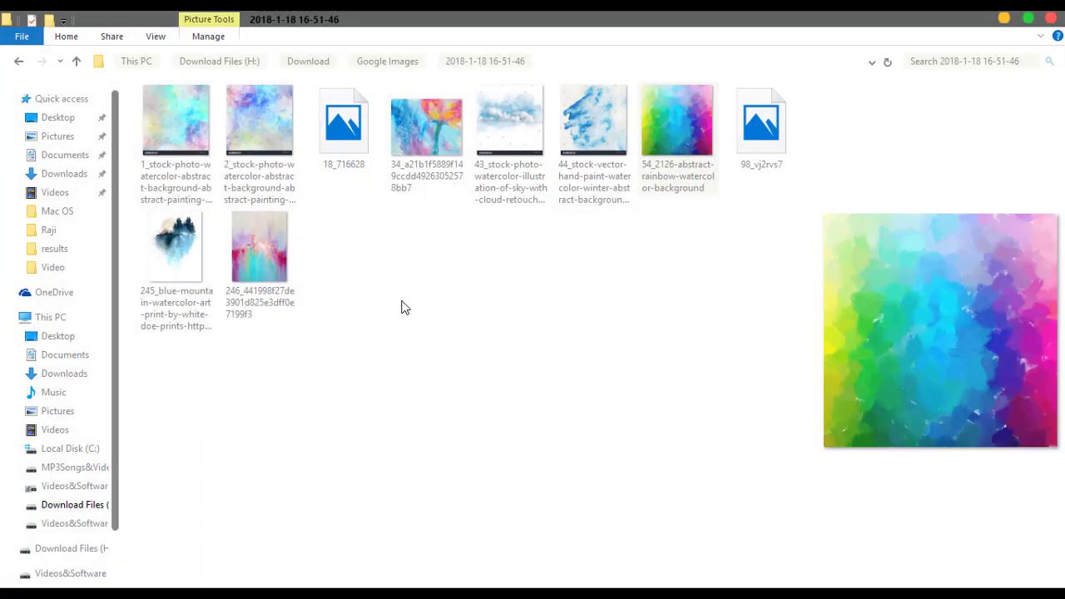
pyautogui.moveTo(675, 142); pyautogui.dragTo(492, 301)
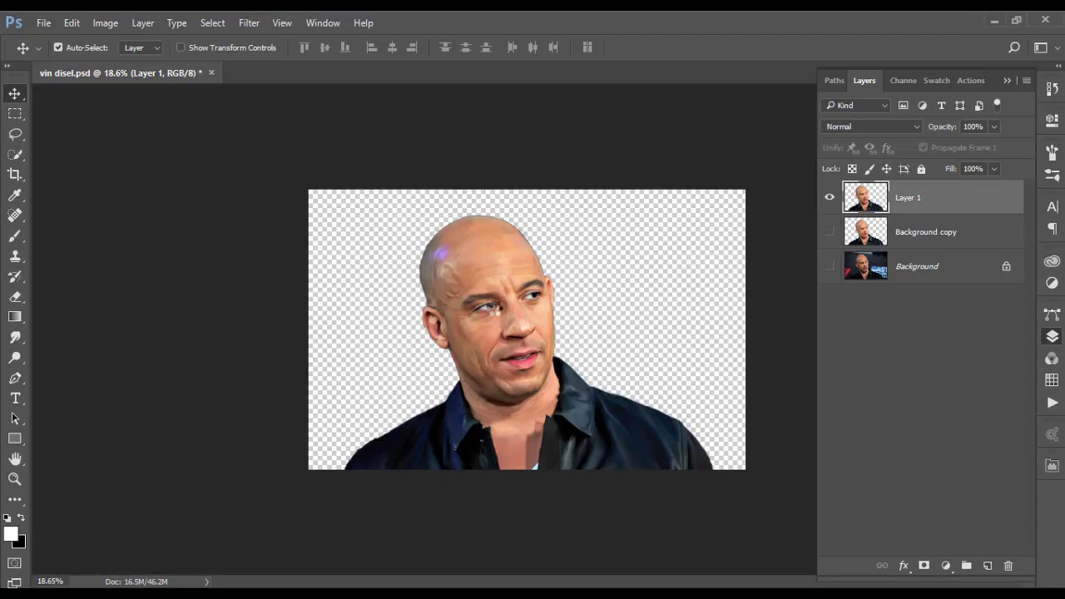
# Rotate the rainbow image a quarter turn and enlarge it, then commit the transform
pyautogui.moveTo(723, 171); pyautogui.dragTo(751, 162)
pyautogui.moveTo(641, 490); pyautogui.dragTo(703, 581)
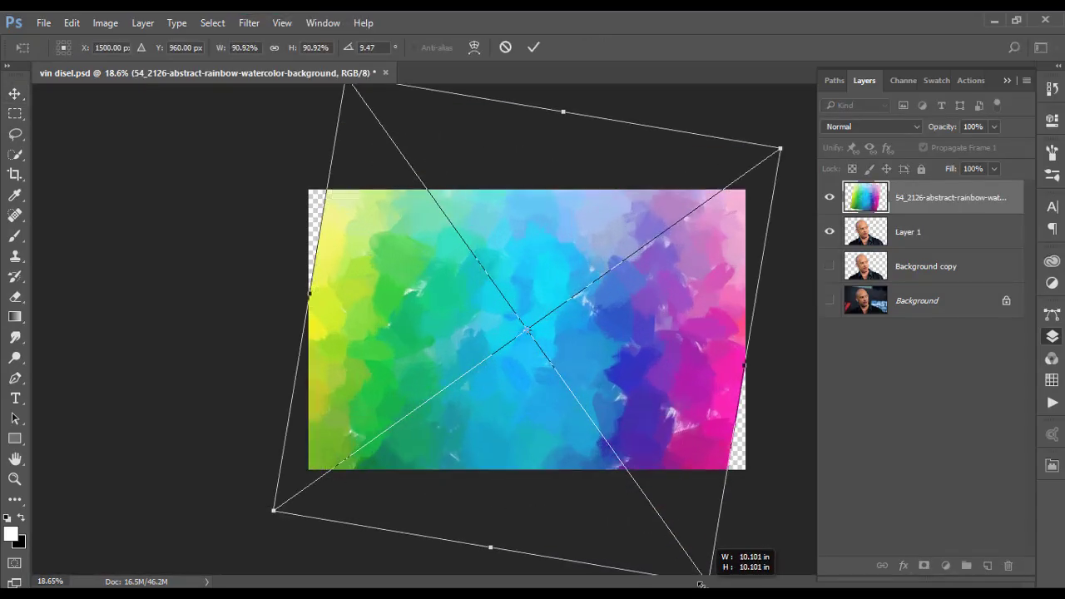
pyautogui.hotkey('ctrl', 'z')
pyautogui.moveTo(756, 159)
pyautogui.mouseDown()
pyautogui.moveTo(622, 463)
pyautogui.moveTo(721, 566)
pyautogui.mouseUp()
pyautogui.moveTo(709, 303); pyautogui.dragTo(708, 255)
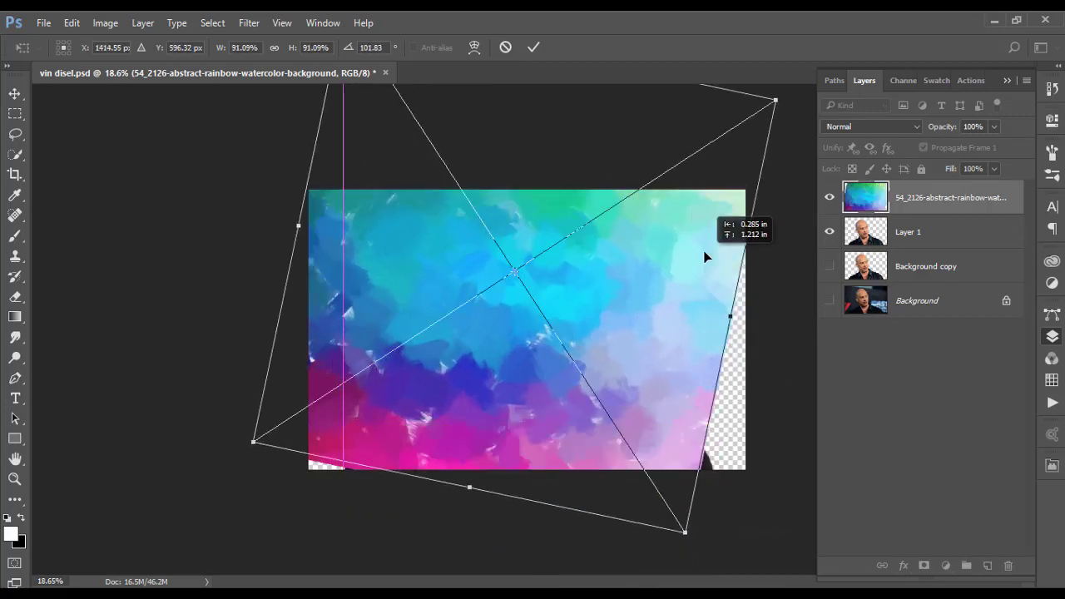
pyautogui.moveTo(775, 334)
pyautogui.mouseDown()
pyautogui.moveTo(808, 244)
pyautogui.moveTo(796, 250)
pyautogui.mouseUp()
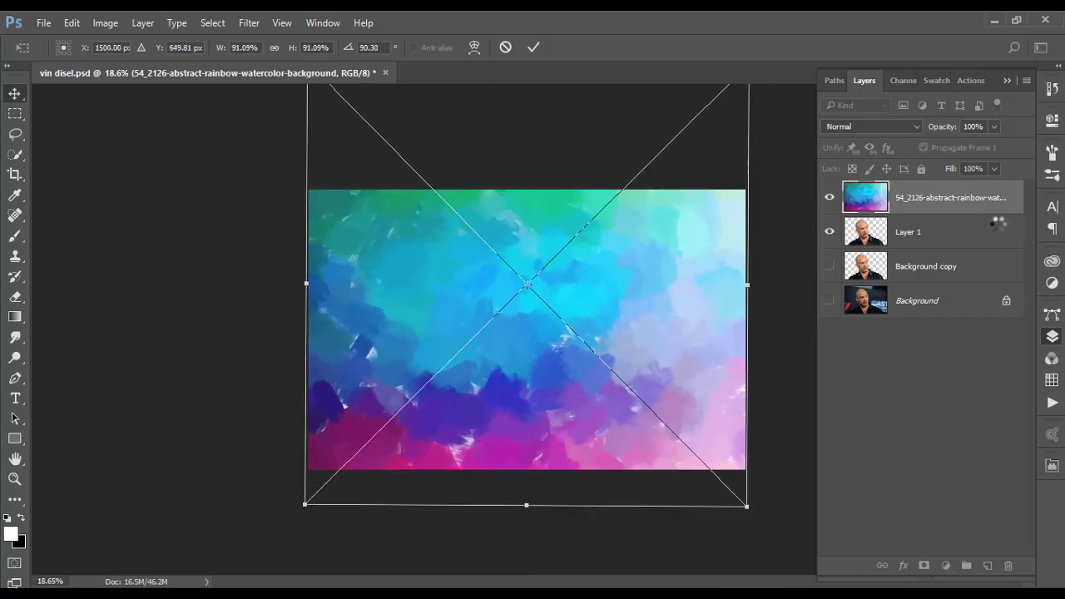
pyautogui.press('Return')
# Move the rainbow layer beneath Layer 1 and re-transform it to about 100% filling the canvas
pyautogui.moveTo(957, 217); pyautogui.dragTo(957, 283)
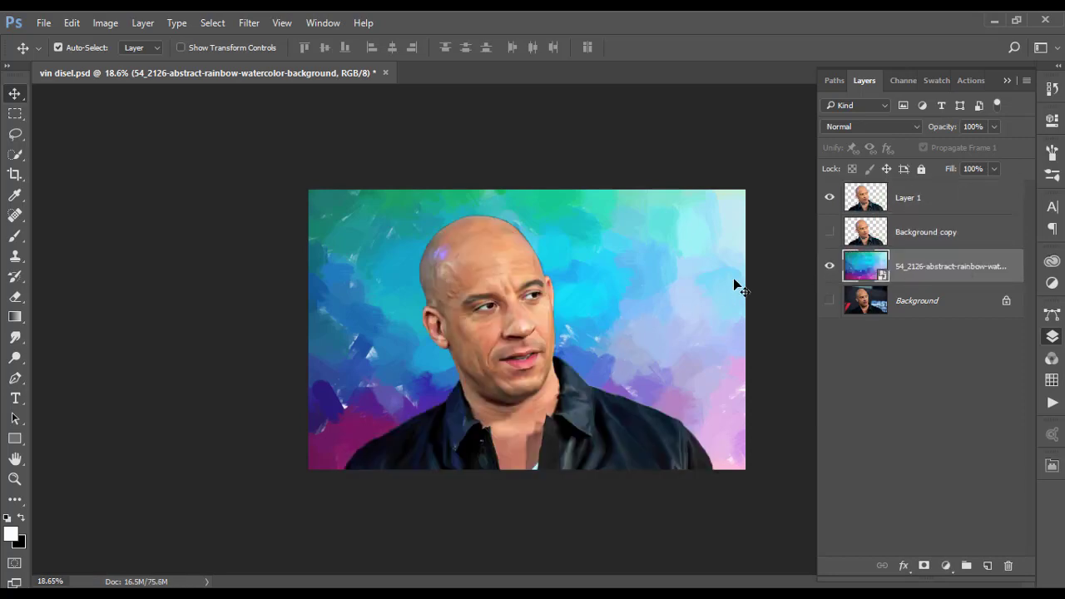
pyautogui.hotkey('ctrl', 't')
pyautogui.hotkey('ctrl', '0')
pyautogui.moveTo(725, 344)
pyautogui.mouseDown()
pyautogui.moveTo(726, 333)
pyautogui.moveTo(703, 405)
pyautogui.moveTo(648, 432)
pyautogui.mouseUp()
pyautogui.moveTo(522, 248); pyautogui.dragTo(530, 282)
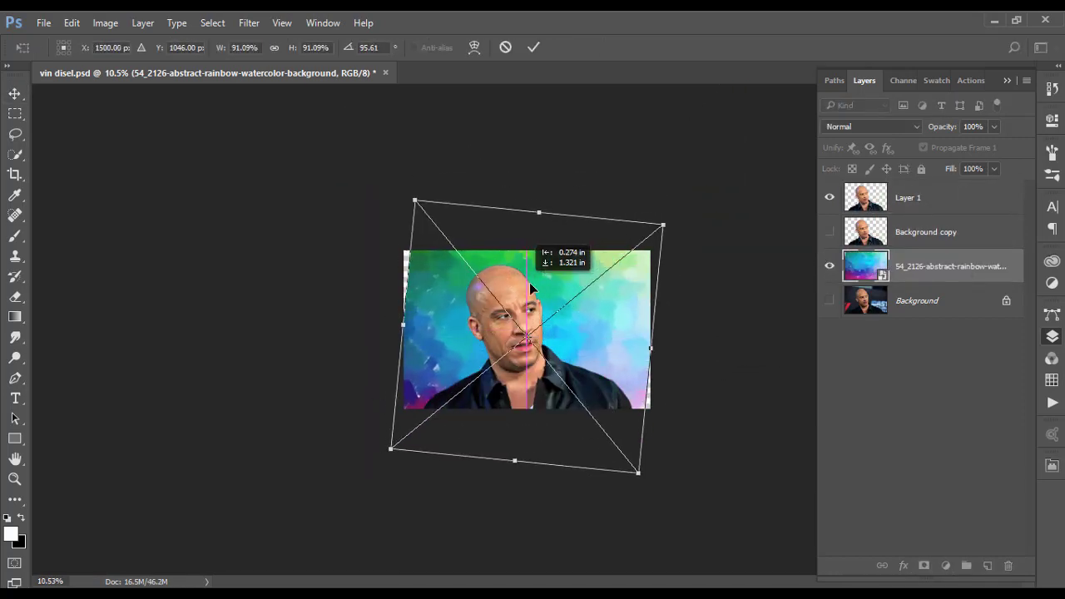
pyautogui.moveTo(638, 473); pyautogui.dragTo(650, 481)
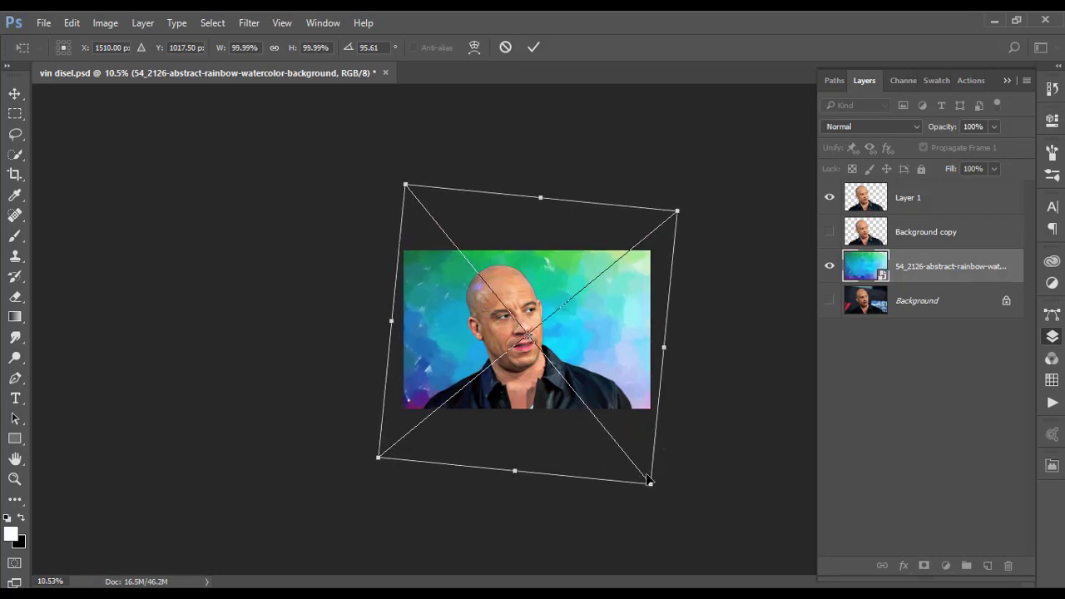
pyautogui.press('Return')
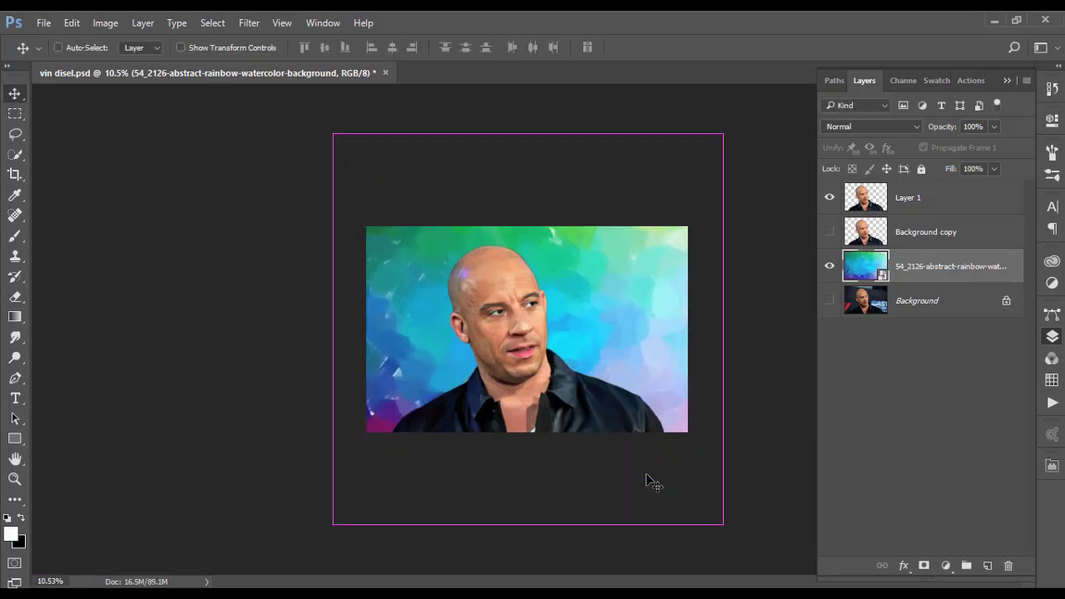
pyautogui.scroll(5, 648, 479)
# Add an empty Layer 2 above the portrait Layer 1
pyautogui.click(956, 204)
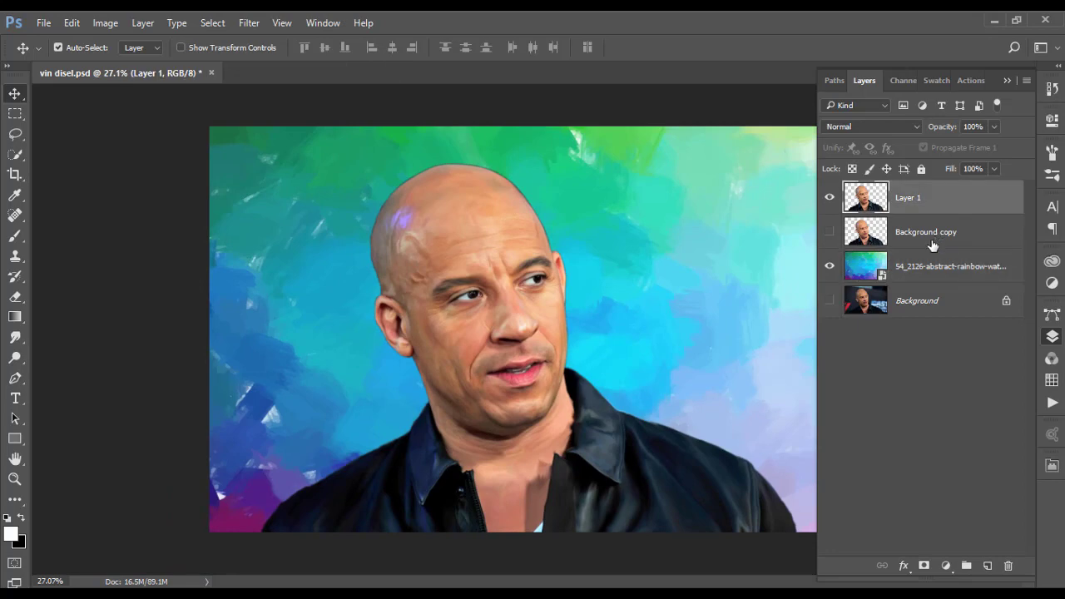
pyautogui.scroll(4, 516, 320)
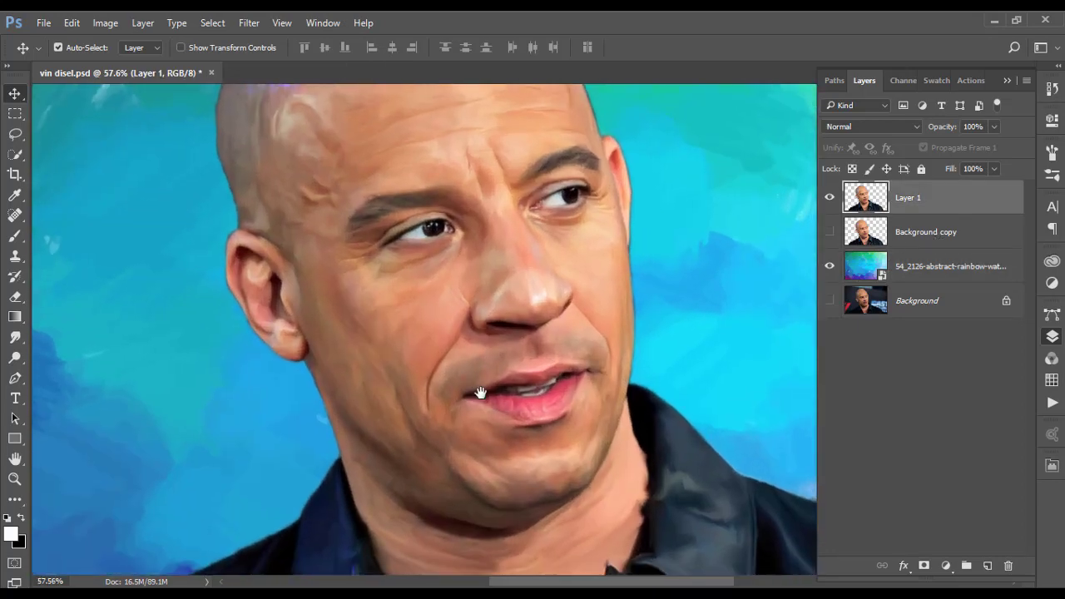
pyautogui.click(988, 565)
pyautogui.scroll(2, 452, 343)
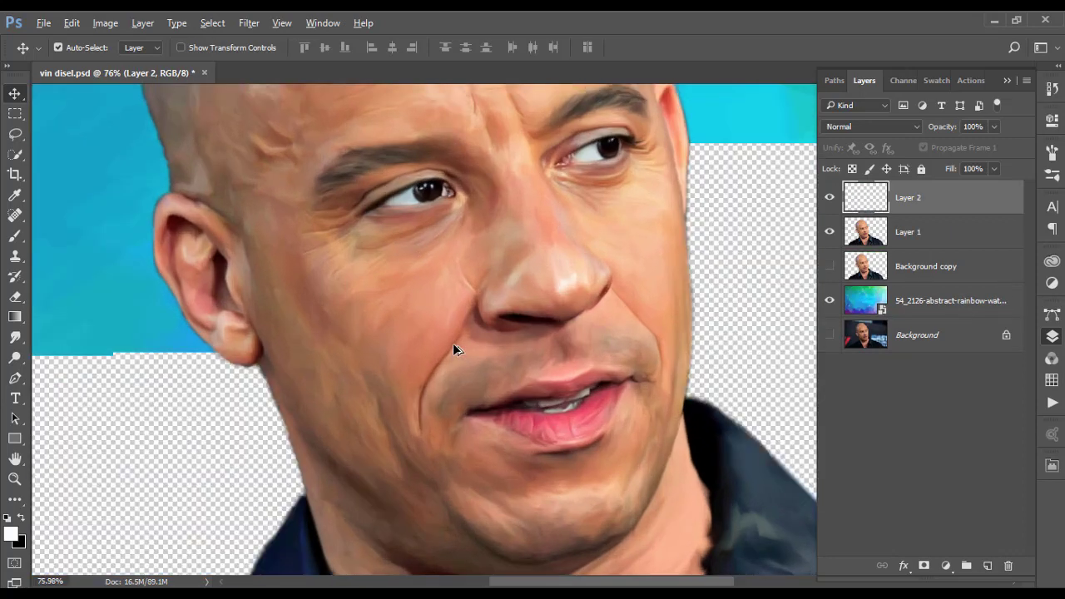
# Choose the Brush tool at 20% opacity and size 40, glancing at swatches and channels
pyautogui.click(15, 236)
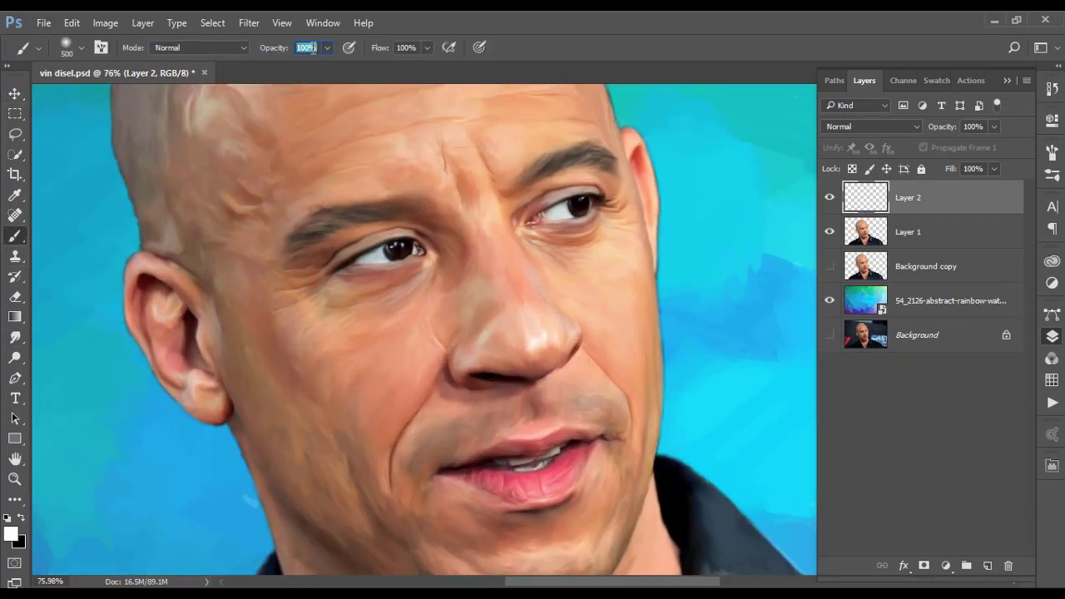
pyautogui.write('2')
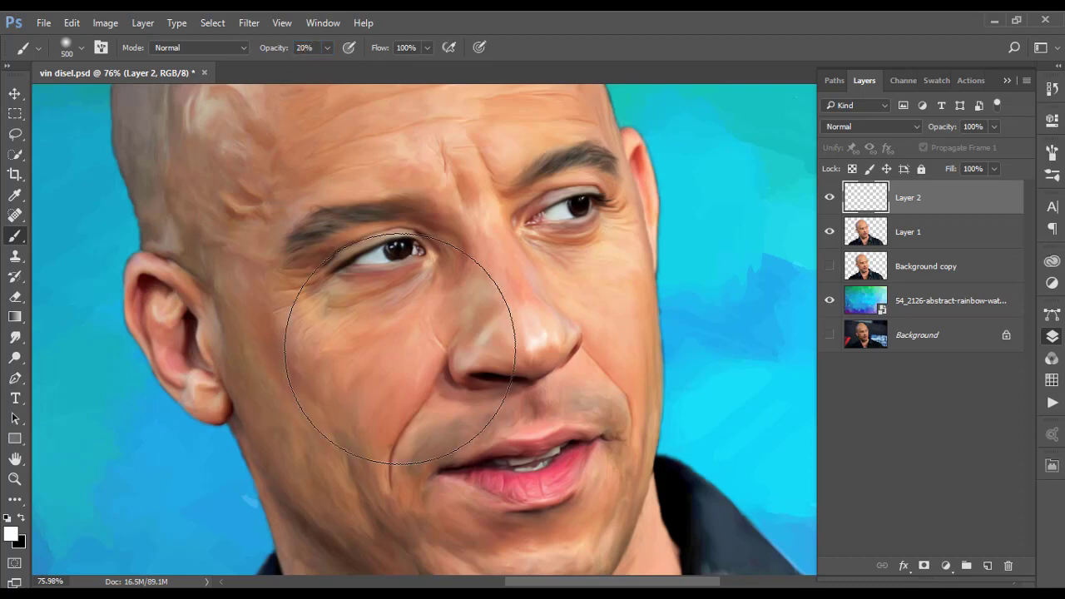
pyautogui.press('[')
pyautogui.press('[')
pyautogui.press('[')
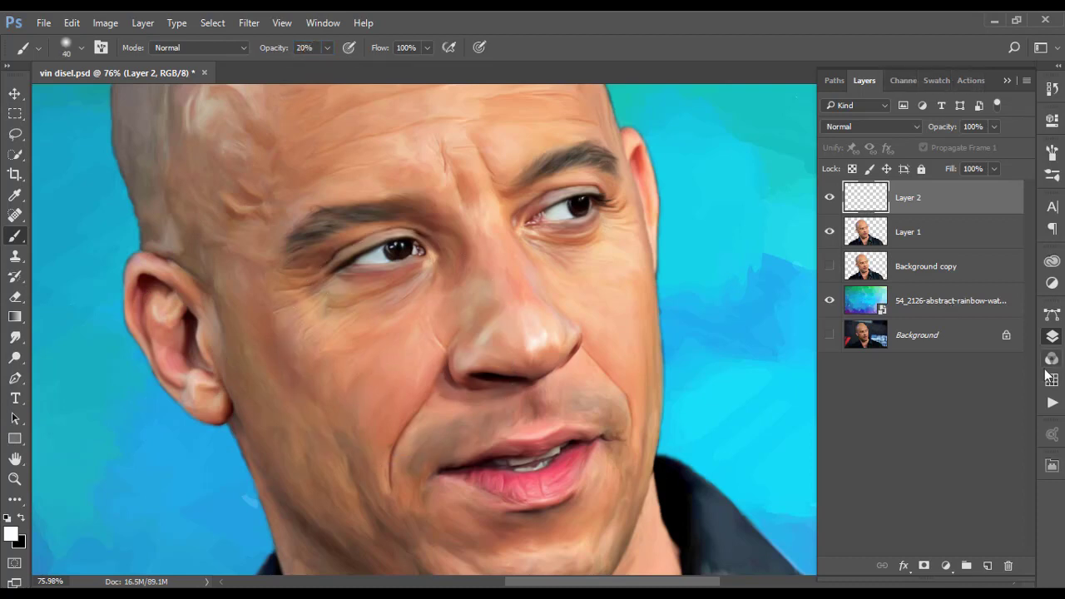
pyautogui.click(1051, 381)
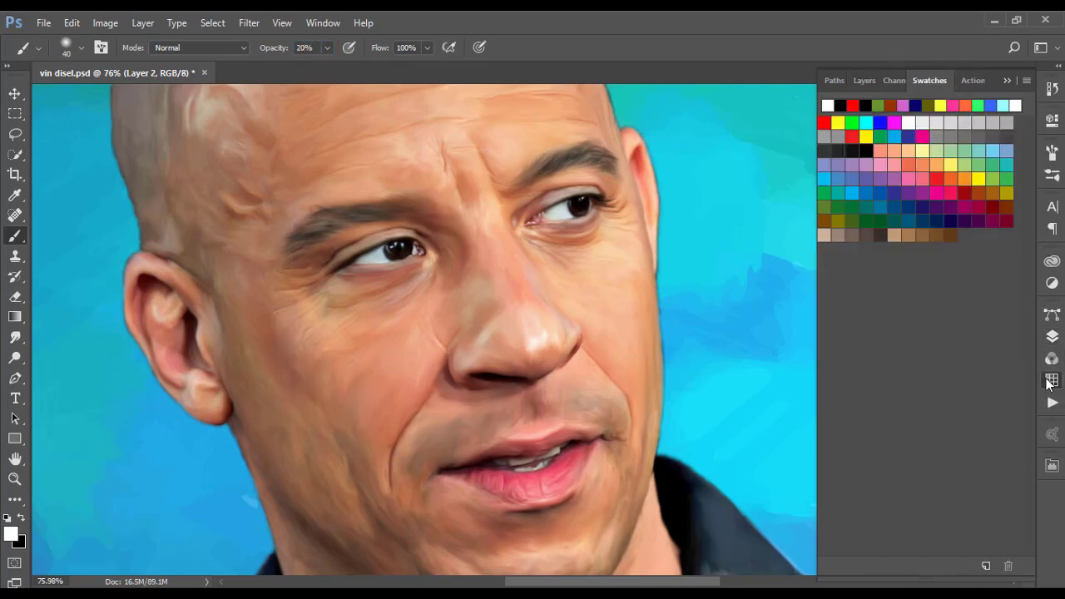
pyautogui.click(894, 79)
pyautogui.click(863, 83)
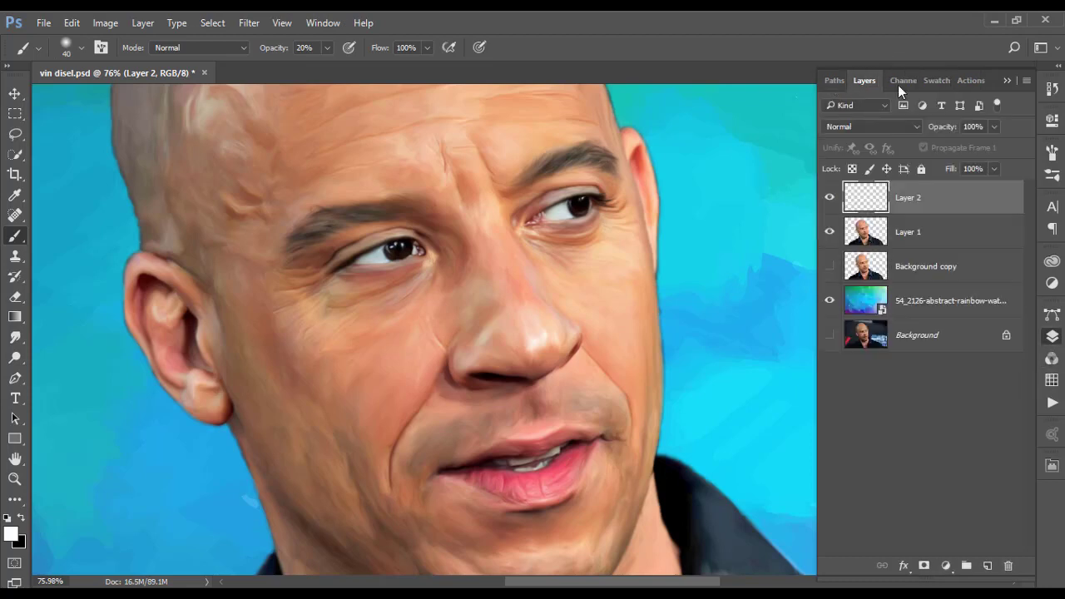
pyautogui.click(324, 22)
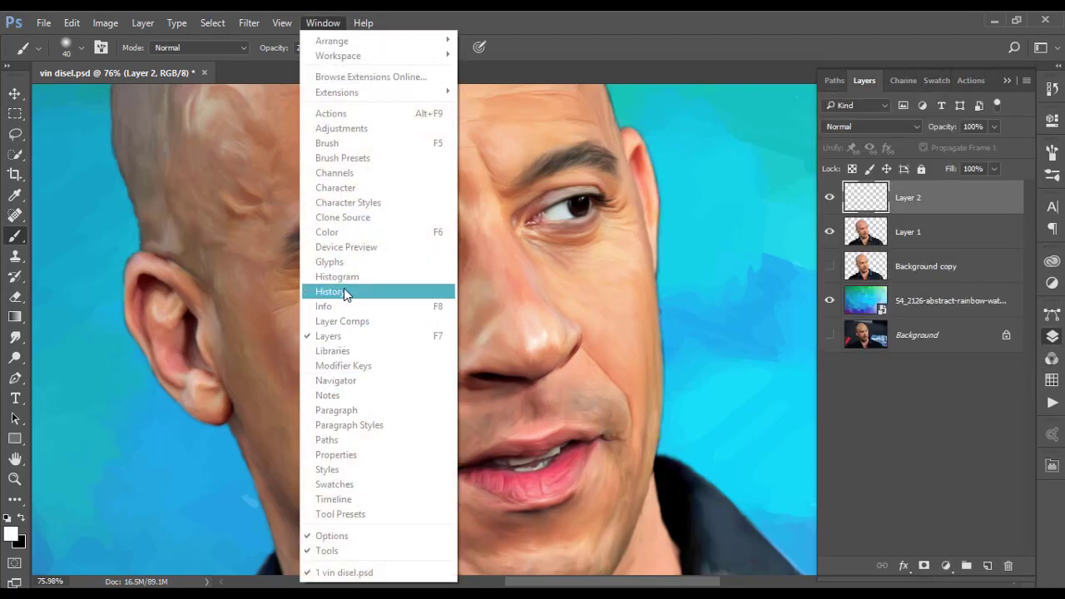
# Switch the Color panel to Web Color Sliders and sample a bright red from the spectrum
pyautogui.click(349, 238)
pyautogui.moveTo(176, 270); pyautogui.dragTo(195, 245)
pyautogui.click(213, 354)
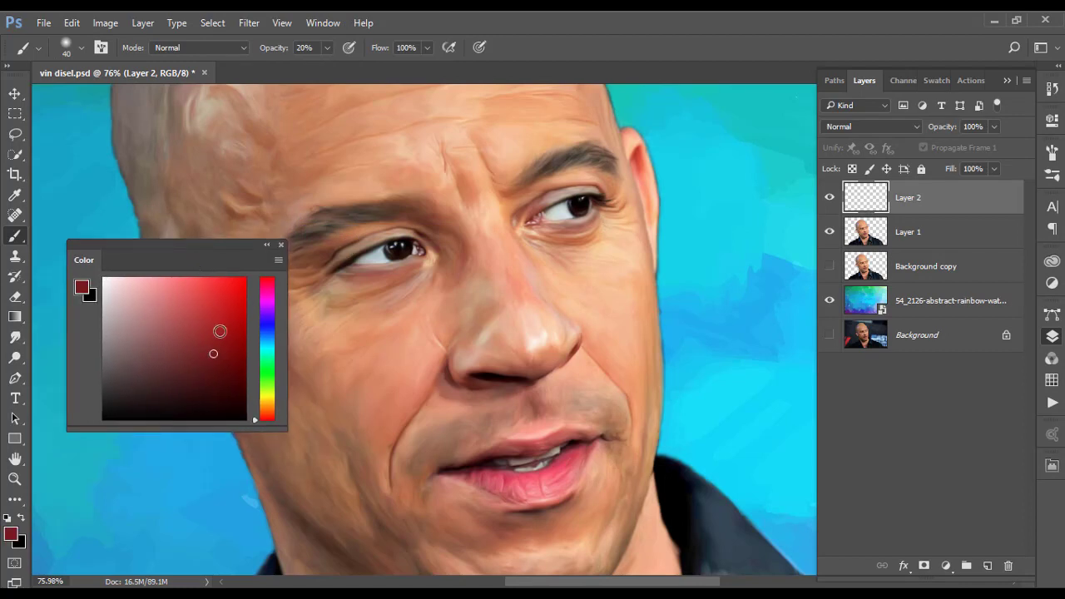
pyautogui.click(278, 263)
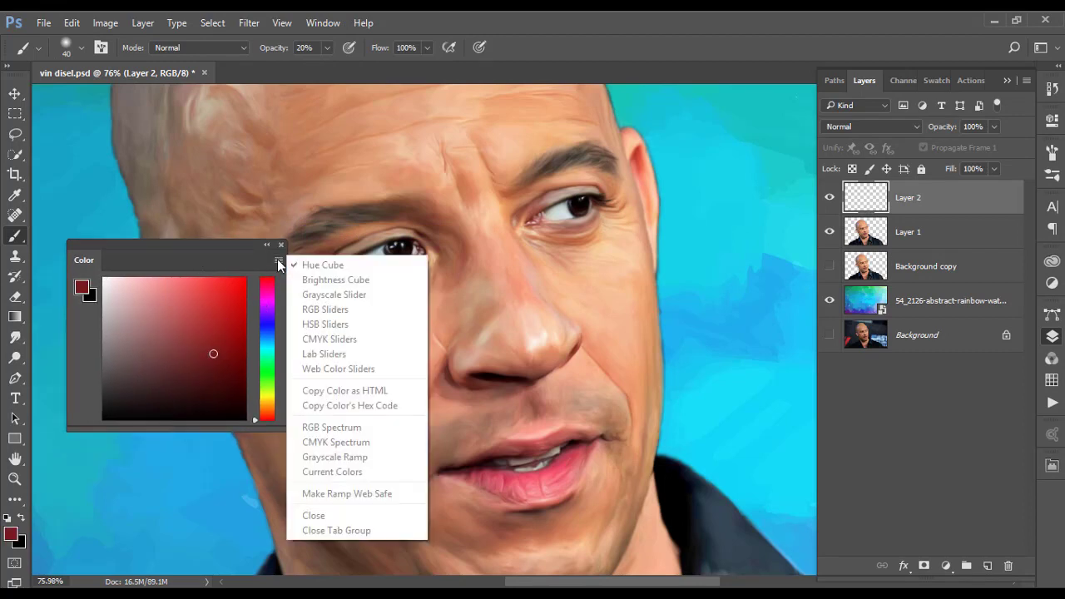
pyautogui.click(338, 369)
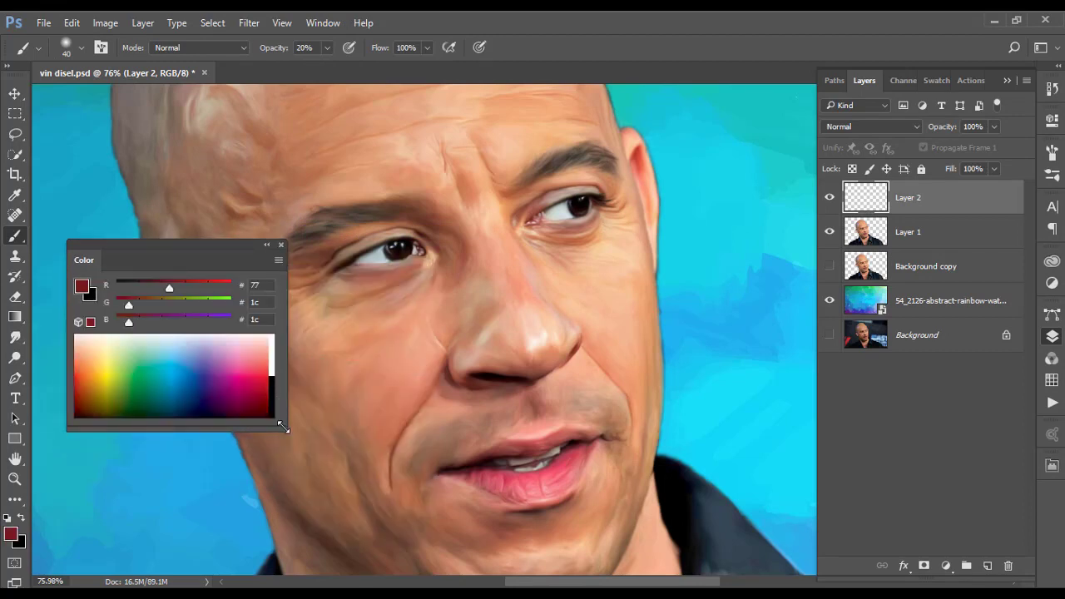
pyautogui.moveTo(283, 427); pyautogui.dragTo(302, 476)
pyautogui.moveTo(200, 244); pyautogui.dragTo(163, 318)
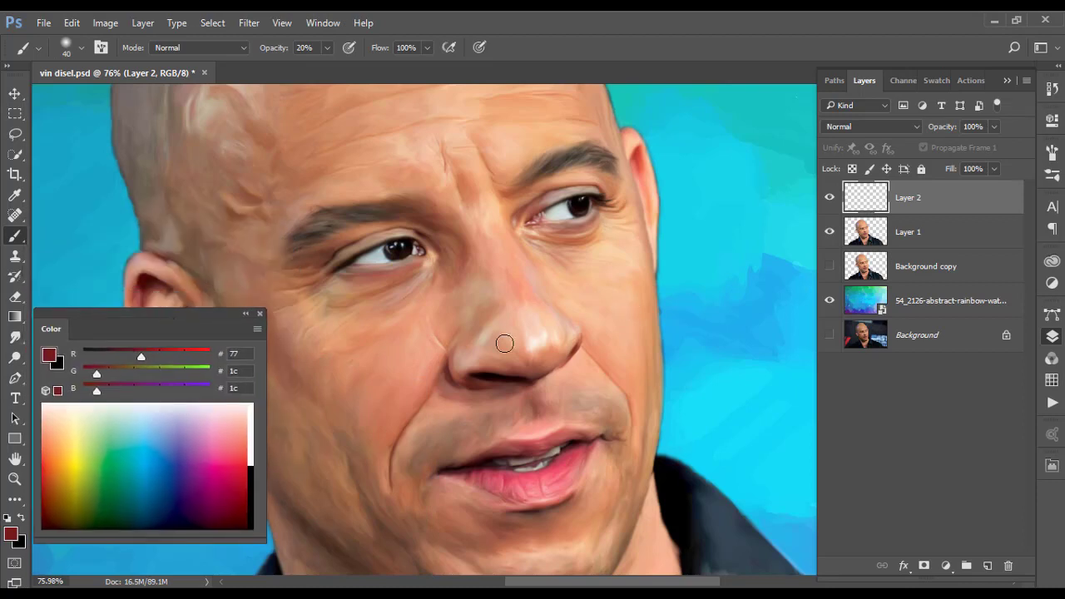
pyautogui.hscroll(-5, 505, 343)
pyautogui.scroll(-2, 505, 343)
pyautogui.moveTo(235, 433); pyautogui.dragTo(248, 461)
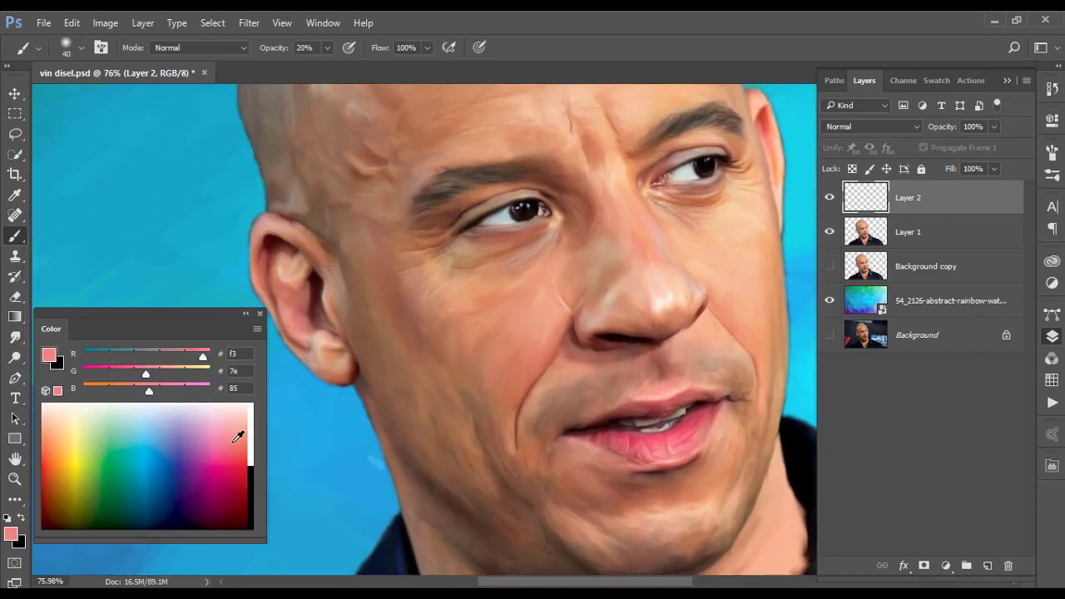
# Brush a faint 15%-opacity red blush over the cheek and side of the nose
pyautogui.moveTo(500, 320); pyautogui.dragTo(503, 381)
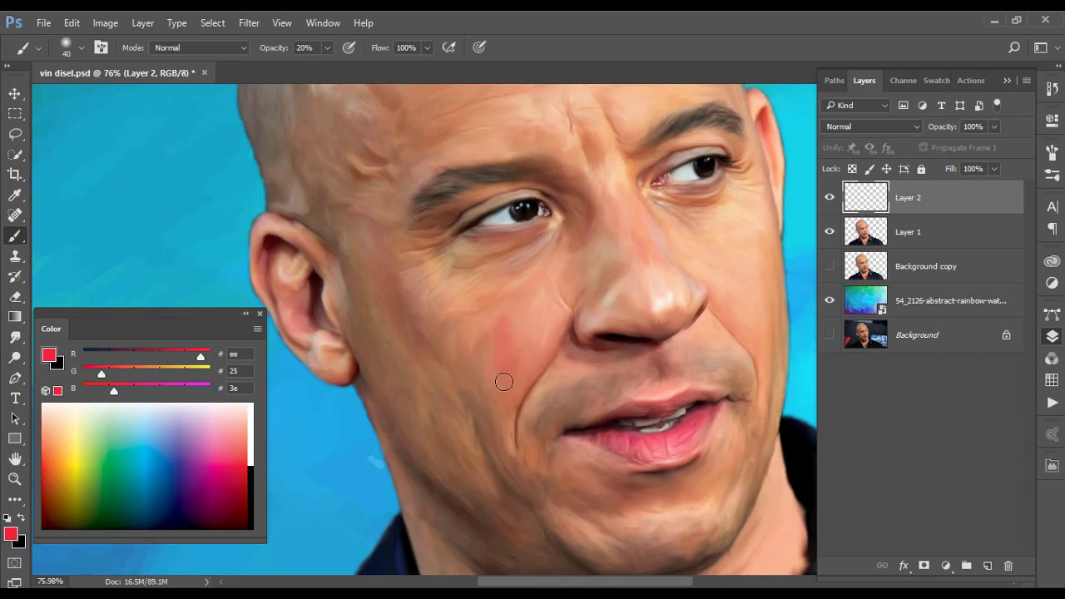
pyautogui.hotkey('ctrl', 'z')
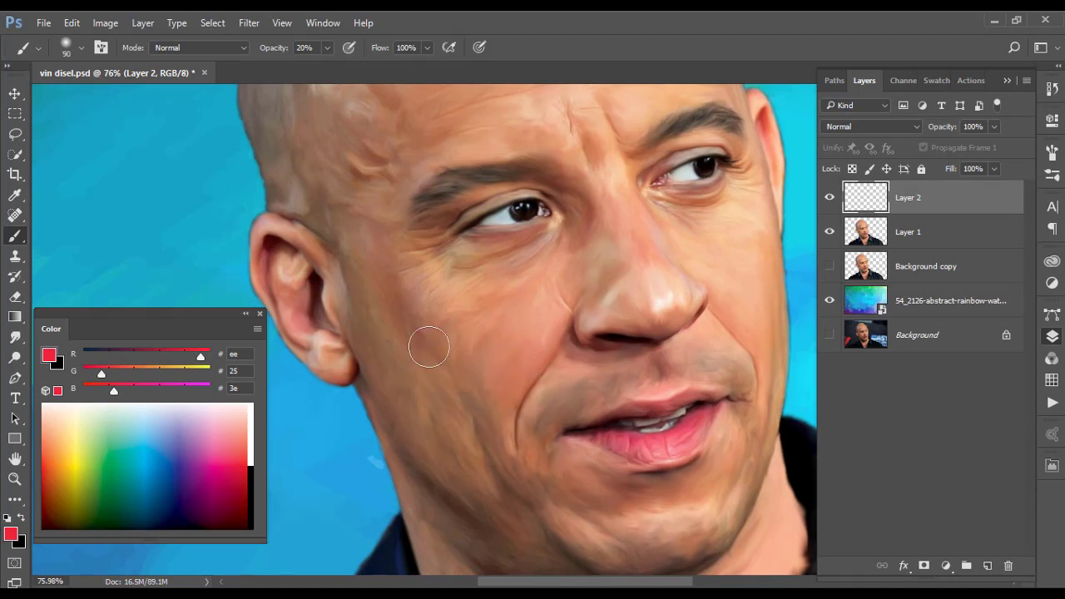
pyautogui.moveTo(494, 389); pyautogui.dragTo(482, 421)
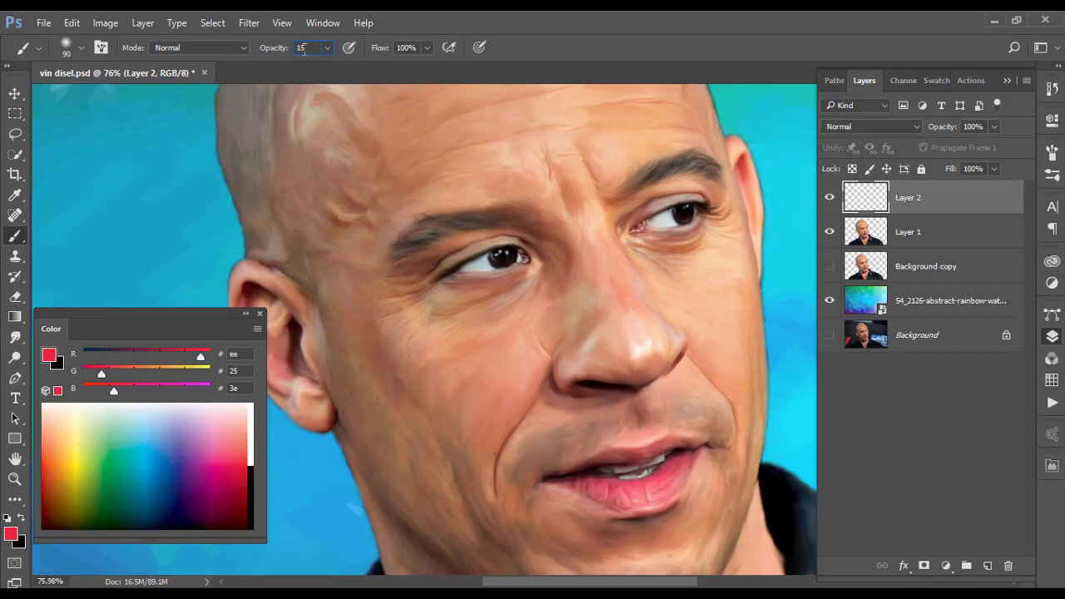
pyautogui.moveTo(500, 399)
pyautogui.mouseDown()
pyautogui.moveTo(527, 364)
pyautogui.moveTo(435, 350)
pyautogui.moveTo(621, 316)
pyautogui.mouseUp()
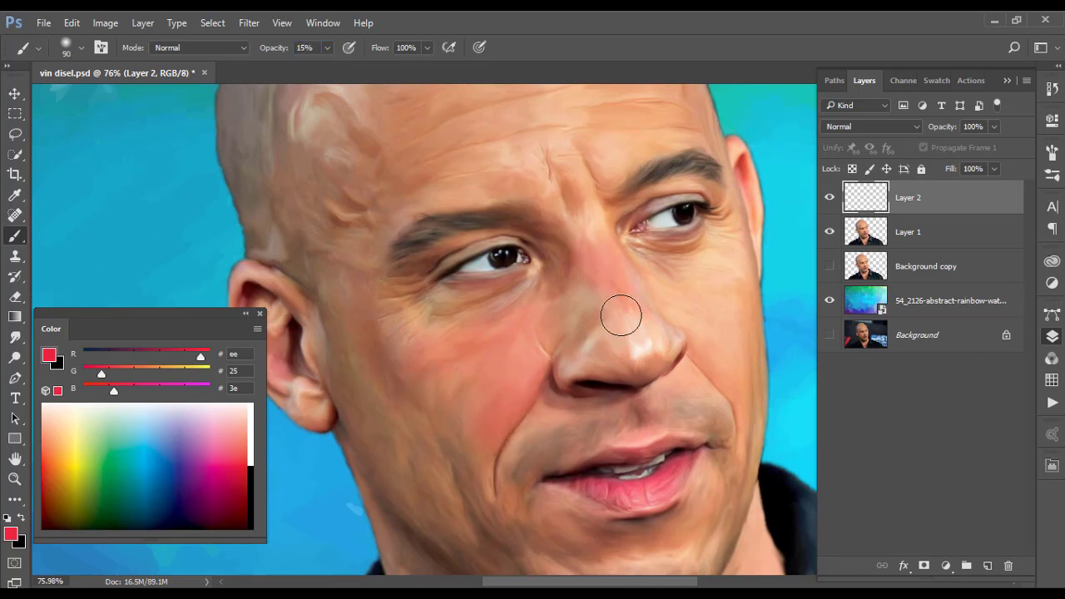
pyautogui.moveTo(469, 344); pyautogui.dragTo(399, 227)
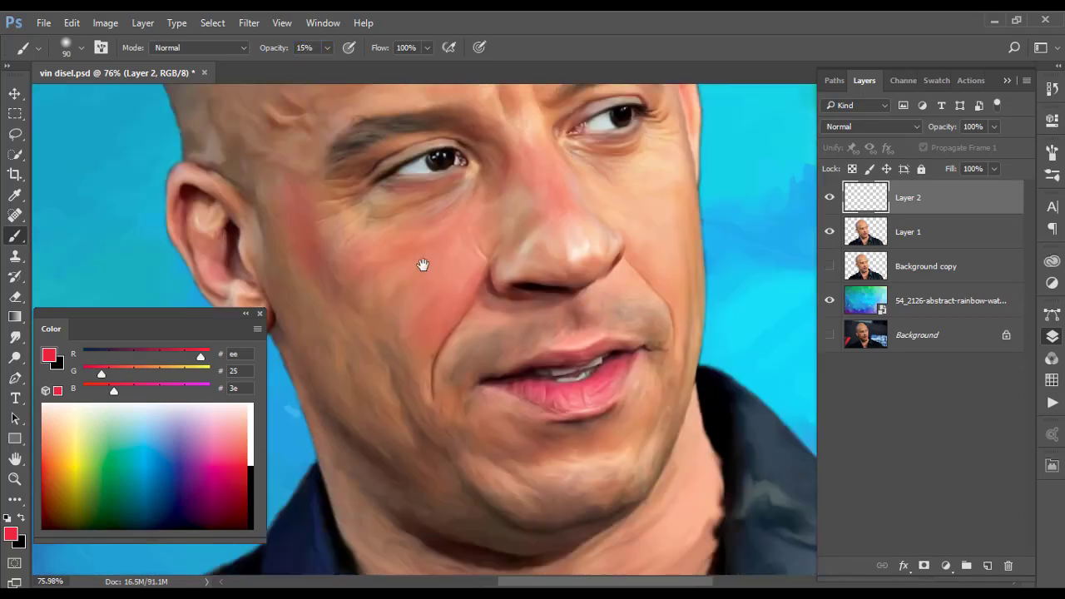
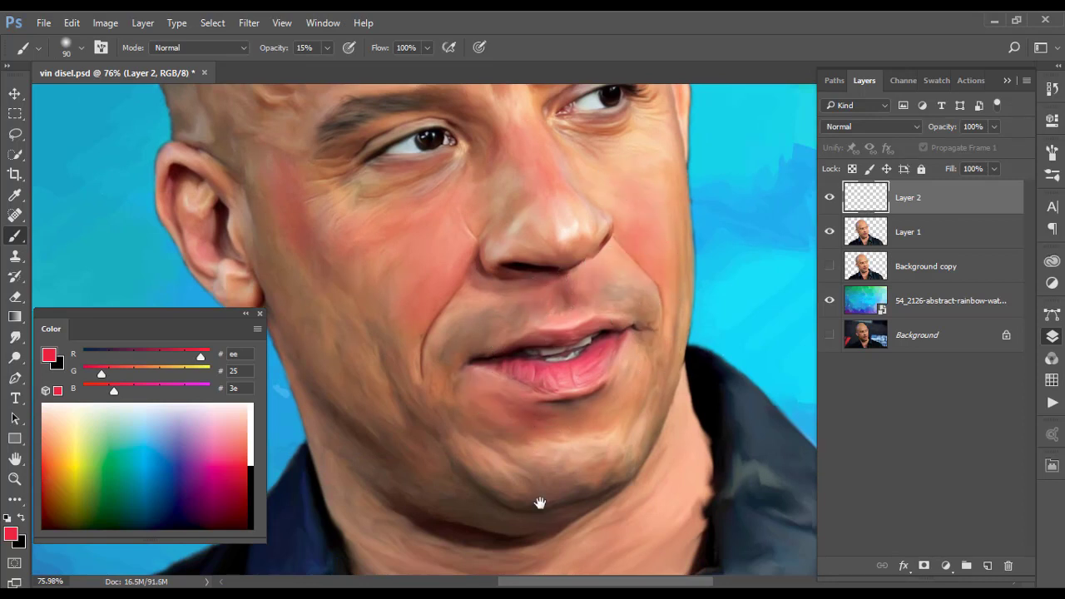
# Brush a green tint along the jaw, upper lip and left cheek on Layer 2
pyautogui.moveTo(540, 501); pyautogui.dragTo(557, 395)
pyautogui.moveTo(408, 363); pyautogui.dragTo(434, 472)
pyautogui.moveTo(114, 441); pyautogui.dragTo(112, 451)
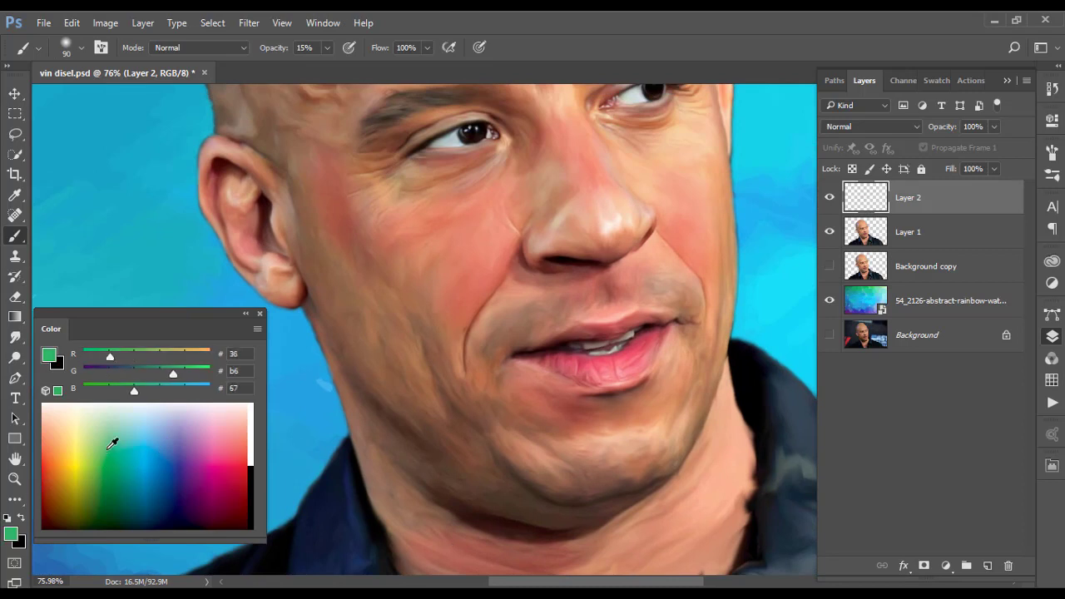
pyautogui.moveTo(491, 440); pyautogui.dragTo(591, 483)
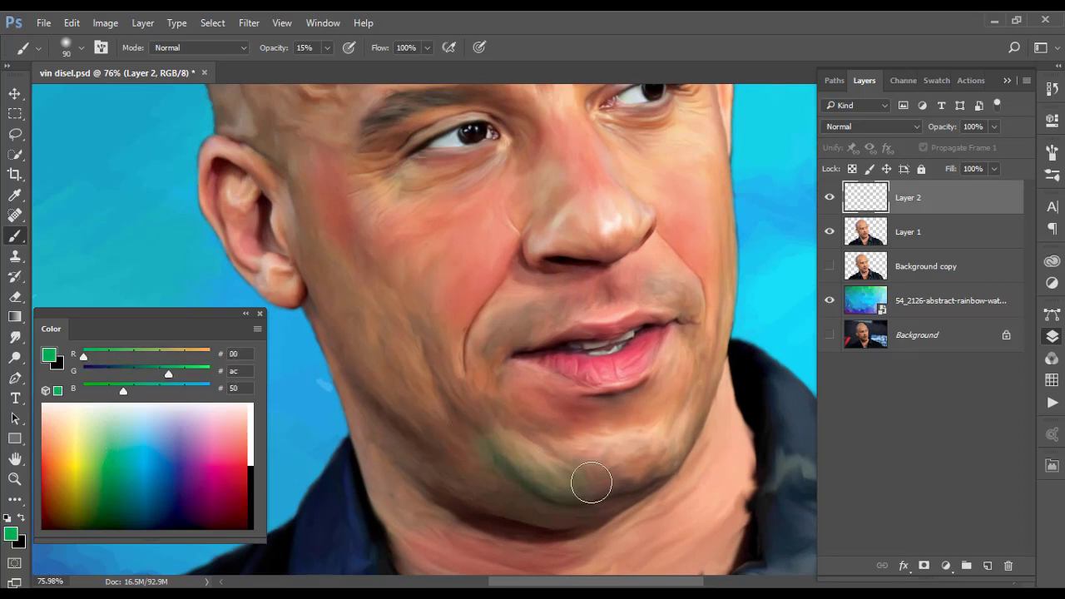
pyautogui.moveTo(695, 437); pyautogui.dragTo(539, 313)
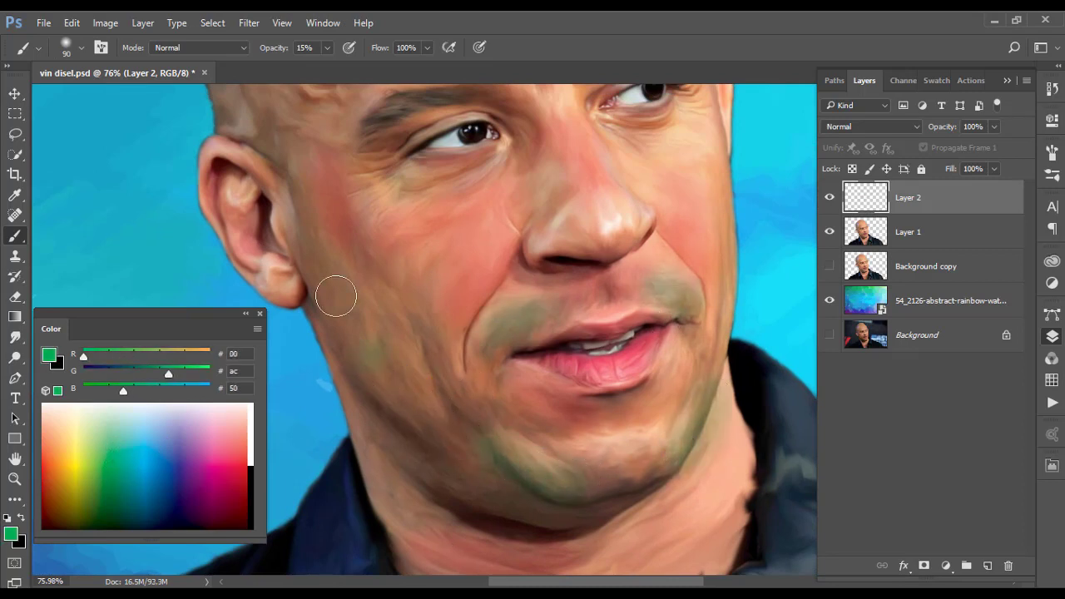
pyautogui.moveTo(415, 424)
pyautogui.mouseDown()
pyautogui.moveTo(344, 324)
pyautogui.moveTo(380, 297)
pyautogui.moveTo(409, 306)
pyautogui.mouseUp()
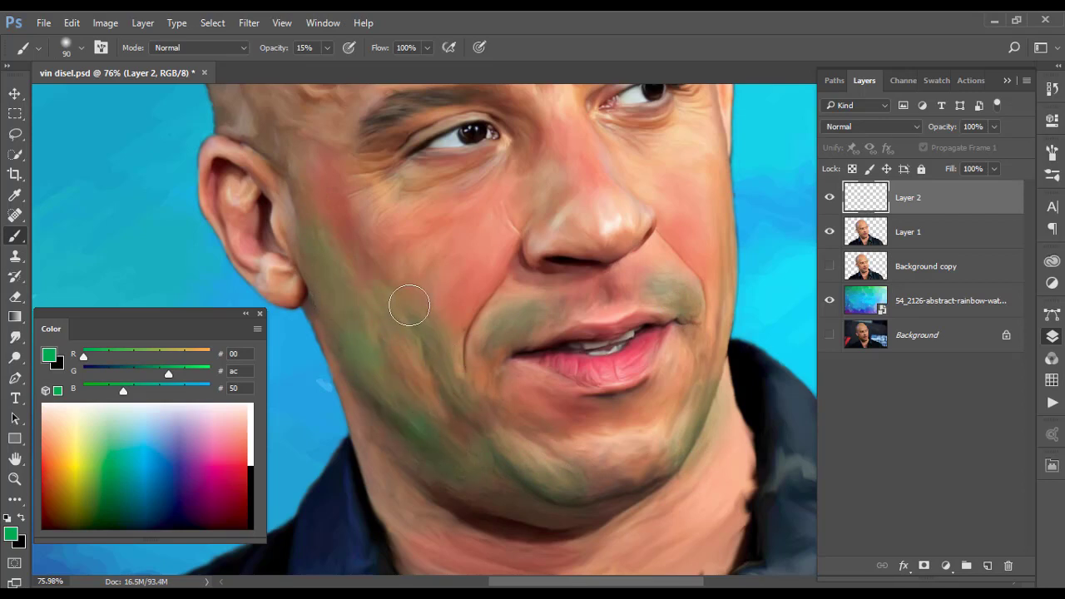
# Compare Color, Soft Light and Overlay blending, keep Color, and strengthen the green tint
pyautogui.click(871, 127)
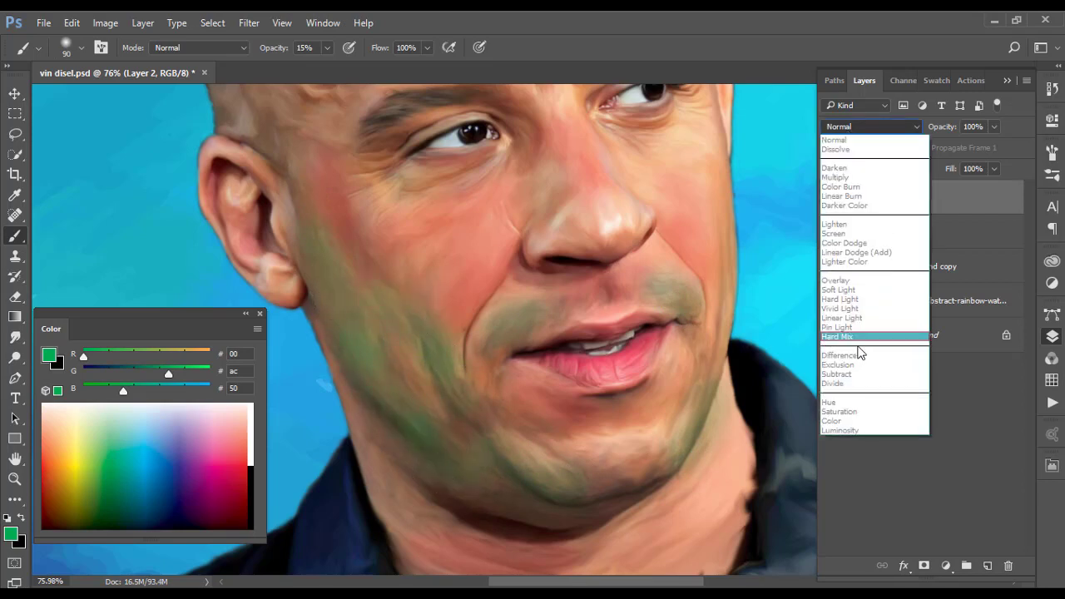
pyautogui.click(842, 418)
pyautogui.click(871, 127)
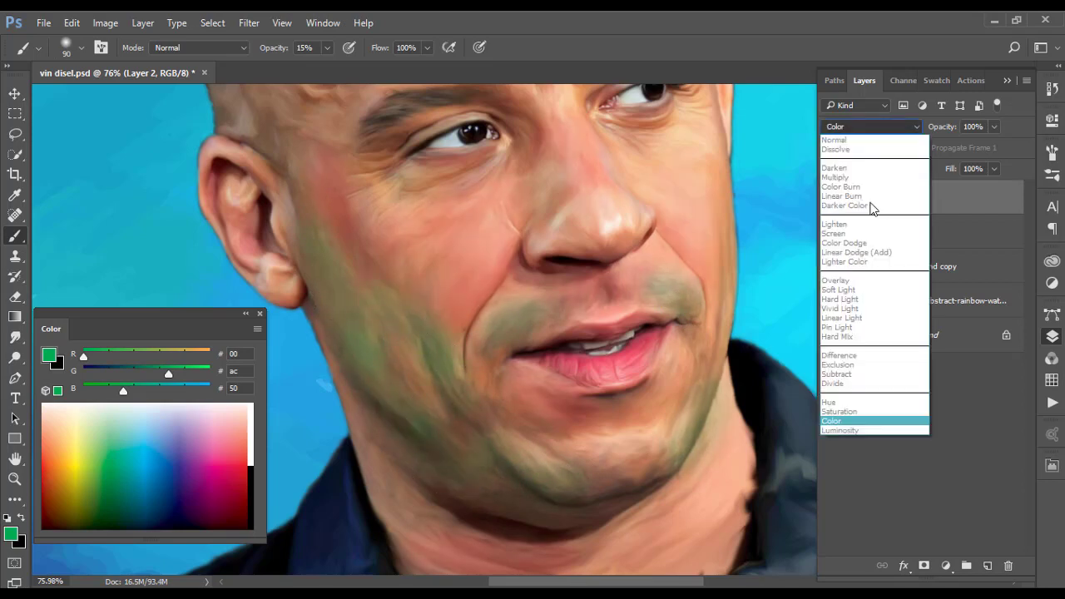
pyautogui.click(849, 297)
pyautogui.click(871, 126)
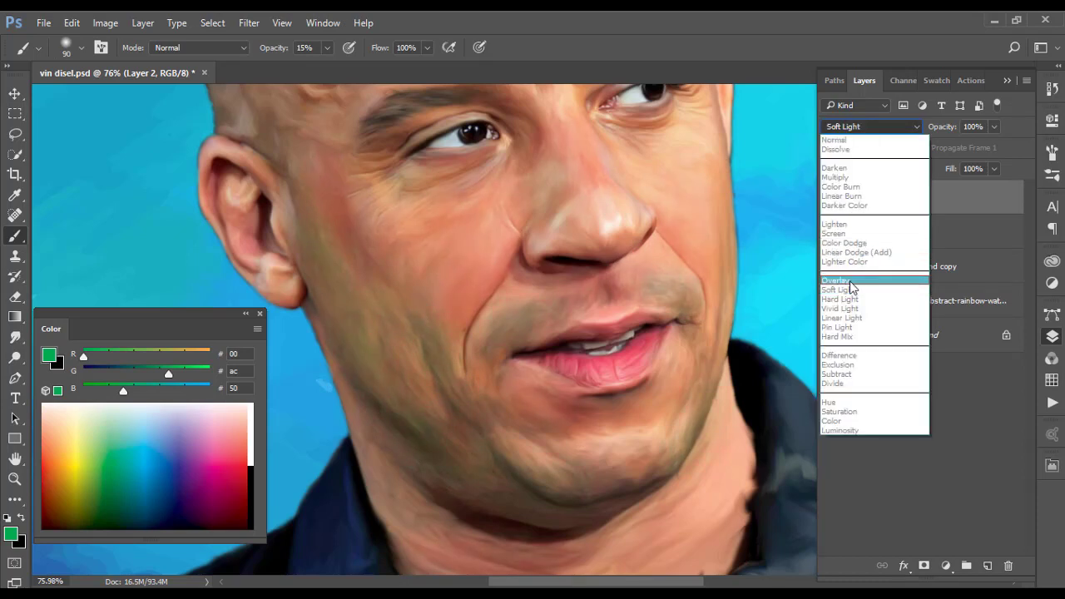
pyautogui.click(849, 286)
pyautogui.click(858, 127)
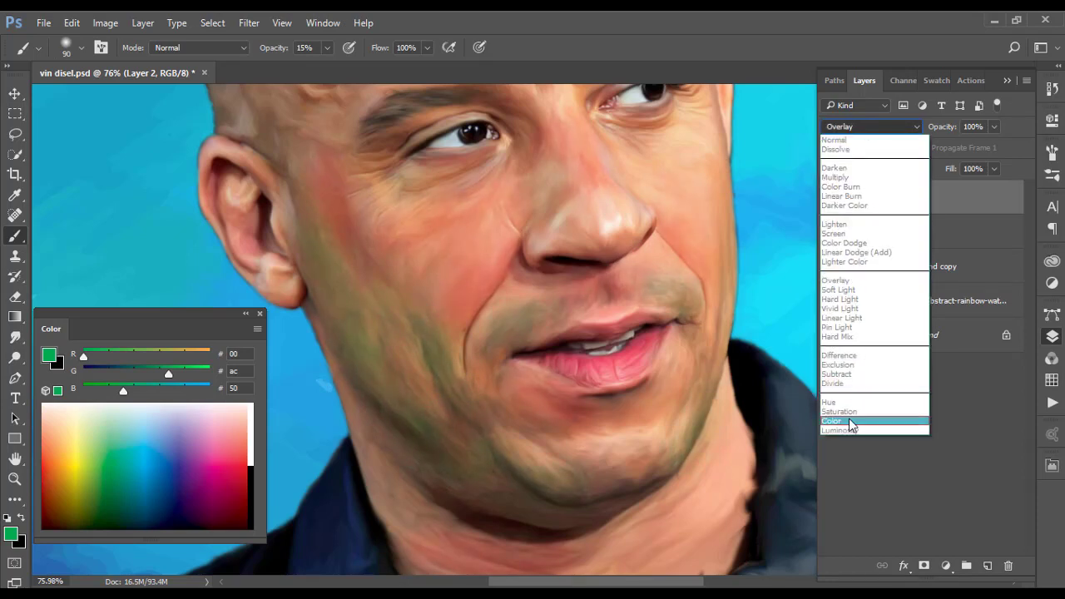
pyautogui.click(845, 419)
pyautogui.moveTo(414, 390)
pyautogui.mouseDown()
pyautogui.moveTo(399, 433)
pyautogui.moveTo(437, 281)
pyautogui.moveTo(466, 485)
pyautogui.moveTo(595, 586)
pyautogui.mouseUp()
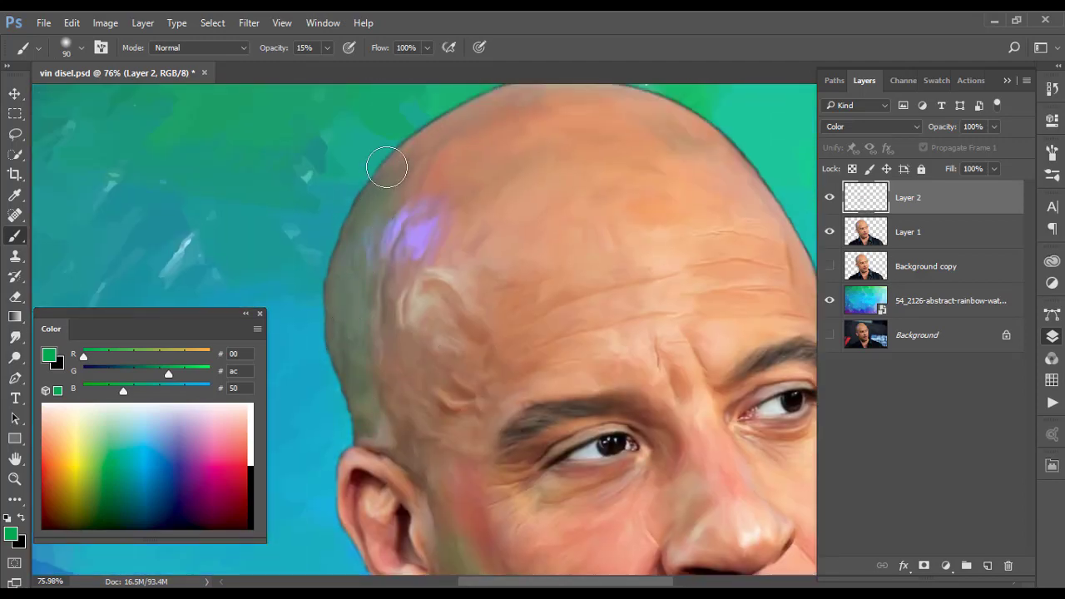
# Try yellow and orange paint colours while framing the ear and face
pyautogui.moveTo(543, 287)
pyautogui.mouseDown()
pyautogui.moveTo(466, 312)
pyautogui.moveTo(669, 242)
pyautogui.mouseUp()
pyautogui.click(82, 460)
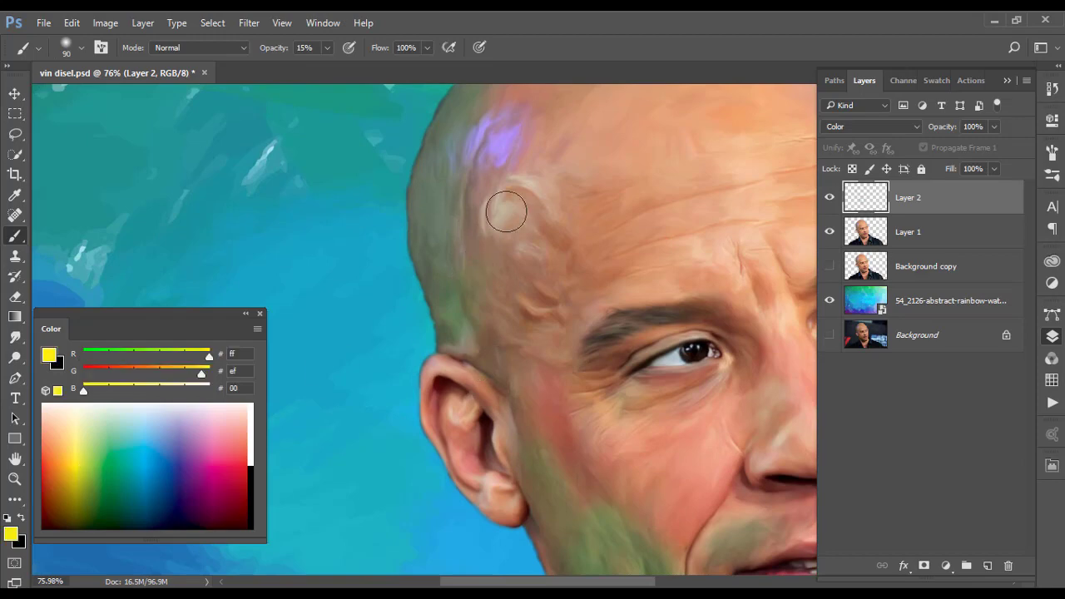
pyautogui.scroll(2, 574, 196)
pyautogui.hscroll(5, 512, 256)
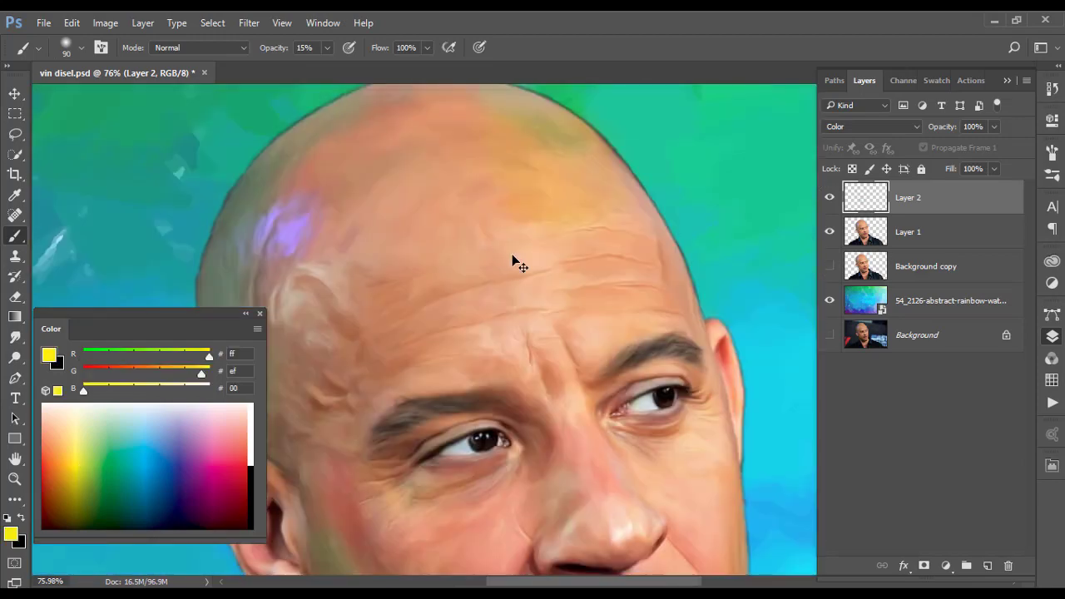
pyautogui.moveTo(399, 242); pyautogui.dragTo(574, 118)
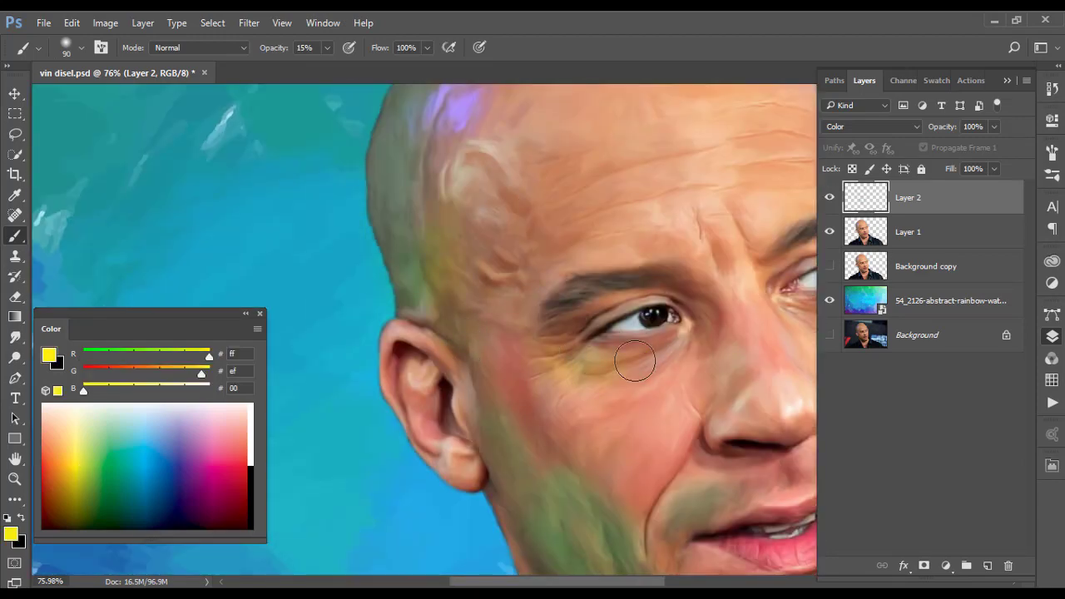
pyautogui.moveTo(635, 360); pyautogui.dragTo(450, 265)
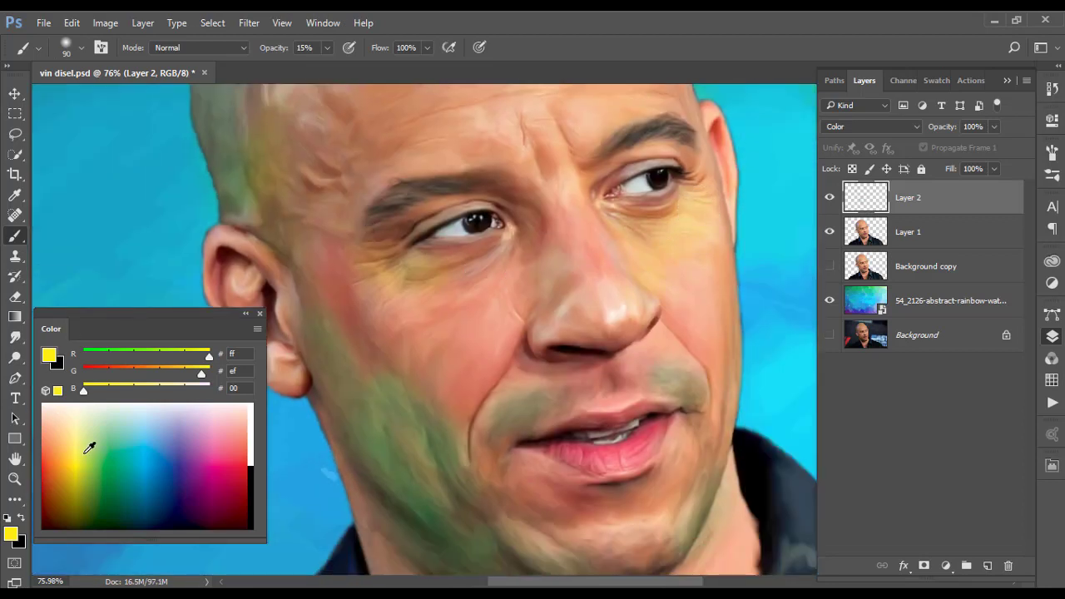
pyautogui.moveTo(89, 448); pyautogui.dragTo(60, 458)
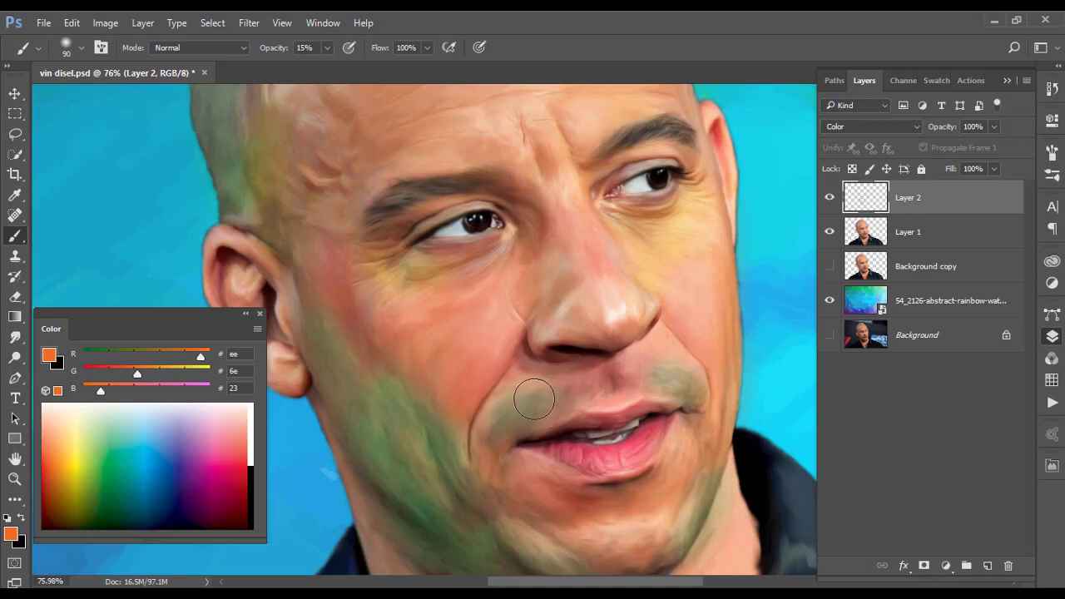
pyautogui.scroll(4, 534, 399)
pyautogui.hscroll(-3, 499, 350)
pyautogui.scroll(3, 487, 241)
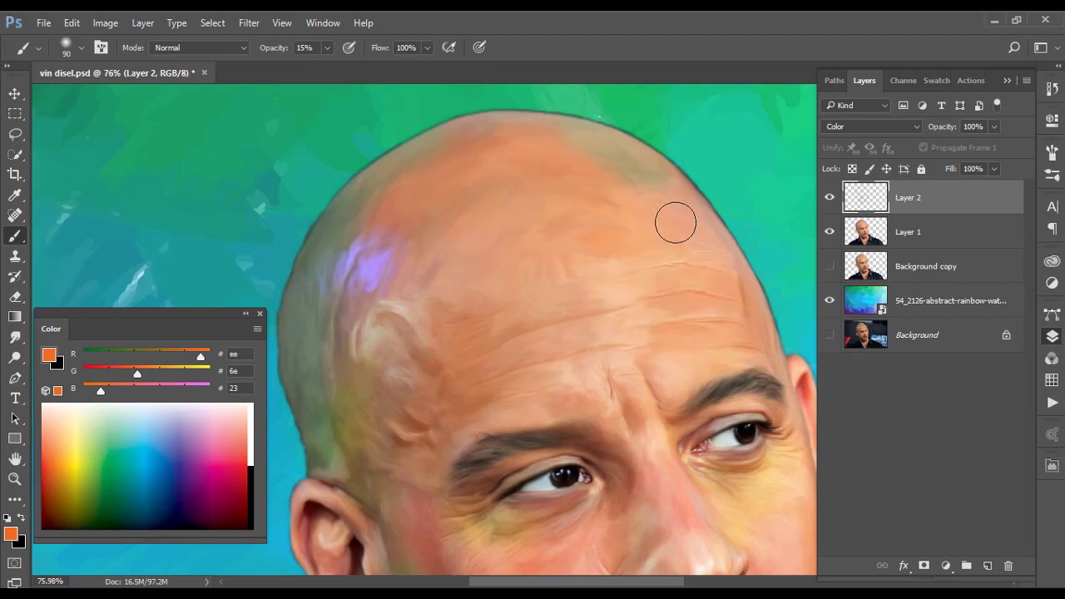
# Pick blue, then pink, and paint a pink tint on the cheek beside the ear
pyautogui.click(150, 458)
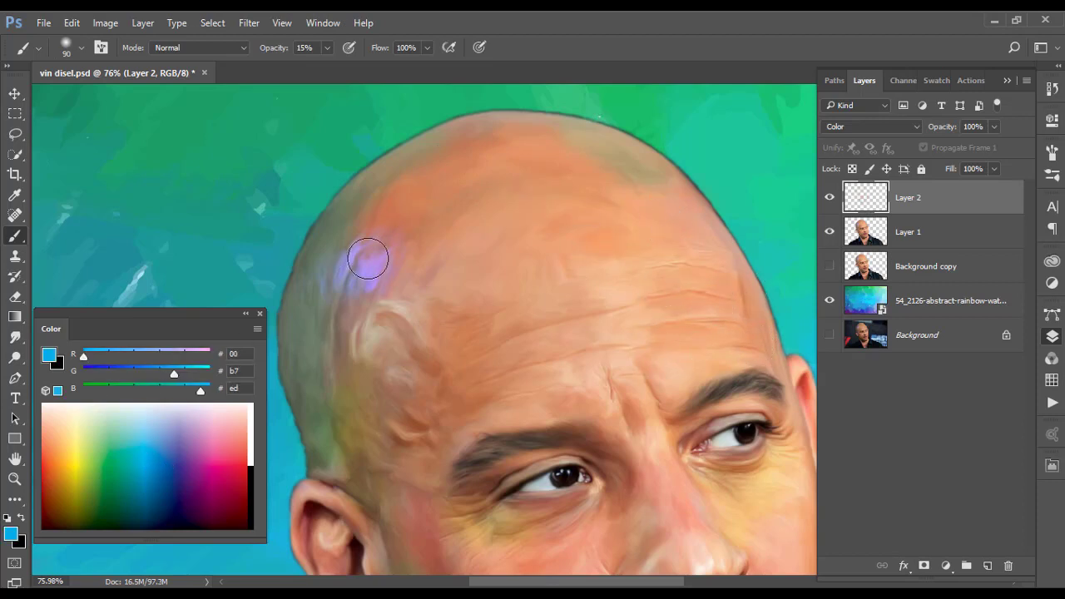
pyautogui.scroll(-3, 397, 305)
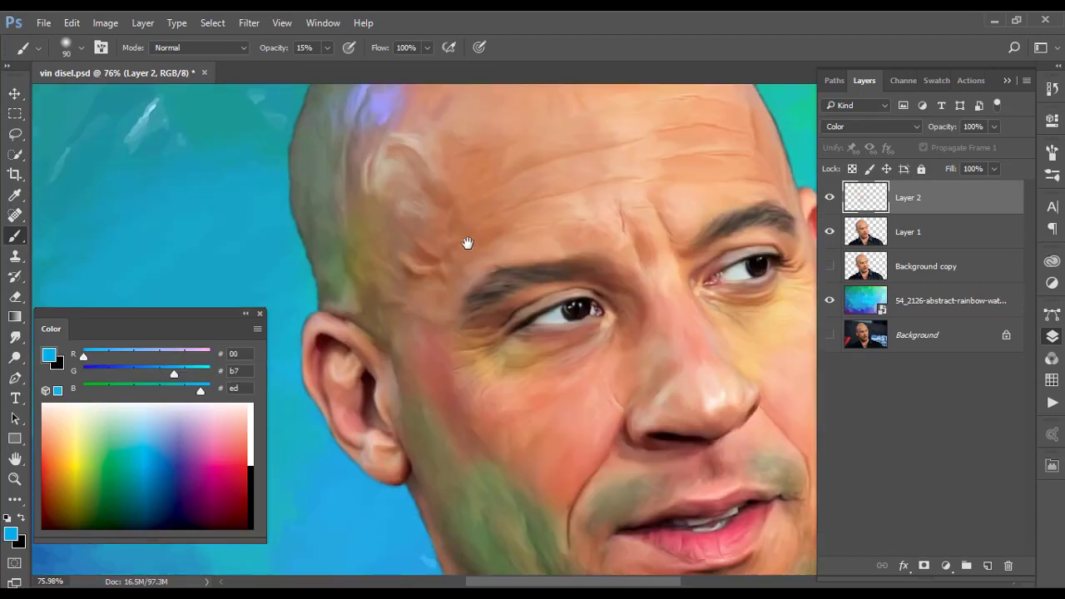
pyautogui.scroll(-2, 367, 306)
pyautogui.moveTo(214, 434); pyautogui.dragTo(224, 455)
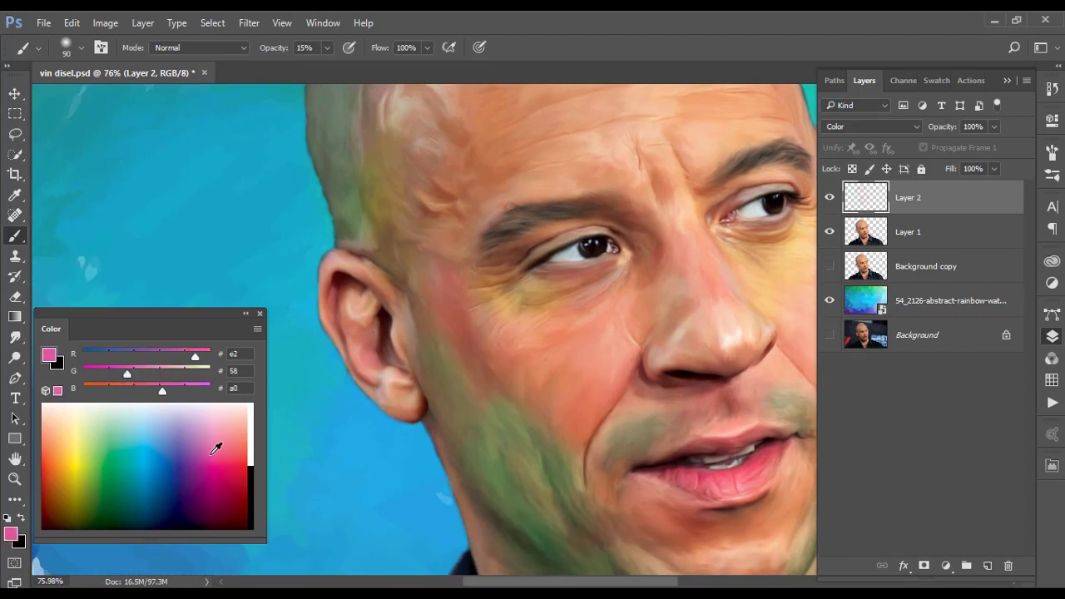
pyautogui.moveTo(445, 264); pyautogui.dragTo(458, 333)
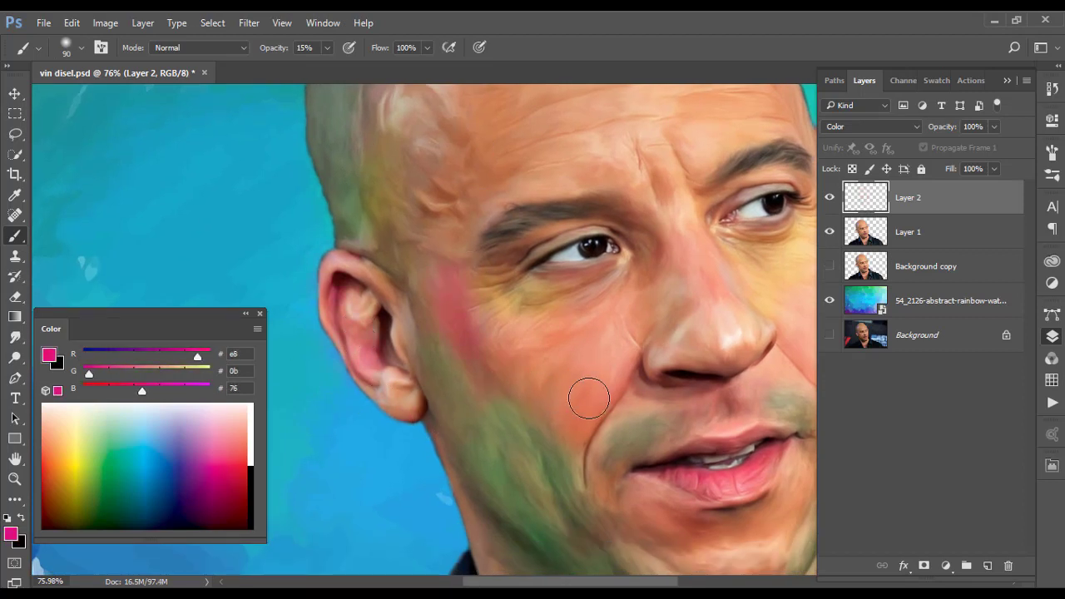
# Add a light yellow tint to the right cheek
pyautogui.moveTo(575, 370); pyautogui.dragTo(417, 153)
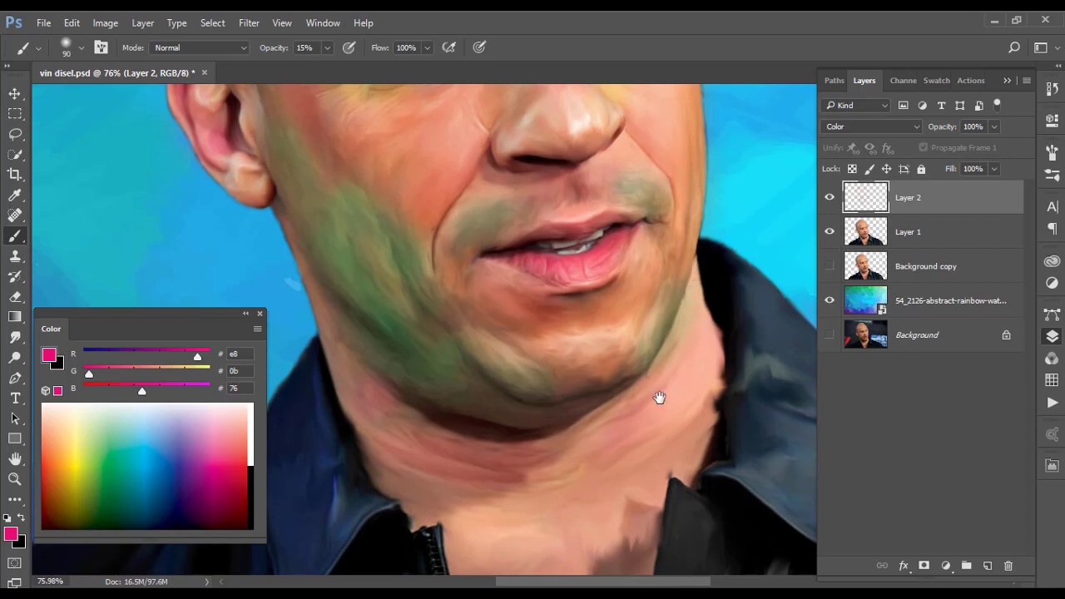
pyautogui.moveTo(659, 398); pyautogui.dragTo(626, 531)
pyautogui.moveTo(64, 444)
pyautogui.mouseDown()
pyautogui.moveTo(81, 452)
pyautogui.moveTo(86, 485)
pyautogui.moveTo(81, 456)
pyautogui.mouseUp()
pyautogui.moveTo(634, 218); pyautogui.dragTo(653, 289)
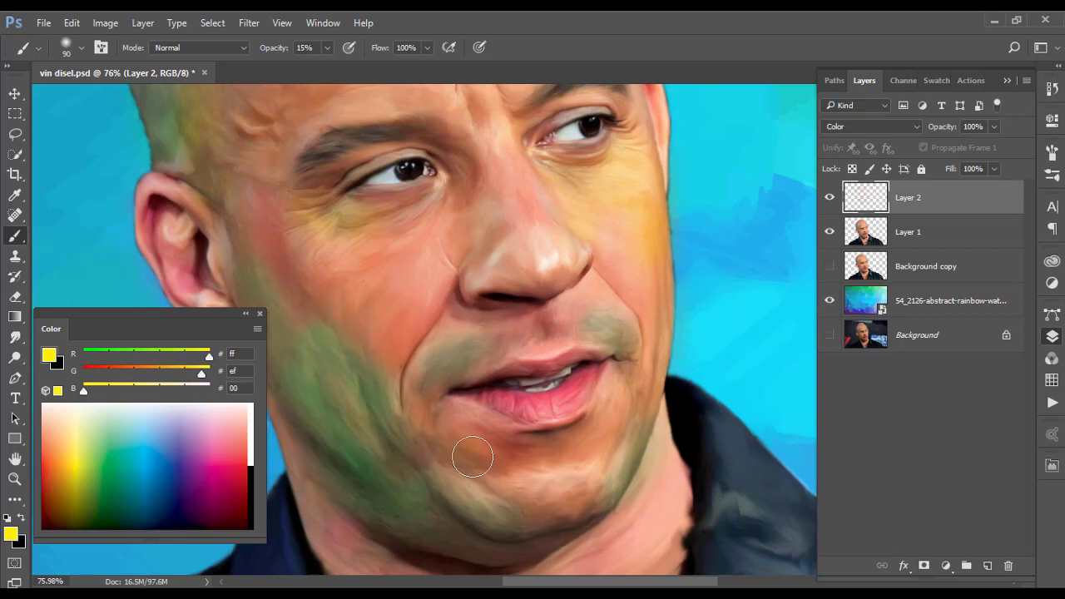
pyautogui.moveTo(371, 343); pyautogui.dragTo(471, 427)
pyautogui.scroll(-3, 552, 374)
pyautogui.scroll(-2, 488, 423)
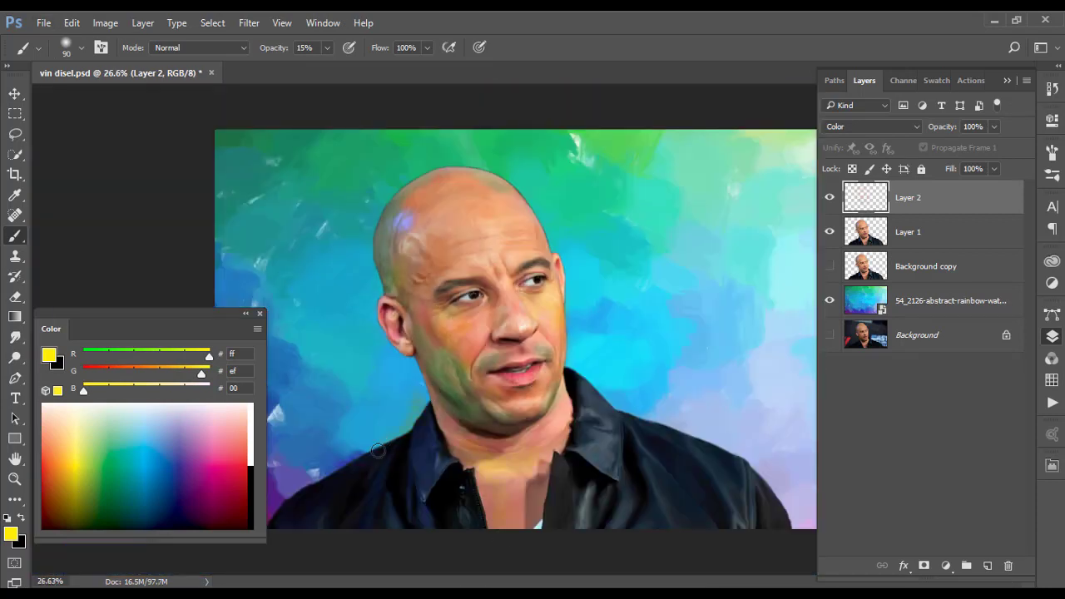
pyautogui.scroll(2, 407, 333)
pyautogui.scroll(3, 425, 388)
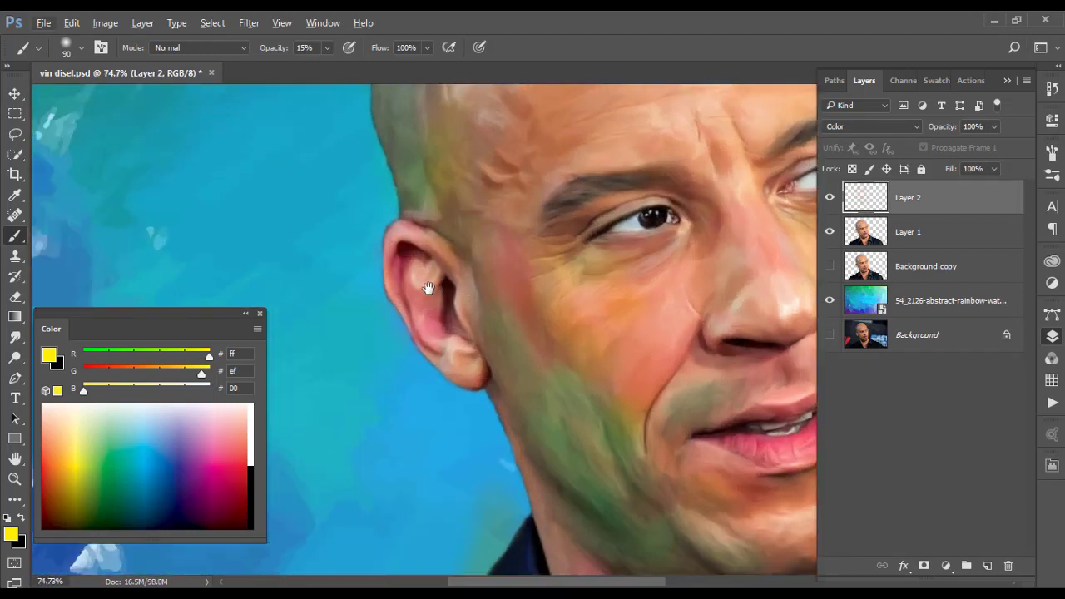
# Load Layer 1's pixels as a selection and set a dark green brush at size 50
pyautogui.rightClick(884, 242)
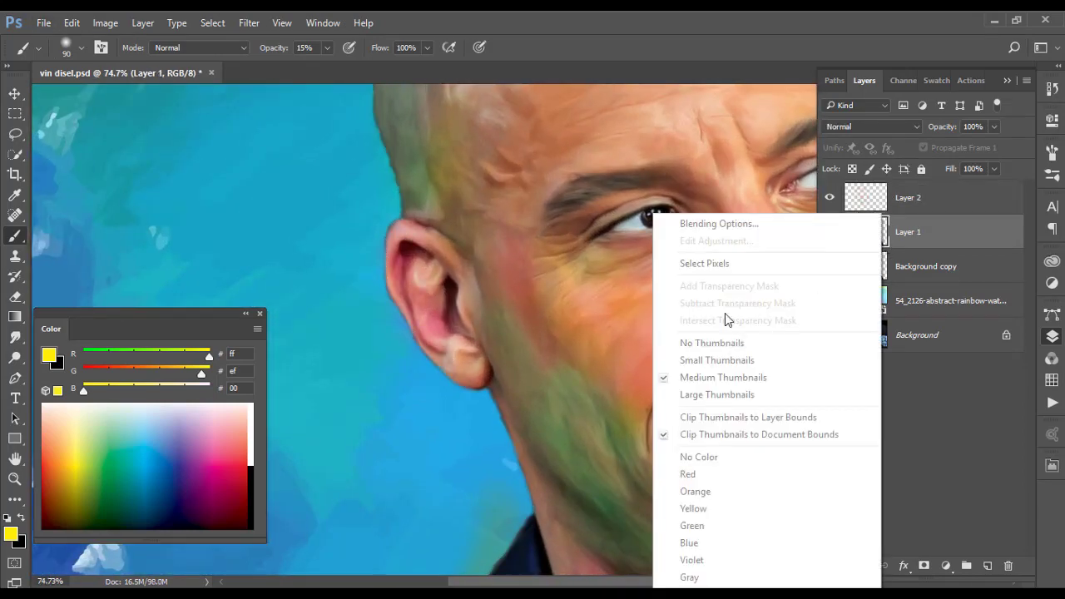
pyautogui.click(704, 263)
pyautogui.moveTo(309, 286); pyautogui.dragTo(363, 458)
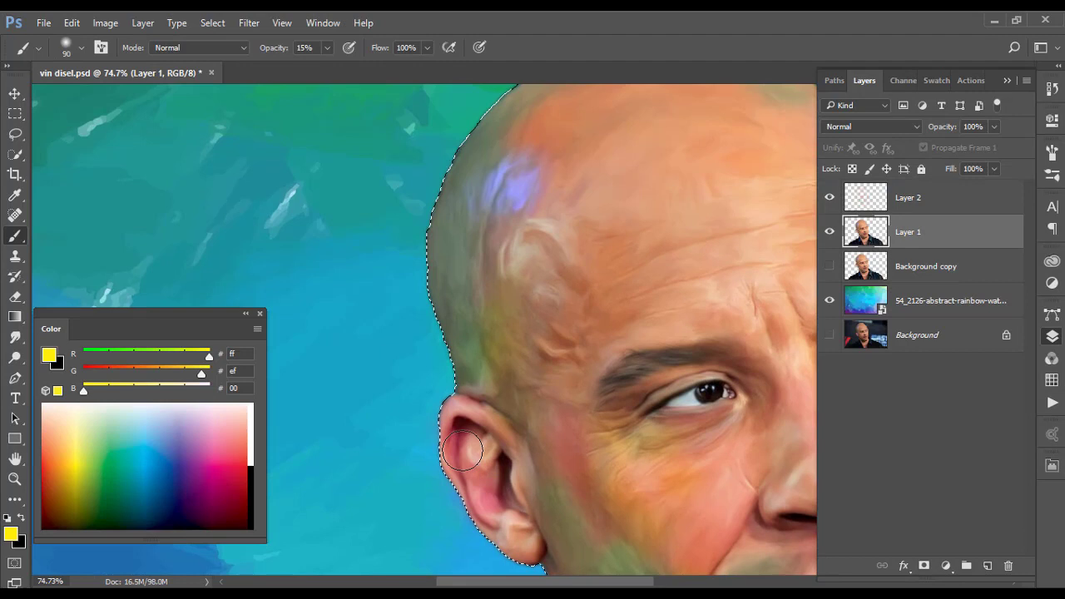
pyautogui.click(112, 480)
pyautogui.press('[')
pyautogui.press('[')
pyautogui.press('[')
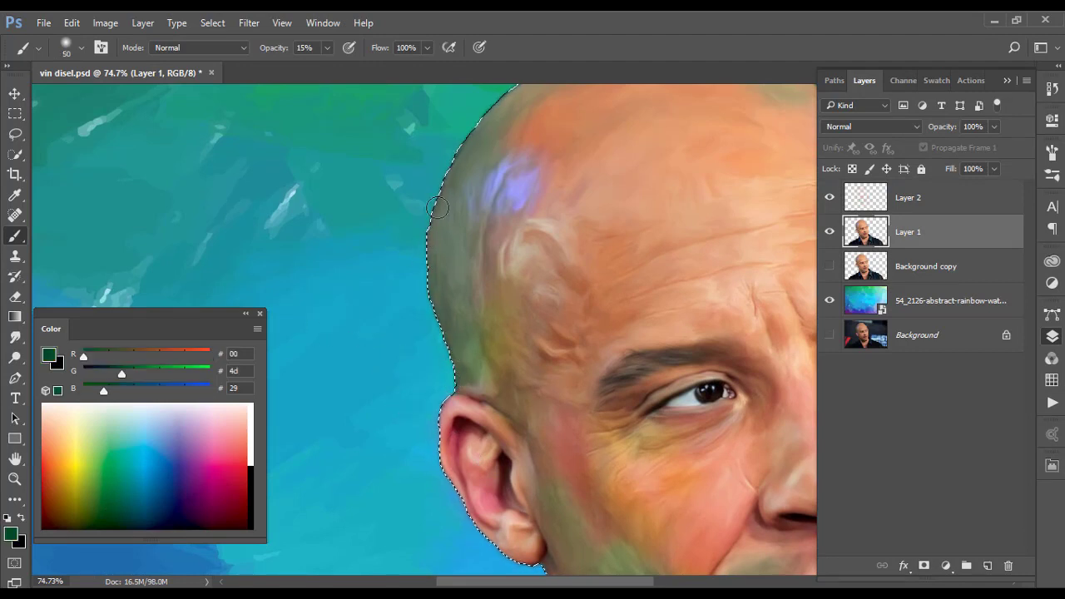
pyautogui.moveTo(464, 143); pyautogui.dragTo(443, 243)
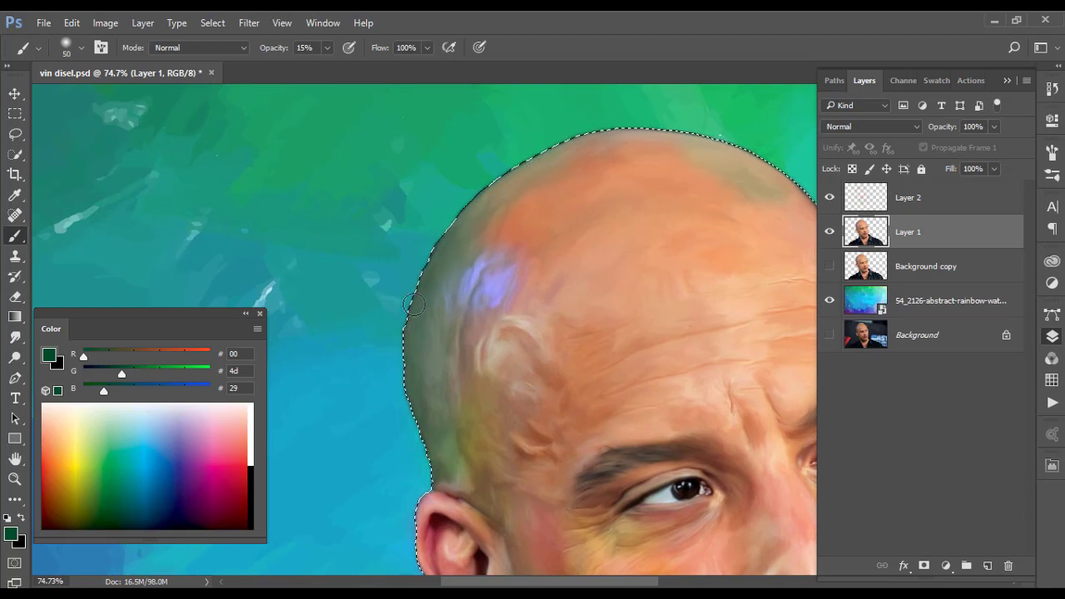
pyautogui.moveTo(412, 431); pyautogui.dragTo(420, 235)
# Paint faint magenta along the ear, then blue at 83% along the jaw and neck
pyautogui.click(217, 472)
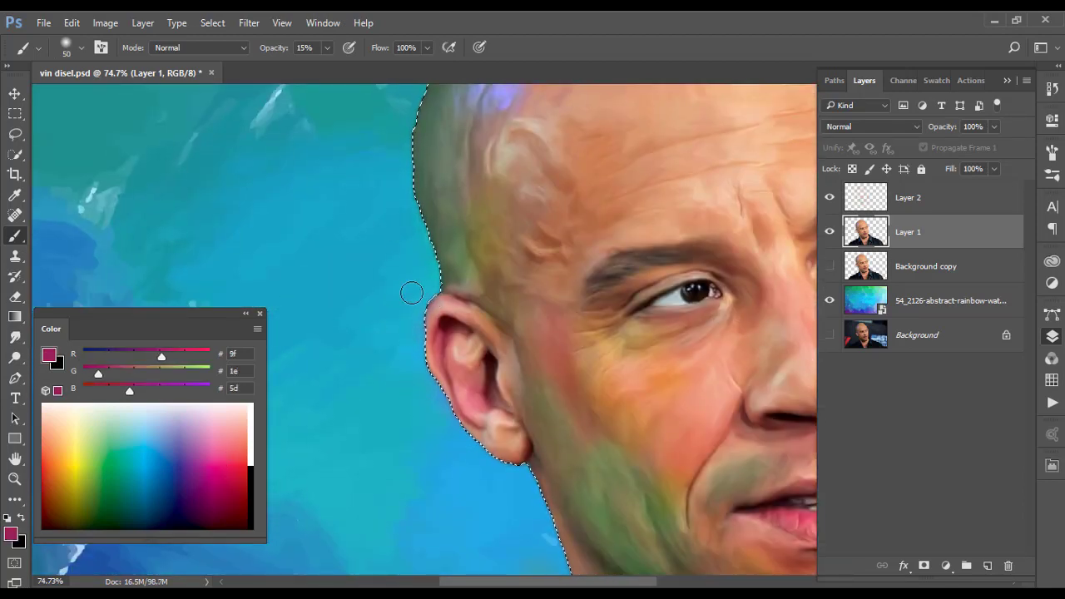
pyautogui.moveTo(443, 406)
pyautogui.mouseDown()
pyautogui.moveTo(492, 460)
pyautogui.moveTo(458, 245)
pyautogui.mouseUp()
pyautogui.click(154, 464)
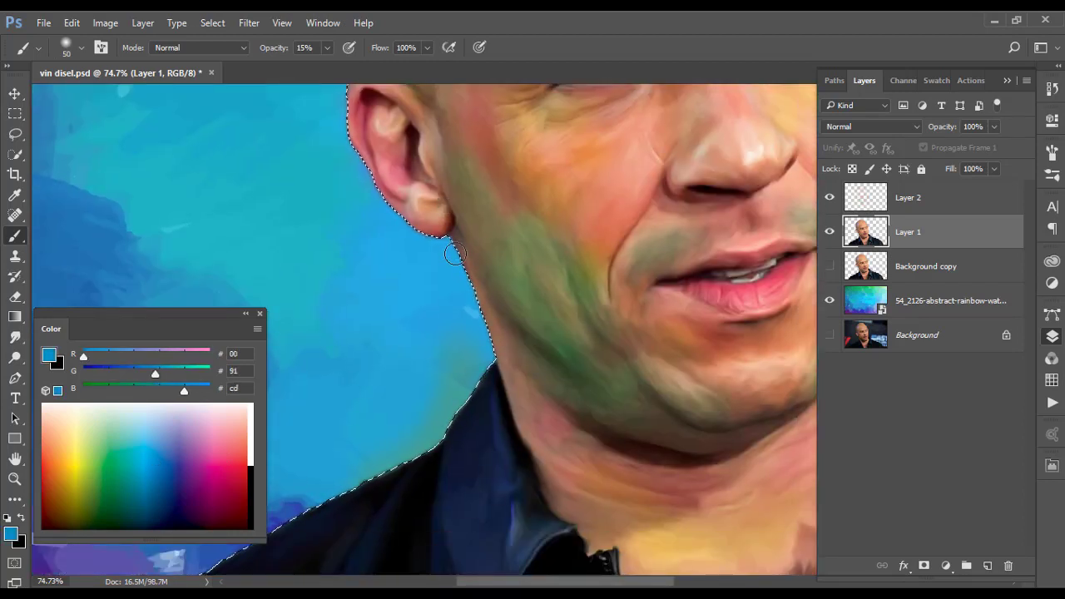
pyautogui.moveTo(472, 315); pyautogui.dragTo(492, 369)
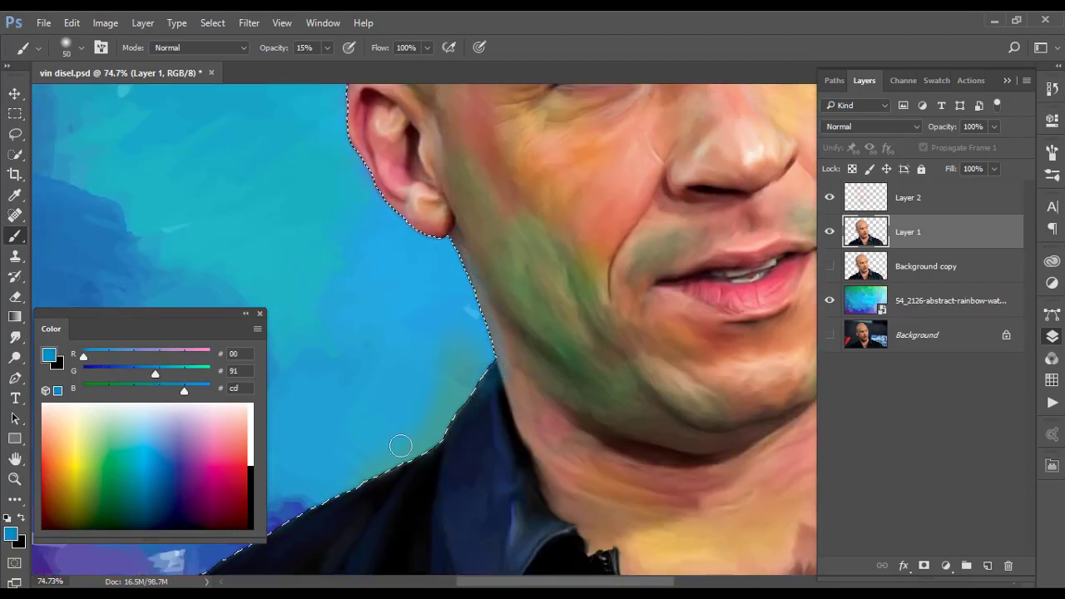
pyautogui.moveTo(274, 48); pyautogui.dragTo(309, 48)
pyautogui.moveTo(494, 377)
pyautogui.mouseDown()
pyautogui.moveTo(619, 230)
pyautogui.moveTo(358, 420)
pyautogui.mouseUp()
pyautogui.moveTo(569, 363); pyautogui.dragTo(660, 271)
# Brush blue along the jacket edge, then try pink strokes at 40% and undo them
pyautogui.moveTo(337, 391); pyautogui.dragTo(283, 470)
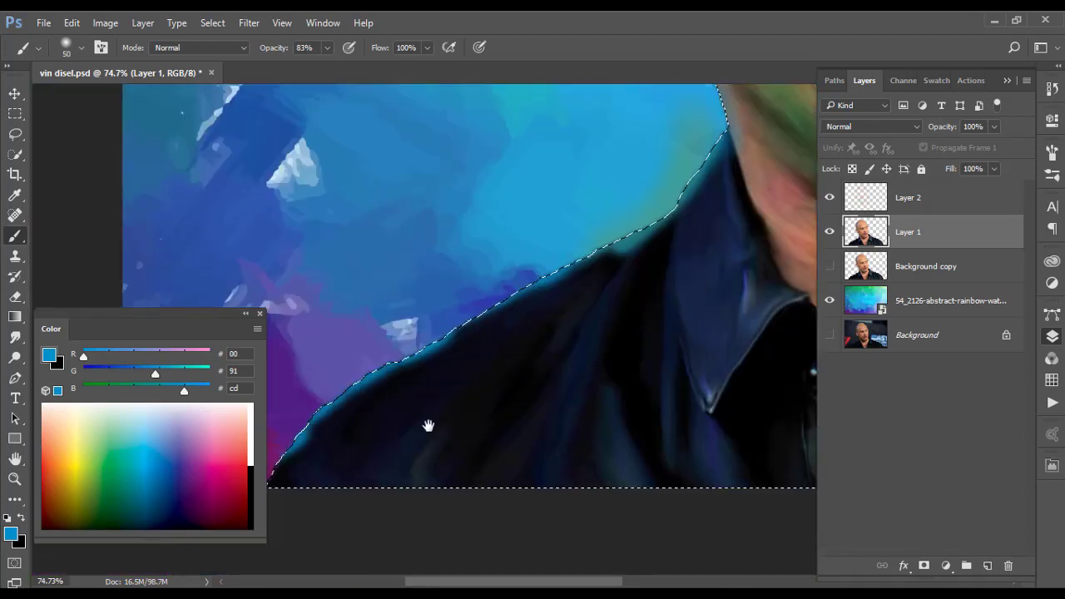
pyautogui.moveTo(428, 424); pyautogui.dragTo(504, 385)
pyautogui.moveTo(357, 416); pyautogui.dragTo(384, 383)
pyautogui.click(204, 468)
pyautogui.moveTo(357, 424); pyautogui.dragTo(439, 326)
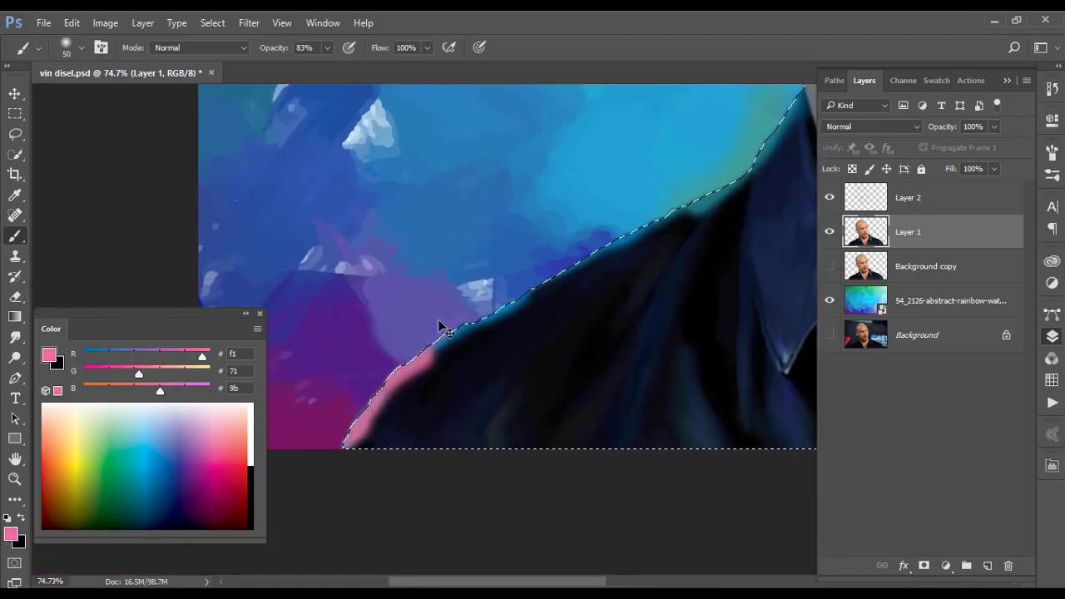
pyautogui.hotkey('ctrl', 'z')
pyautogui.press('4')
pyautogui.moveTo(349, 437)
pyautogui.mouseDown()
pyautogui.moveTo(385, 376)
pyautogui.moveTo(560, 283)
pyautogui.mouseUp()
pyautogui.hotkey('ctrl', 'z')
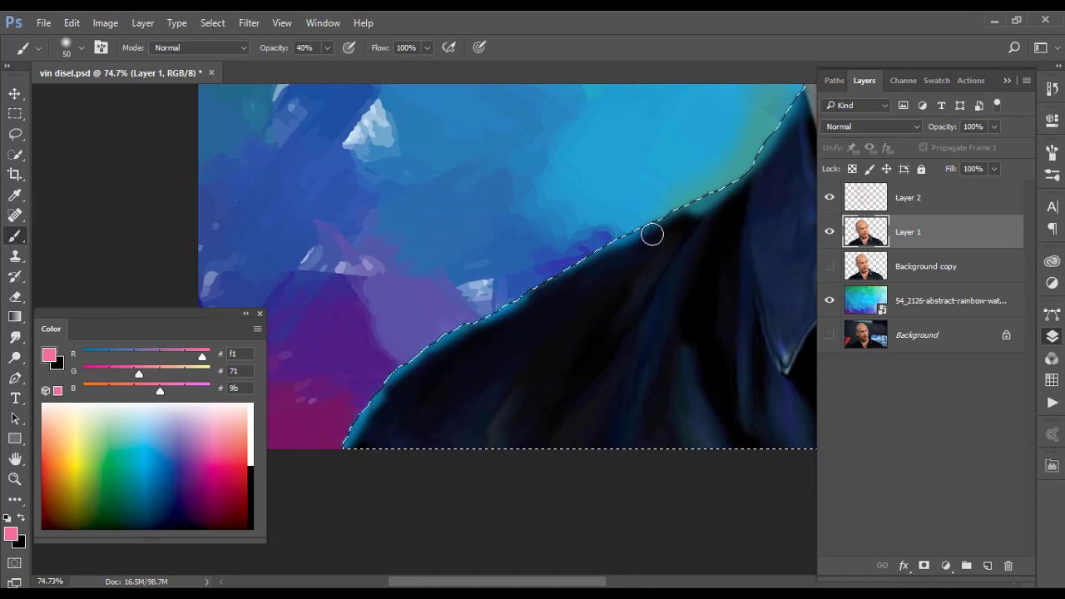
# Paint bright orange at 70% opacity along the face and jacket edge
pyautogui.scroll(-2, 456, 408)
pyautogui.scroll(-4, 456, 408)
pyautogui.scroll(3, 457, 408)
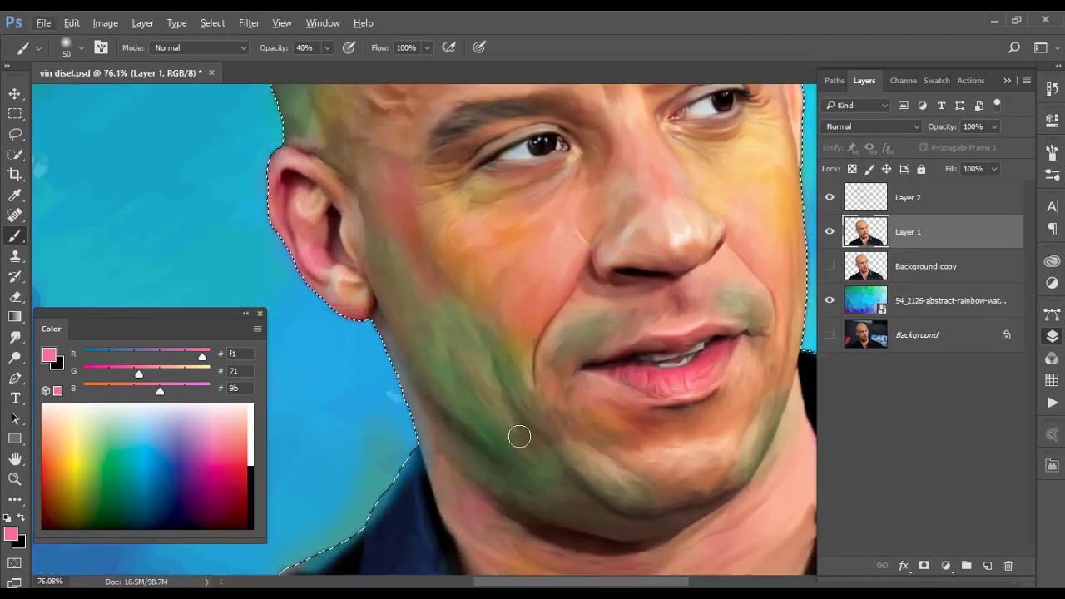
pyautogui.scroll(2, 499, 416)
pyautogui.click(82, 477)
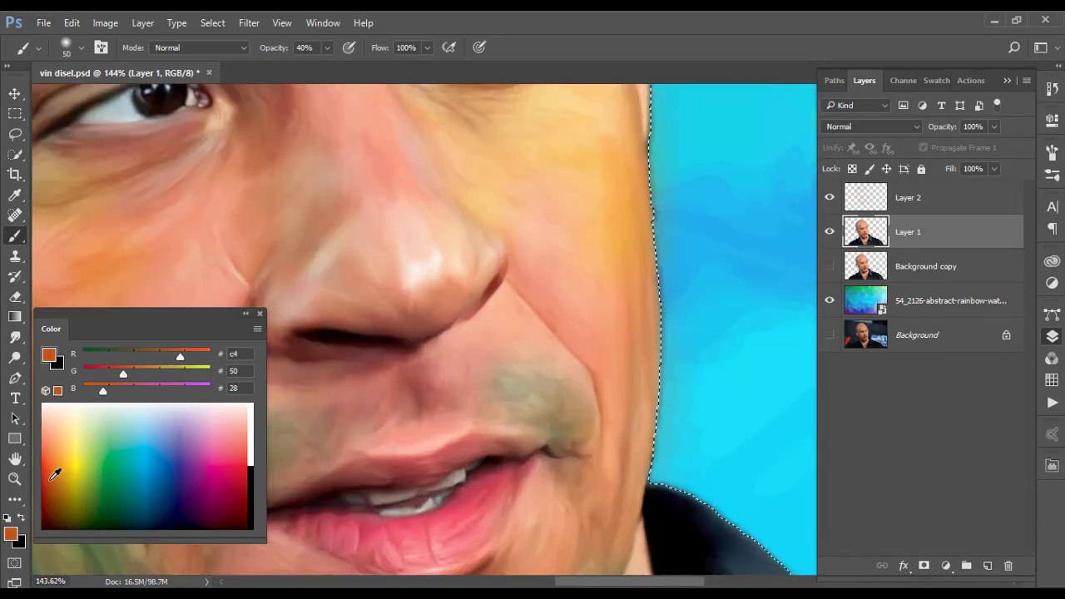
pyautogui.moveTo(53, 471); pyautogui.dragTo(61, 454)
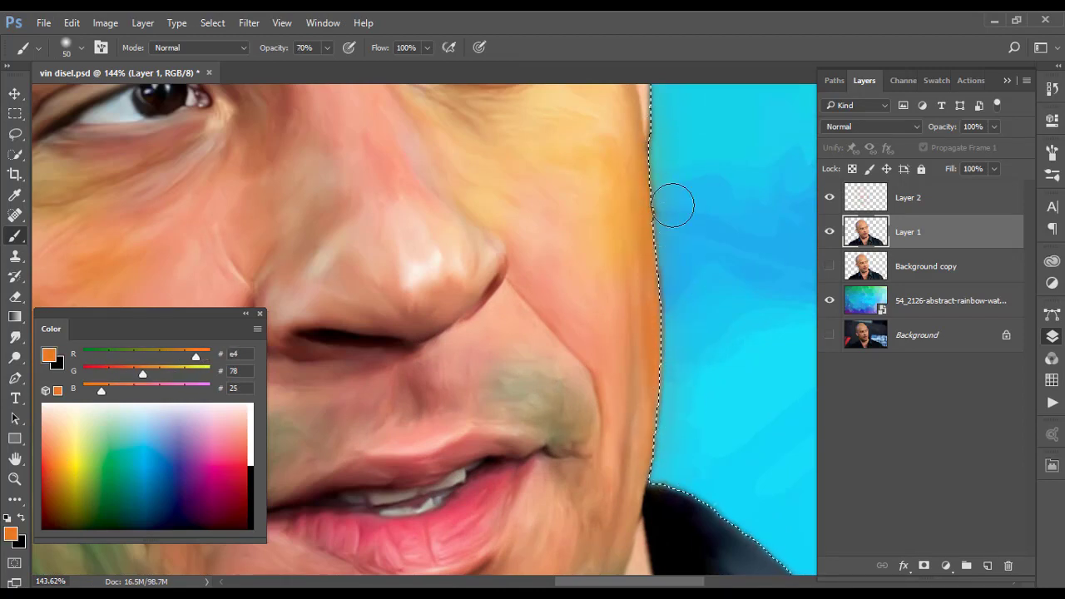
pyautogui.press('7')
pyautogui.moveTo(675, 202); pyautogui.dragTo(659, 500)
pyautogui.moveTo(726, 435); pyautogui.dragTo(638, 326)
pyautogui.moveTo(619, 303); pyautogui.dragTo(773, 519)
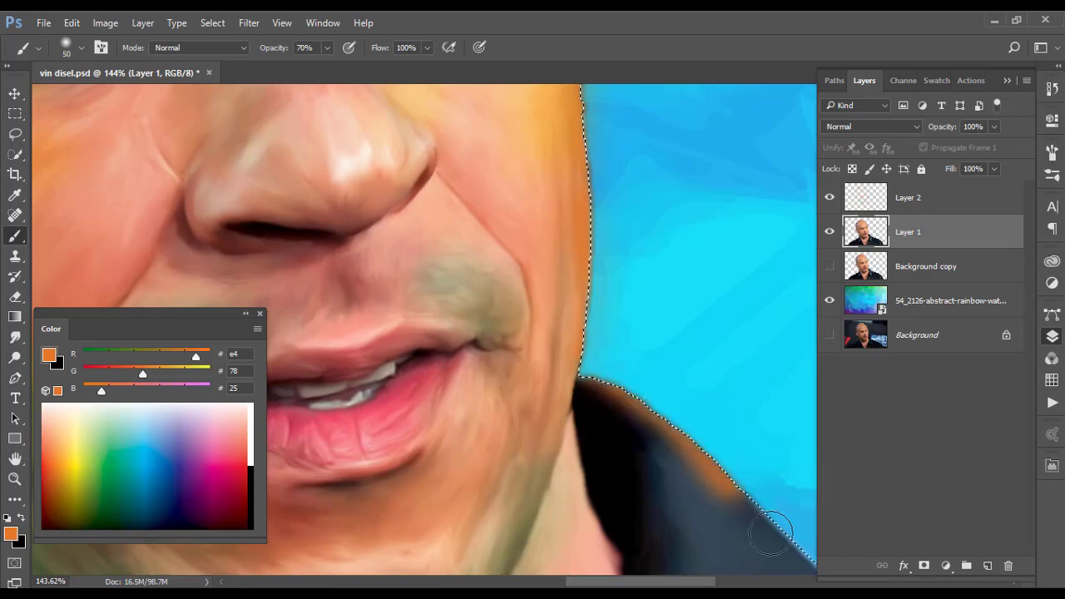
# Brush near-white rim light along the head edge, softening to 20% opacity
pyautogui.scroll(-5, 749, 445)
pyautogui.moveTo(749, 444); pyautogui.dragTo(511, 238)
pyautogui.scroll(-5, 816, 365)
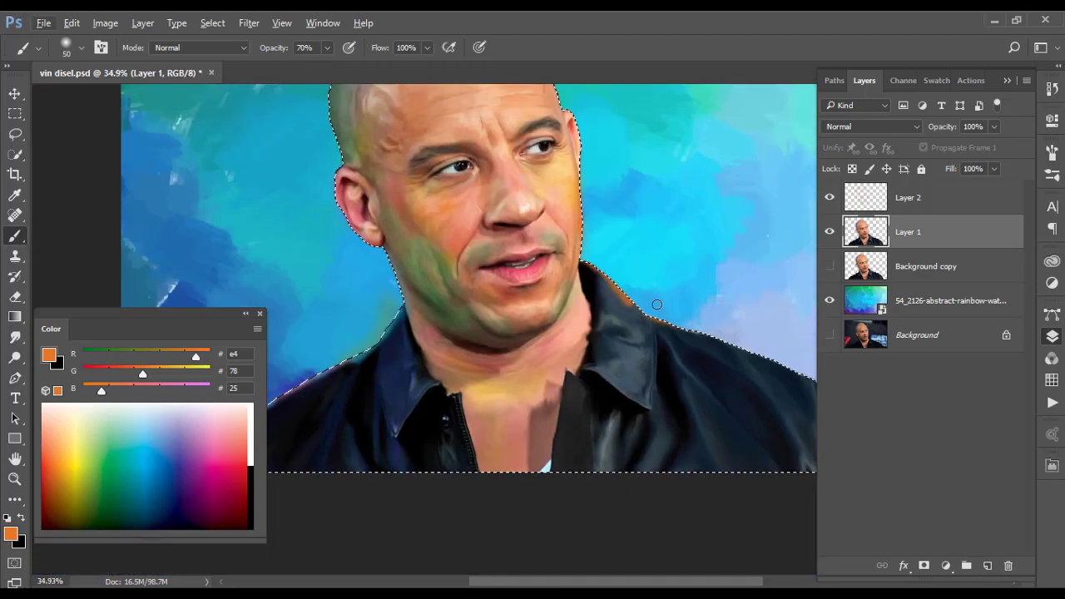
pyautogui.moveTo(821, 380); pyautogui.dragTo(661, 302)
pyautogui.scroll(5, 544, 337)
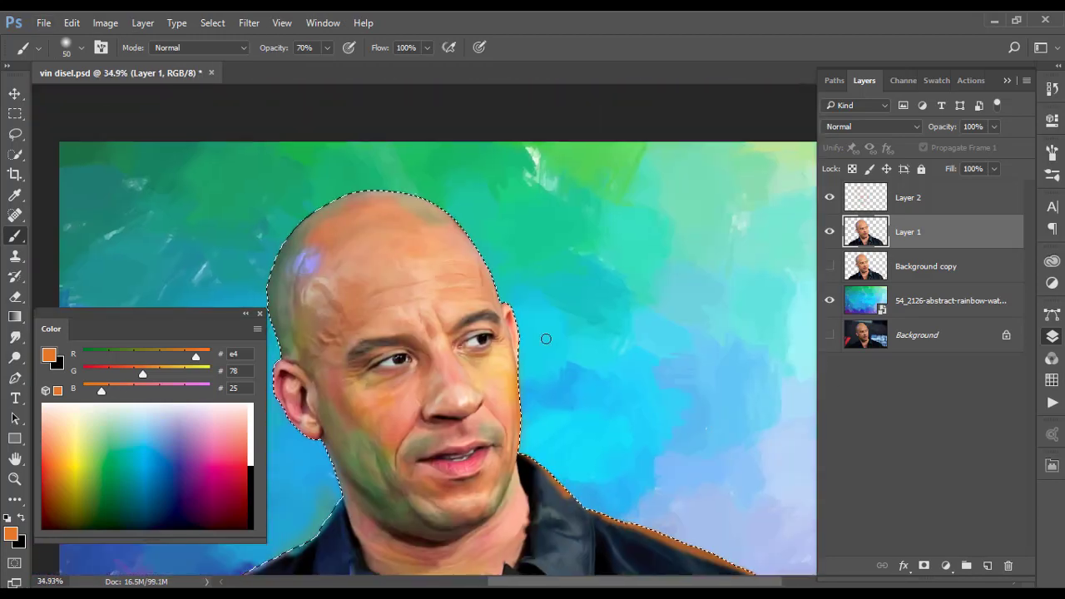
pyautogui.scroll(3, 469, 228)
pyautogui.scroll(5, 468, 228)
pyautogui.click(83, 404)
pyautogui.moveTo(275, 264)
pyautogui.mouseDown()
pyautogui.moveTo(523, 373)
pyautogui.moveTo(630, 542)
pyautogui.moveTo(483, 318)
pyautogui.mouseUp()
pyautogui.moveTo(537, 453)
pyautogui.mouseDown()
pyautogui.moveTo(433, 274)
pyautogui.moveTo(580, 380)
pyautogui.moveTo(138, 229)
pyautogui.mouseUp()
pyautogui.press('2')
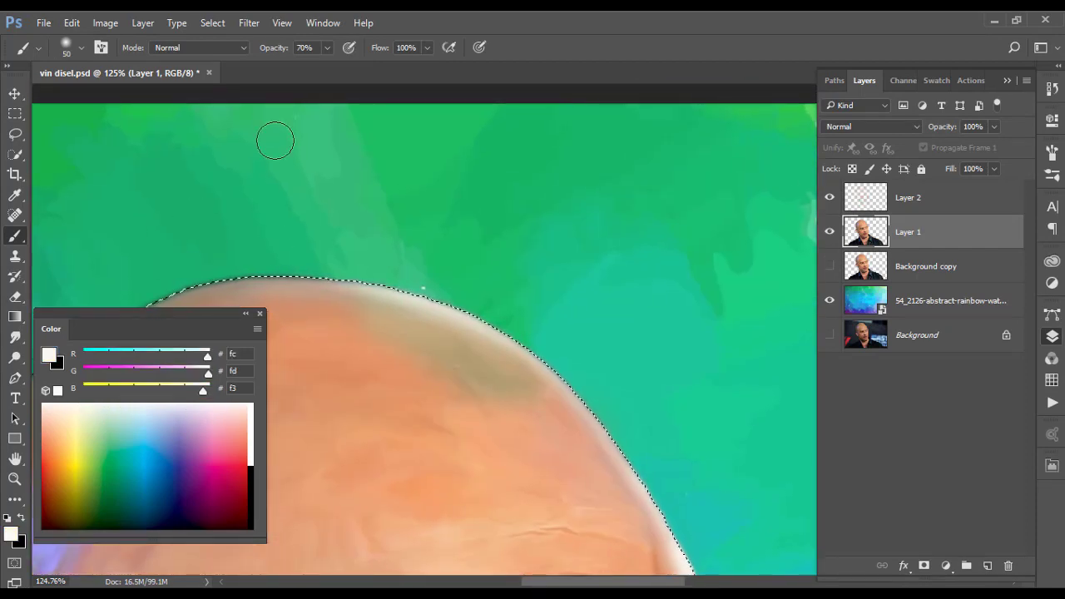
pyautogui.moveTo(273, 138); pyautogui.dragTo(261, 266)
pyautogui.moveTo(663, 380)
pyautogui.mouseDown()
pyautogui.moveTo(432, 319)
pyautogui.moveTo(658, 423)
pyautogui.moveTo(617, 237)
pyautogui.mouseUp()
pyautogui.moveTo(528, 247); pyautogui.dragTo(677, 488)
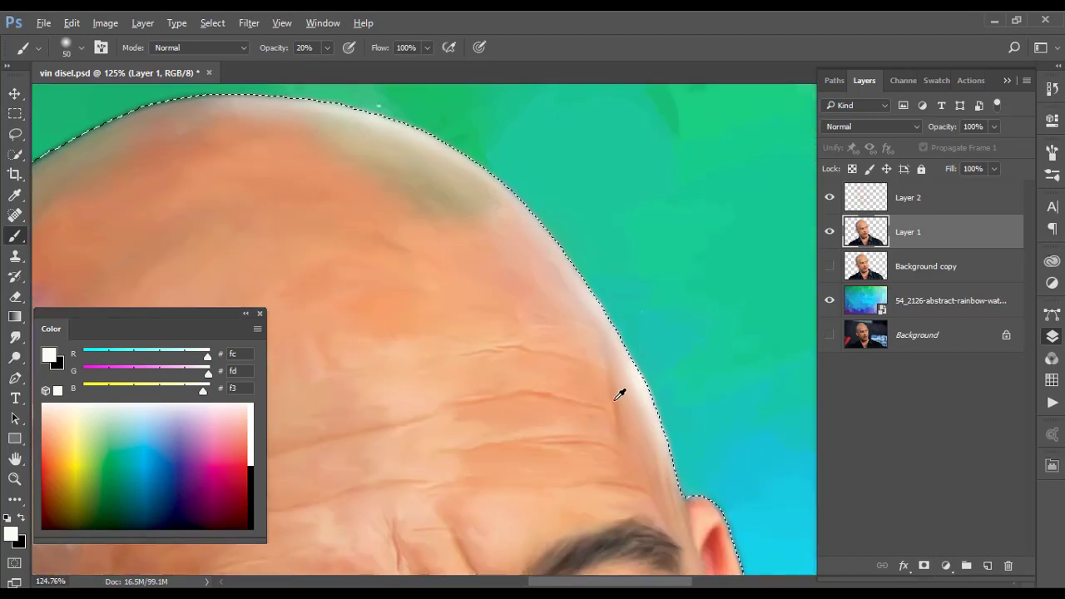
# Set the colour to orange cc6633 and darken the skin along the head edge
pyautogui.keyDown('alt'); pyautogui.click(352, 400); pyautogui.keyUp('alt')
pyautogui.click(49, 356)
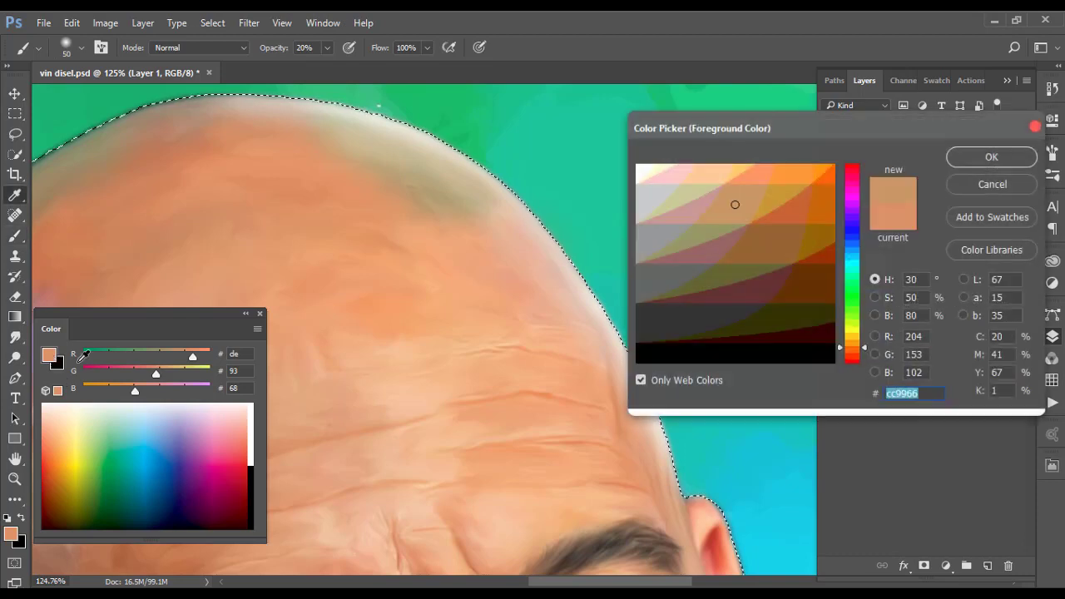
pyautogui.moveTo(772, 200)
pyautogui.mouseDown()
pyautogui.moveTo(751, 246)
pyautogui.moveTo(772, 199)
pyautogui.mouseUp()
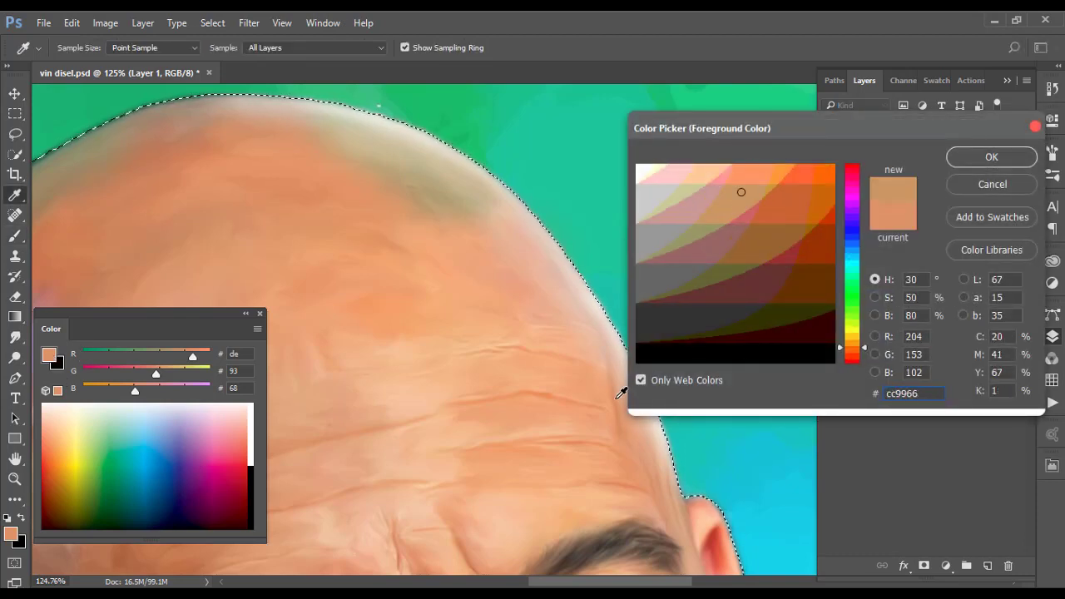
pyautogui.click(961, 162)
pyautogui.press('b')
pyautogui.scroll(5, 625, 388)
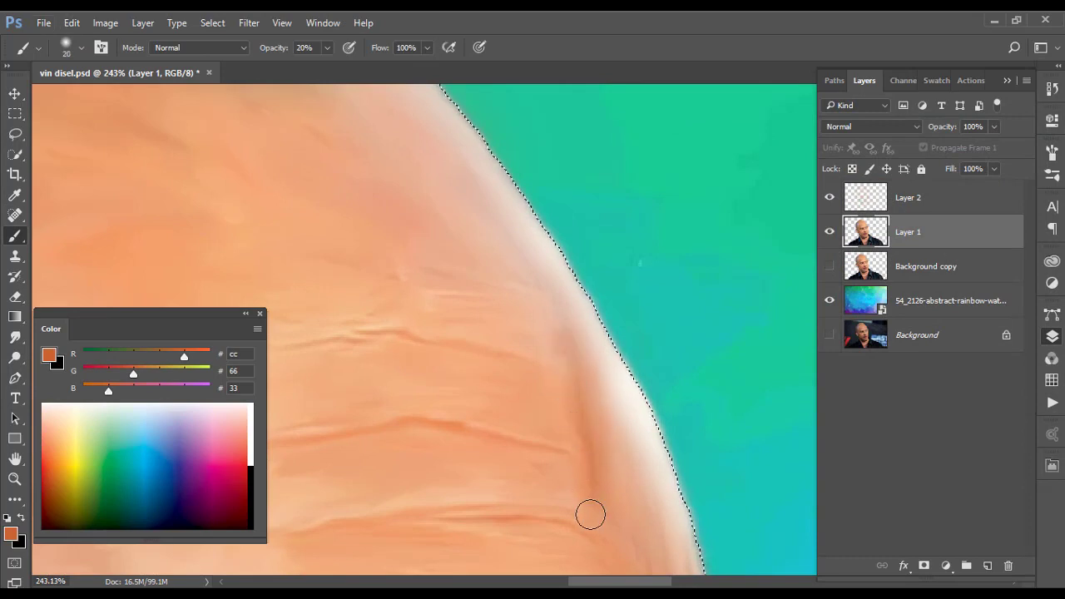
pyautogui.moveTo(568, 328); pyautogui.dragTo(480, 194)
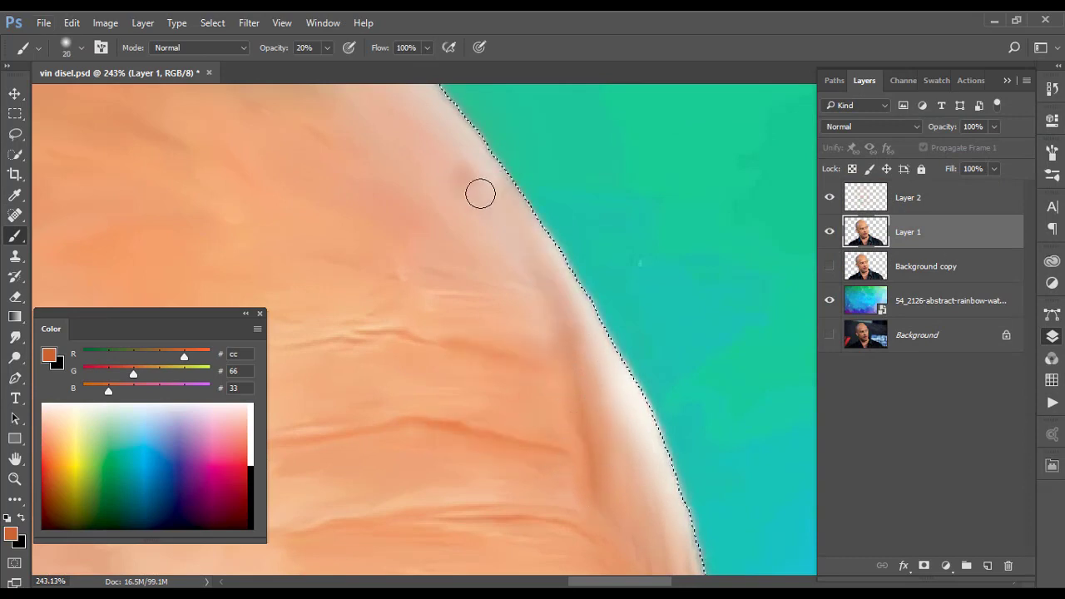
pyautogui.scroll(-5, 594, 423)
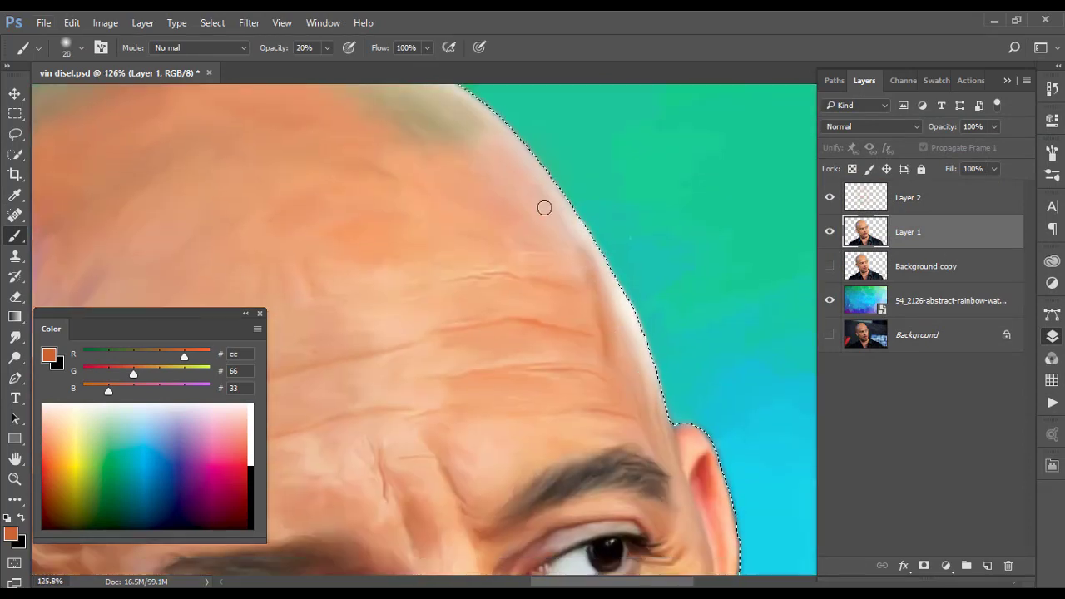
pyautogui.scroll(-3, 676, 293)
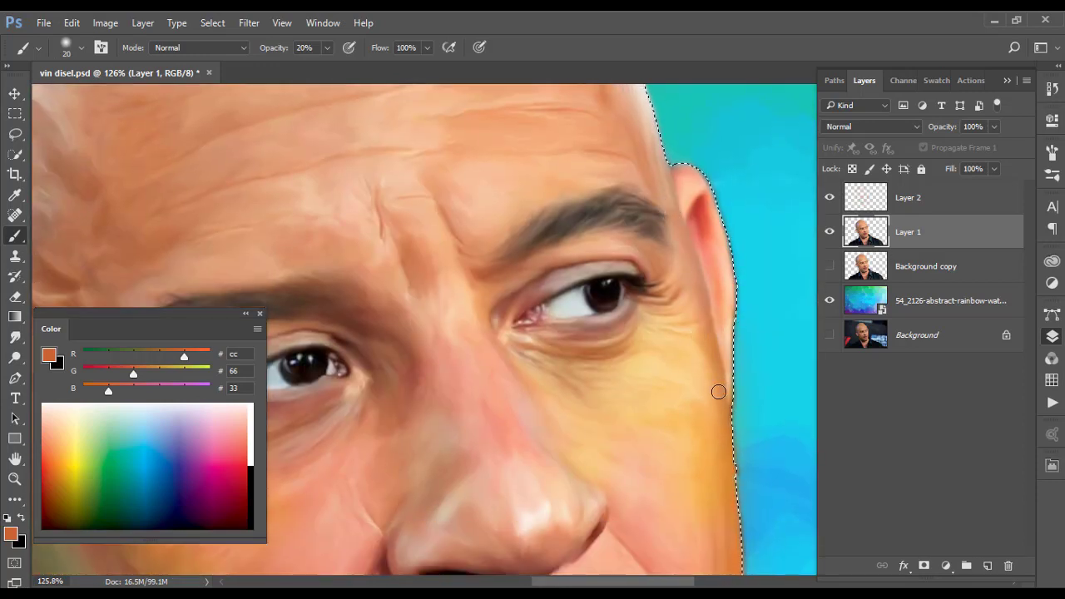
pyautogui.scroll(-2, 718, 392)
pyautogui.hscroll(-1, 639, 238)
pyautogui.scroll(-1, 647, 291)
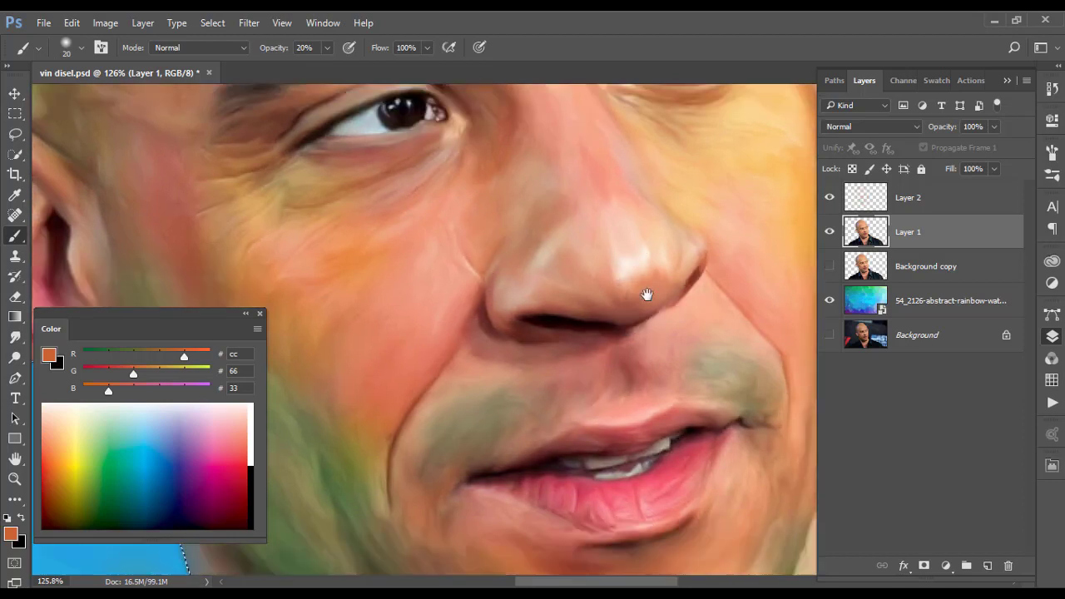
pyautogui.scroll(-2, 462, 367)
pyautogui.hscroll(-1, 462, 367)
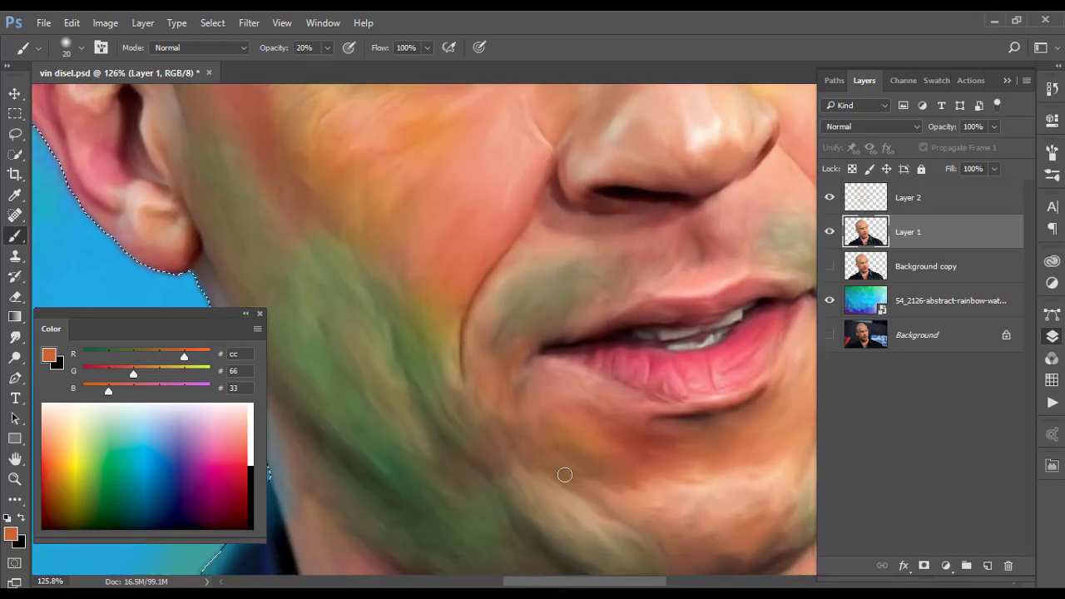
pyautogui.scroll(1, 518, 445)
pyautogui.hscroll(2, 703, 371)
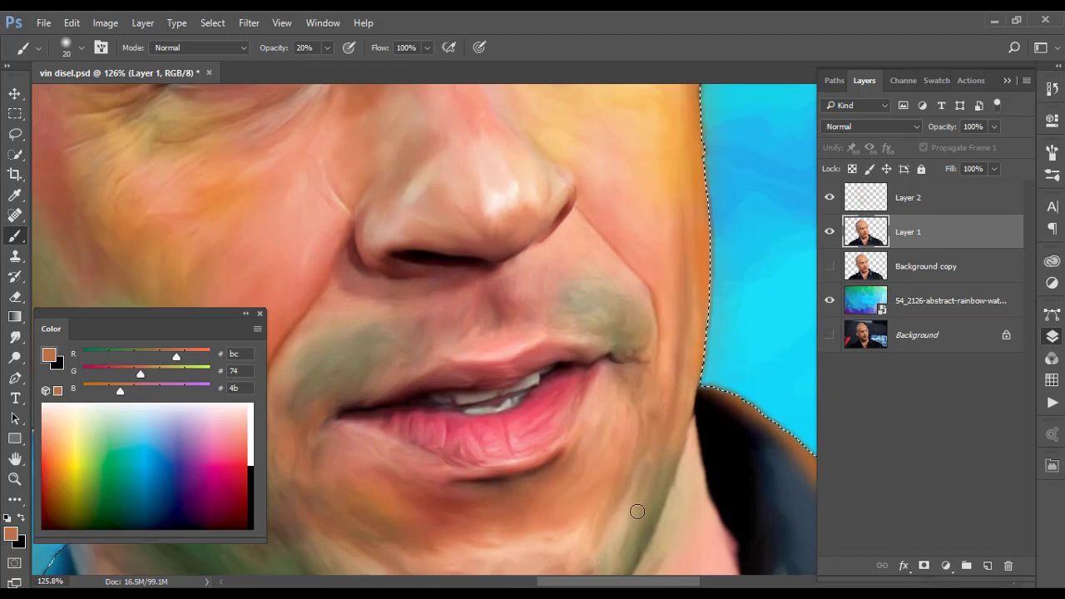
pyautogui.scroll(2, 658, 286)
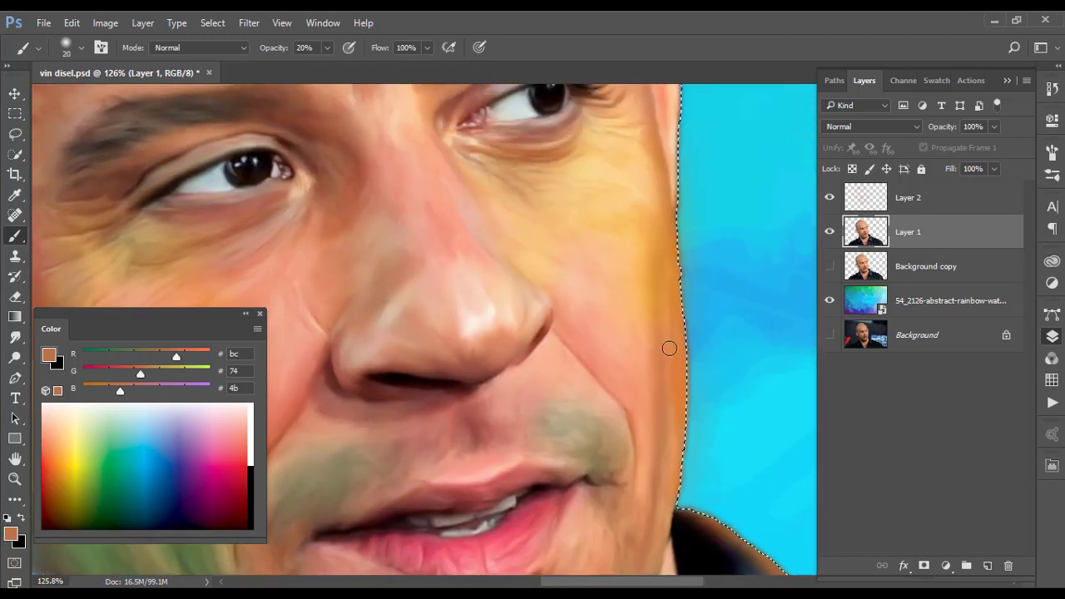
pyautogui.scroll(-3, 669, 348)
pyautogui.scroll(-2, 670, 348)
pyautogui.scroll(2, 486, 381)
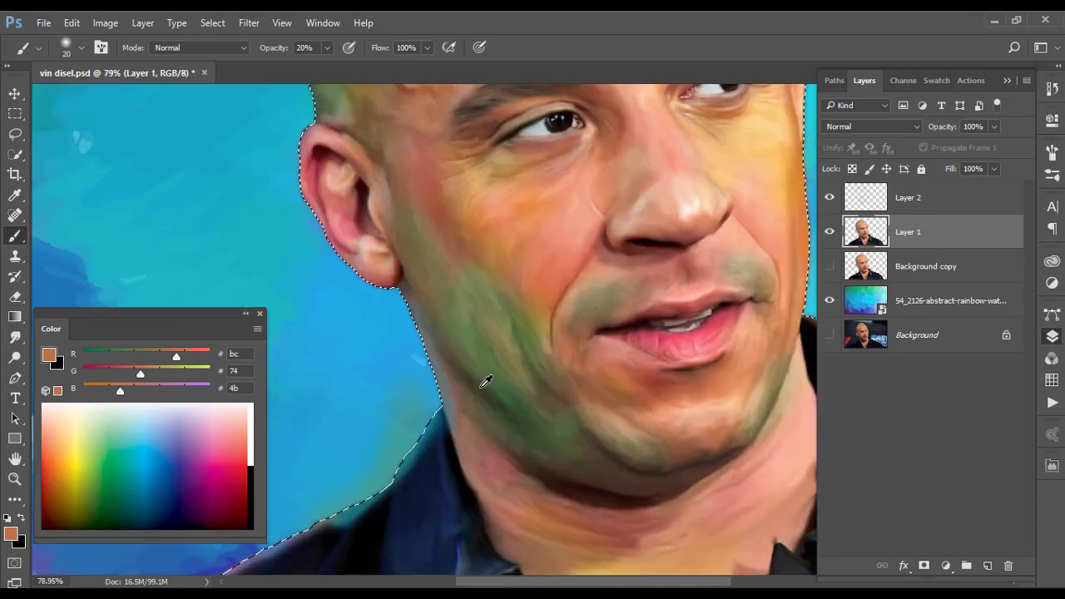
pyautogui.scroll(2, 486, 381)
# Sample the jaw tone and brush a very dark olive over the green jaw area
pyautogui.keyDown('alt'); pyautogui.click(450, 336); pyautogui.keyUp('alt')
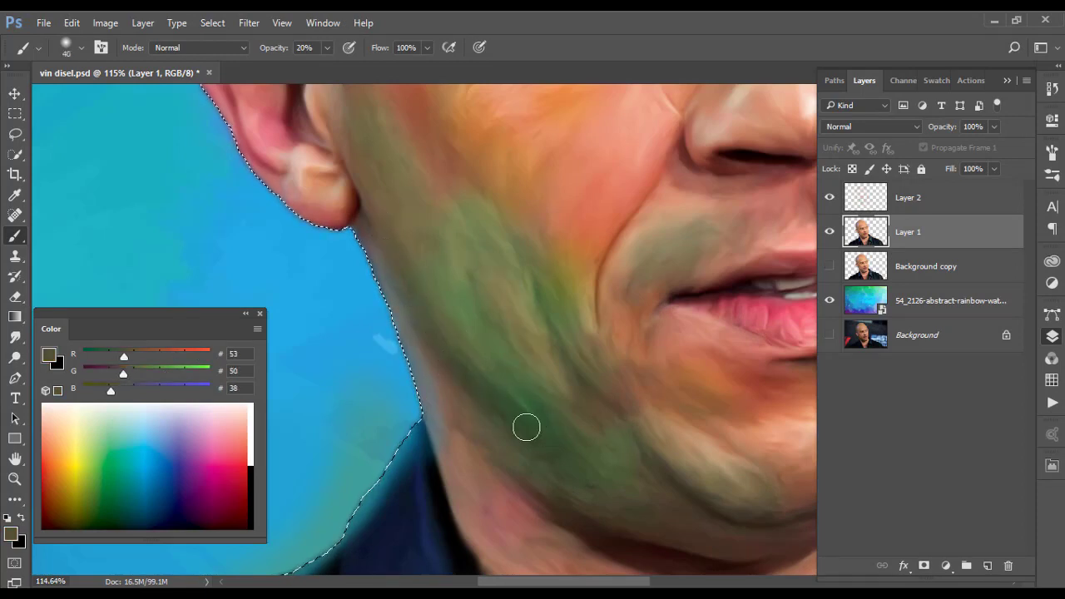
pyautogui.keyDown('alt'); pyautogui.click(584, 368); pyautogui.keyUp('alt')
pyautogui.click(10, 534)
pyautogui.click(717, 308)
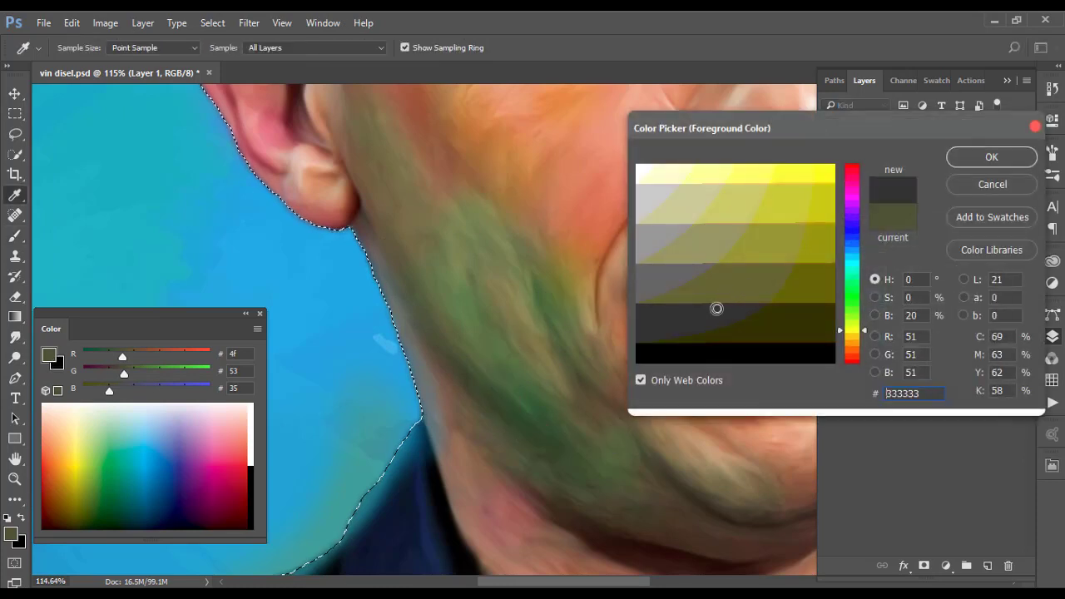
pyautogui.click(960, 166)
pyautogui.moveTo(540, 268); pyautogui.dragTo(593, 403)
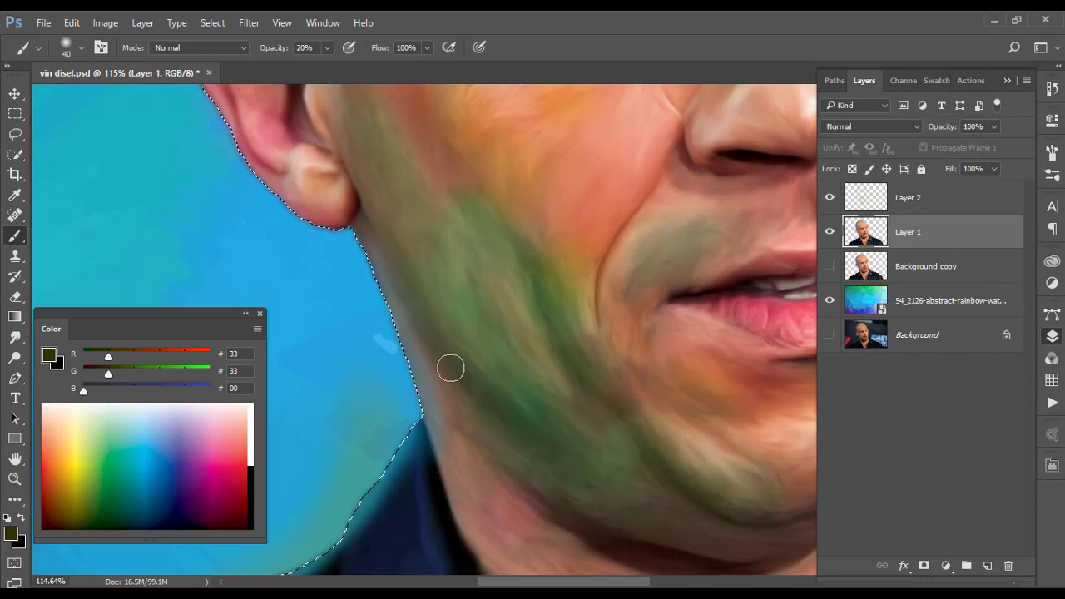
pyautogui.scroll(-3, 573, 450)
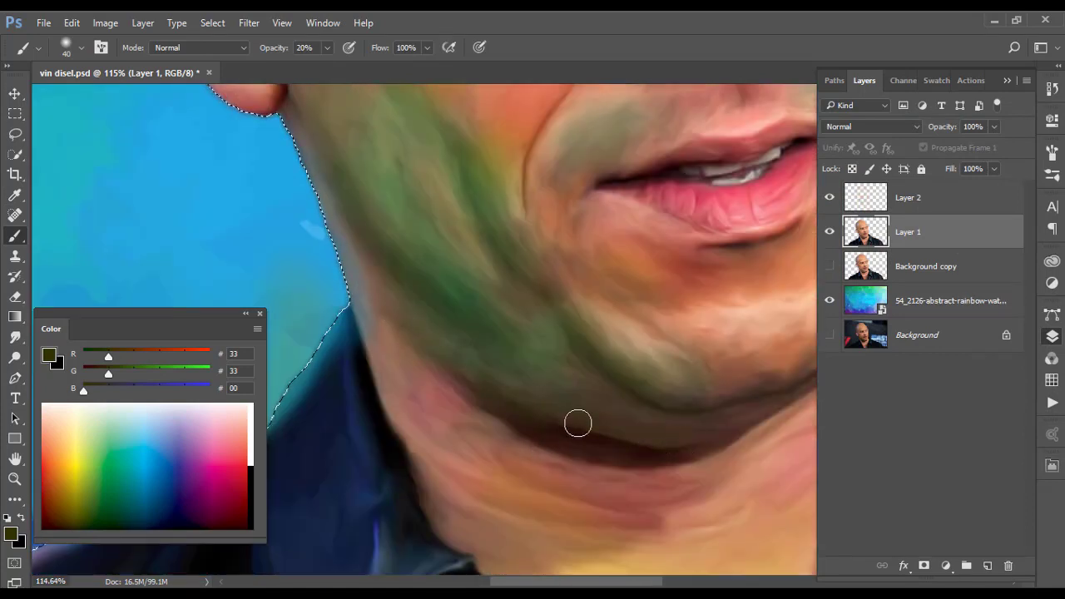
pyautogui.moveTo(742, 396); pyautogui.dragTo(612, 405)
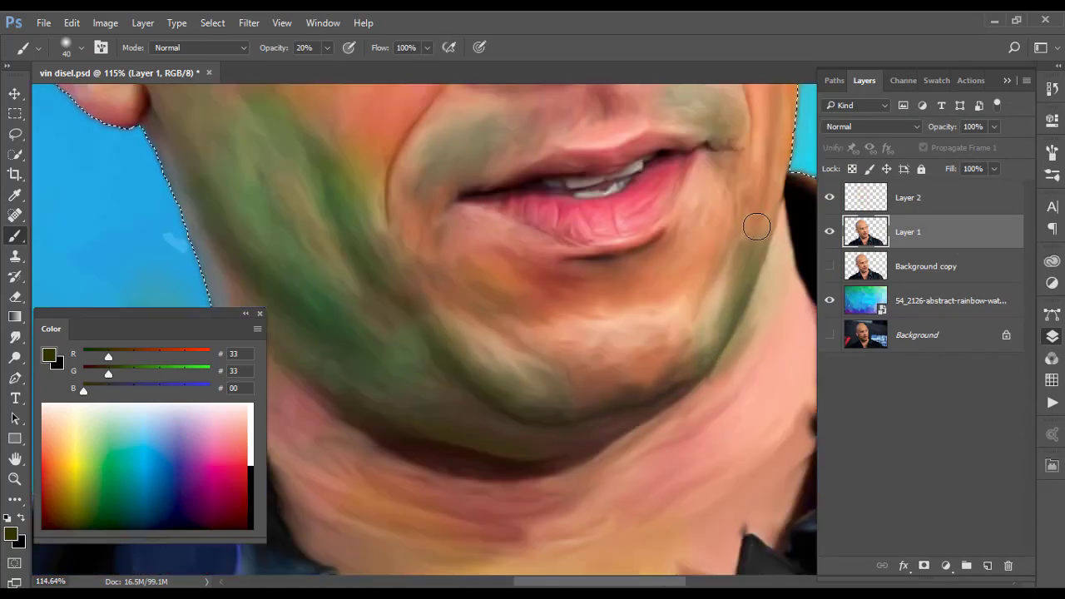
pyautogui.scroll(-2, 689, 391)
pyautogui.scroll(-3, 677, 369)
pyautogui.scroll(2, 519, 340)
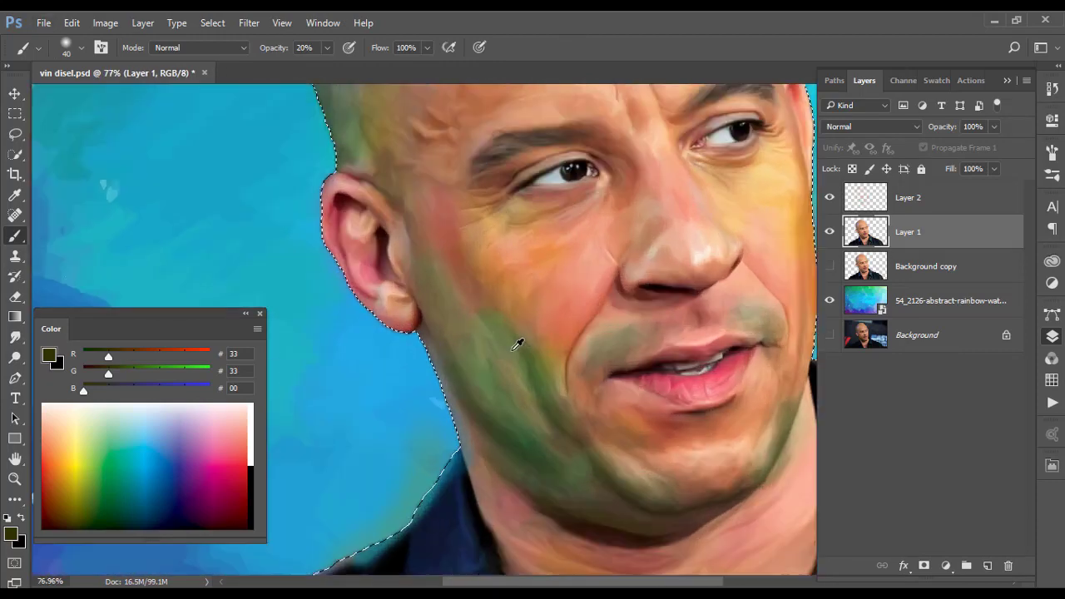
pyautogui.scroll(3, 536, 399)
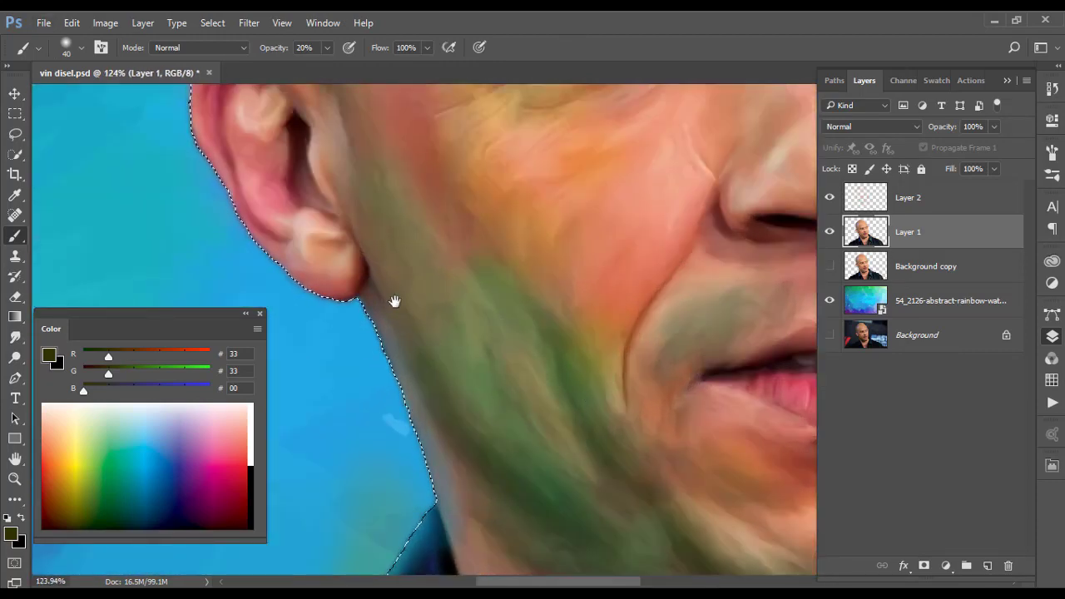
pyautogui.moveTo(392, 295); pyautogui.dragTo(397, 323)
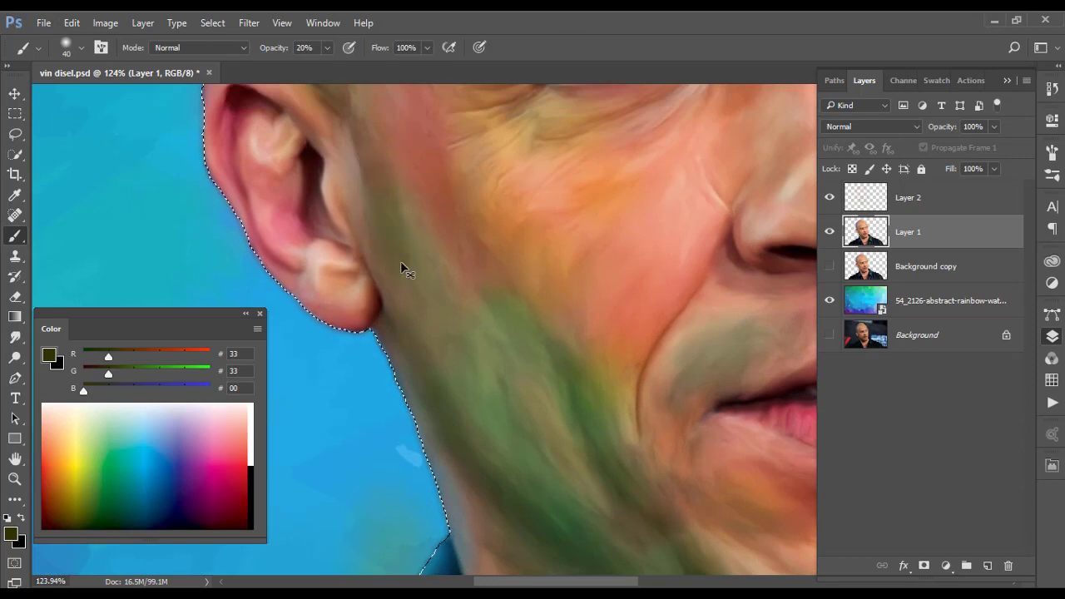
# Set the foreground to dark brown #663300 and shade the cheek down toward the jaw
pyautogui.keyDown('alt'); pyautogui.click(377, 171); pyautogui.keyUp('alt')
pyautogui.click(46, 361)
pyautogui.write('663300')
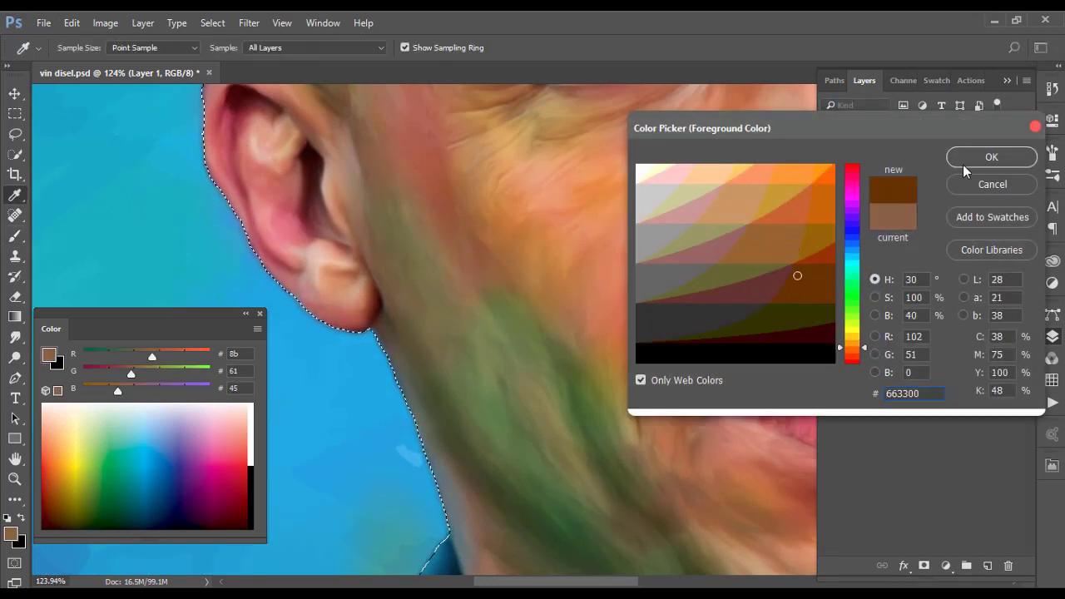
pyautogui.click(990, 155)
pyautogui.moveTo(364, 143); pyautogui.dragTo(401, 342)
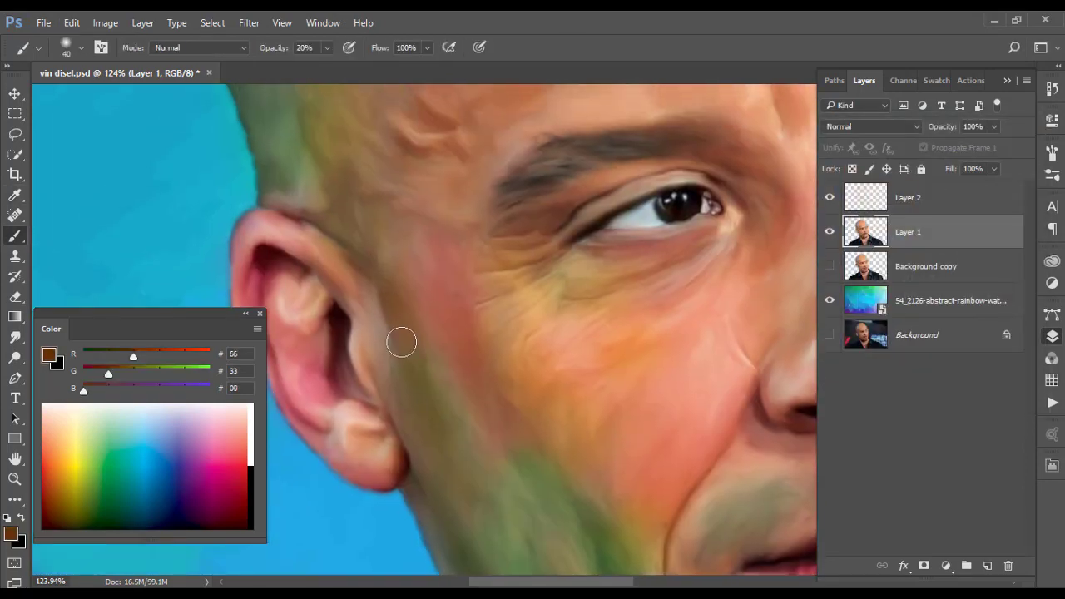
pyautogui.moveTo(379, 238); pyautogui.dragTo(421, 366)
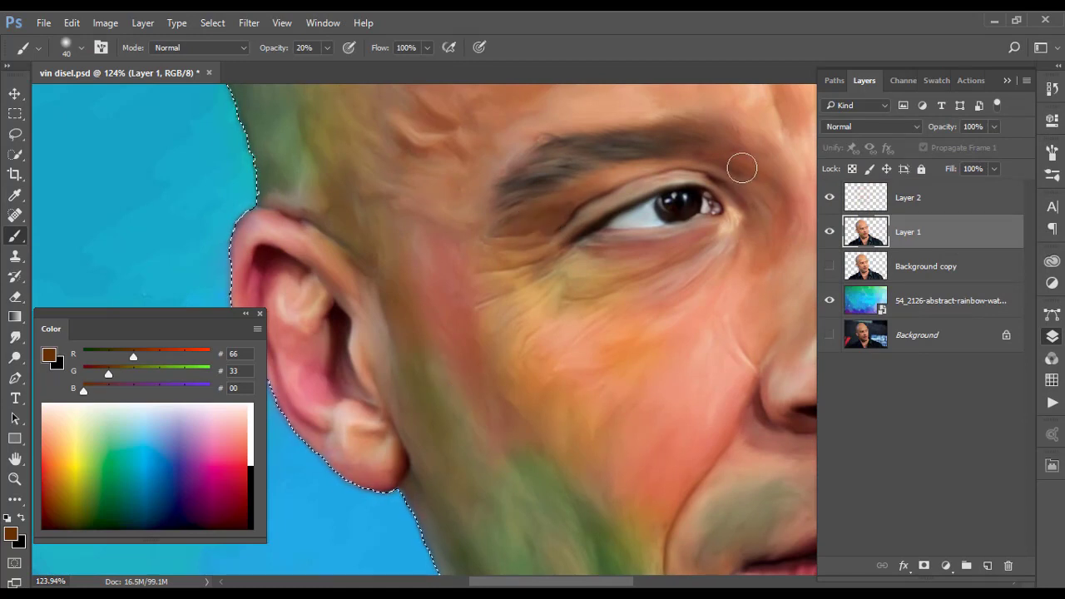
pyautogui.scroll(-3, 749, 199)
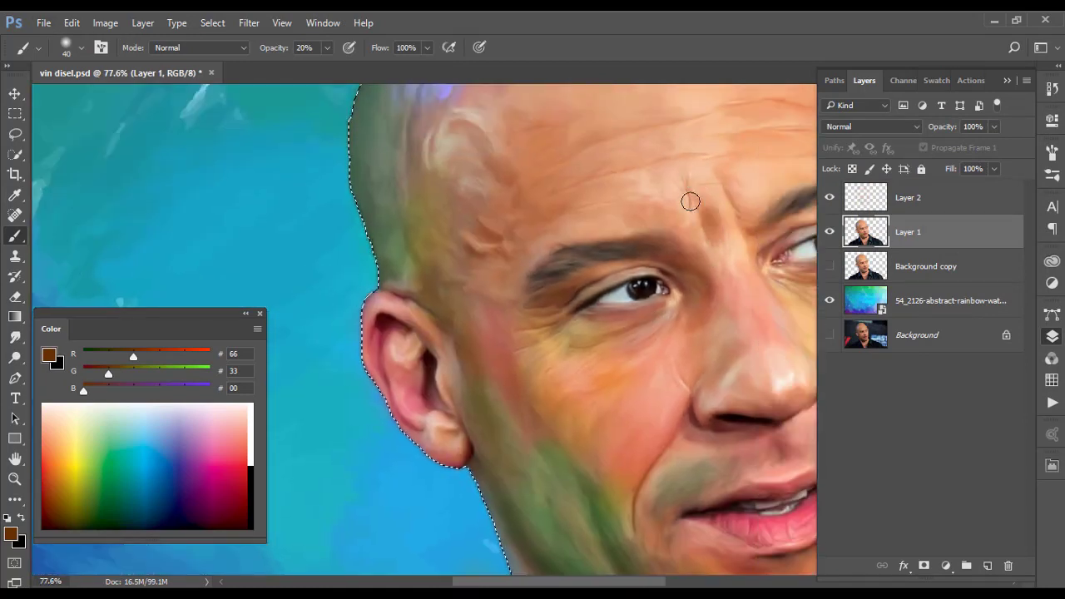
pyautogui.scroll(-2, 578, 208)
pyautogui.scroll(-3, 578, 207)
# Hide Layer 2's painted colour tints
pyautogui.click(829, 197)
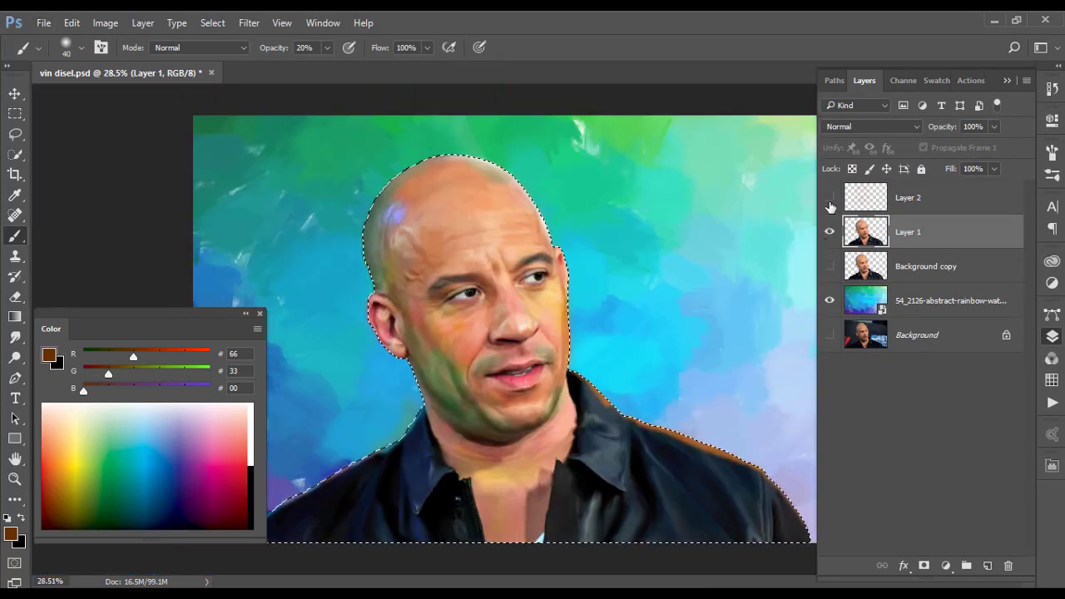
pyautogui.scroll(3, 442, 399)
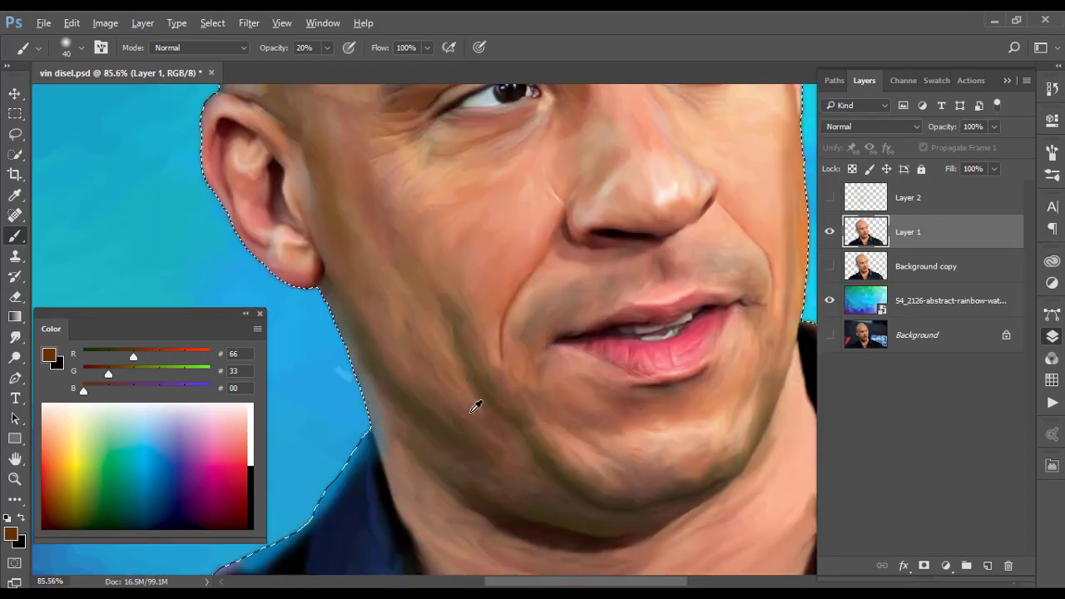
pyautogui.scroll(-2, 475, 405)
pyautogui.scroll(1, 659, 308)
pyautogui.scroll(1, 535, 286)
# Restore the figure's outline selection and pick near-white f5f0f7 as the paint colour
pyautogui.hotkey('ctrl', 'h')
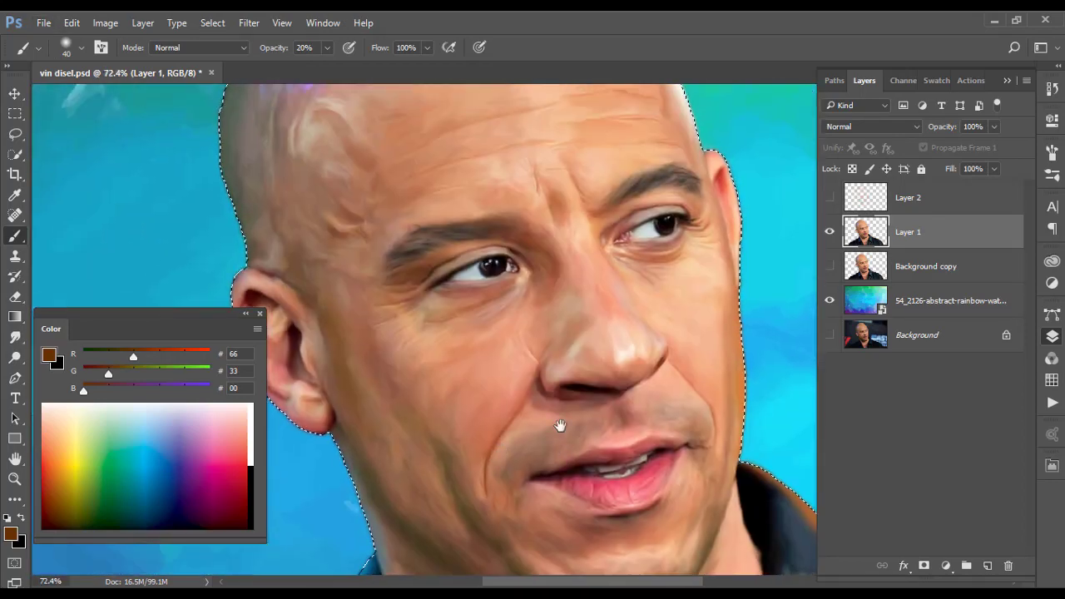
pyautogui.scroll(-3, 738, 418)
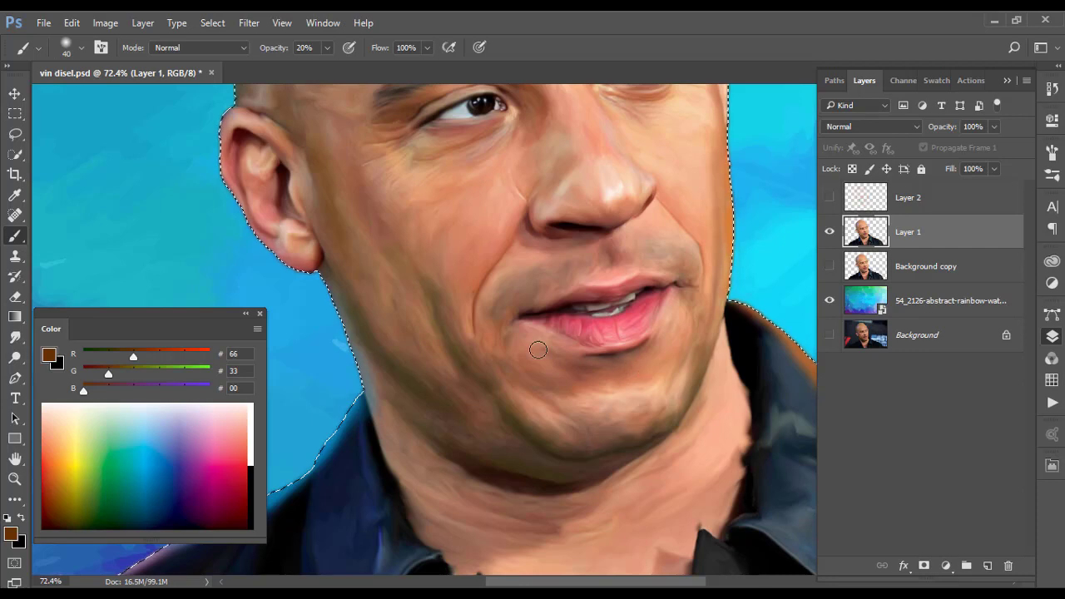
pyautogui.scroll(1, 610, 380)
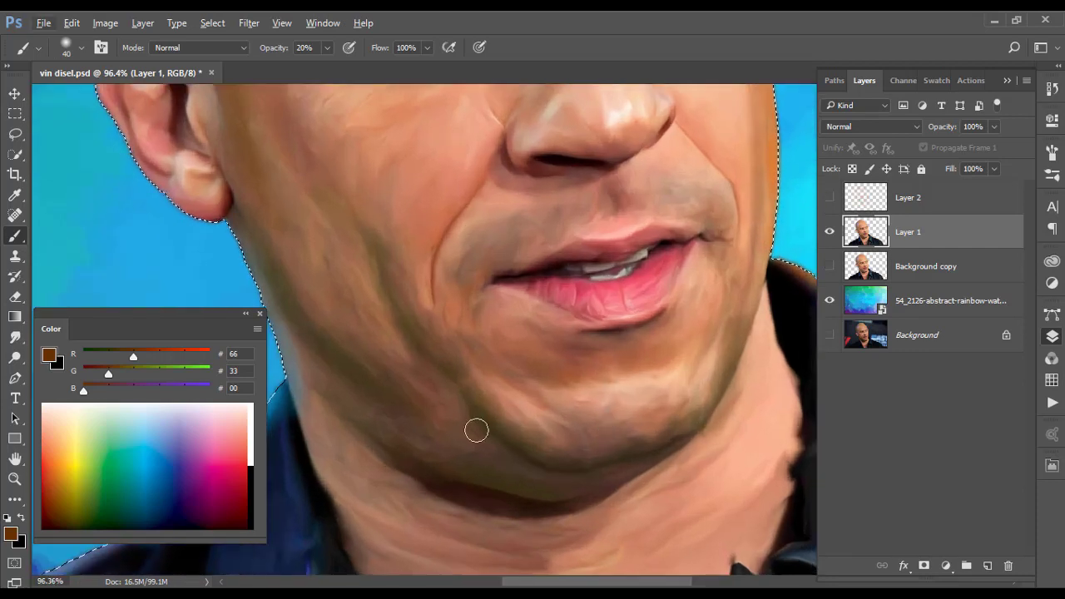
pyautogui.click(191, 407)
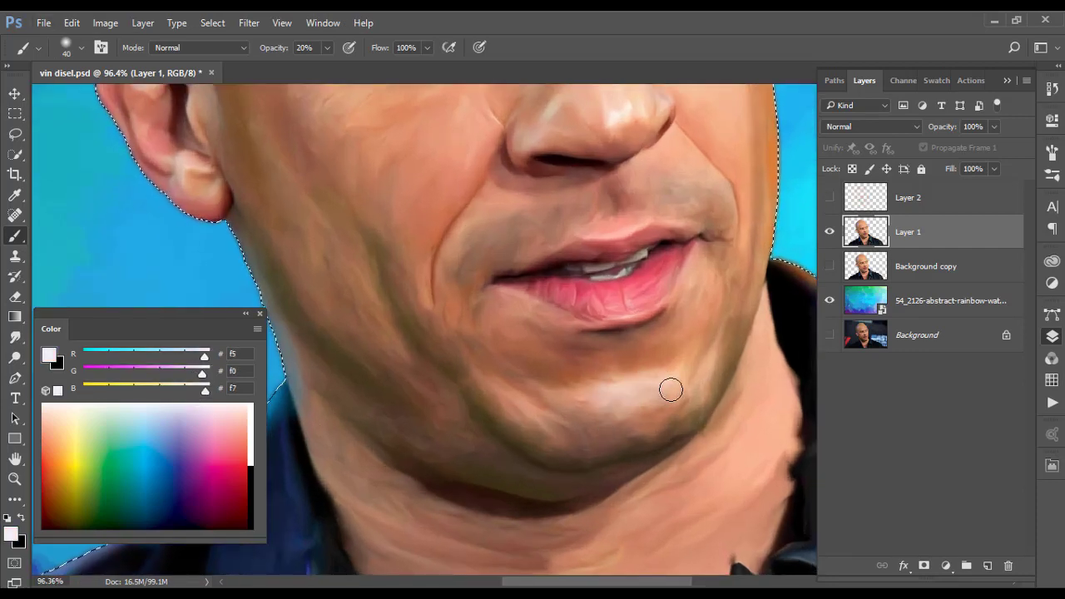
# Paint soft near-white highlights over the chin, lower lip and teeth at 20% then 10% opacity
pyautogui.moveTo(671, 389)
pyautogui.mouseDown()
pyautogui.moveTo(699, 391)
pyautogui.moveTo(754, 255)
pyautogui.moveTo(756, 283)
pyautogui.mouseUp()
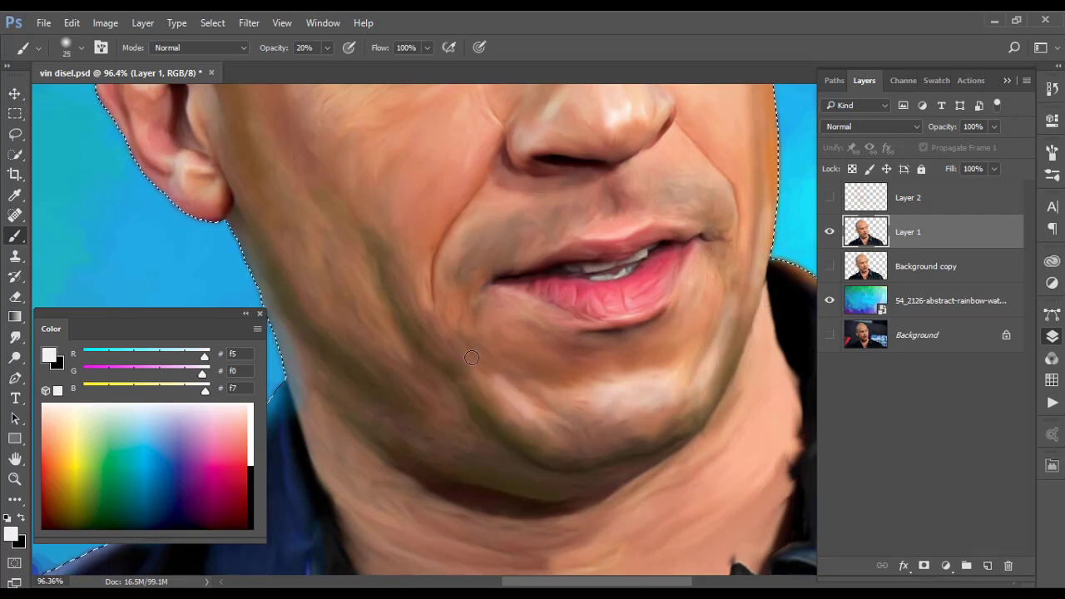
pyautogui.scroll(-5, 581, 388)
pyautogui.scroll(3, 517, 434)
pyautogui.scroll(2, 516, 436)
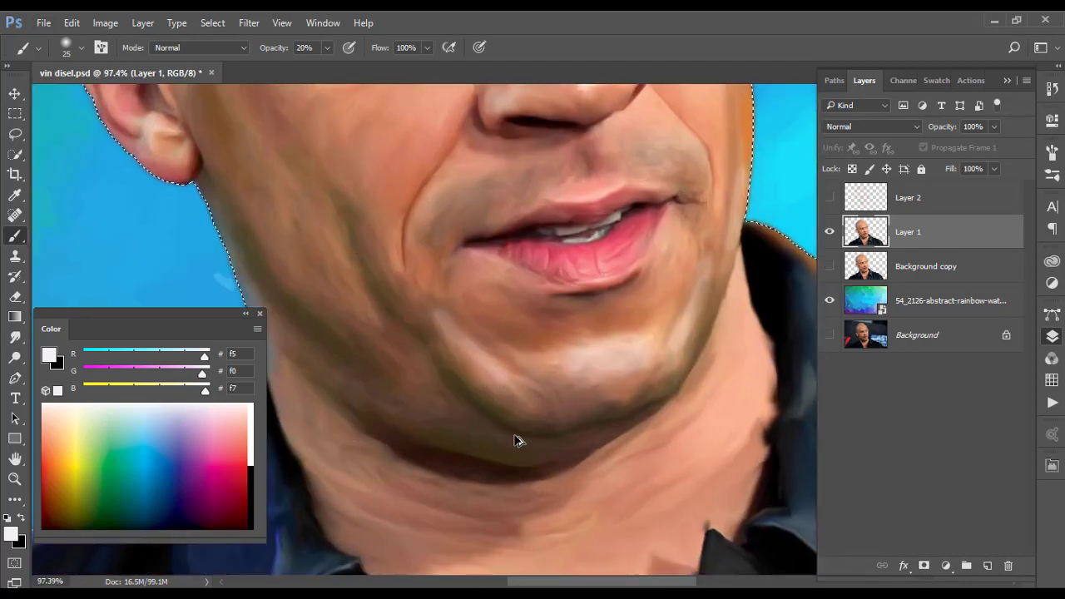
pyautogui.scroll(2, 449, 219)
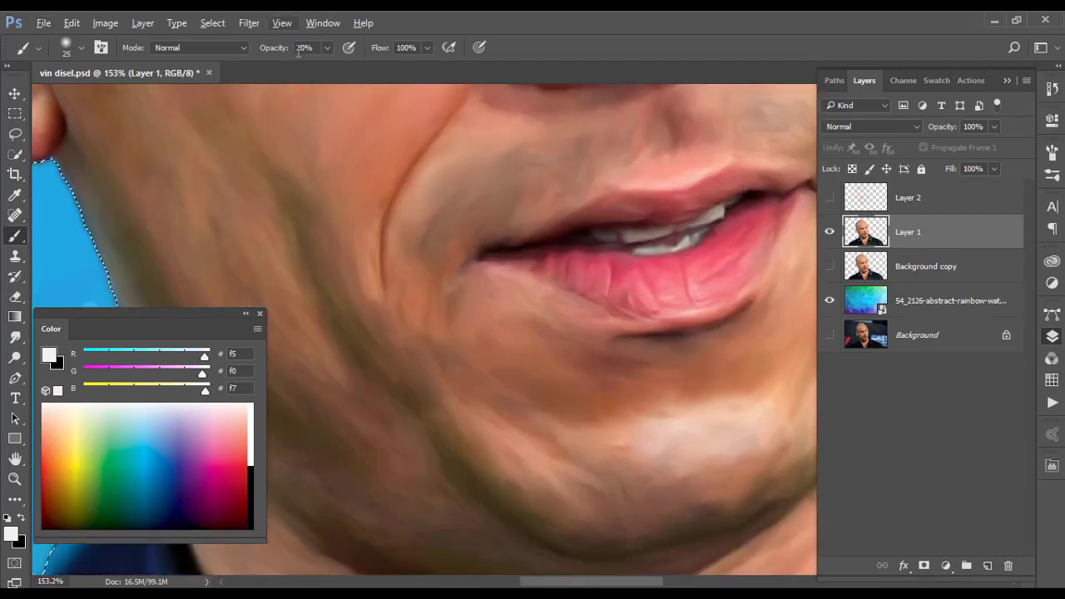
pyautogui.moveTo(554, 484)
pyautogui.mouseDown()
pyautogui.moveTo(480, 436)
pyautogui.moveTo(632, 500)
pyautogui.moveTo(502, 457)
pyautogui.mouseUp()
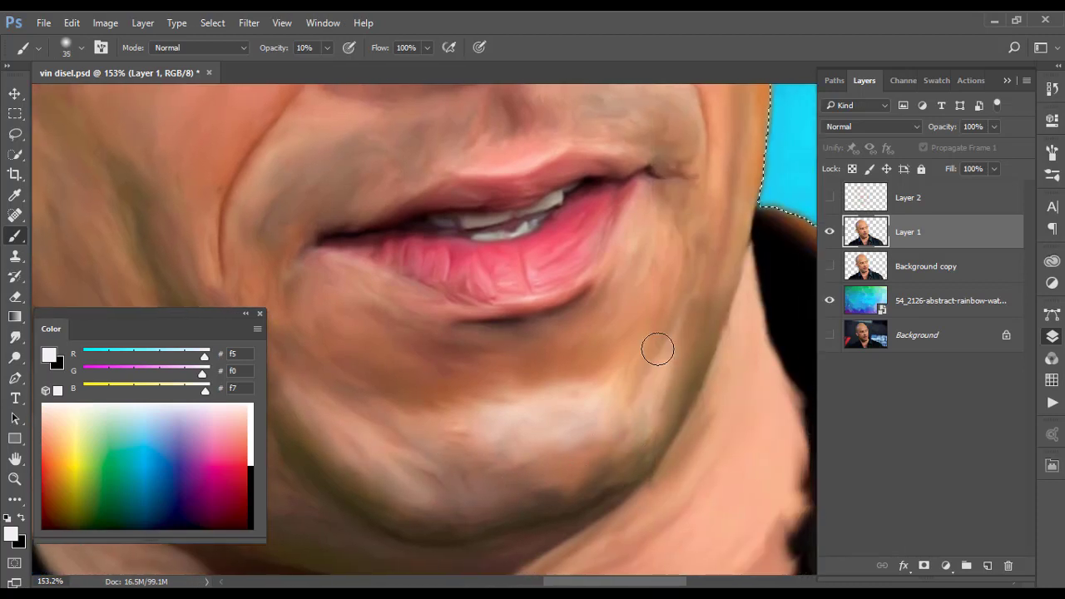
pyautogui.moveTo(501, 298); pyautogui.dragTo(412, 270)
pyautogui.moveTo(432, 226); pyautogui.dragTo(535, 219)
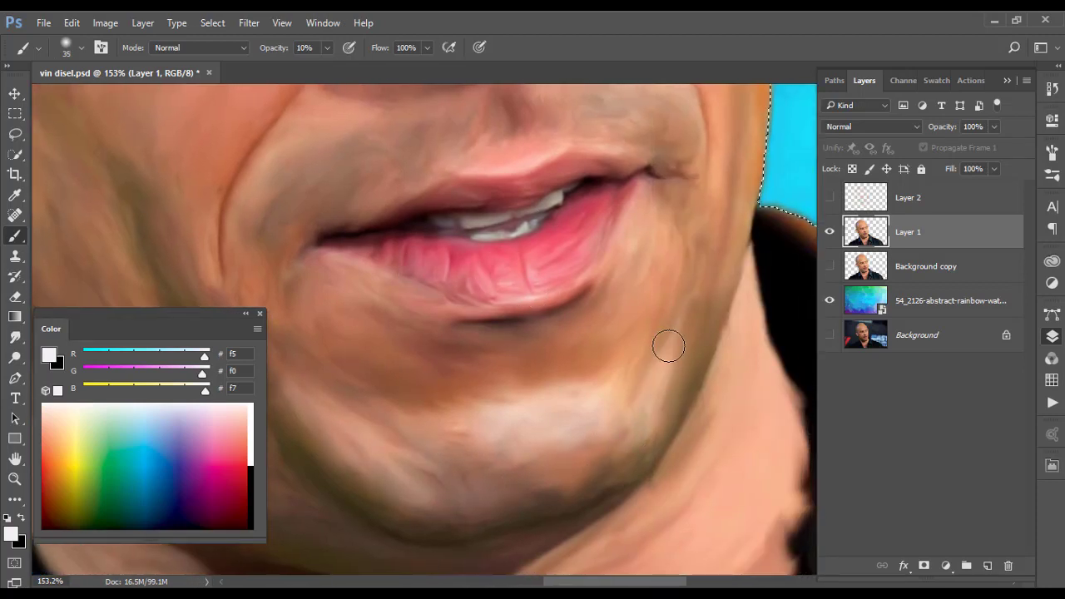
# Darken the lip corner and the nose-to-mouth crease with dark red using a smaller brush
pyautogui.press('x')
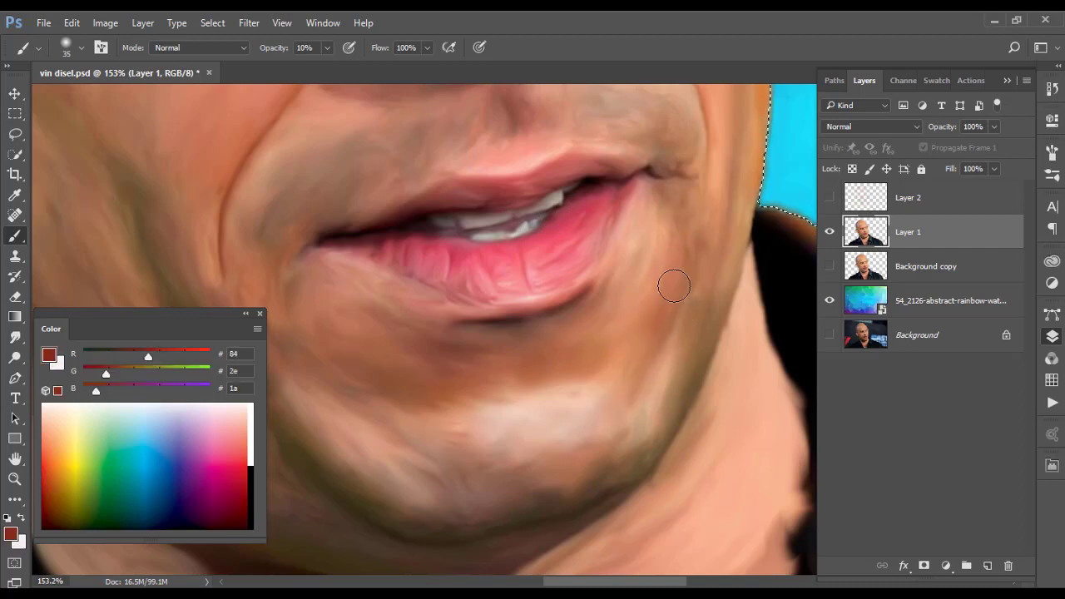
pyautogui.moveTo(617, 319); pyautogui.dragTo(647, 229)
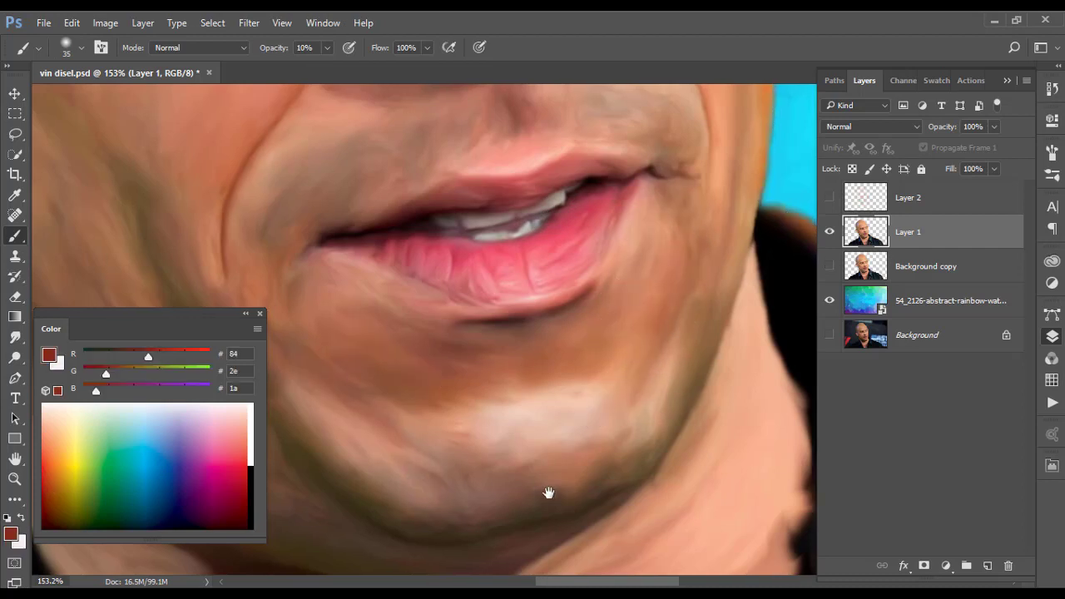
pyautogui.hscroll(-4, 483, 492)
pyautogui.scroll(1, 483, 493)
pyautogui.scroll(2, 393, 212)
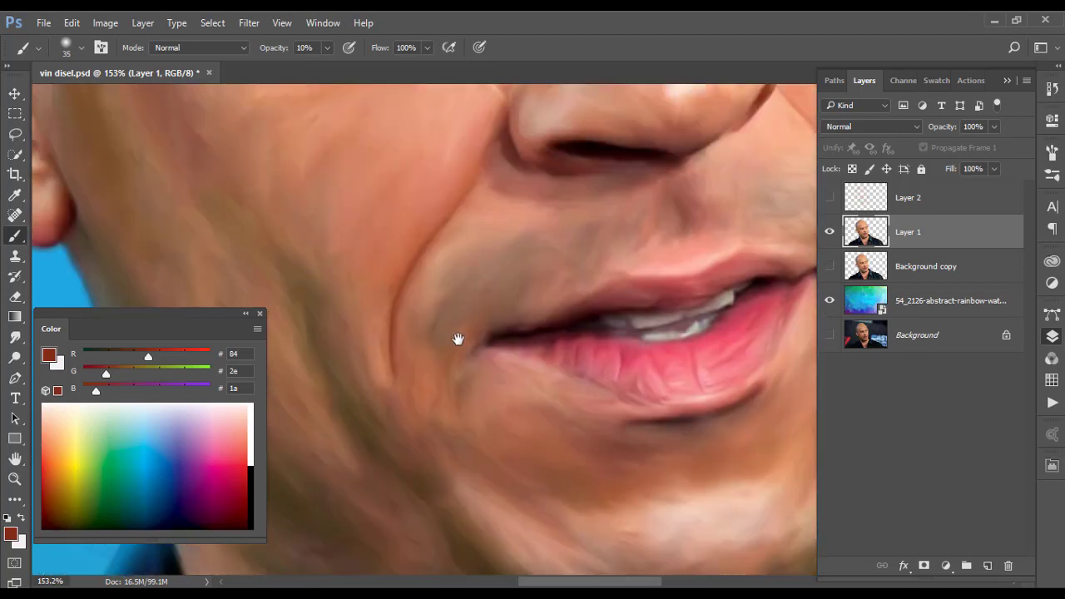
pyautogui.scroll(2, 492, 178)
pyautogui.hscroll(6, 533, 358)
pyautogui.scroll(3, 533, 358)
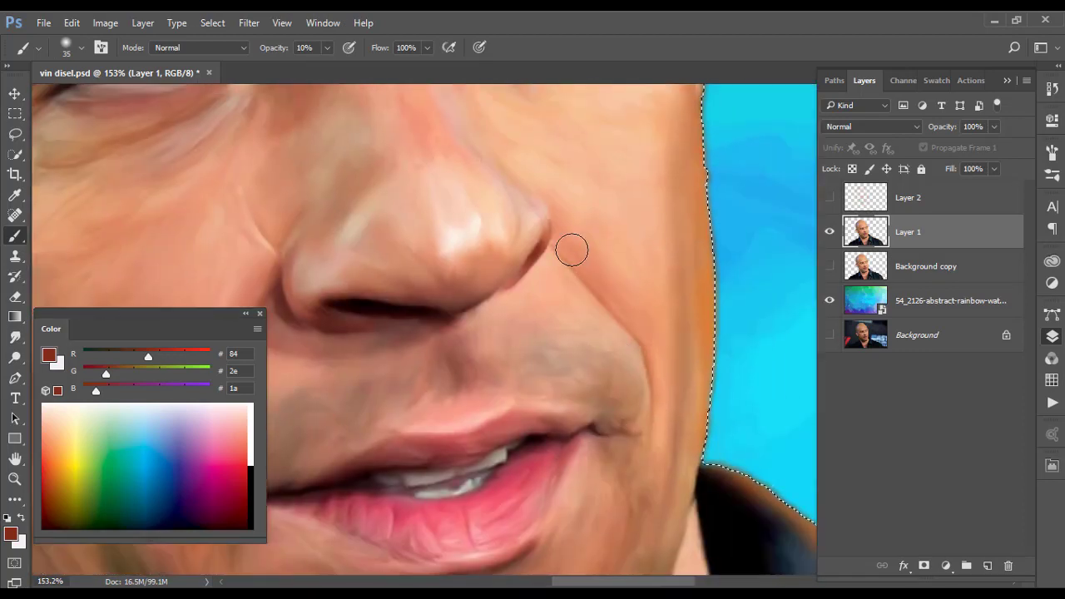
pyautogui.press('[')
pyautogui.moveTo(642, 338); pyautogui.dragTo(551, 246)
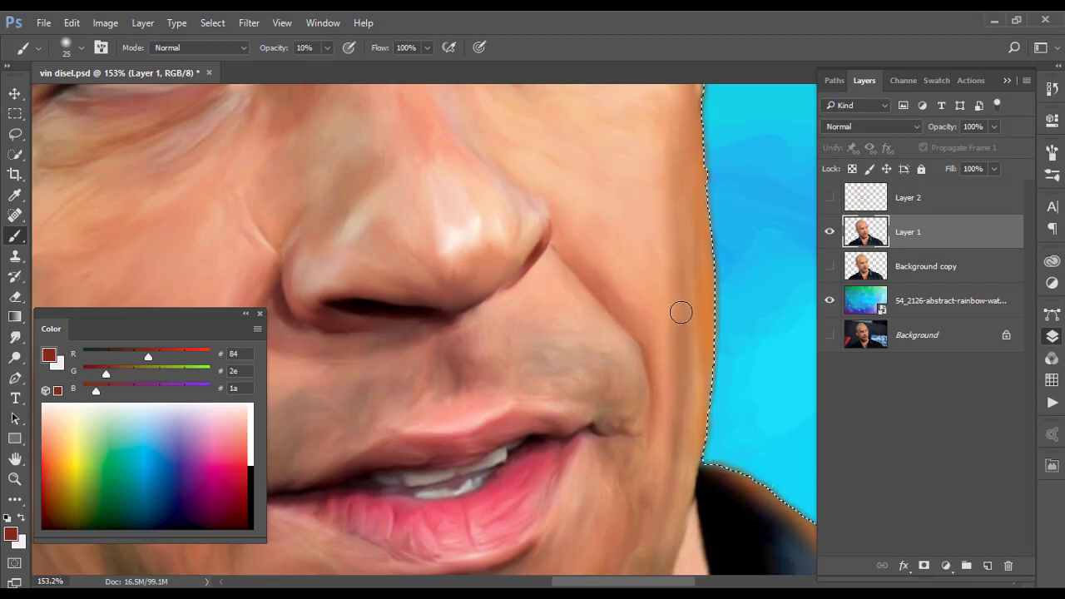
# With a larger brush, paint lighter skin along the head's right edge and across the forehead
pyautogui.scroll(-4, 616, 404)
pyautogui.scroll(2, 361, 186)
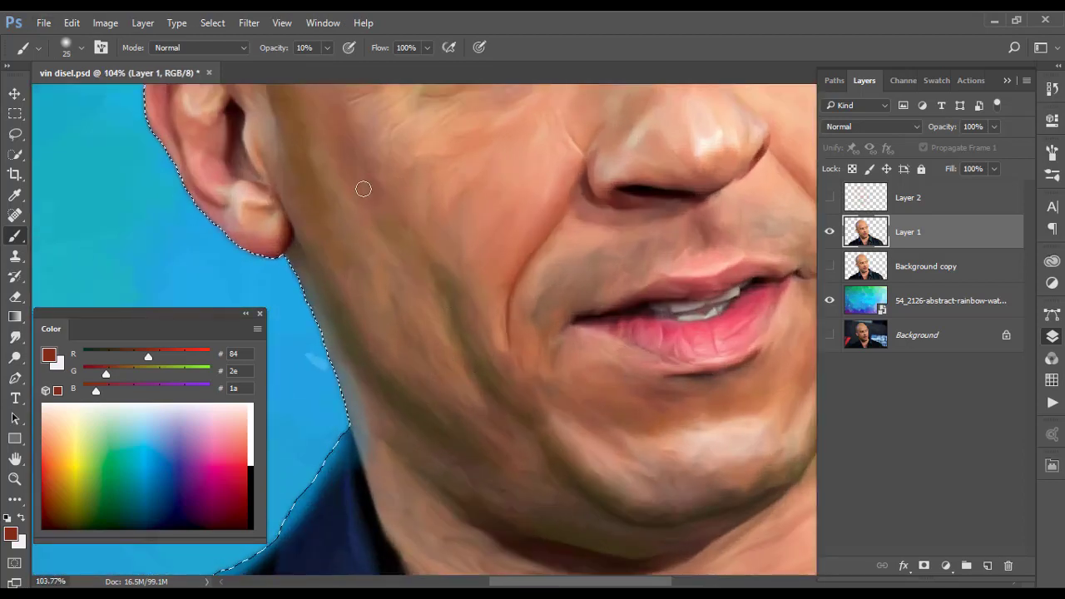
pyautogui.scroll(2, 390, 214)
pyautogui.moveTo(390, 214); pyautogui.dragTo(462, 299)
pyautogui.press(']')
pyautogui.press(']')
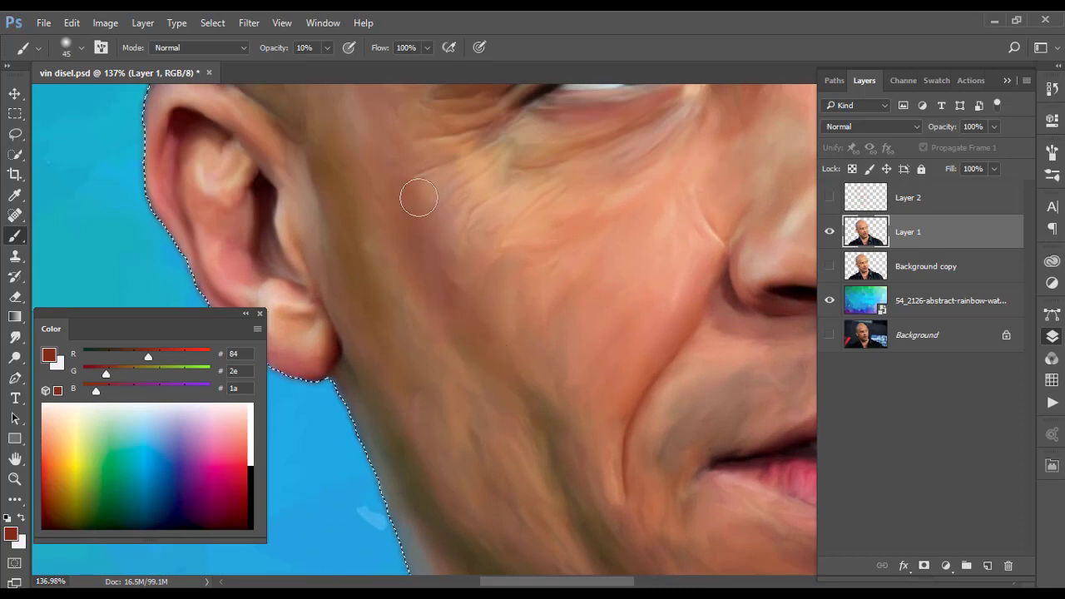
pyautogui.scroll(-3, 508, 375)
pyautogui.scroll(-1, 566, 388)
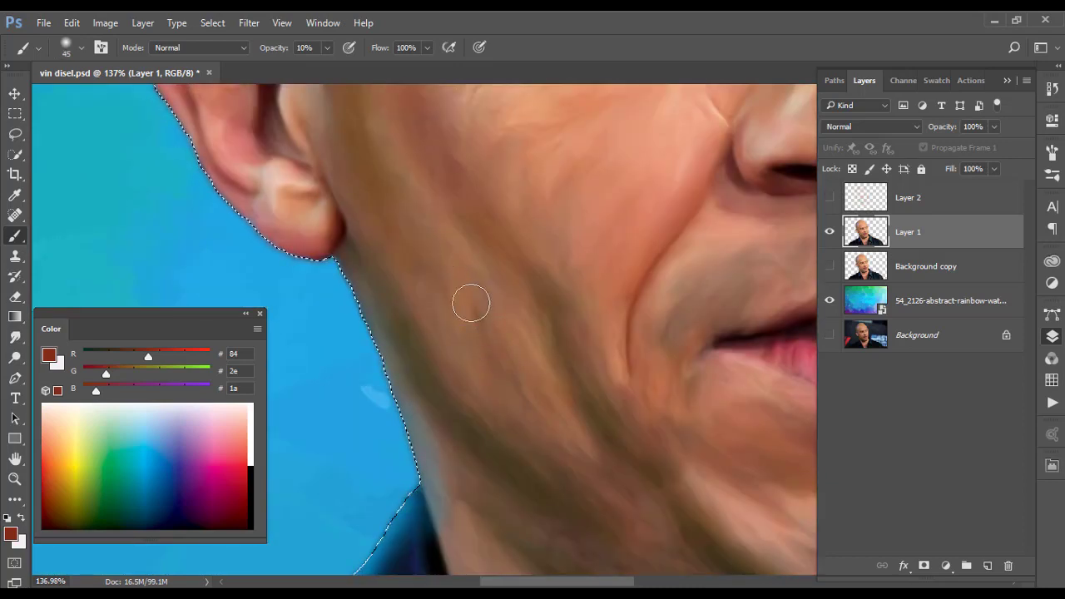
pyautogui.scroll(2, 499, 416)
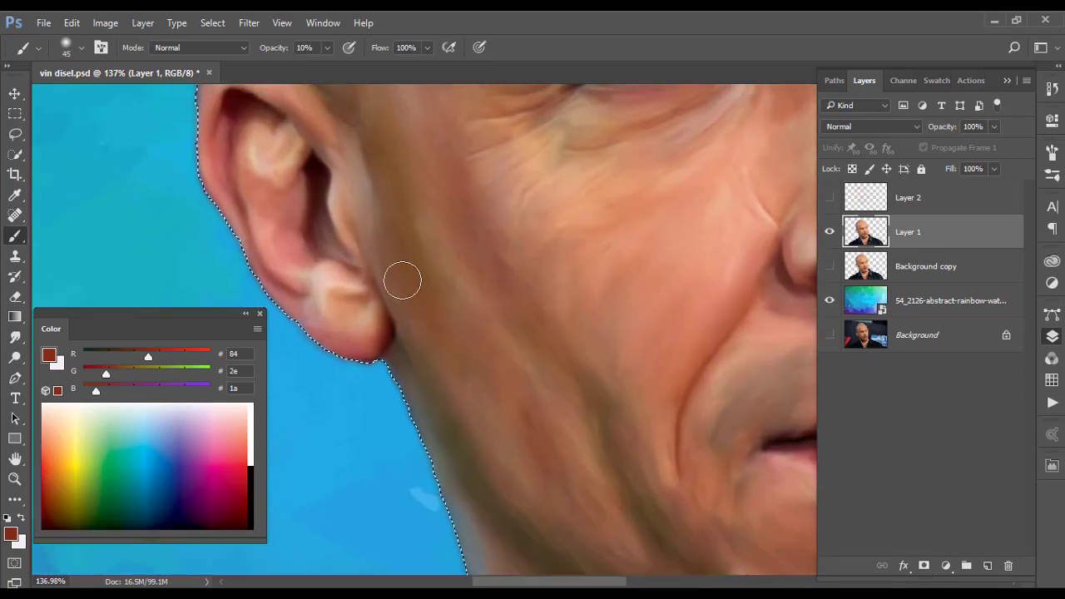
pyautogui.scroll(-4, 441, 370)
pyautogui.scroll(-3, 485, 423)
pyautogui.scroll(-4, 475, 380)
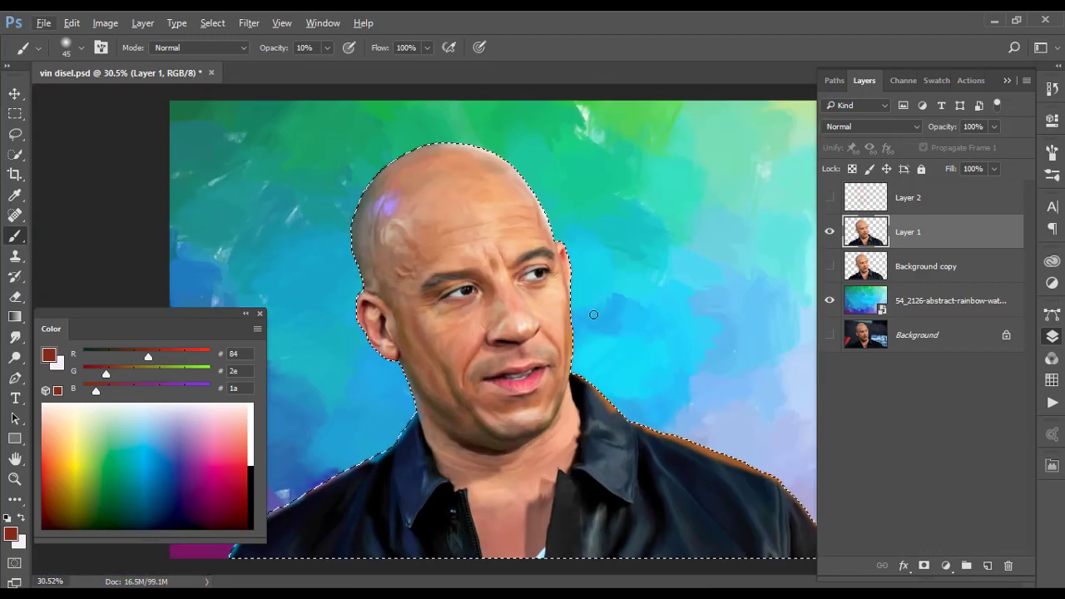
pyautogui.scroll(4, 387, 237)
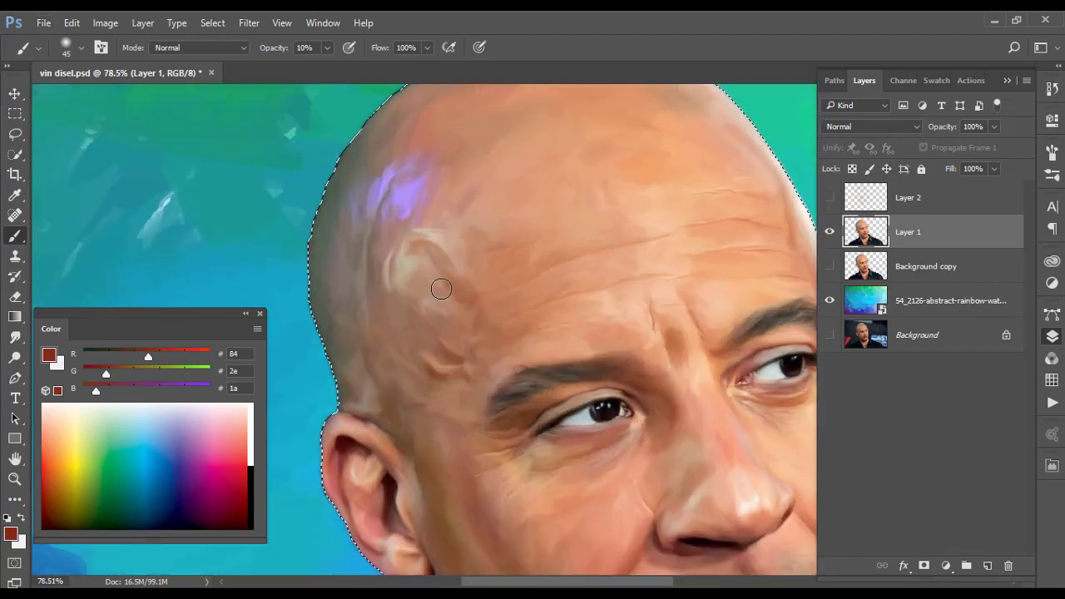
pyautogui.scroll(1, 438, 286)
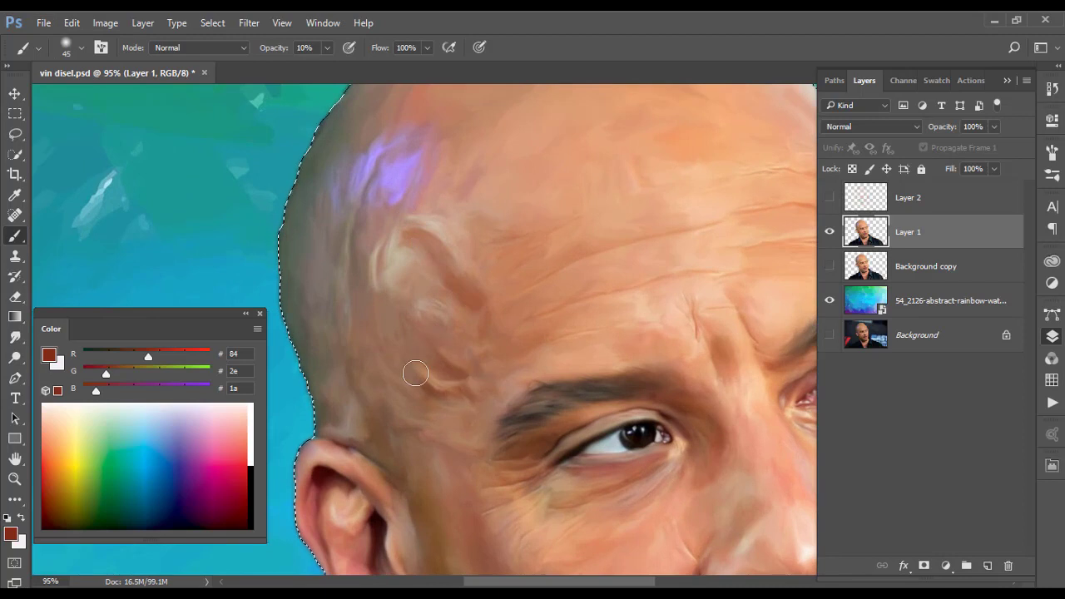
pyautogui.moveTo(710, 320); pyautogui.dragTo(609, 357)
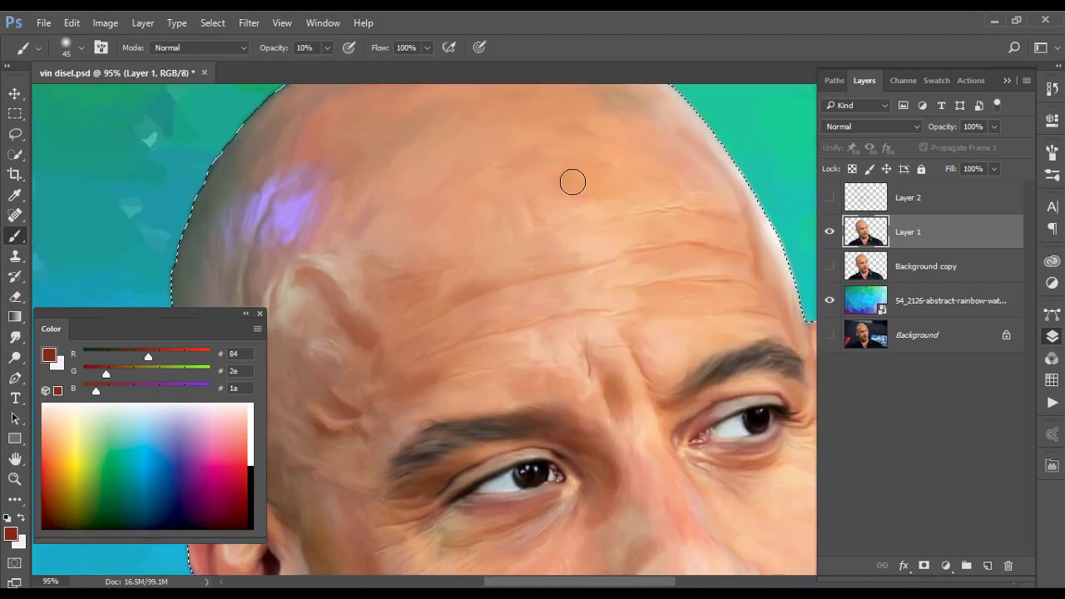
pyautogui.moveTo(738, 260)
pyautogui.mouseDown()
pyautogui.moveTo(694, 145)
pyautogui.moveTo(767, 297)
pyautogui.moveTo(669, 334)
pyautogui.mouseUp()
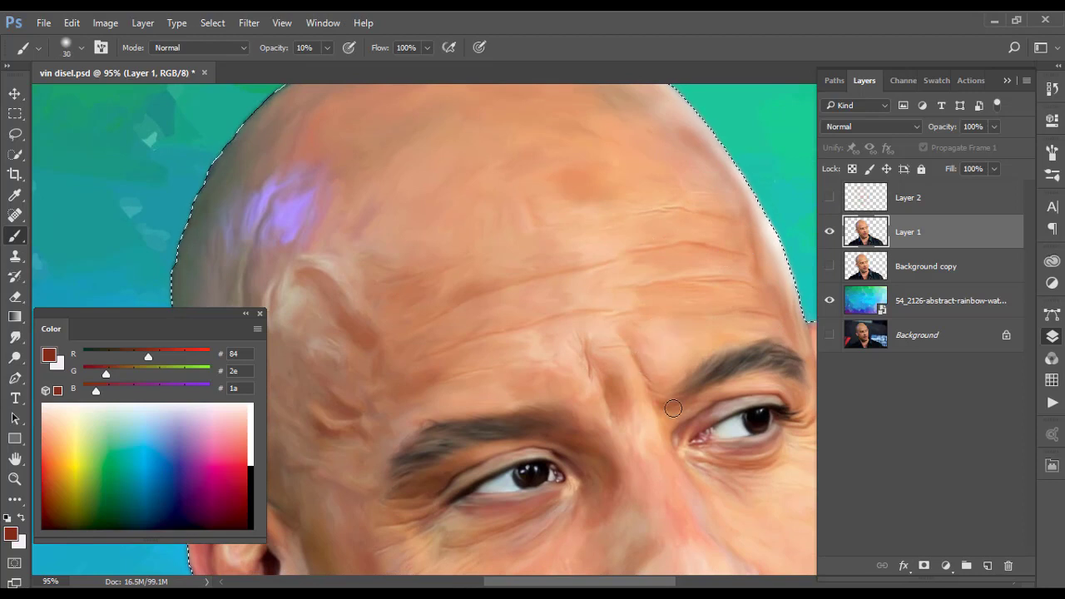
pyautogui.scroll(2, 561, 396)
pyautogui.scroll(4, 577, 458)
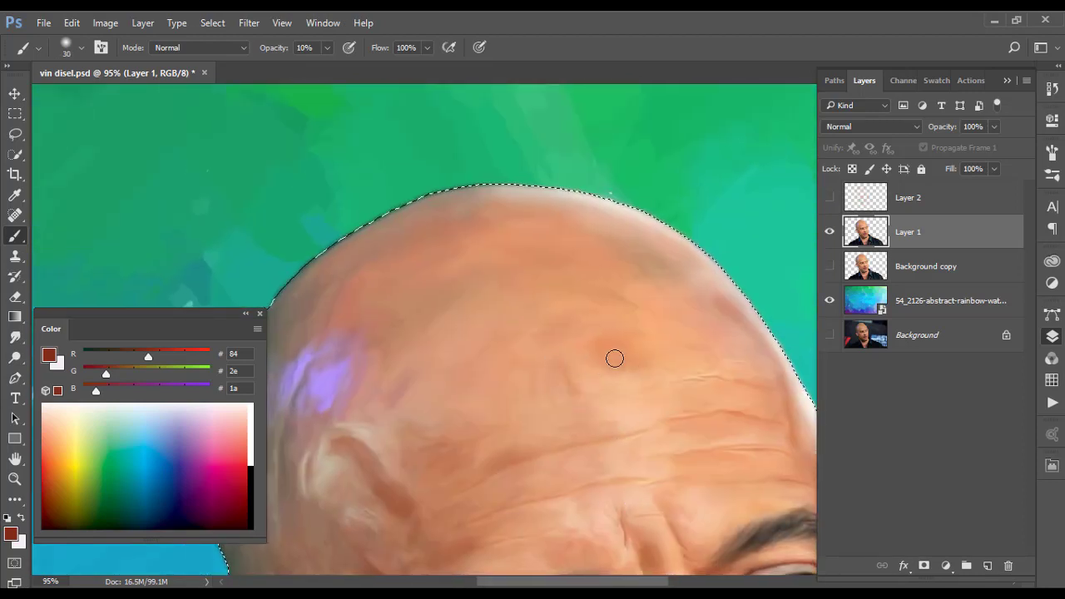
pyautogui.moveTo(614, 358); pyautogui.dragTo(342, 328)
# Try erasing a small forehead spot, undo it, and return to the Brush tool
pyautogui.scroll(-3, 319, 342)
pyautogui.hscroll(-4, 455, 308)
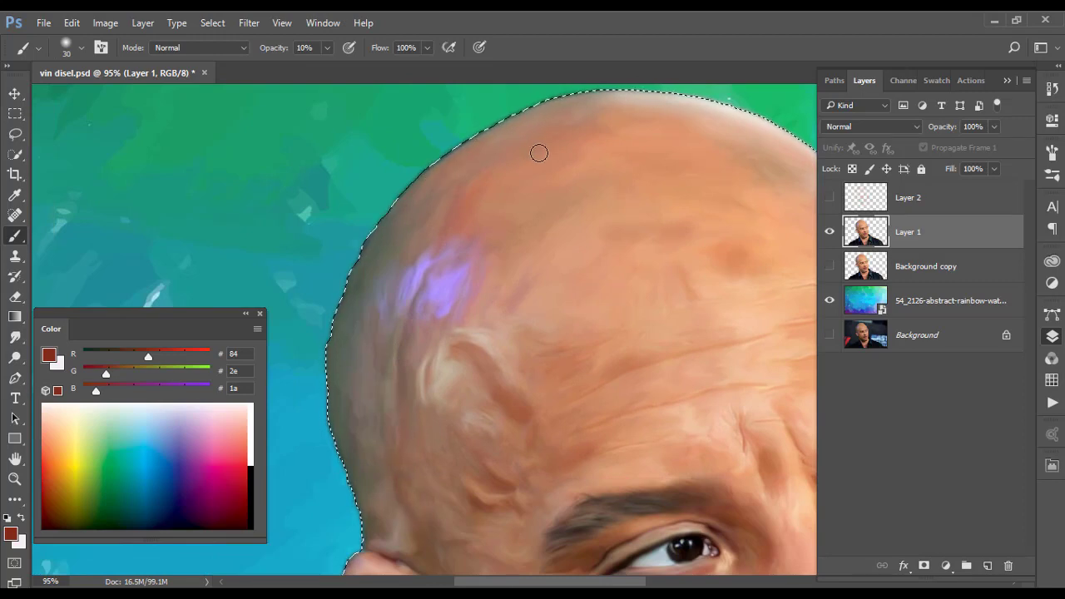
pyautogui.scroll(3, 539, 153)
pyautogui.hscroll(1, 392, 240)
pyautogui.scroll(-3, 720, 210)
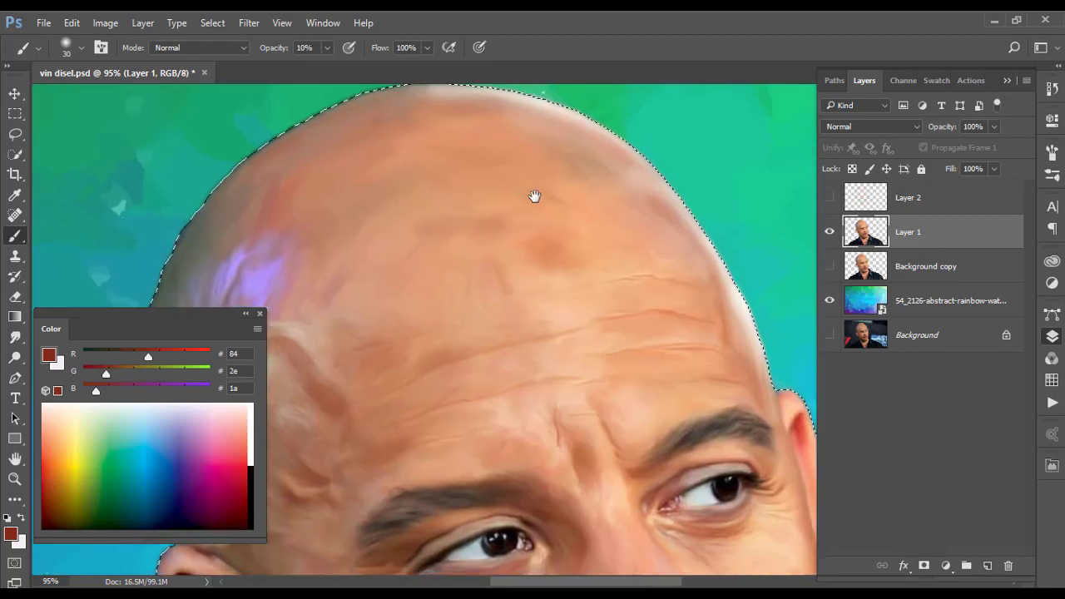
pyautogui.scroll(-5, 630, 224)
pyautogui.scroll(4, 517, 402)
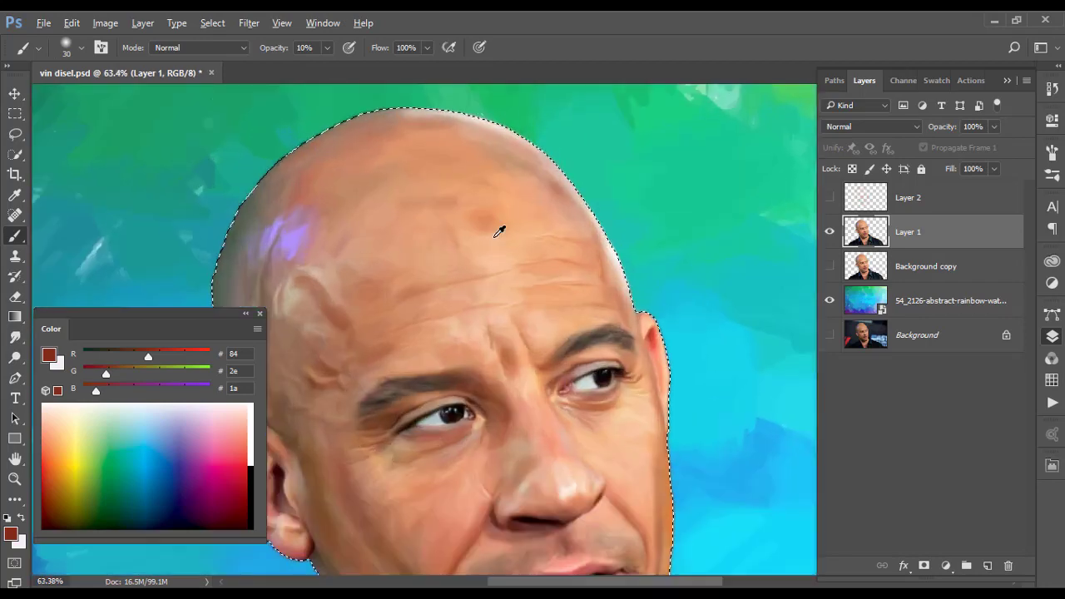
pyautogui.scroll(3, 499, 230)
pyautogui.press('e')
pyautogui.moveTo(468, 256); pyautogui.dragTo(456, 215)
pyautogui.hotkey('ctrl', 'z')
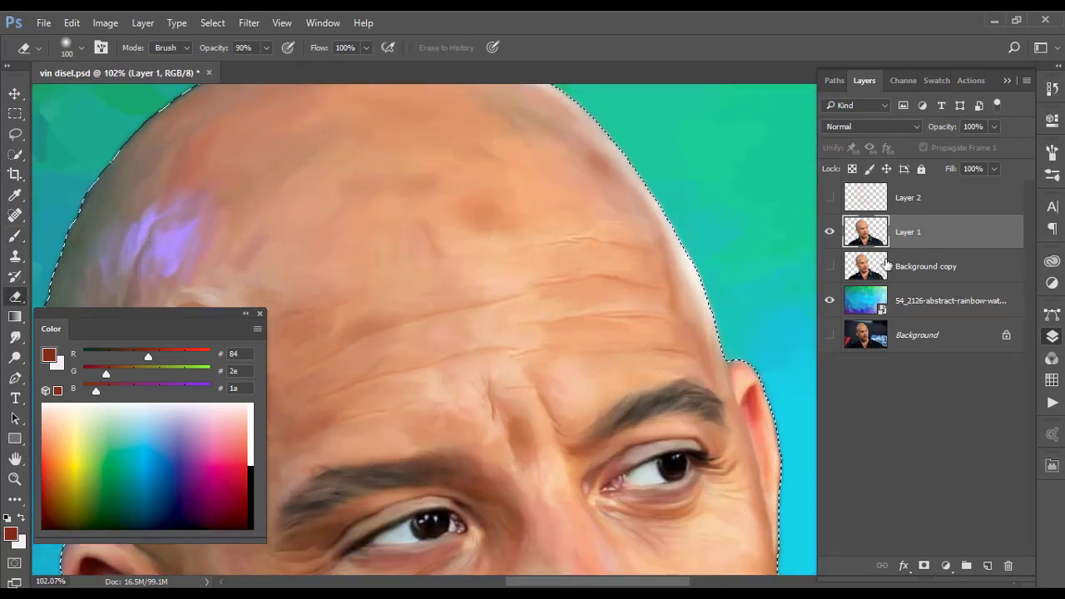
pyautogui.press('b')
# Sample a lighter forehead skin tone (f1b687) and set the brush to 50% opacity, size 45
pyautogui.keyDown('alt'); pyautogui.click(516, 221); pyautogui.keyUp('alt')
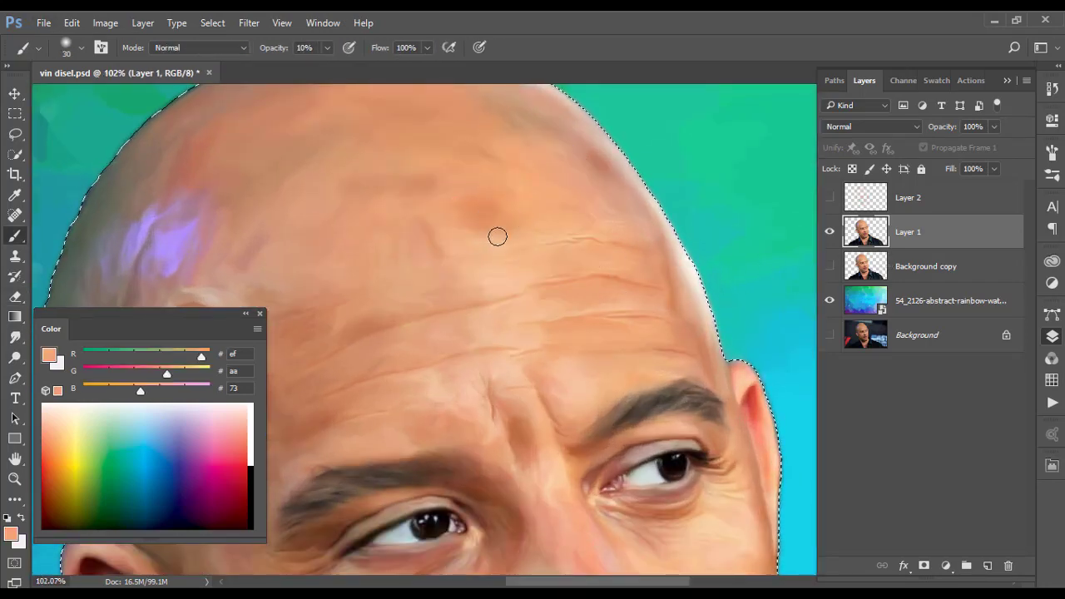
pyautogui.keyDown('alt'); pyautogui.click(498, 237); pyautogui.keyUp('alt')
pyautogui.scroll(-2, 499, 231)
pyautogui.scroll(3, 503, 226)
pyautogui.press('9')
pyautogui.press('8')
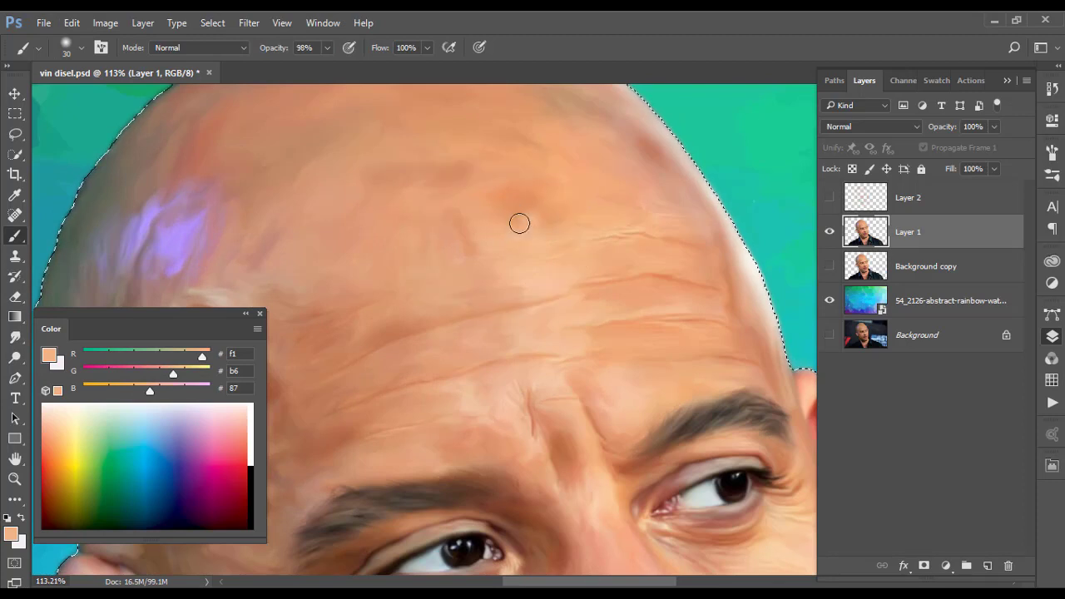
pyautogui.press('5')
pyautogui.press(']')
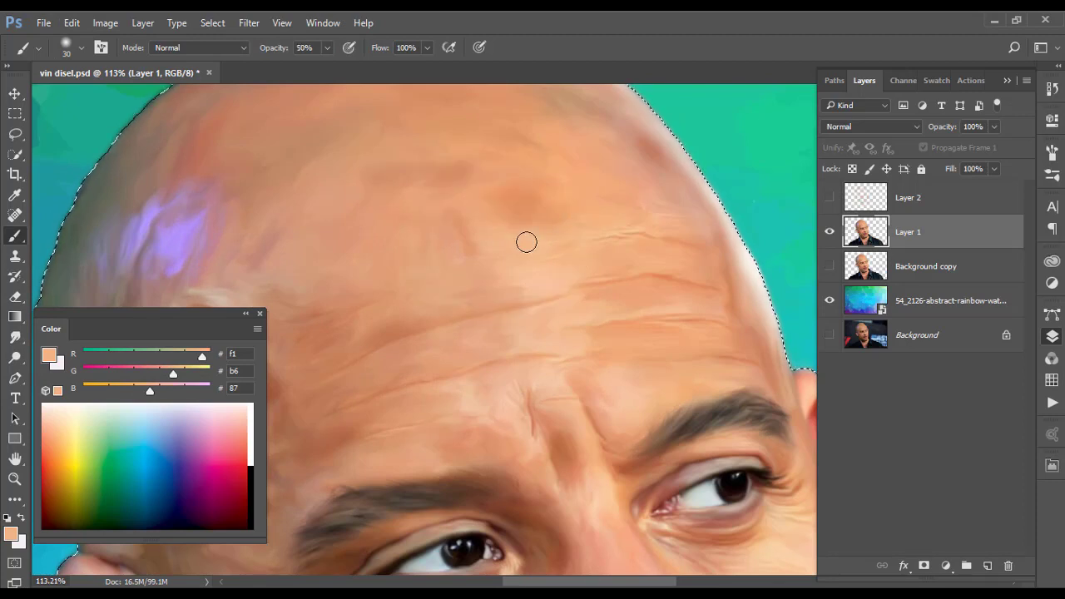
pyautogui.press(']')
pyautogui.press(']')
pyautogui.scroll(-3, 550, 219)
# Sample dark brown under the chin and paint jaw shadow strokes, undoing a neck smudge
pyautogui.scroll(-2, 568, 166)
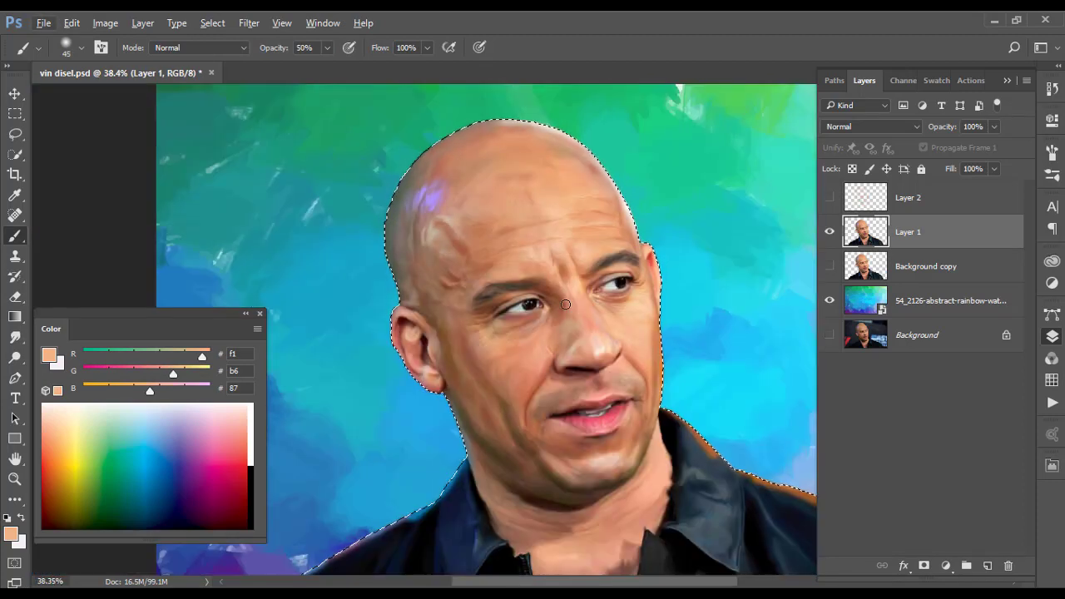
pyautogui.scroll(2, 641, 496)
pyautogui.scroll(2, 632, 502)
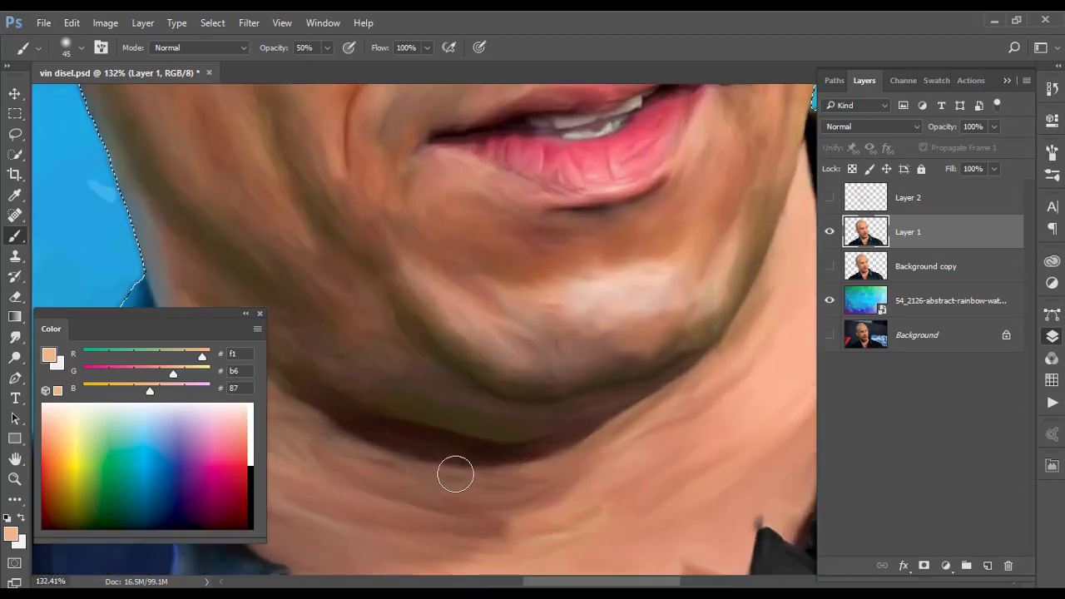
pyautogui.keyDown('alt'); pyautogui.click(380, 432); pyautogui.keyUp('alt')
pyautogui.moveTo(475, 488); pyautogui.dragTo(675, 458)
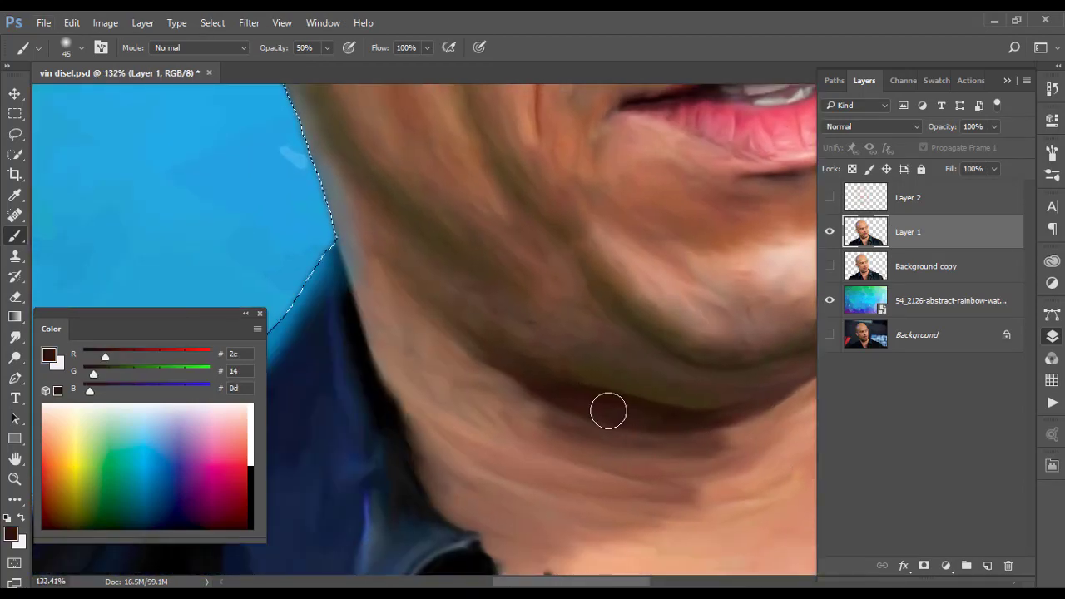
pyautogui.moveTo(415, 303); pyautogui.dragTo(397, 250)
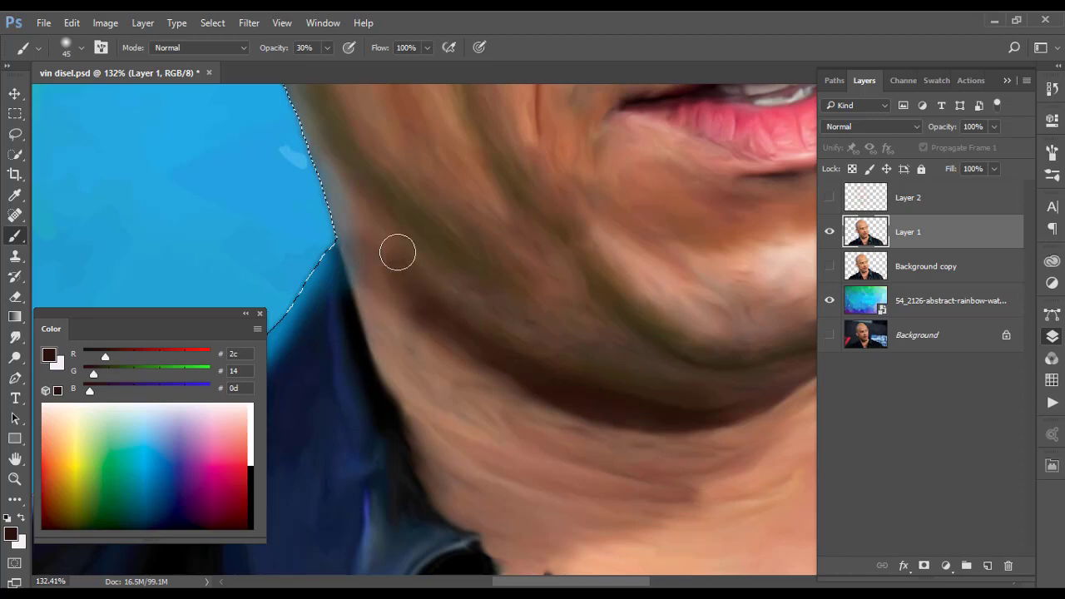
pyautogui.scroll(-3, 436, 298)
pyautogui.scroll(2, 594, 440)
pyautogui.scroll(1, 617, 349)
pyautogui.moveTo(599, 400)
pyautogui.mouseDown()
pyautogui.moveTo(617, 350)
pyautogui.moveTo(646, 348)
pyautogui.mouseUp()
pyautogui.hotkey('ctrl', 'z')
# Sample mid, muted, warm and olive browns from the neck, jaw and cheek for further shading
pyautogui.keyDown('alt'); pyautogui.click(638, 375); pyautogui.keyUp('alt')
pyautogui.moveTo(415, 343); pyautogui.dragTo(524, 401)
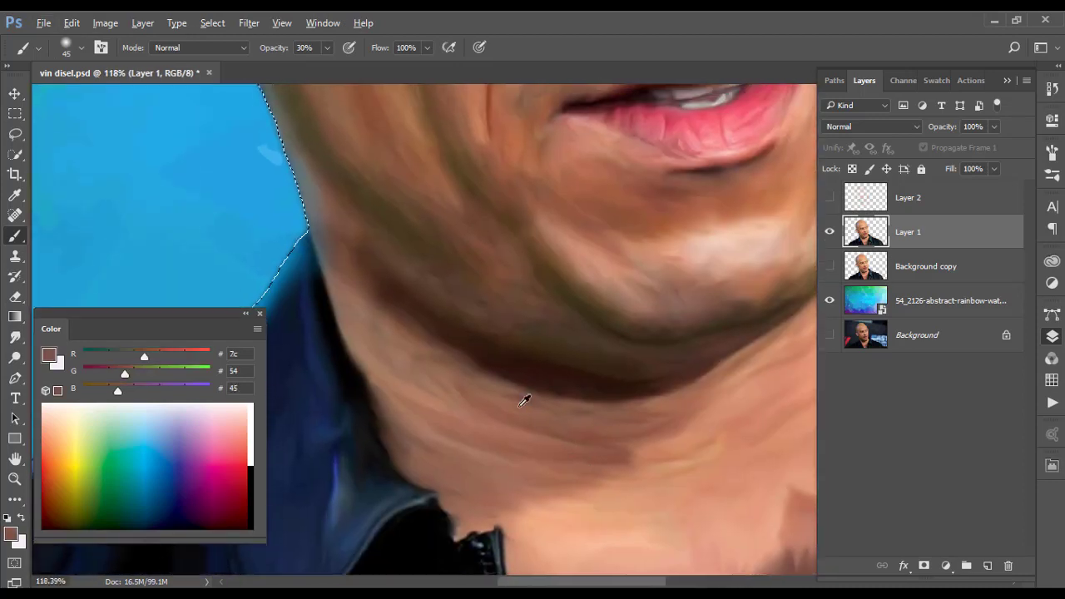
pyautogui.scroll(2, 466, 416)
pyautogui.keyDown('alt'); pyautogui.click(380, 381); pyautogui.keyUp('alt')
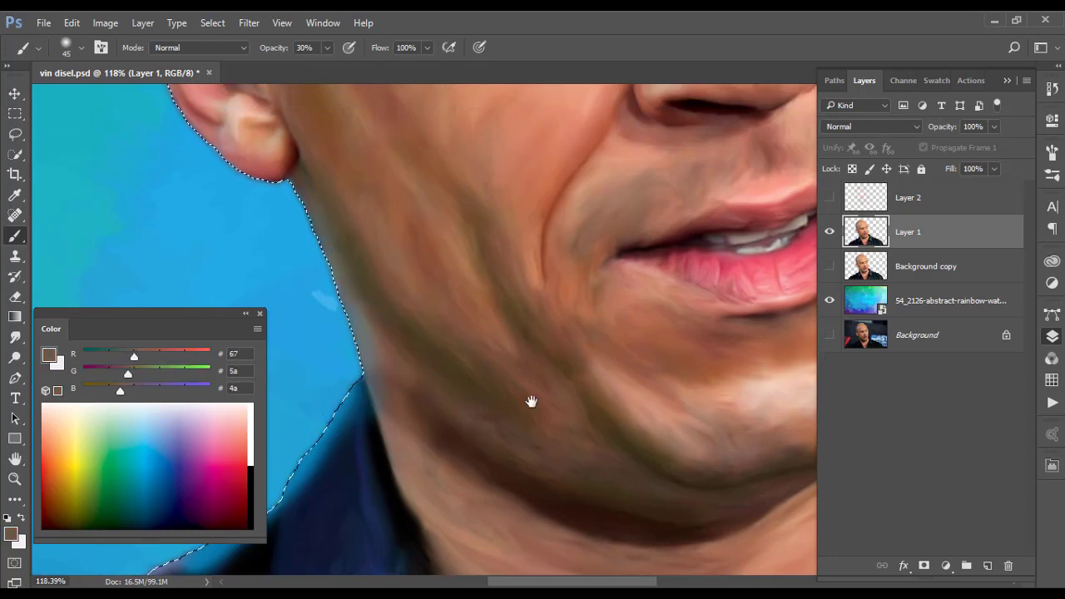
pyautogui.scroll(2, 516, 366)
pyautogui.keyDown('alt'); pyautogui.click(435, 276); pyautogui.keyUp('alt')
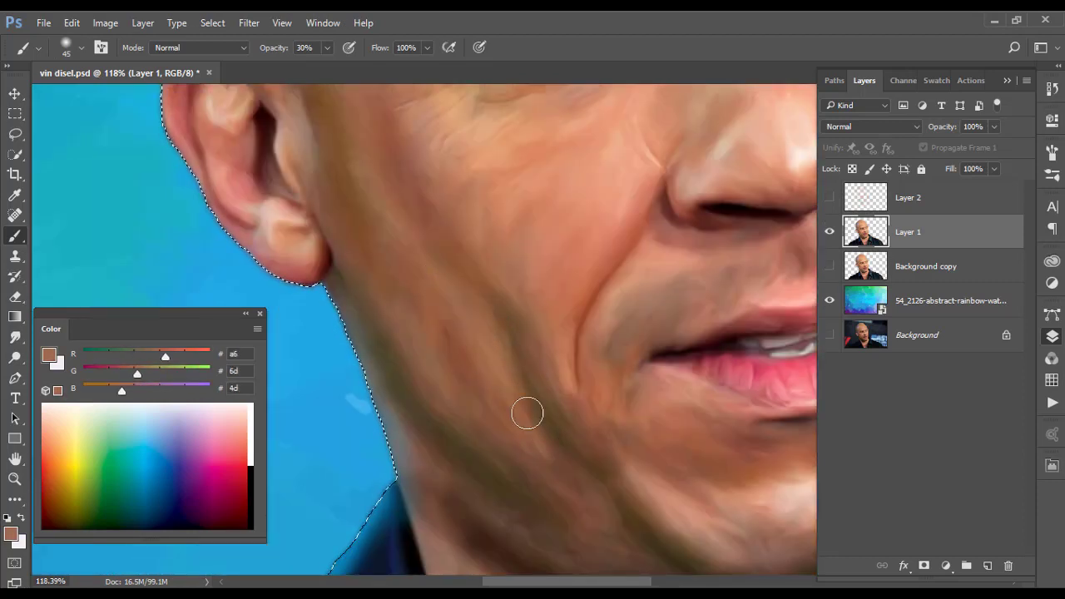
pyautogui.keyDown('alt'); pyautogui.click(503, 308); pyautogui.keyUp('alt')
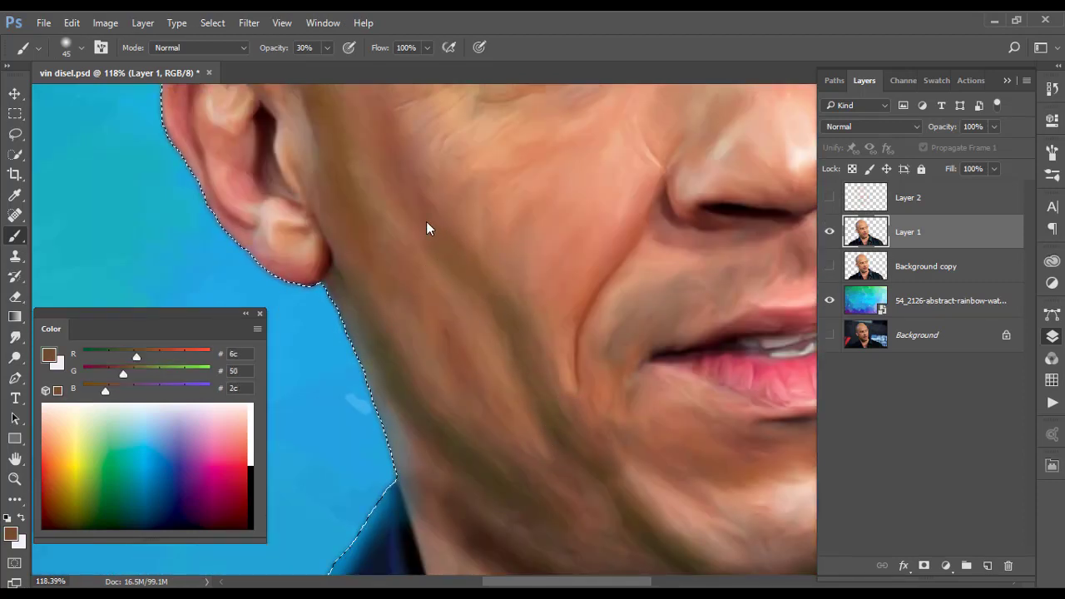
pyautogui.scroll(-4, 595, 452)
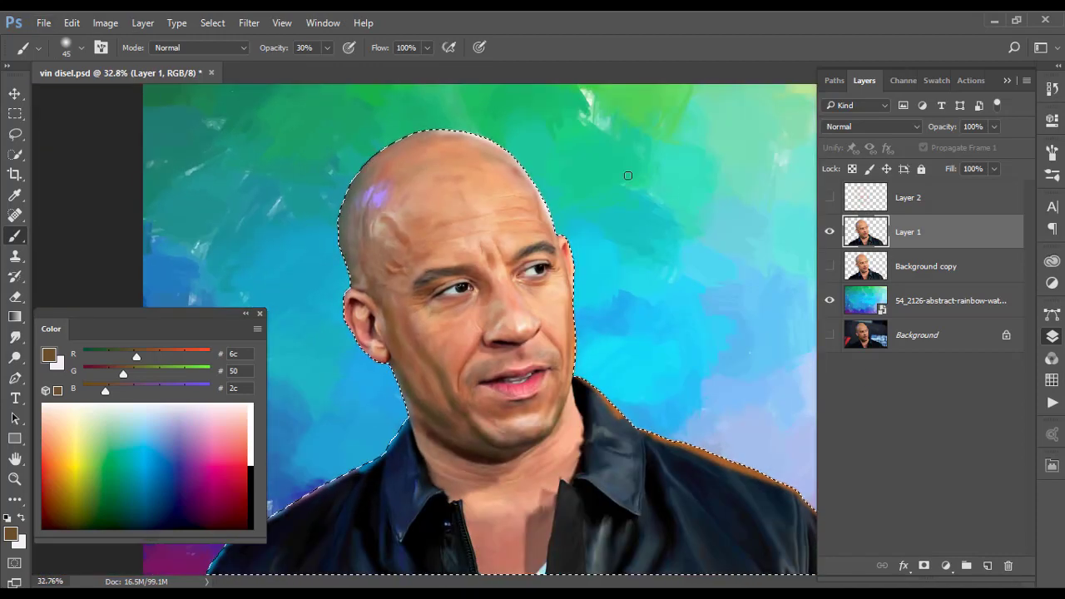
pyautogui.scroll(4, 546, 160)
# Sample the green background and tint the scalp's edge with faint green at 10% opacity
pyautogui.scroll(2, 546, 161)
pyautogui.keyDown('alt'); pyautogui.click(515, 265); pyautogui.keyUp('alt')
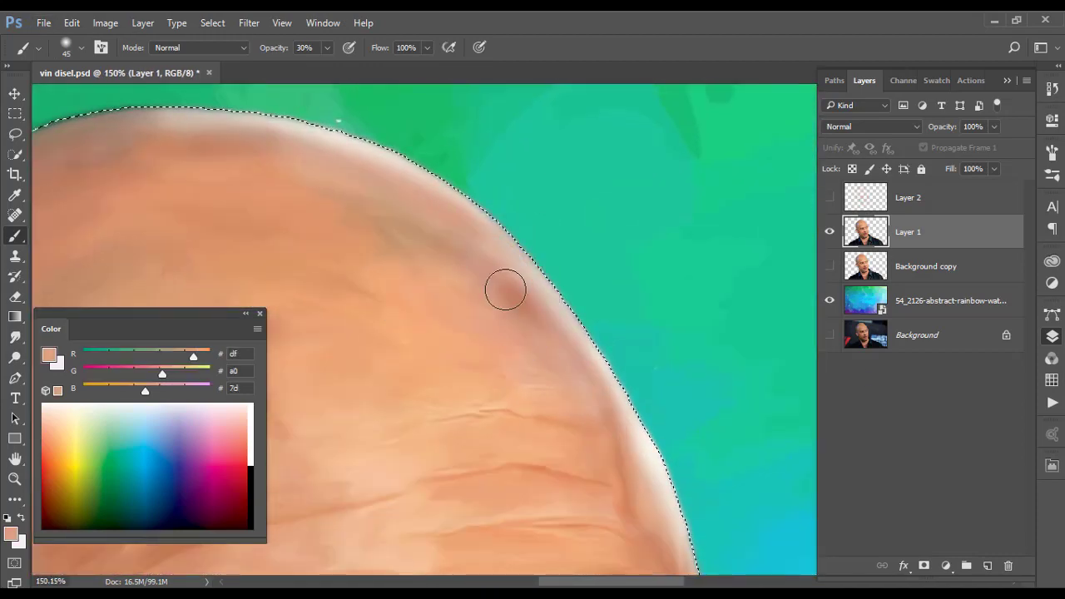
pyautogui.press('alt')
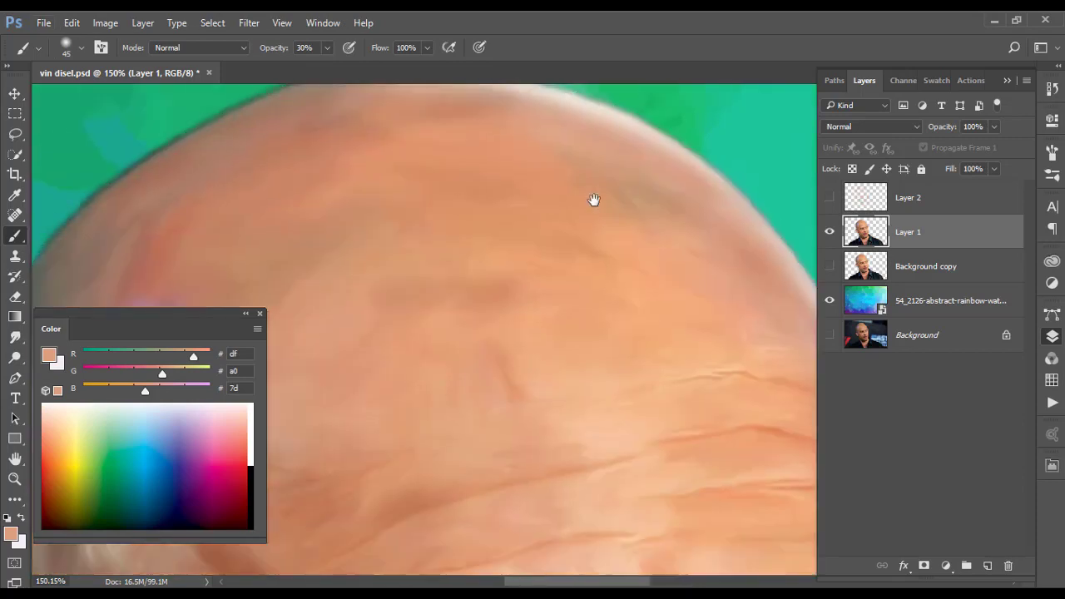
pyautogui.keyDown('alt'); pyautogui.click(96, 119); pyautogui.keyUp('alt')
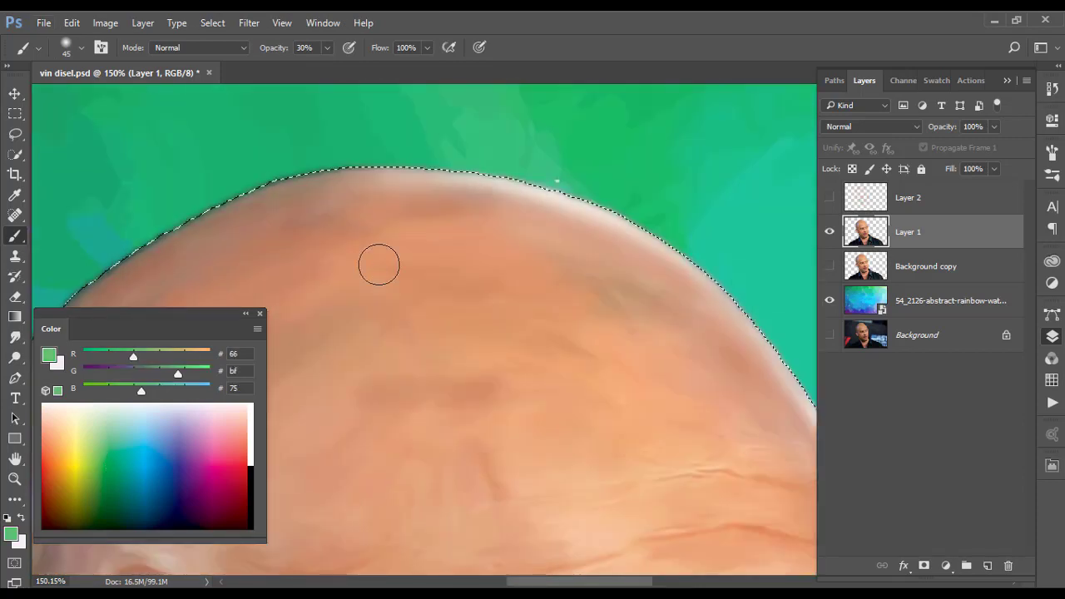
pyautogui.press('1')
pyautogui.moveTo(583, 195); pyautogui.dragTo(357, 196)
# Load yellow fbed26 as the paint colour and bring the head's right side into view
pyautogui.click(81, 451)
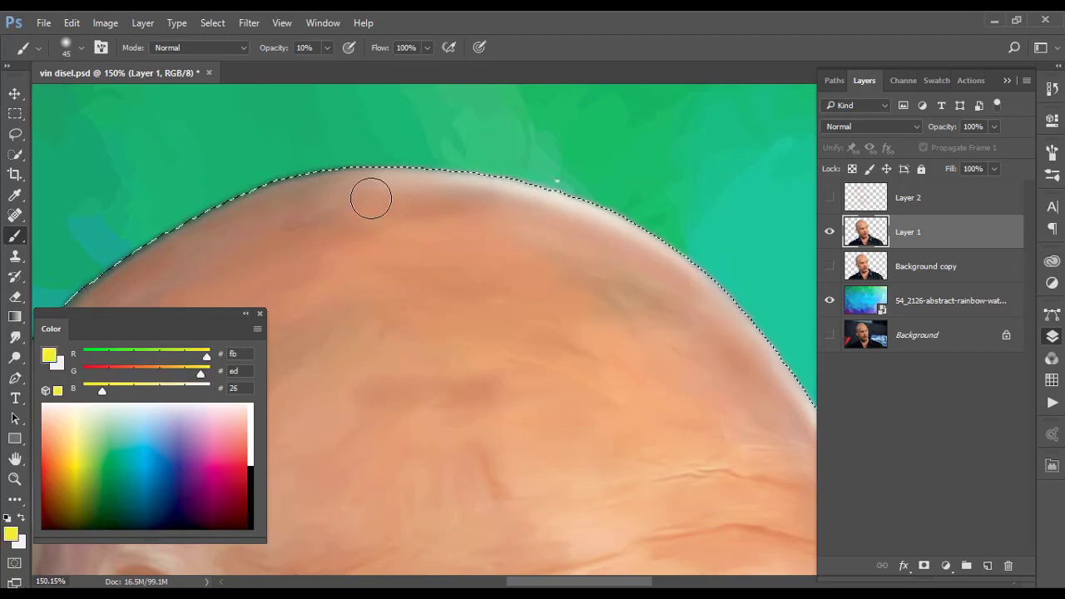
pyautogui.moveTo(639, 335); pyautogui.dragTo(422, 218)
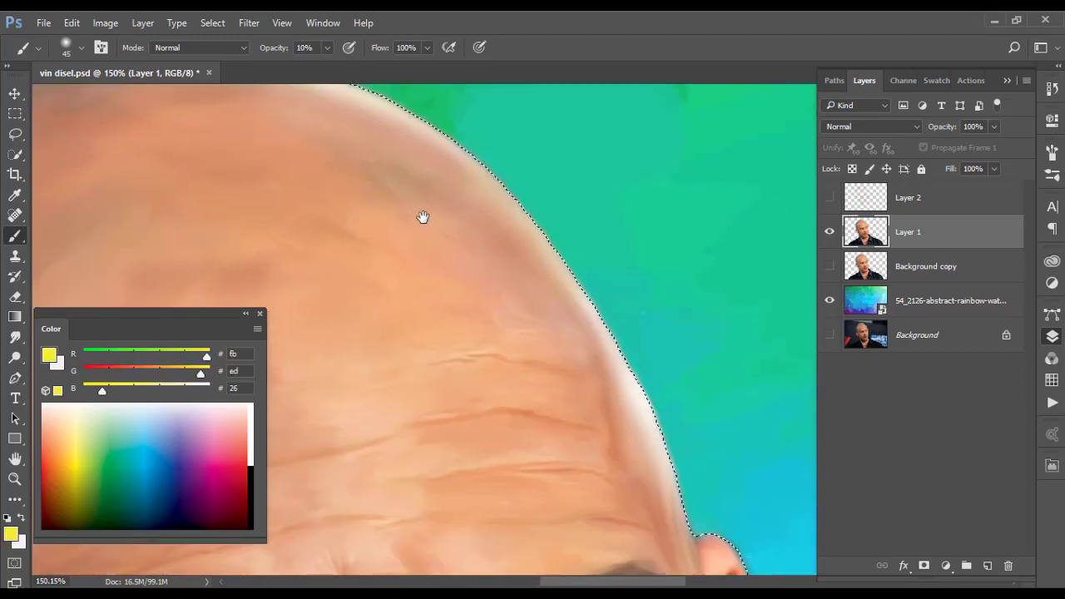
pyautogui.scroll(-3, 688, 492)
pyautogui.scroll(-2, 680, 435)
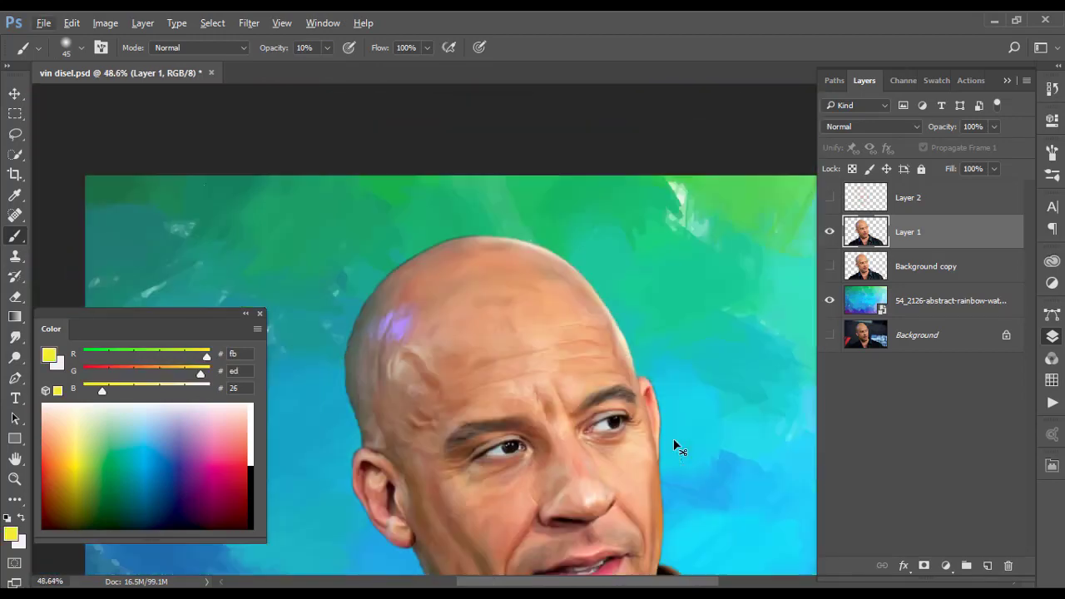
pyautogui.scroll(-2, 675, 444)
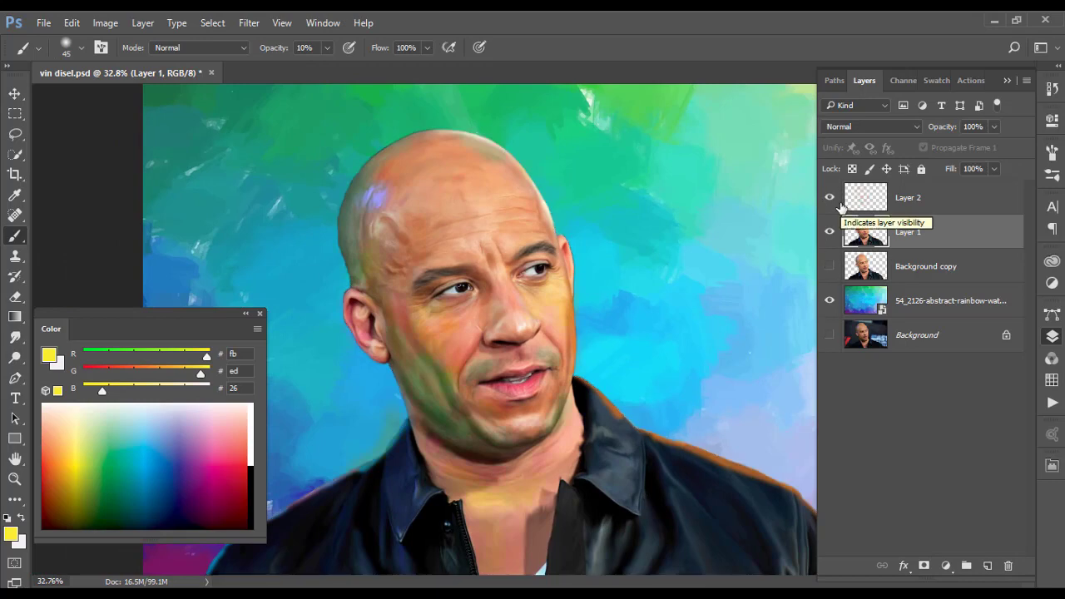
# Select Layer 2 and set its blend mode to Soft Light
pyautogui.scroll(2, 466, 219)
pyautogui.click(907, 197)
pyautogui.click(869, 127)
pyautogui.click(868, 320)
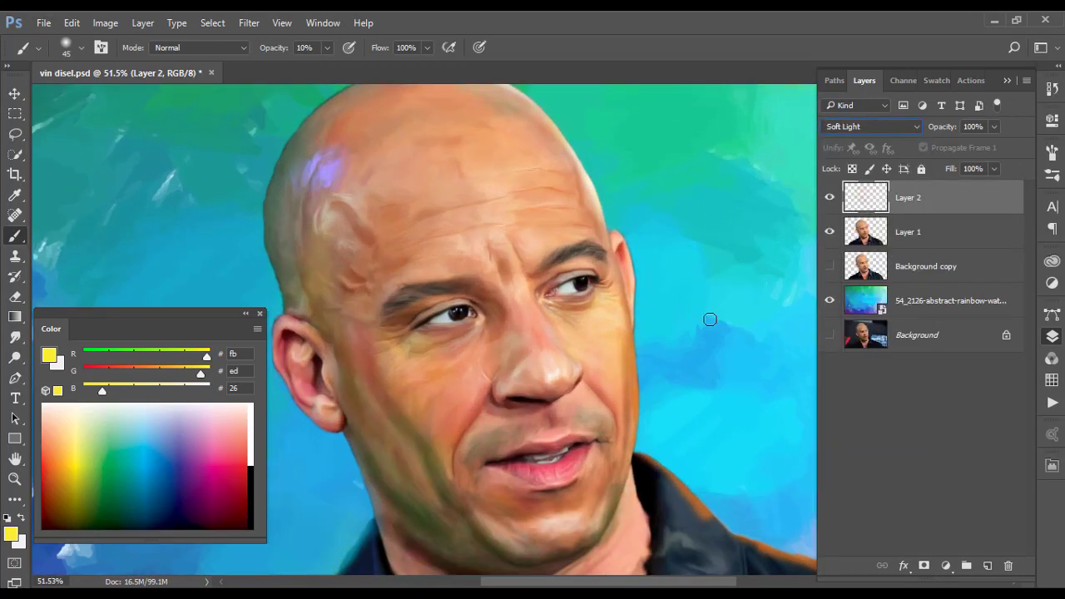
# Look over the Soft Light result on the portrait and close the Color panel
pyautogui.scroll(-2, 684, 337)
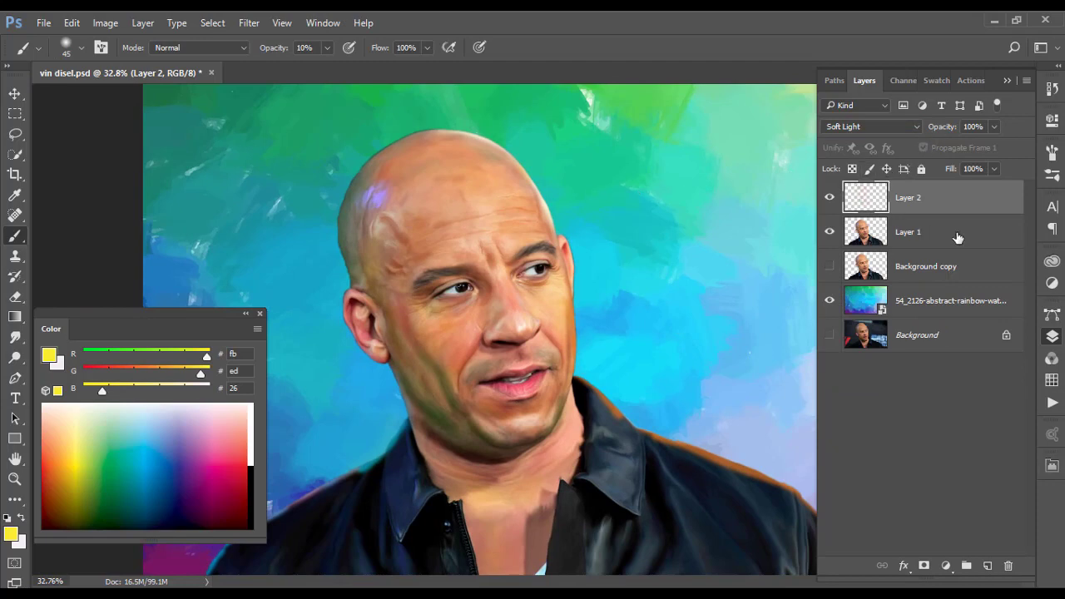
pyautogui.scroll(-3, 658, 414)
pyautogui.scroll(2, 659, 415)
pyautogui.scroll(1, 542, 452)
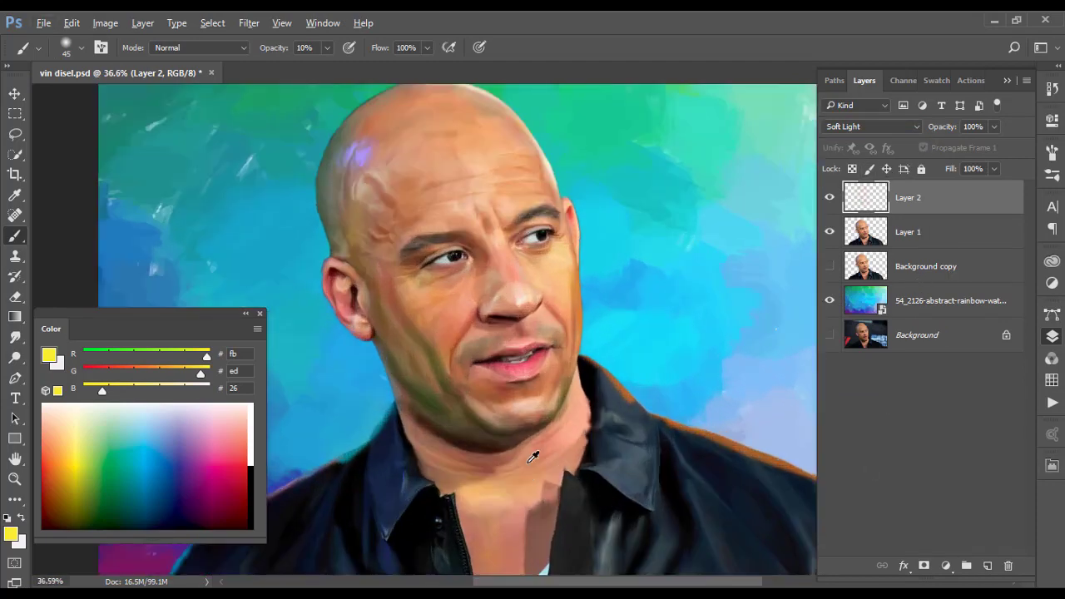
pyautogui.scroll(1, 583, 424)
pyautogui.scroll(1, 599, 412)
pyautogui.scroll(1, 608, 407)
pyautogui.moveTo(608, 407); pyautogui.dragTo(491, 416)
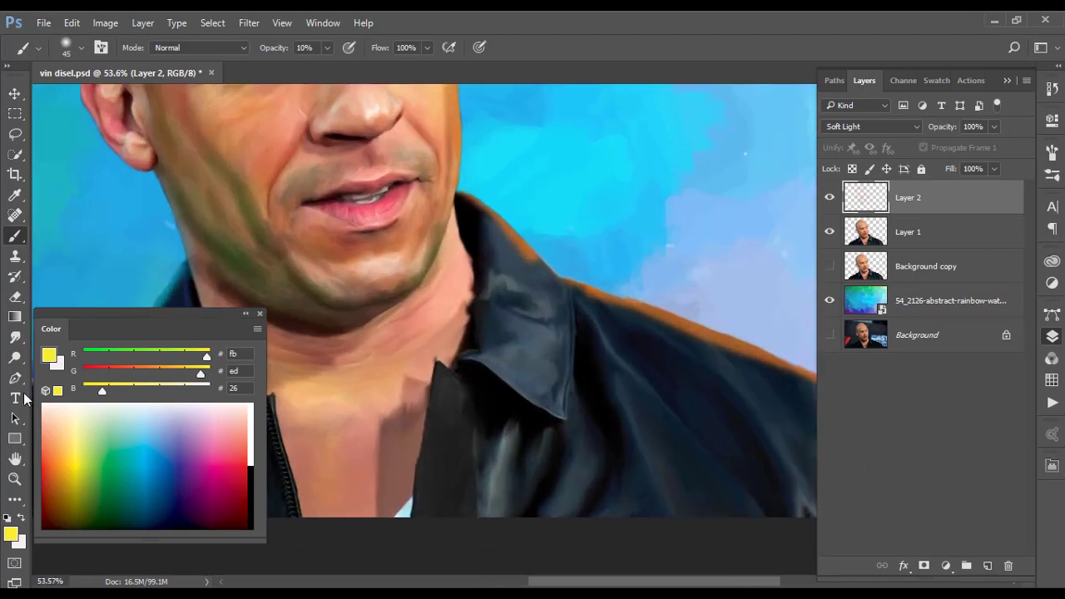
pyautogui.click(257, 314)
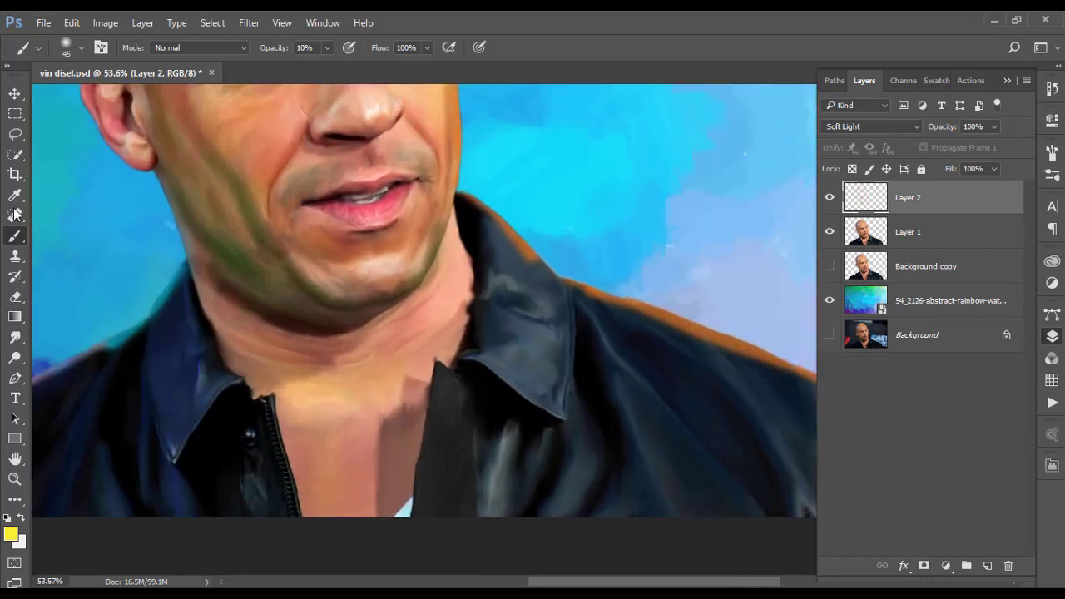
# Set up the Smudge tool with an 80 px preset resized to 70 px at 60% strength, then zoom out
pyautogui.click(15, 336)
pyautogui.rightClick(576, 221)
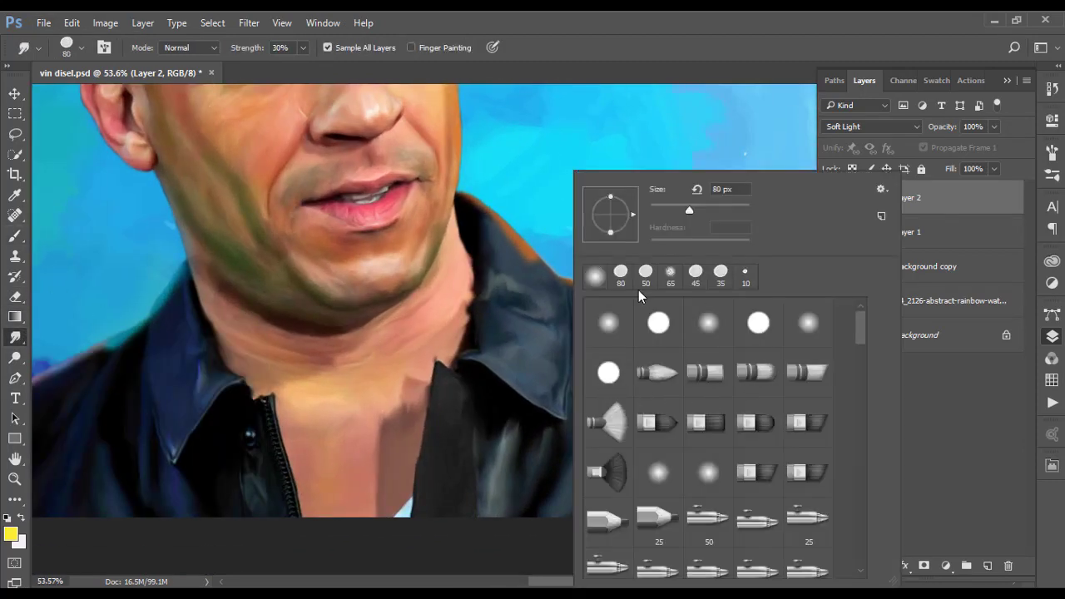
pyautogui.doubleClick(620, 276)
pyautogui.write('60')
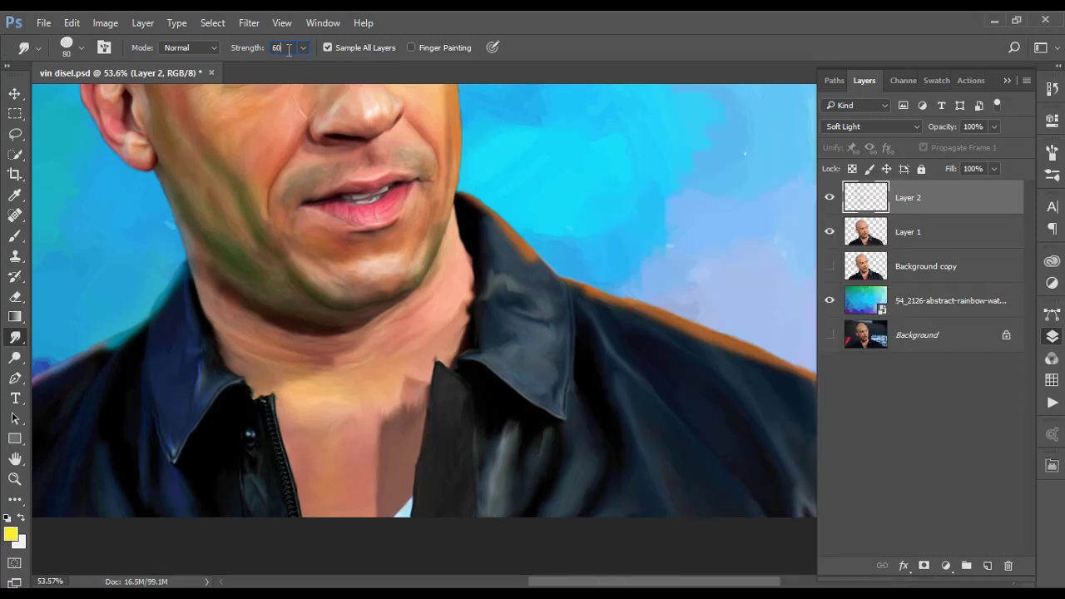
pyautogui.press(']')
pyautogui.press(']')
pyautogui.press(']')
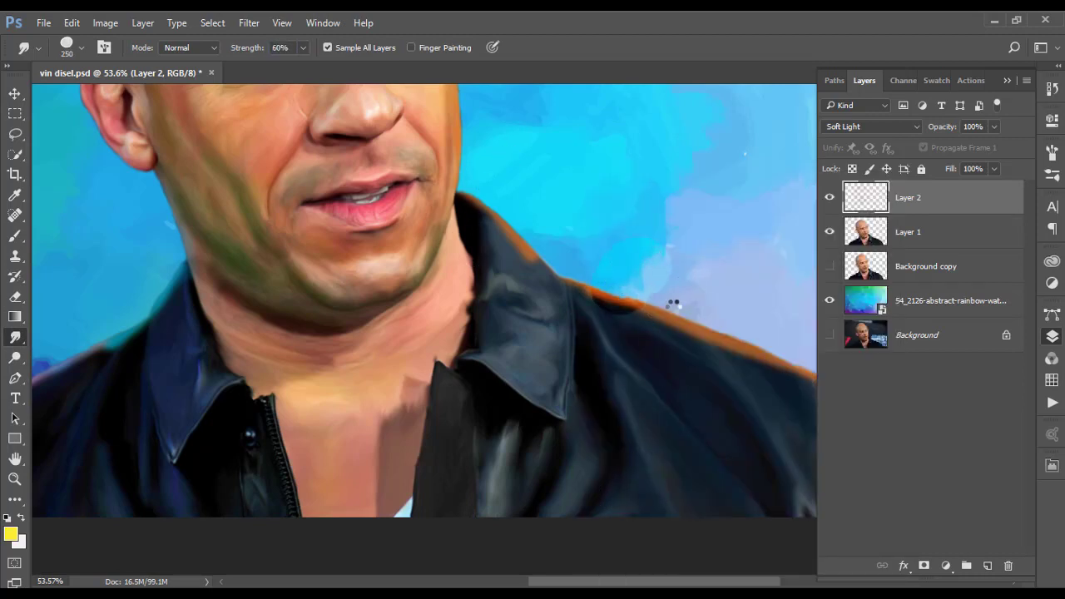
pyautogui.press('[')
pyautogui.press('[')
pyautogui.press('[')
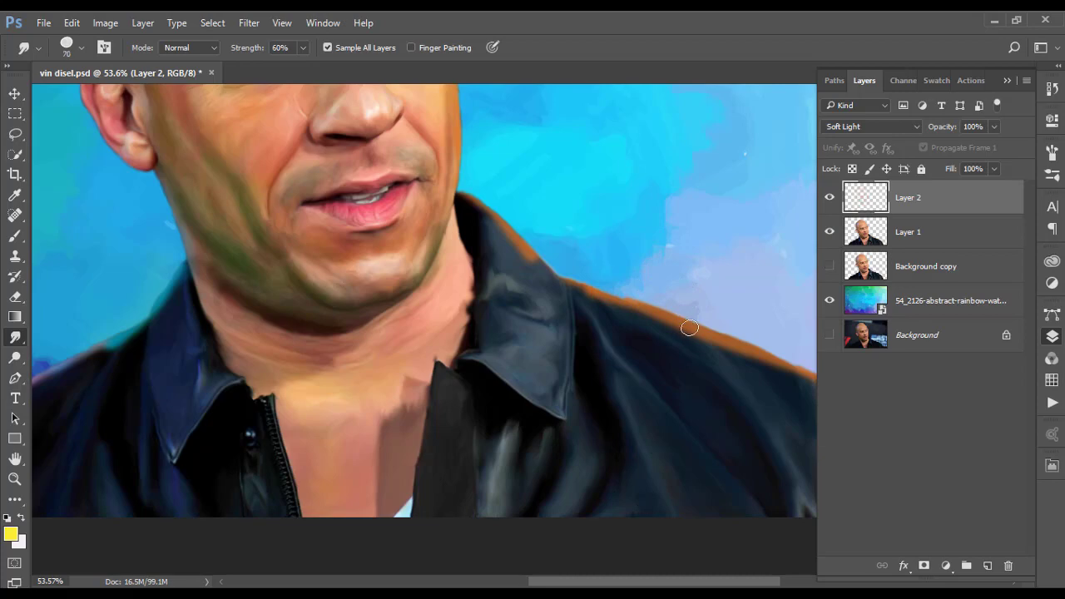
pyautogui.hotkey('ctrl', 'shift', 'alt', 'e')
pyautogui.hotkey('ctrl', '-')
pyautogui.hotkey('ctrl', '-')
pyautogui.hotkey('ctrl', '-')
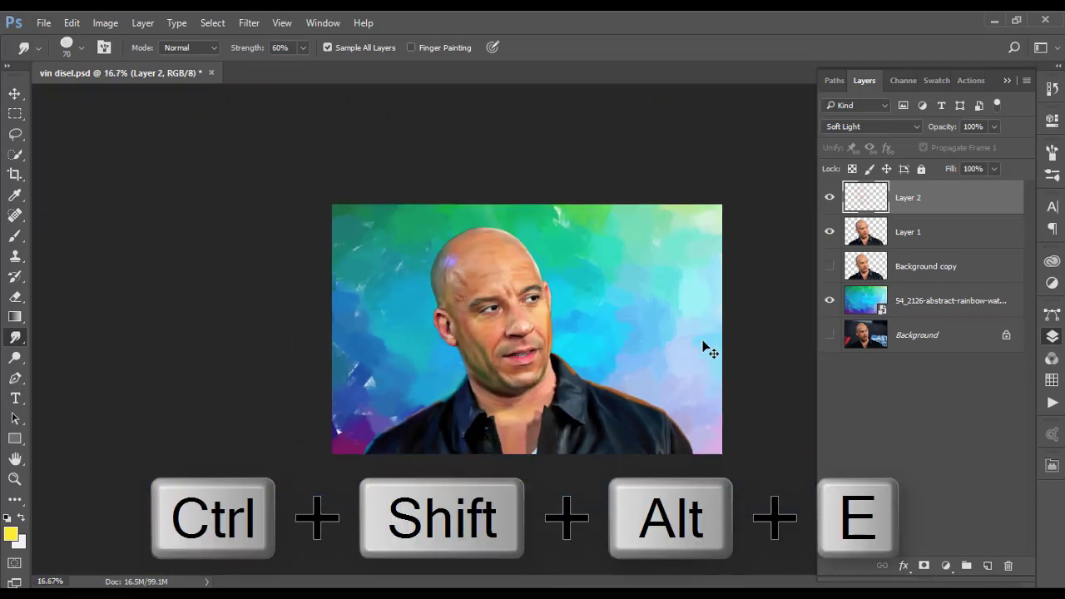
# Undo a trial chin smudge and stamp all visible layers into a new Layer 3
pyautogui.hotkey('ctrl', '+')
pyautogui.hotkey('ctrl', '+')
pyautogui.scroll(3, 504, 310)
pyautogui.scroll(2, 485, 444)
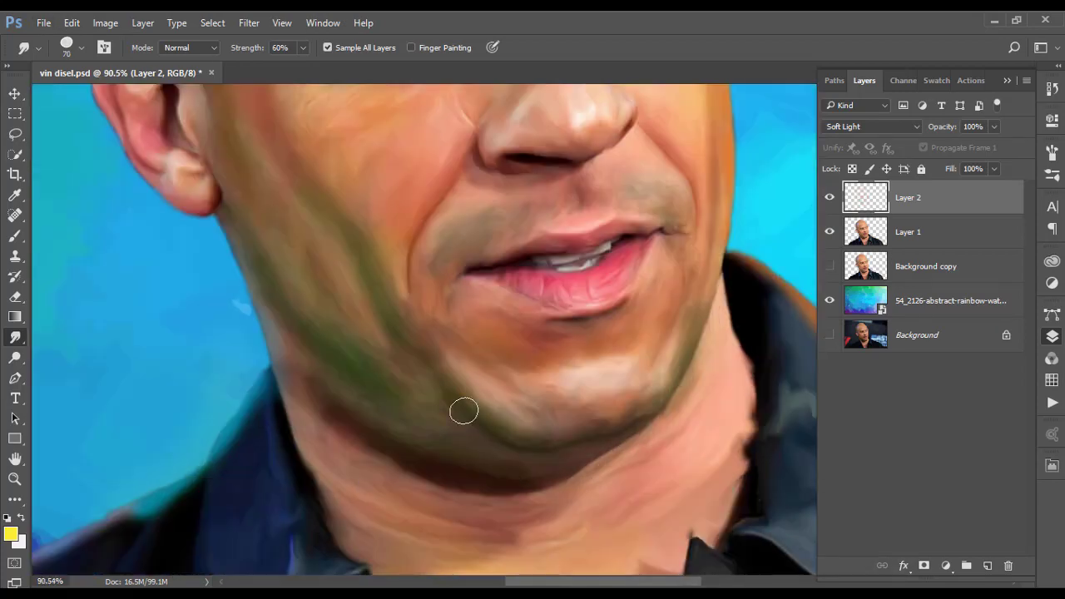
pyautogui.scroll(2, 463, 408)
pyautogui.moveTo(482, 408); pyautogui.dragTo(391, 324)
pyautogui.hotkey('ctrl', 'z')
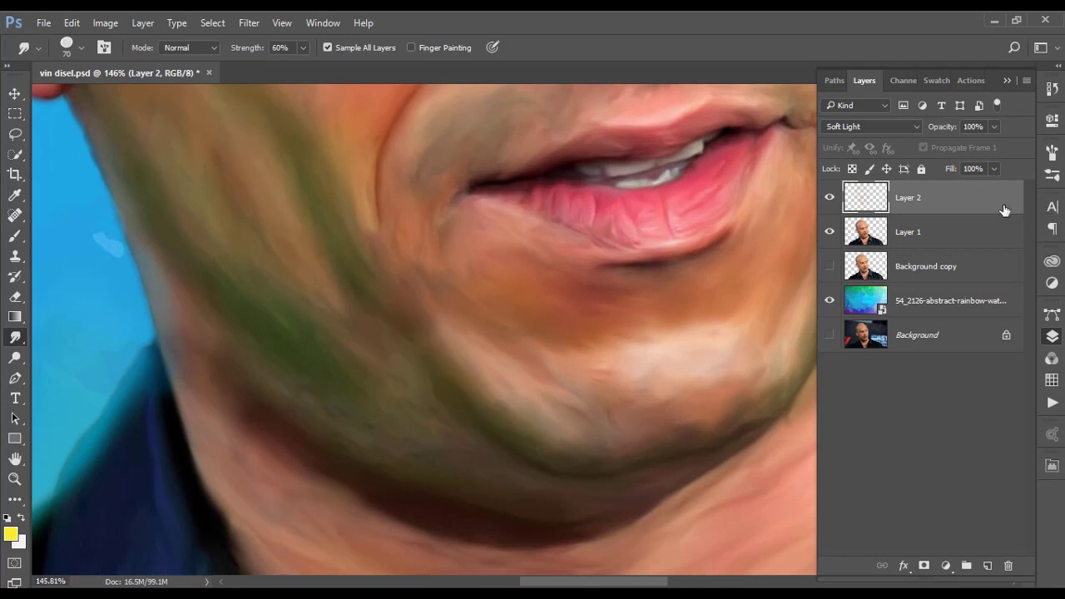
pyautogui.hotkey('ctrl', '0')
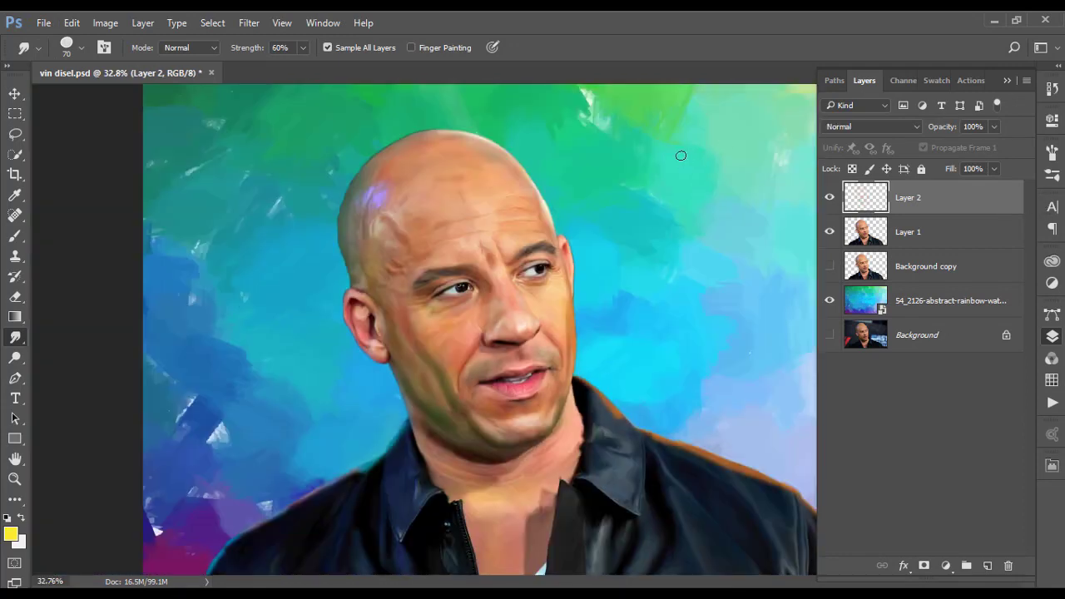
pyautogui.hotkey('ctrl', 'shift', 'alt', 'e')
# Smudge the orange shoulder, collar and left shoulder edges into the rainbow background
pyautogui.scroll(-1, 597, 200)
pyautogui.scroll(-3, 596, 199)
pyautogui.scroll(6, 668, 482)
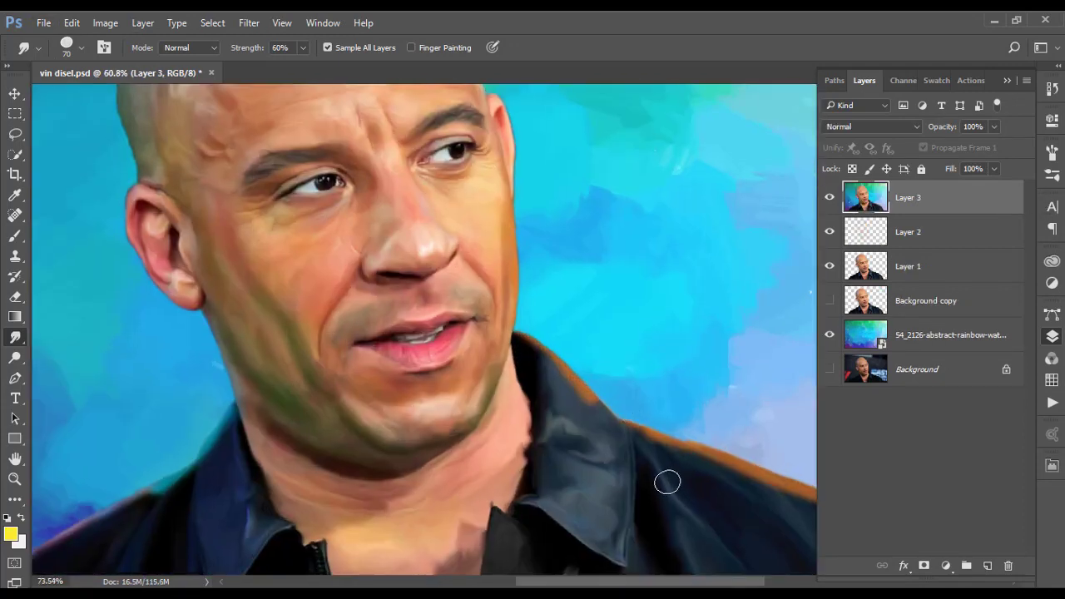
pyautogui.moveTo(667, 482); pyautogui.dragTo(497, 290)
pyautogui.scroll(1, 586, 240)
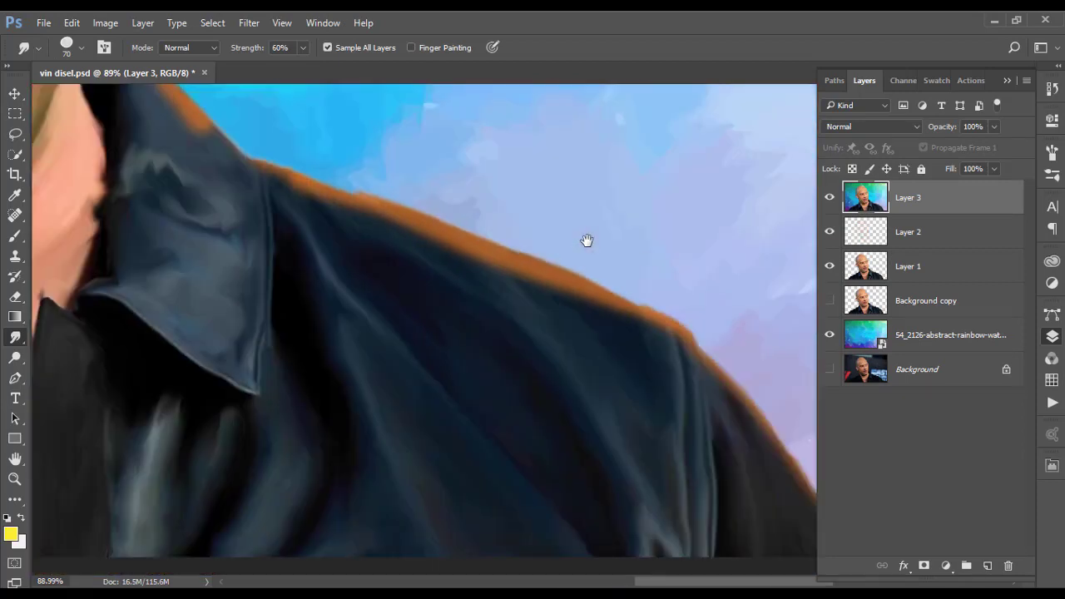
pyautogui.moveTo(649, 324); pyautogui.dragTo(321, 178)
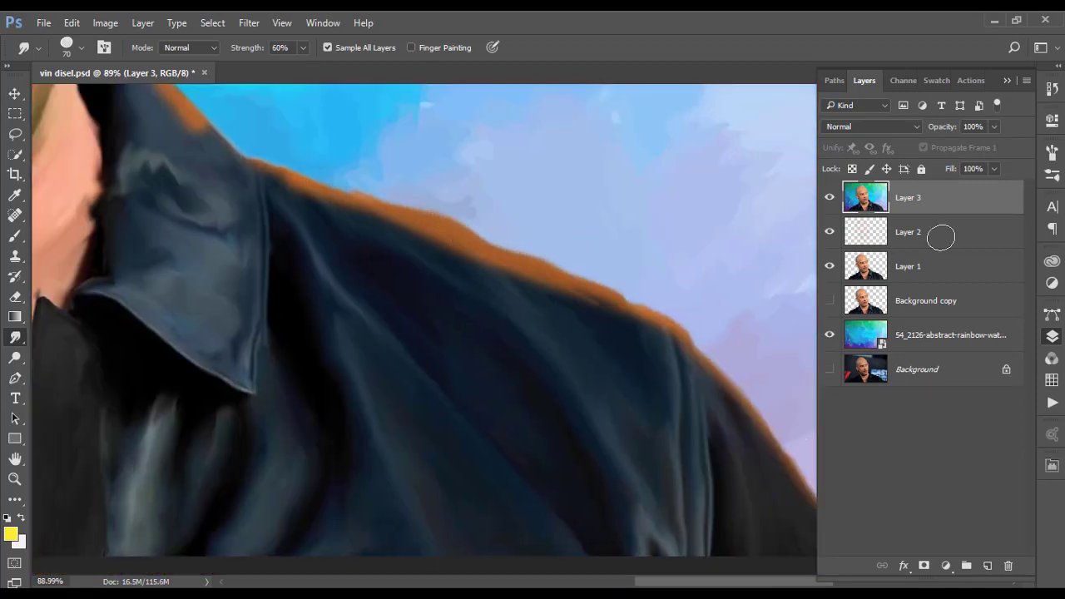
pyautogui.moveTo(438, 355); pyautogui.dragTo(505, 491)
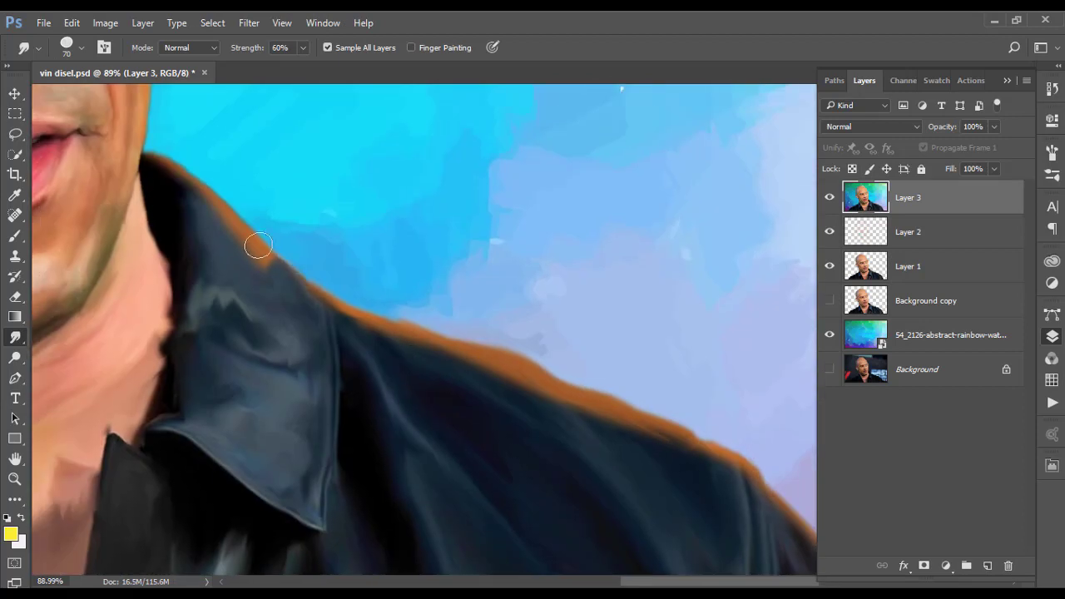
pyautogui.moveTo(258, 244)
pyautogui.mouseDown()
pyautogui.moveTo(212, 195)
pyautogui.moveTo(148, 159)
pyautogui.moveTo(276, 257)
pyautogui.moveTo(533, 343)
pyautogui.moveTo(314, 231)
pyautogui.moveTo(380, 290)
pyautogui.moveTo(501, 438)
pyautogui.mouseUp()
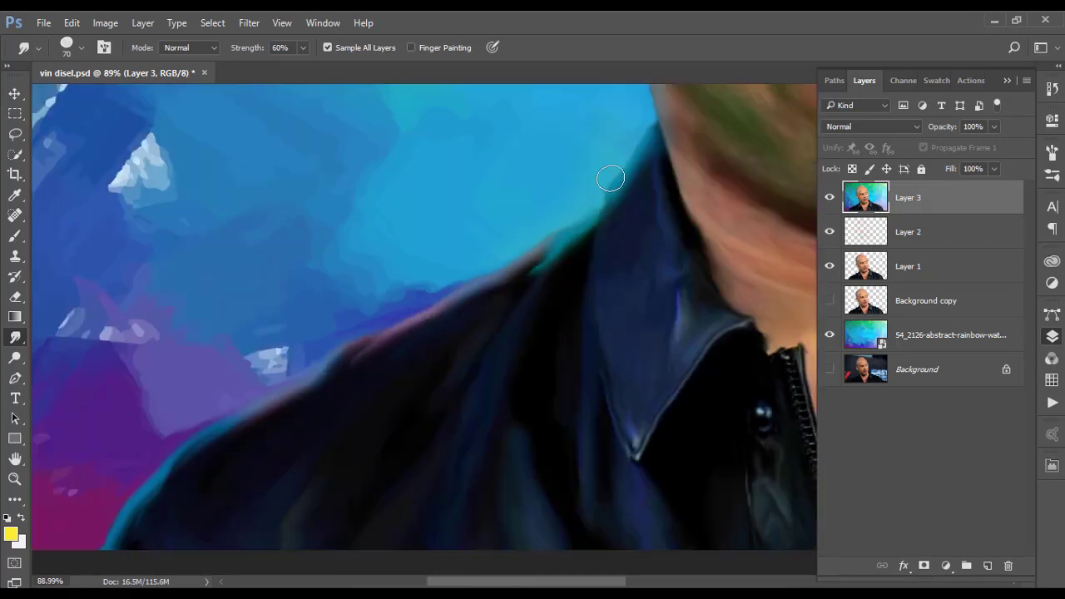
pyautogui.moveTo(610, 179)
pyautogui.mouseDown()
pyautogui.moveTo(528, 275)
pyautogui.moveTo(594, 292)
pyautogui.mouseUp()
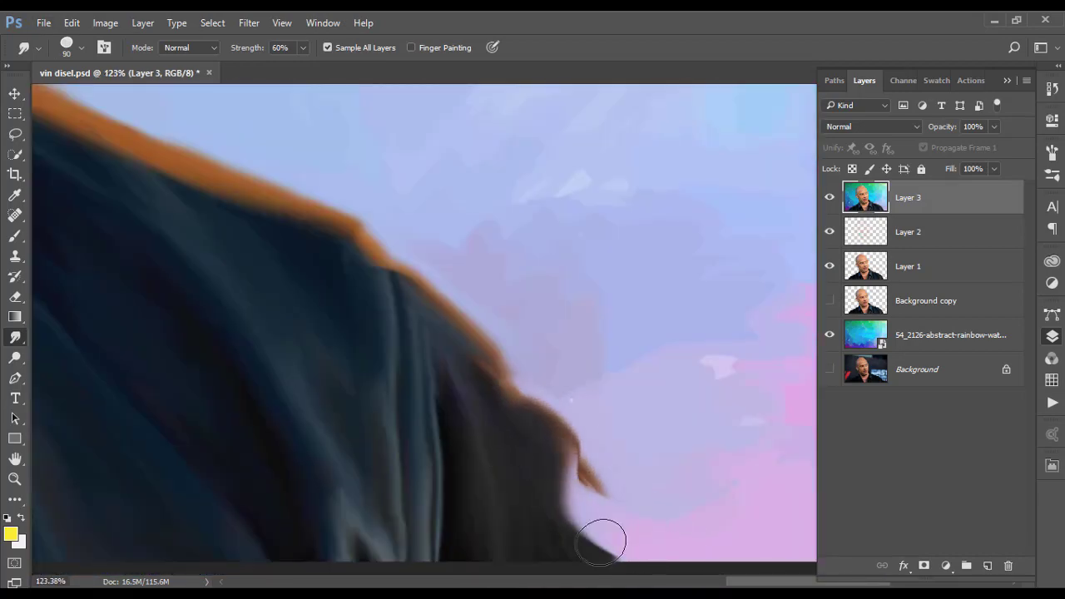
pyautogui.scroll(-3, 614, 560)
pyautogui.scroll(-2, 613, 559)
# Open Match Color on the merged portrait and make a first raise of luminance and color intensity
pyautogui.scroll(-1, 624, 417)
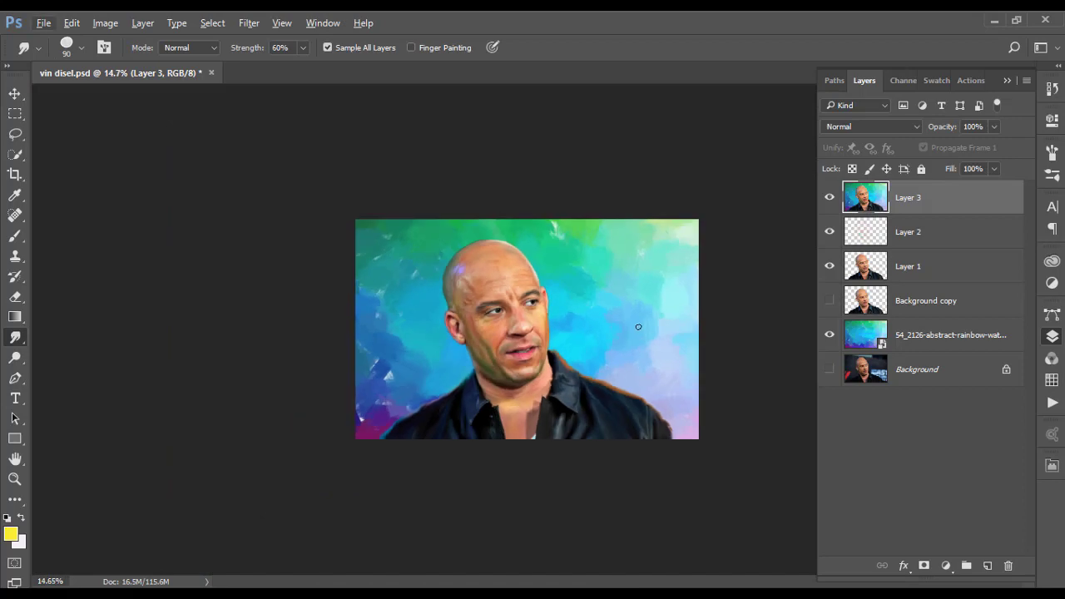
pyautogui.scroll(2, 444, 212)
pyautogui.click(105, 23)
pyautogui.moveTo(129, 63)
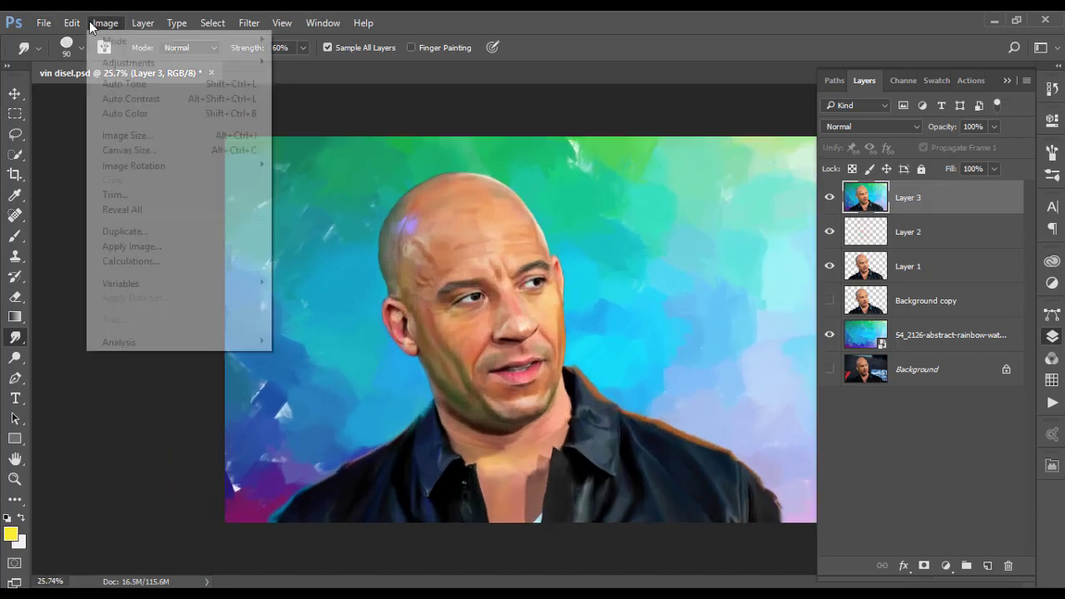
pyautogui.click(364, 372)
pyautogui.moveTo(804, 214); pyautogui.dragTo(822, 217)
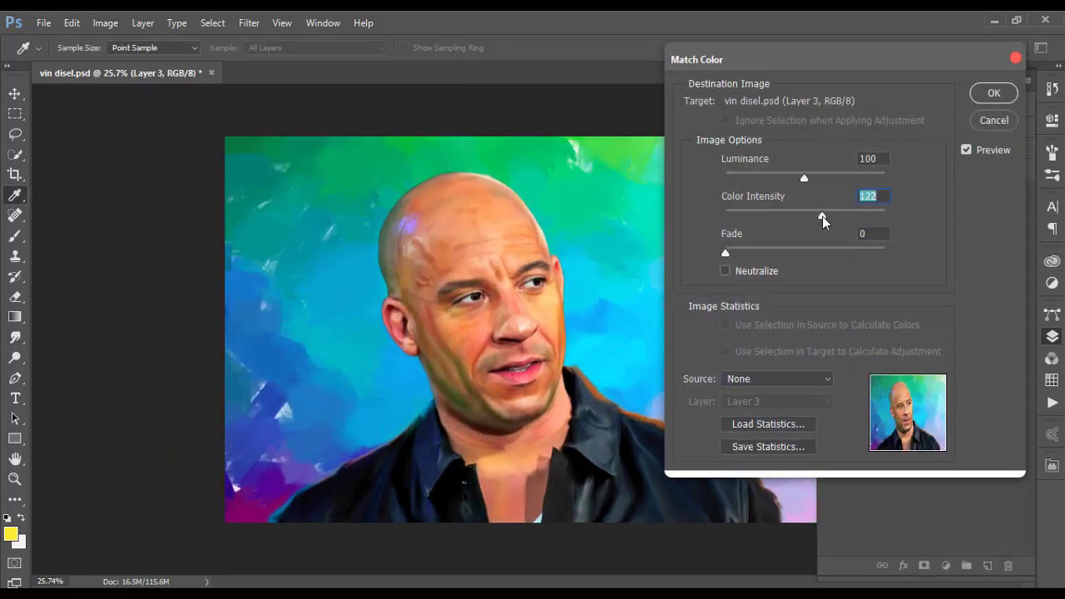
pyautogui.moveTo(804, 177); pyautogui.dragTo(818, 178)
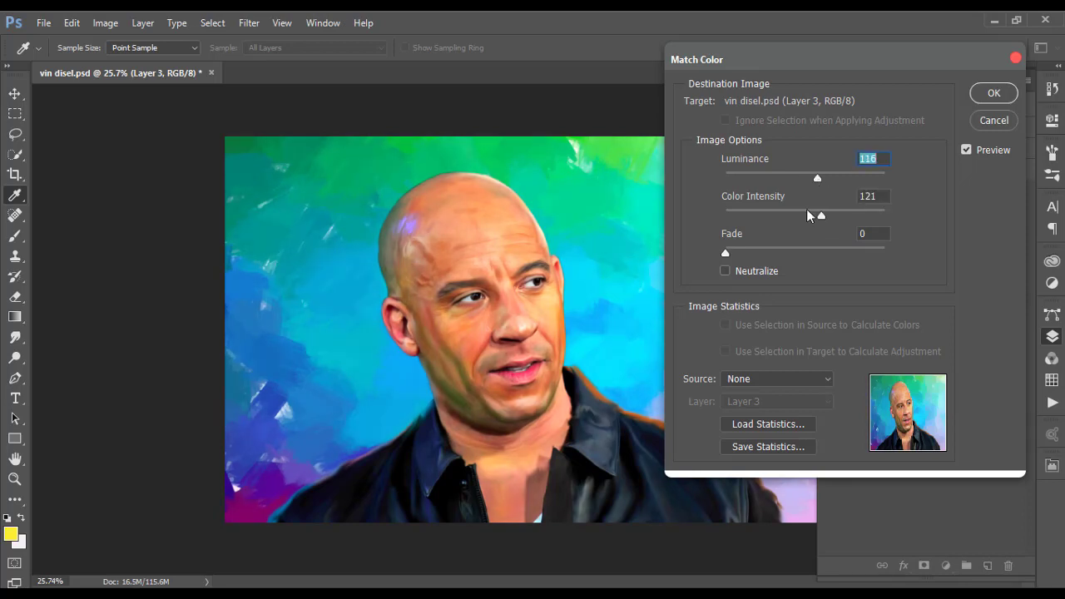
# Trial Neutralize and Fade, then settle on luminance 108 and color intensity 135 and apply
pyautogui.click(726, 271)
pyautogui.moveTo(830, 217)
pyautogui.mouseDown()
pyautogui.moveTo(863, 213)
pyautogui.moveTo(866, 177)
pyautogui.mouseUp()
pyautogui.moveTo(770, 253)
pyautogui.mouseDown()
pyautogui.moveTo(839, 252)
pyautogui.moveTo(725, 252)
pyautogui.mouseUp()
pyautogui.click(794, 270)
pyautogui.moveTo(863, 215); pyautogui.dragTo(801, 214)
pyautogui.moveTo(866, 177)
pyautogui.mouseDown()
pyautogui.moveTo(798, 179)
pyautogui.moveTo(816, 214)
pyautogui.moveTo(832, 217)
pyautogui.mouseUp()
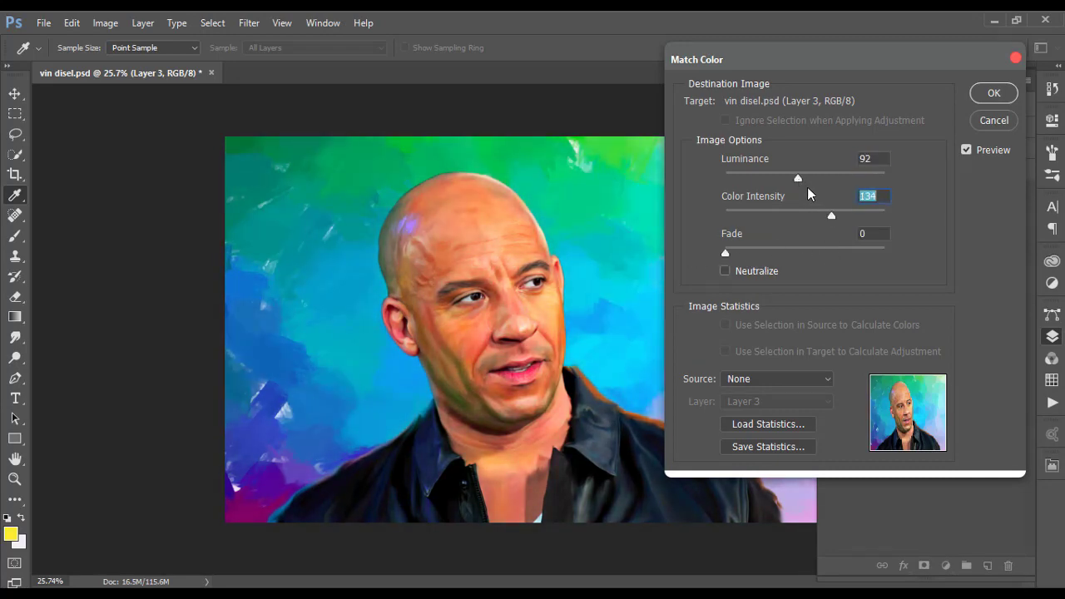
pyautogui.moveTo(809, 177); pyautogui.dragTo(814, 176)
pyautogui.moveTo(834, 216); pyautogui.dragTo(828, 216)
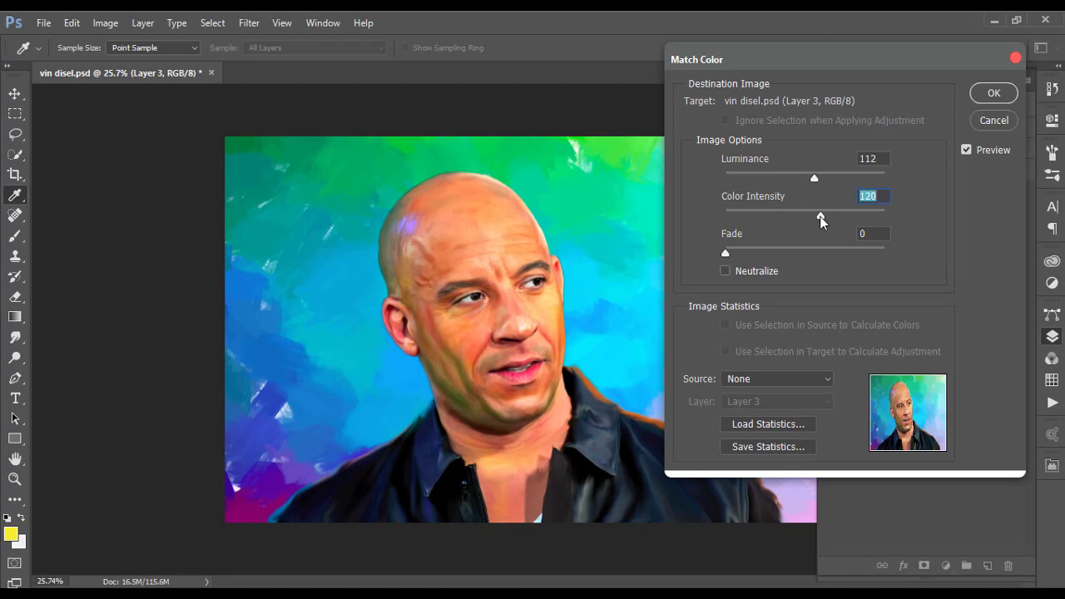
pyautogui.moveTo(815, 177); pyautogui.dragTo(802, 181)
pyautogui.moveTo(827, 215); pyautogui.dragTo(832, 215)
pyautogui.moveTo(801, 178); pyautogui.dragTo(811, 181)
pyautogui.click(994, 93)
# Zoom in and back out to inspect the boosted portrait
pyautogui.scroll(-2, 538, 368)
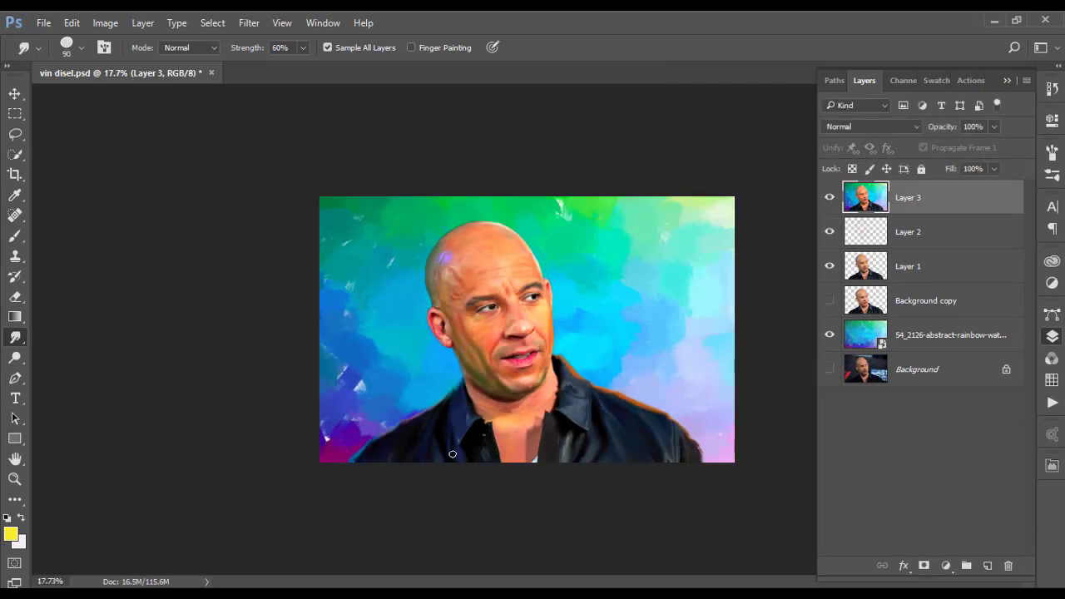
pyautogui.scroll(6, 405, 447)
pyautogui.scroll(2, 400, 416)
pyautogui.scroll(3, 390, 374)
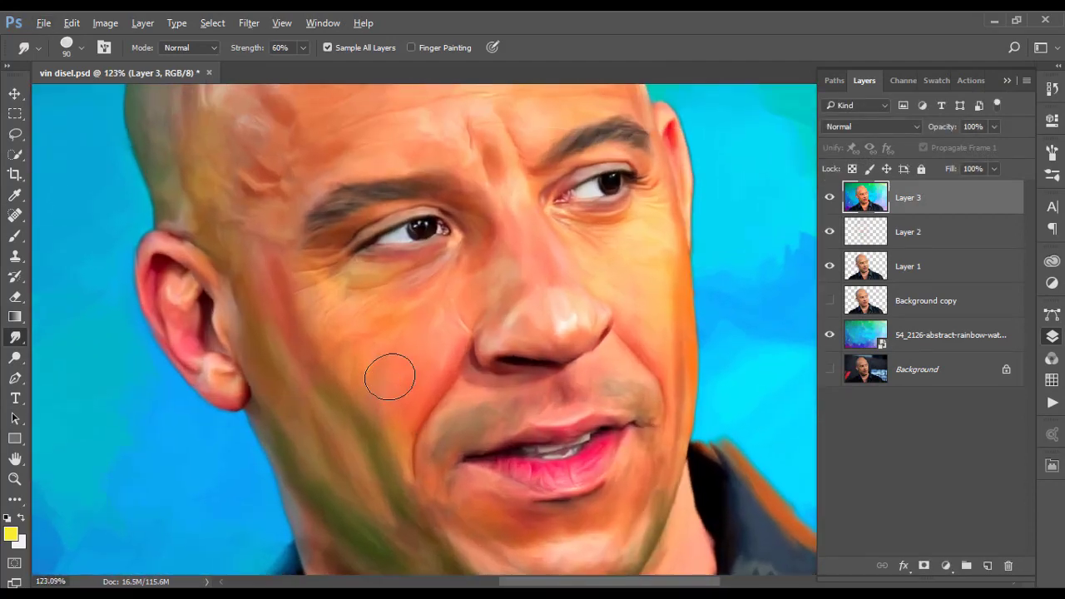
pyautogui.scroll(2, 395, 464)
pyautogui.scroll(-5, 366, 408)
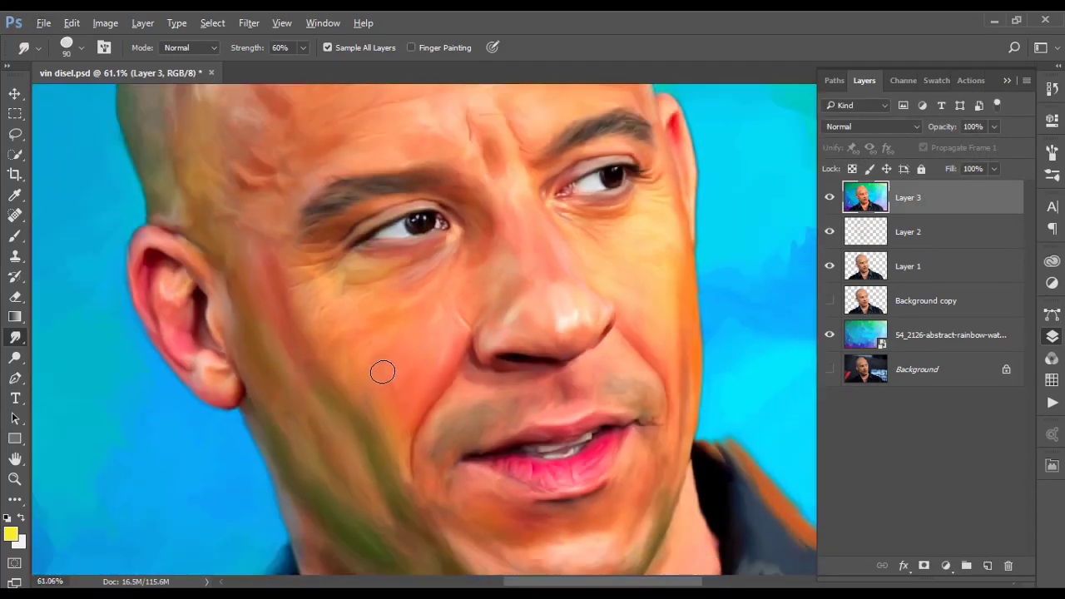
pyautogui.scroll(-1, 380, 368)
pyautogui.scroll(-3, 385, 381)
# In Selective Color, change Whites black, then shift Neutrals cyan, add magenta and reduce yellow
pyautogui.click(105, 22)
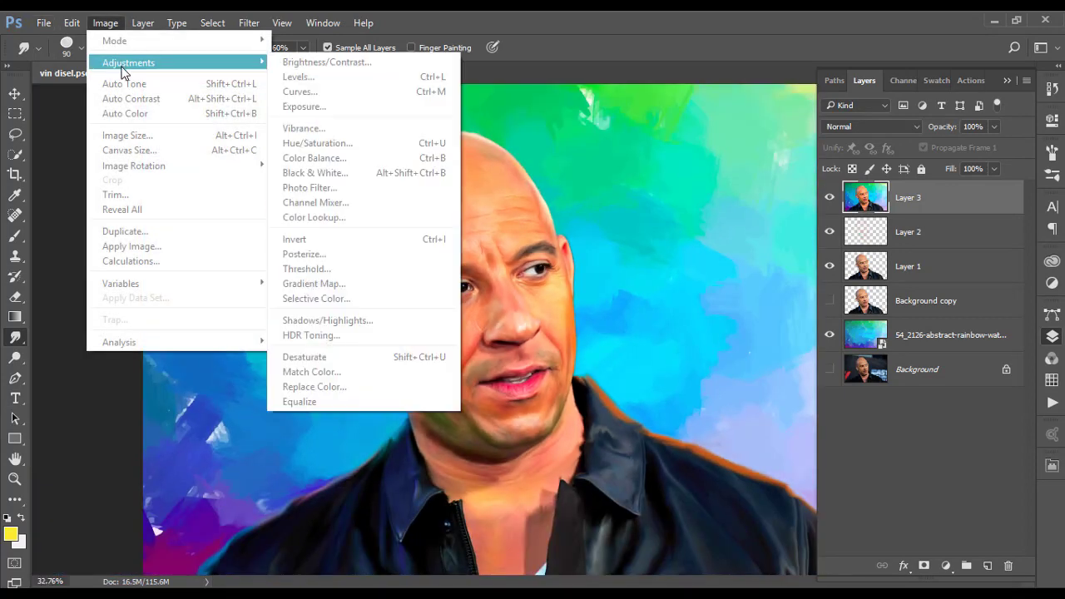
pyautogui.click(348, 295)
pyautogui.click(846, 185)
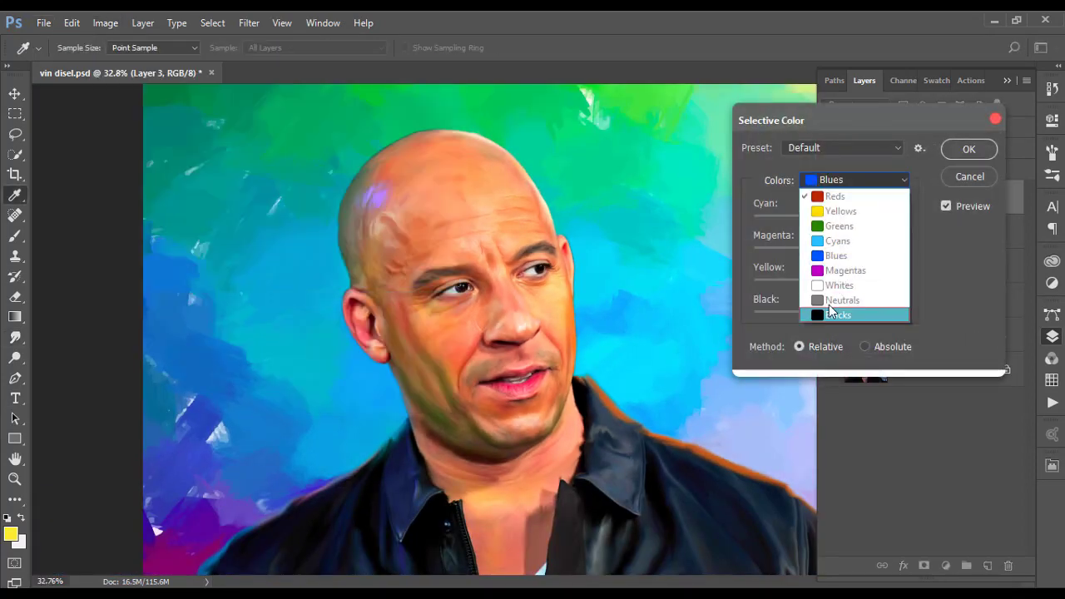
pyautogui.click(829, 279)
pyautogui.moveTo(830, 313)
pyautogui.mouseDown()
pyautogui.moveTo(795, 313)
pyautogui.moveTo(907, 313)
pyautogui.moveTo(720, 310)
pyautogui.moveTo(838, 313)
pyautogui.moveTo(832, 257)
pyautogui.mouseUp()
pyautogui.click(832, 180)
pyautogui.click(832, 303)
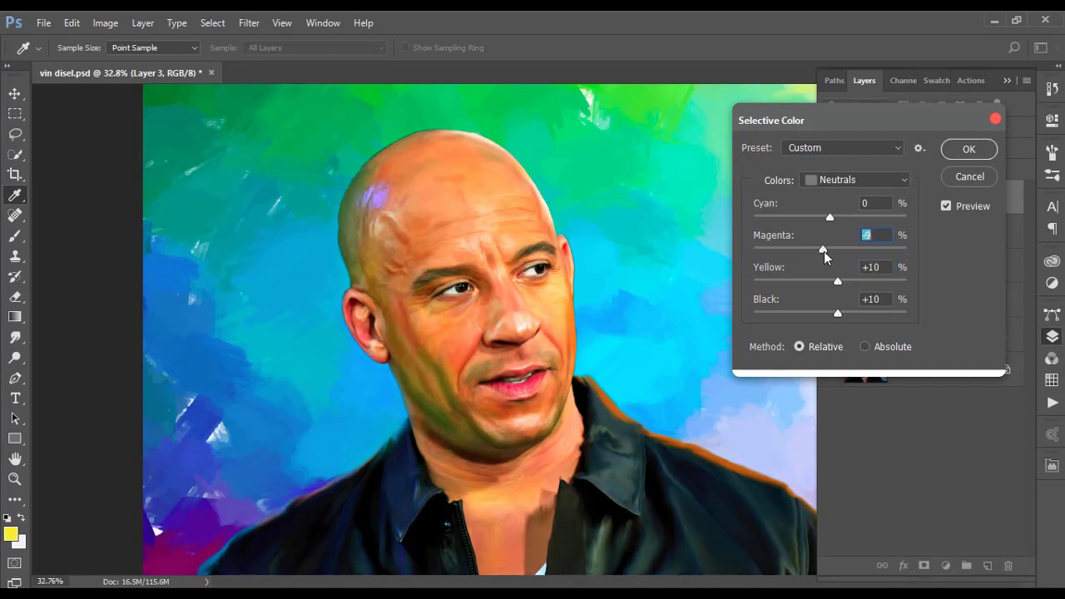
pyautogui.moveTo(830, 217)
pyautogui.mouseDown()
pyautogui.moveTo(851, 218)
pyautogui.moveTo(827, 218)
pyautogui.mouseUp()
pyautogui.click(829, 248)
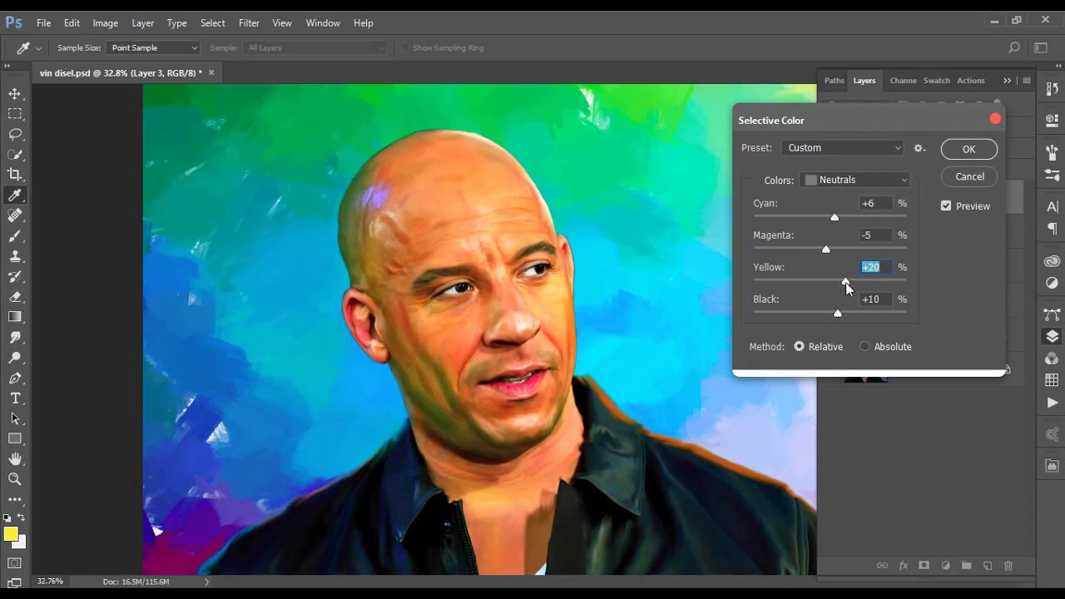
pyautogui.moveTo(845, 282); pyautogui.dragTo(833, 251)
# Remove black from Magentas and Cyans, adding magenta and reducing cyan in Magentas
pyautogui.click(842, 179)
pyautogui.click(845, 267)
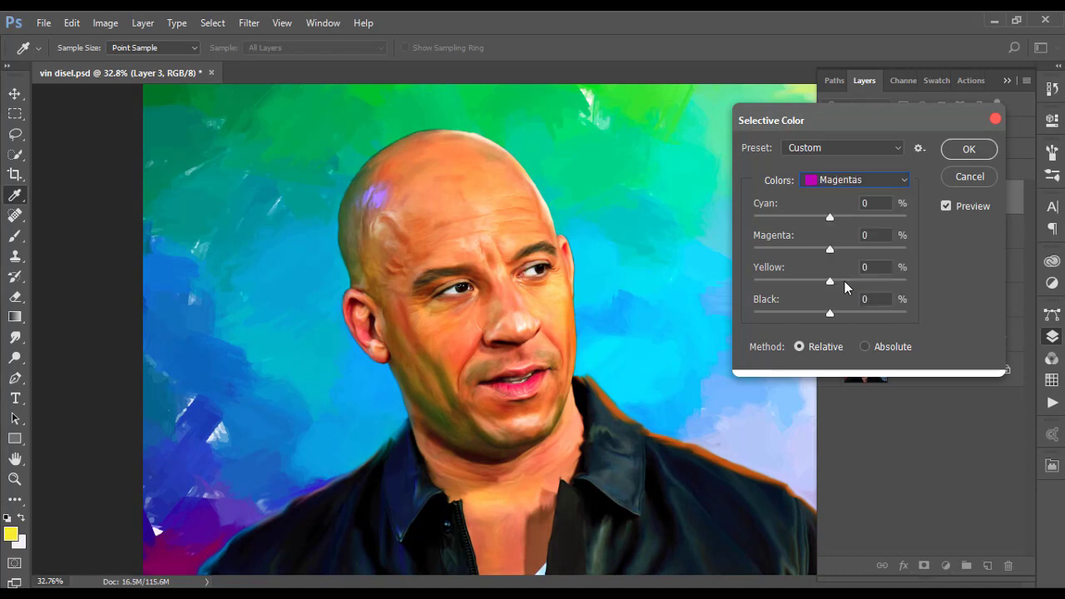
pyautogui.moveTo(853, 314)
pyautogui.mouseDown()
pyautogui.moveTo(791, 314)
pyautogui.moveTo(802, 313)
pyautogui.mouseUp()
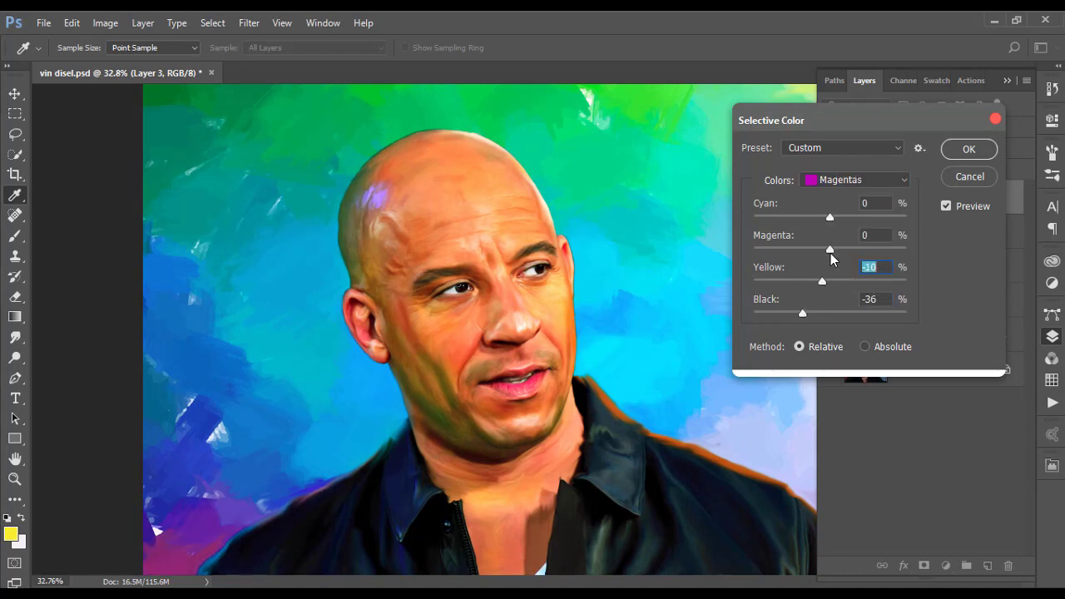
pyautogui.moveTo(830, 250)
pyautogui.mouseDown()
pyautogui.moveTo(822, 216)
pyautogui.moveTo(774, 216)
pyautogui.moveTo(807, 216)
pyautogui.mouseUp()
pyautogui.click(812, 181)
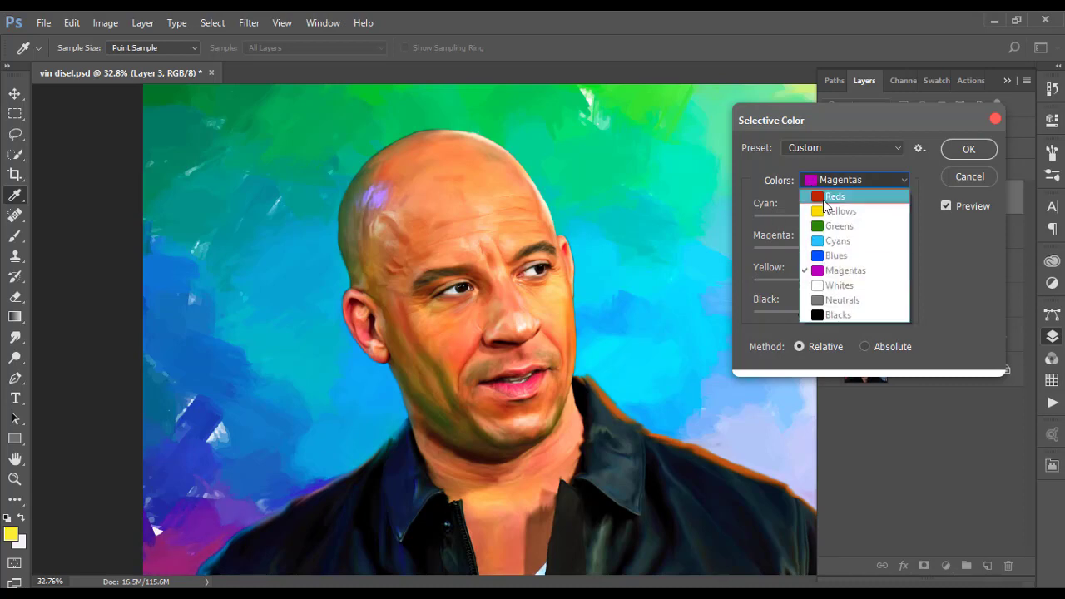
pyautogui.click(836, 241)
pyautogui.moveTo(858, 314)
pyautogui.mouseDown()
pyautogui.moveTo(784, 313)
pyautogui.moveTo(831, 306)
pyautogui.moveTo(807, 304)
pyautogui.moveTo(814, 312)
pyautogui.moveTo(847, 281)
pyautogui.mouseUp()
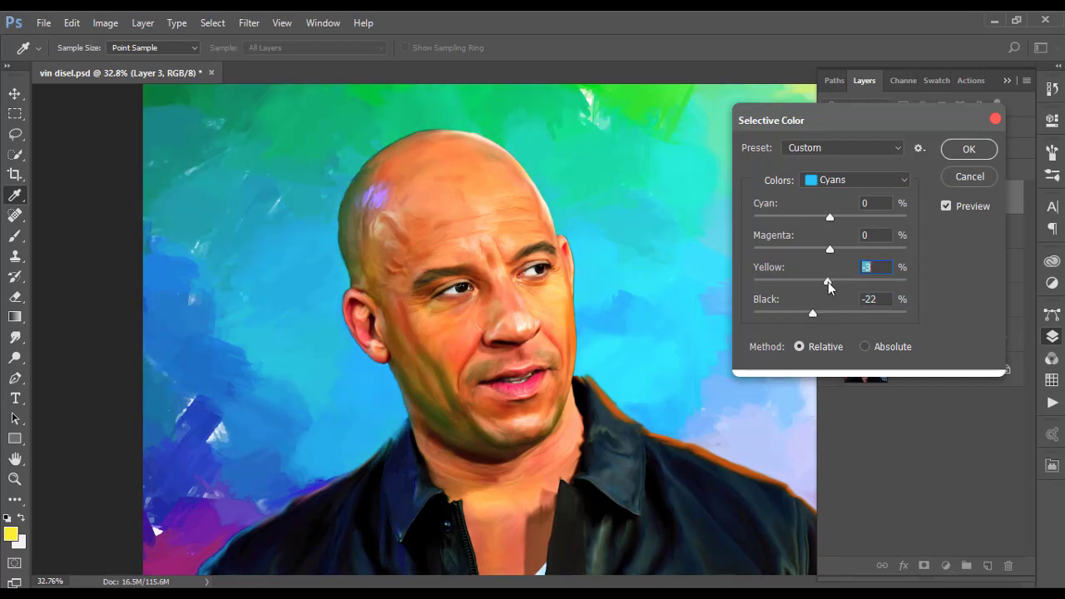
# Reduce black and magenta in Greens; add black and lower magenta in Yellows
pyautogui.click(857, 179)
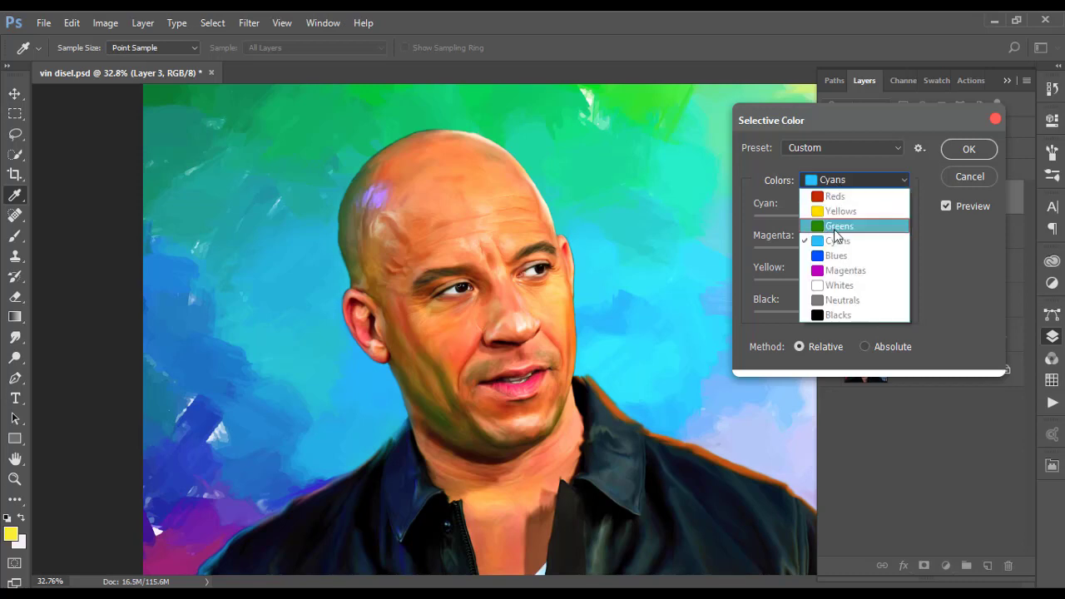
pyautogui.click(836, 225)
pyautogui.moveTo(830, 313)
pyautogui.mouseDown()
pyautogui.moveTo(806, 313)
pyautogui.moveTo(836, 314)
pyautogui.mouseUp()
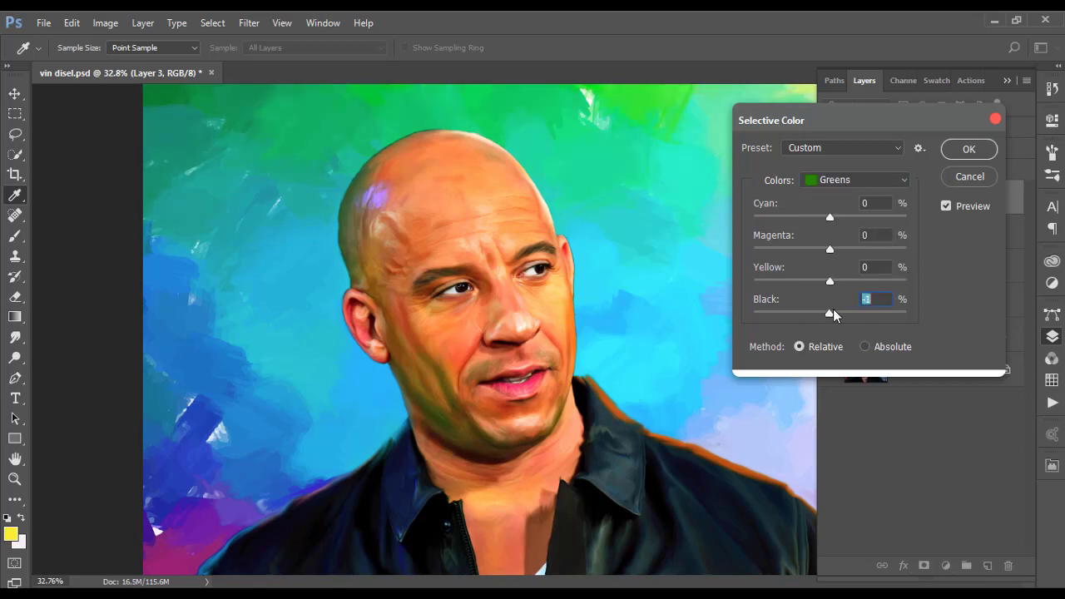
pyautogui.moveTo(859, 252); pyautogui.dragTo(836, 251)
pyautogui.click(857, 180)
pyautogui.click(836, 209)
pyautogui.moveTo(829, 313)
pyautogui.mouseDown()
pyautogui.moveTo(842, 313)
pyautogui.moveTo(849, 283)
pyautogui.moveTo(803, 283)
pyautogui.moveTo(862, 283)
pyautogui.mouseUp()
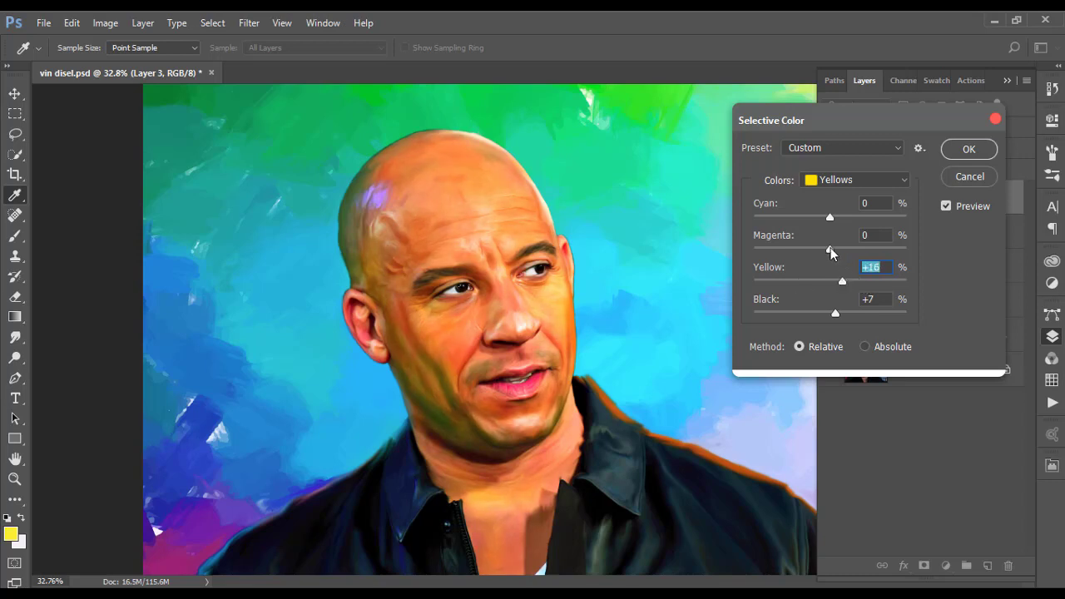
pyautogui.moveTo(850, 249)
pyautogui.mouseDown()
pyautogui.moveTo(825, 249)
pyautogui.moveTo(872, 219)
pyautogui.mouseUp()
# Tweak Reds: raise black from -20, trim magenta slightly, and set yellow to 0
pyautogui.click(833, 179)
pyautogui.click(832, 195)
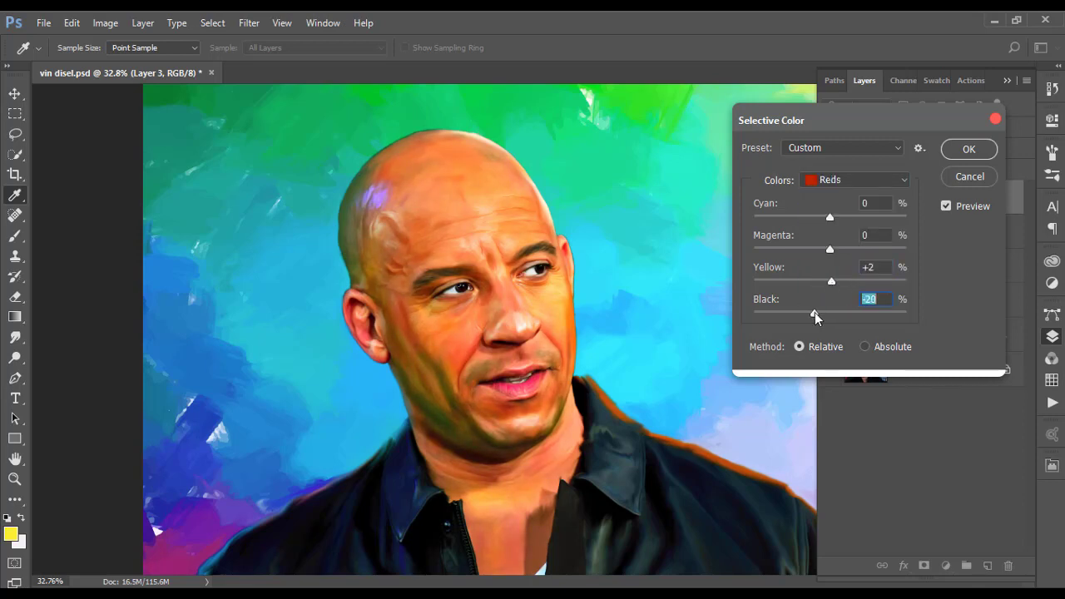
pyautogui.moveTo(815, 312); pyautogui.dragTo(833, 312)
pyautogui.moveTo(828, 249); pyautogui.dragTo(836, 248)
pyautogui.write('0')
pyautogui.press('Tab')
# Compare before/after, apply the Selective Color adjustment, and switch to the Smudge tool
pyautogui.click(946, 206)
pyautogui.click(965, 149)
pyautogui.press('r')
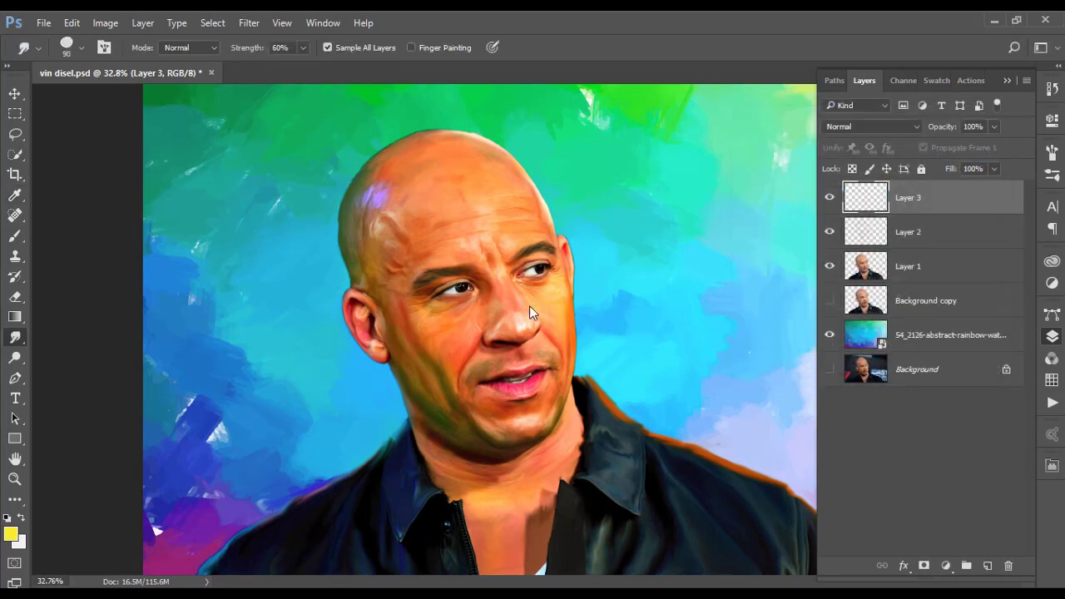
pyautogui.scroll(-2, 530, 309)
pyautogui.scroll(-1, 530, 309)
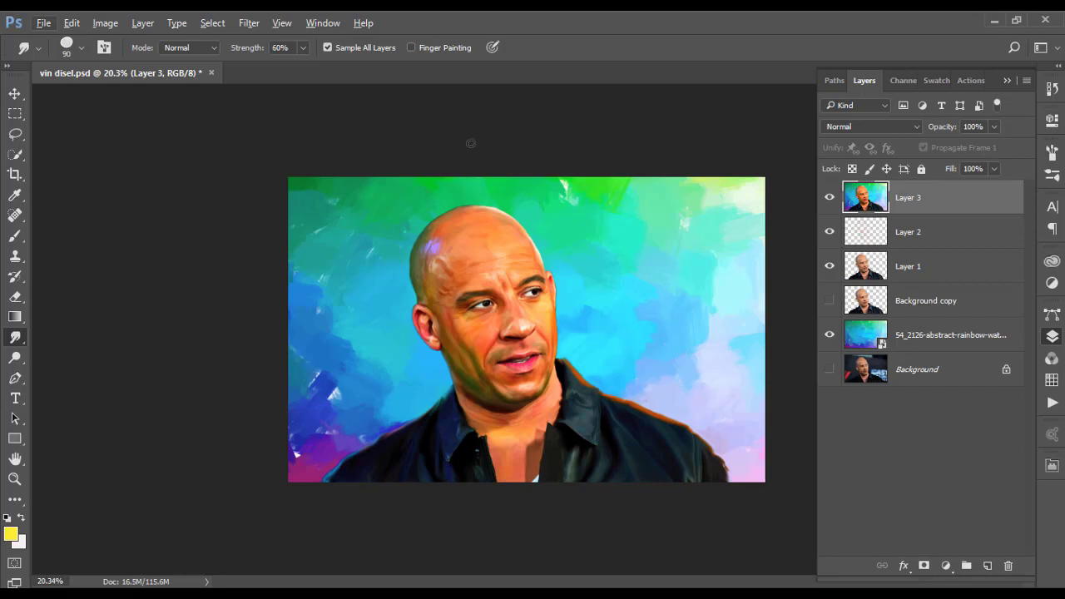
# Launch the Topaz Labs Topaz Clean 3 filter on Layer 3
pyautogui.scroll(-2, 397, 240)
pyautogui.scroll(5, 472, 349)
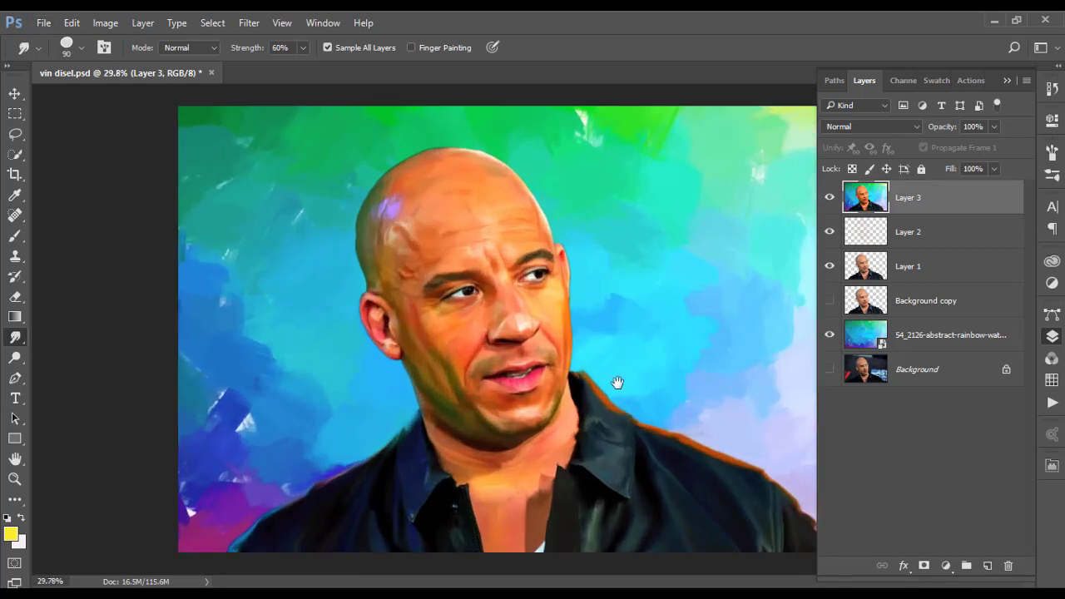
pyautogui.scroll(5, 370, 404)
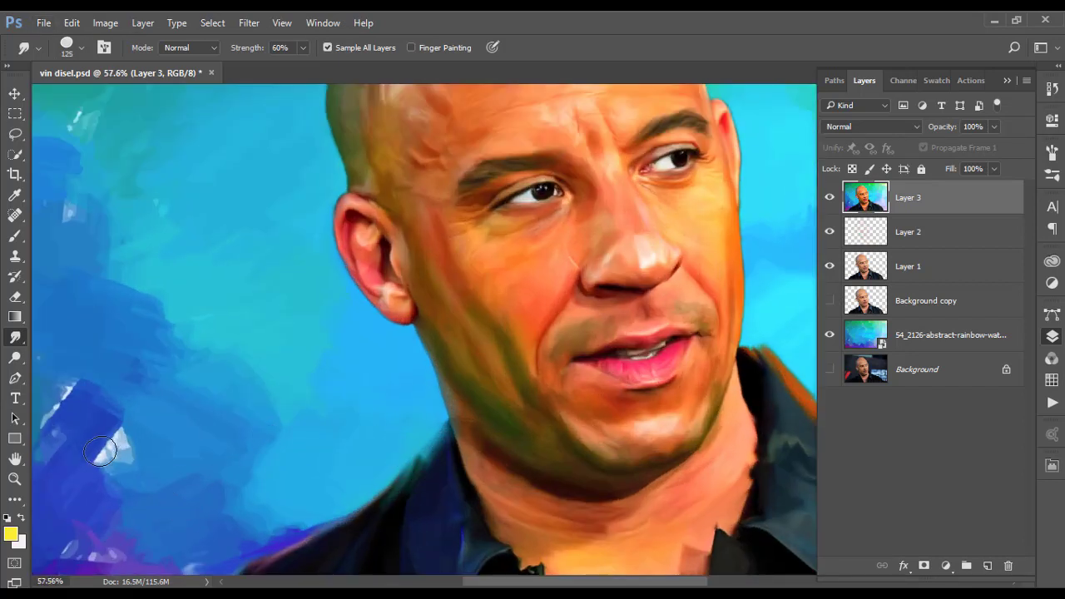
pyautogui.moveTo(117, 450); pyautogui.dragTo(238, 392)
pyautogui.scroll(-2, 335, 440)
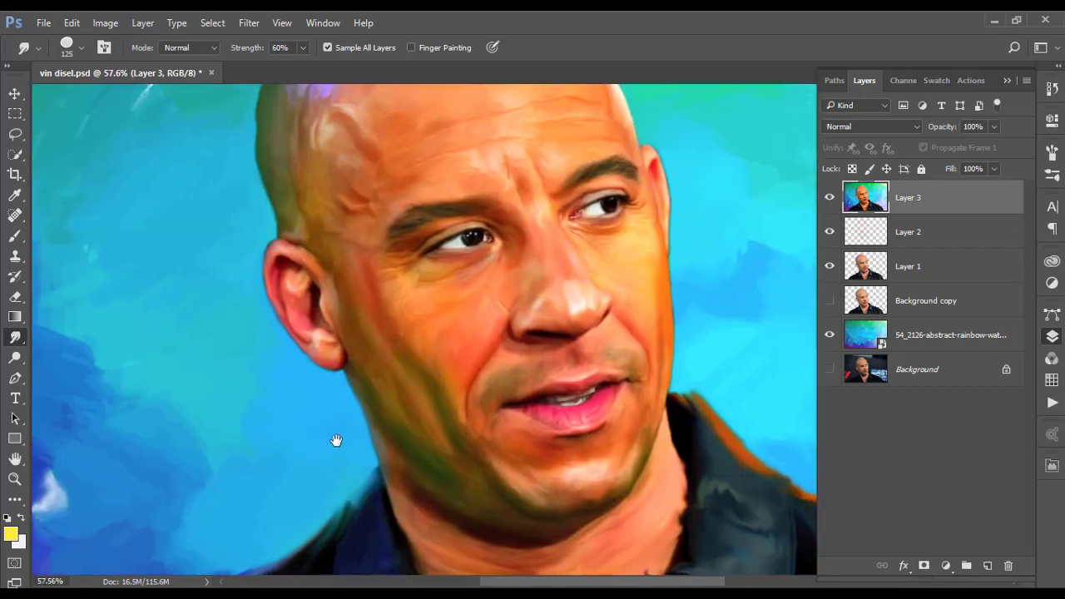
pyautogui.scroll(-2, 336, 441)
pyautogui.click(249, 23)
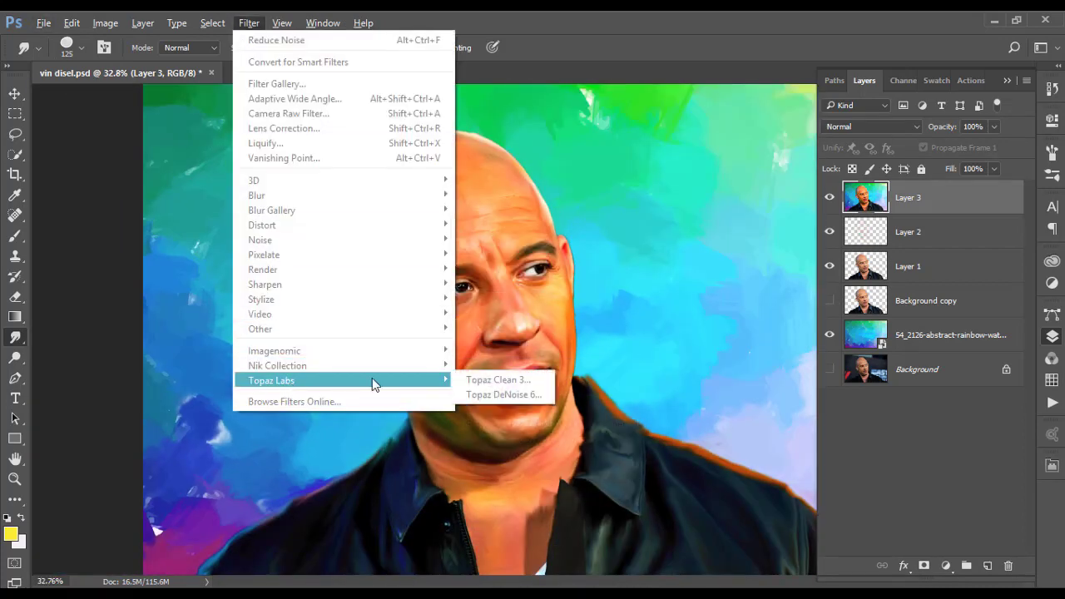
pyautogui.click(475, 381)
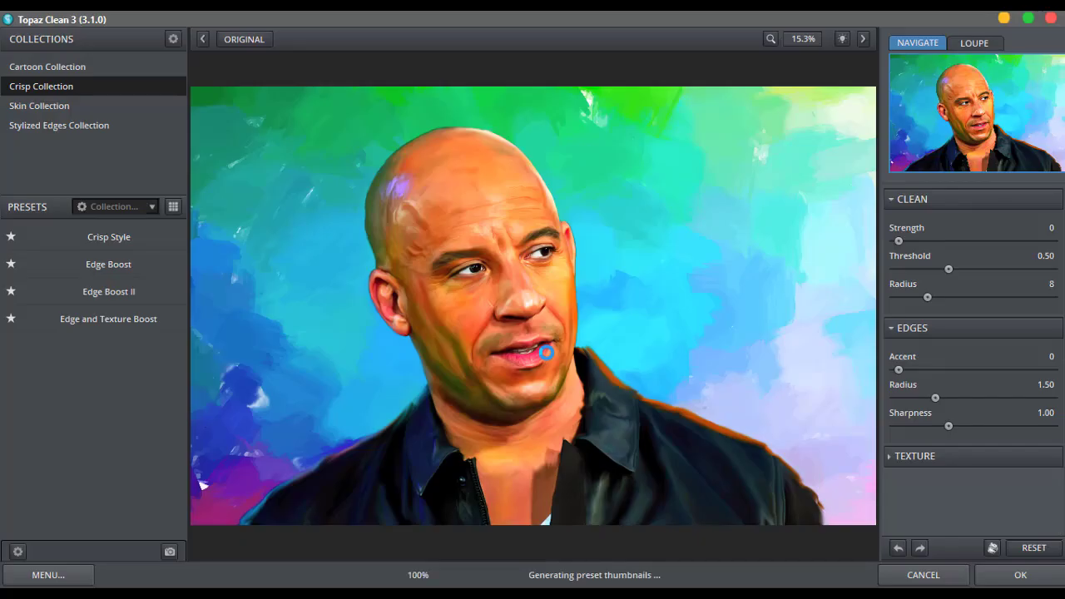
# Preview the nose at 100%, try Skin Smoothing presets, then choose the Curly Sharp preset
pyautogui.click(546, 353)
pyautogui.moveTo(457, 364); pyautogui.dragTo(512, 337)
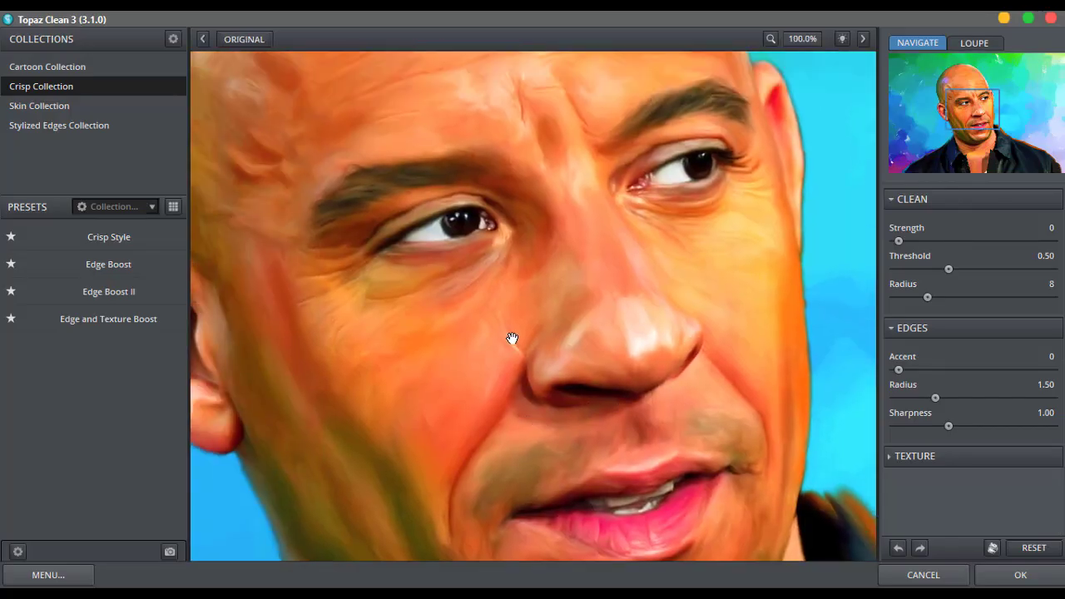
pyautogui.click(39, 106)
pyautogui.moveTo(109, 264)
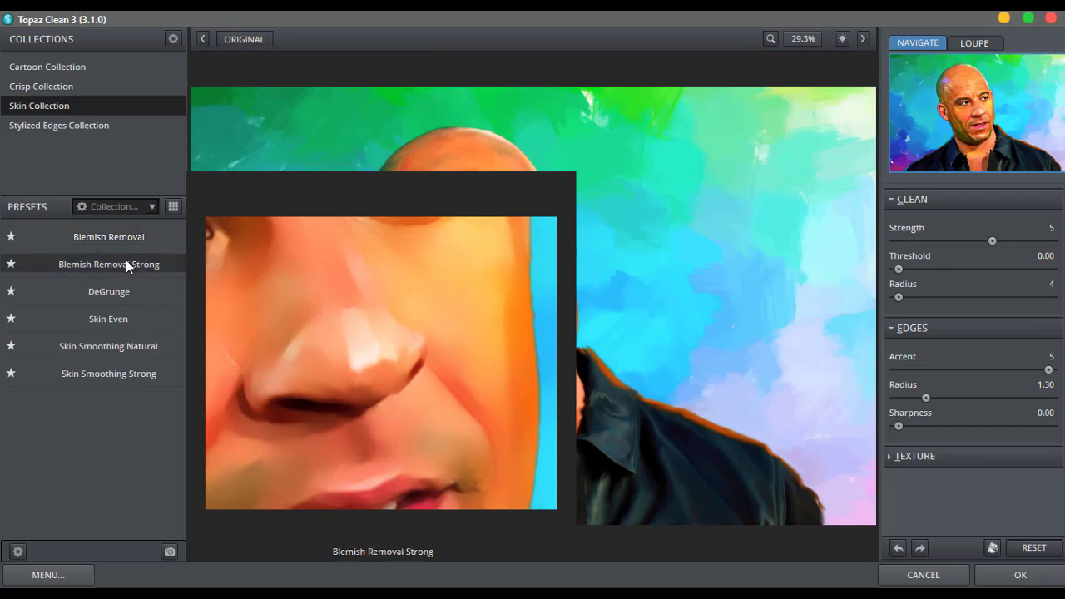
pyautogui.click(122, 372)
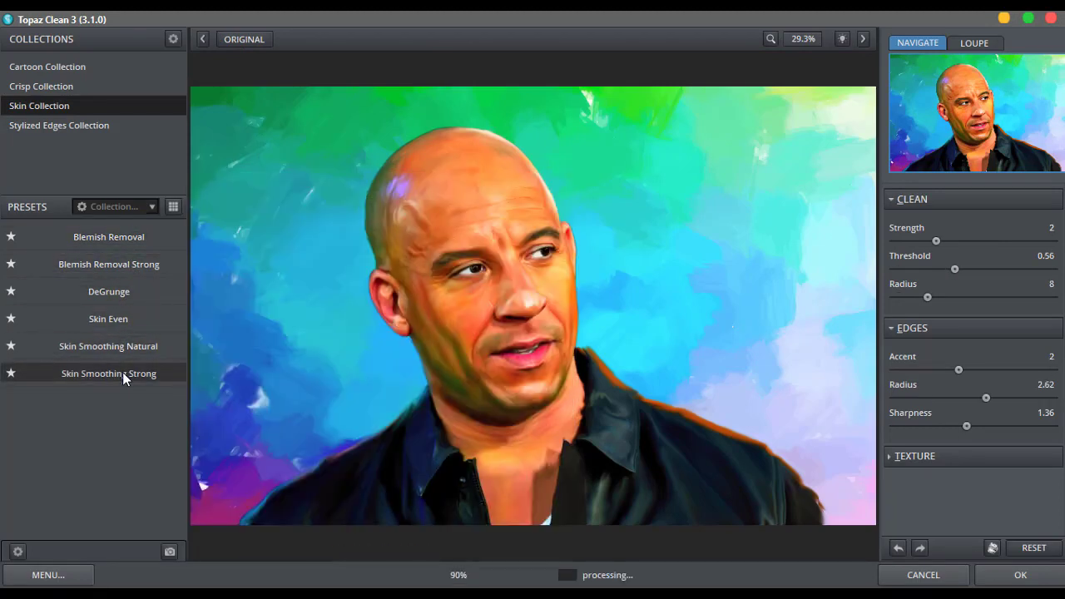
pyautogui.click(123, 356)
pyautogui.moveTo(108, 319)
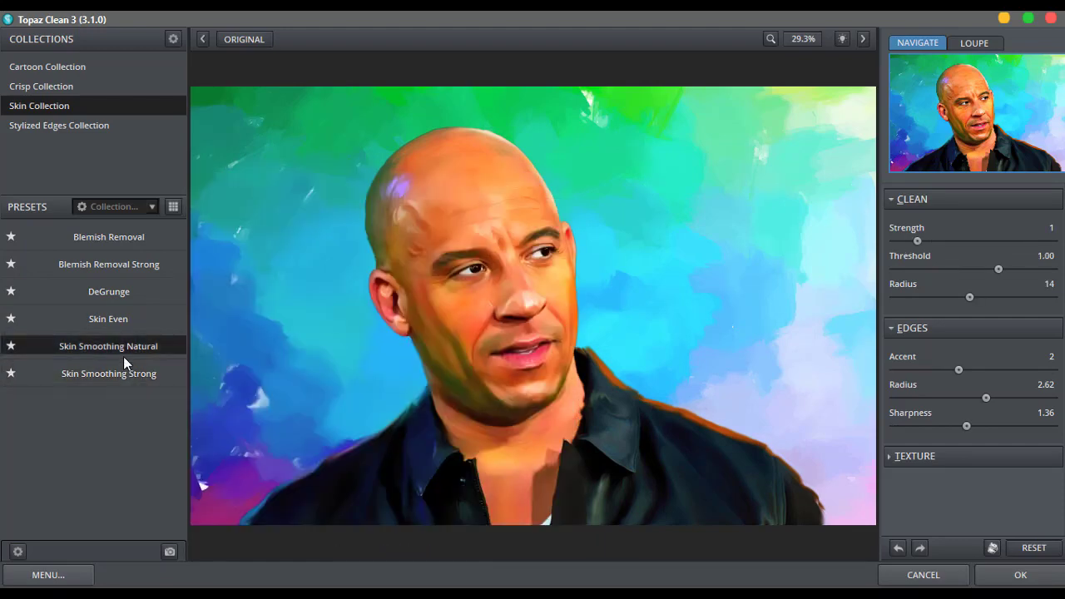
pyautogui.click(93, 125)
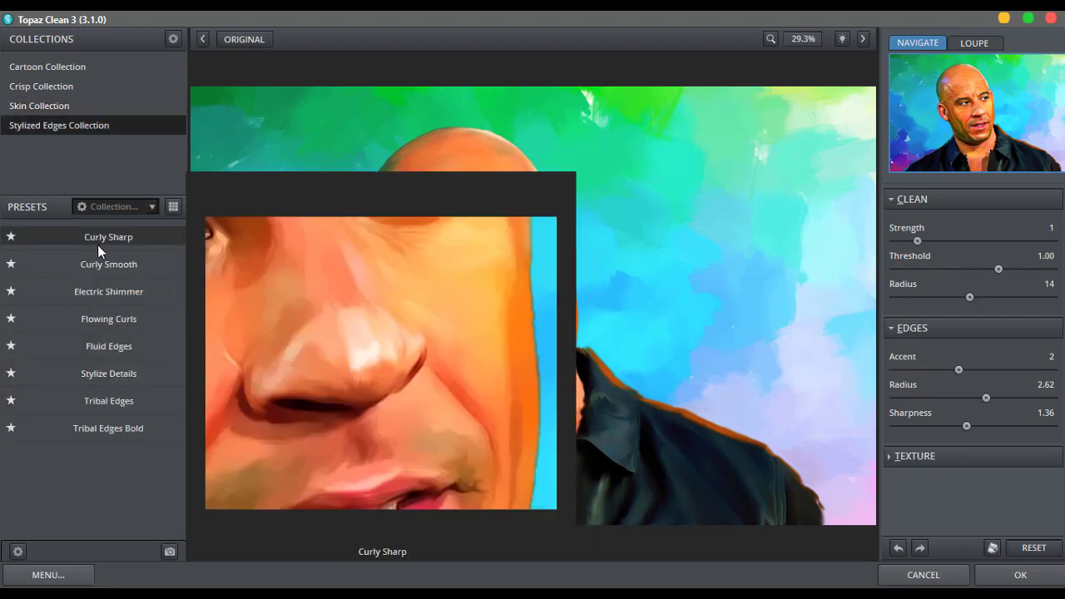
pyautogui.click(98, 245)
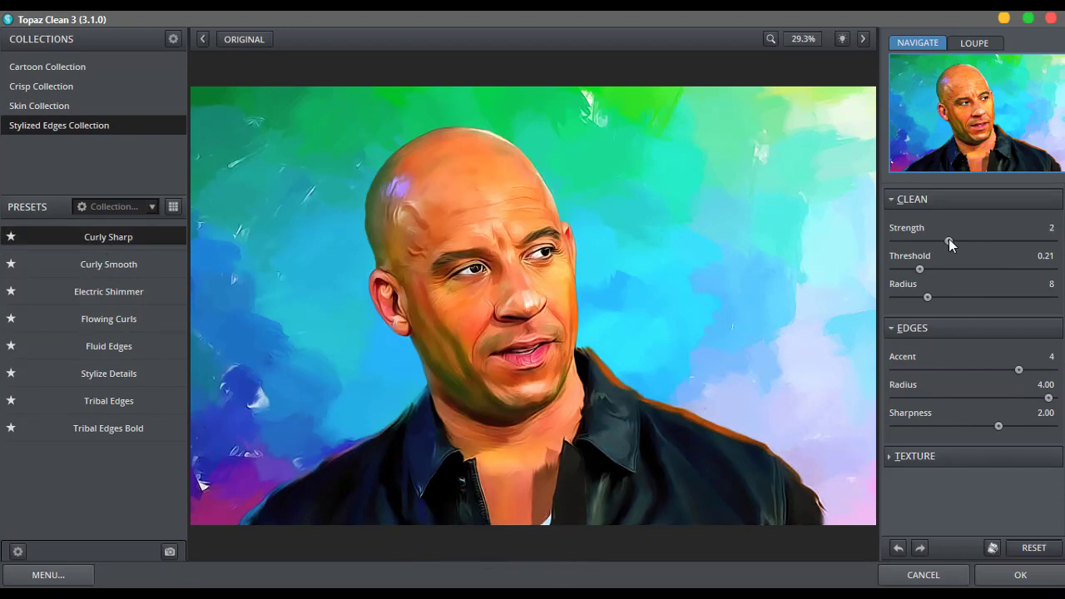
# Set strength 1, threshold 0.12, radius 15, edge accent 4 and edge sharpness 2.83
pyautogui.moveTo(949, 241); pyautogui.dragTo(953, 241)
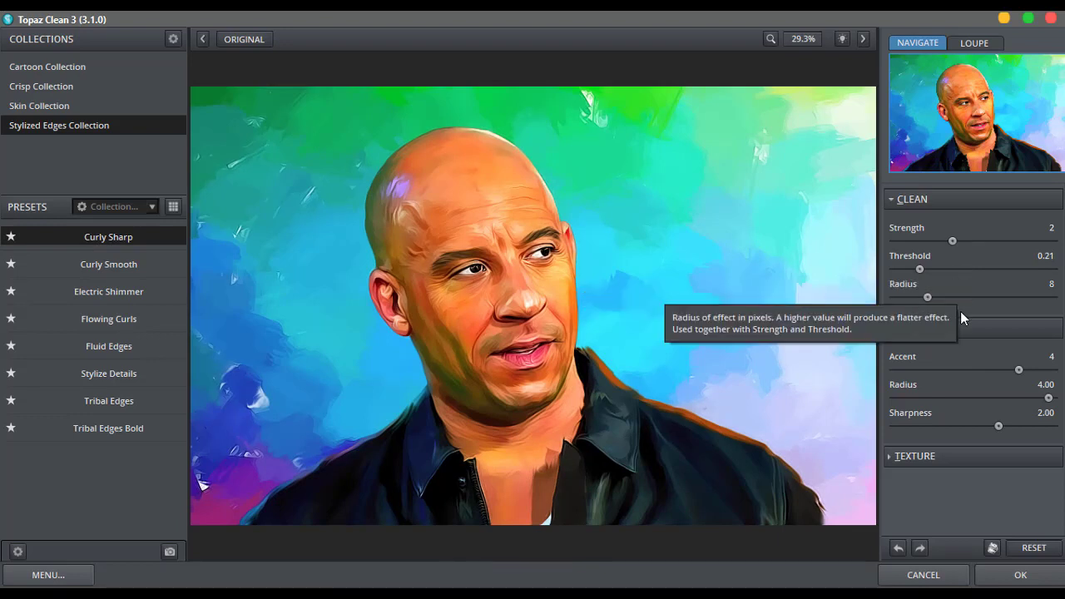
pyautogui.moveTo(951, 240); pyautogui.dragTo(931, 240)
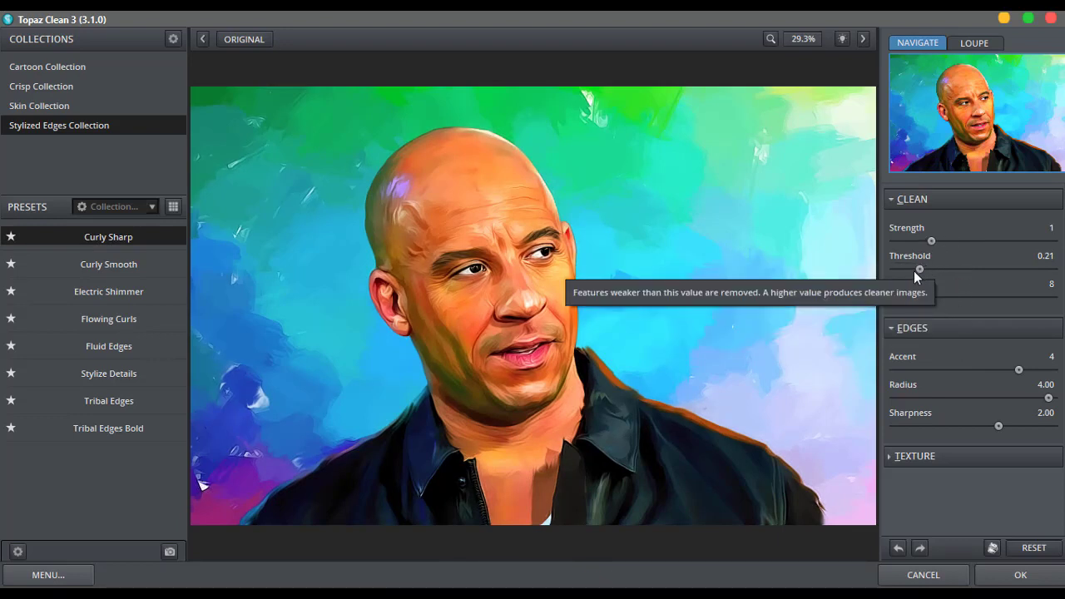
pyautogui.moveTo(918, 270); pyautogui.dragTo(927, 271)
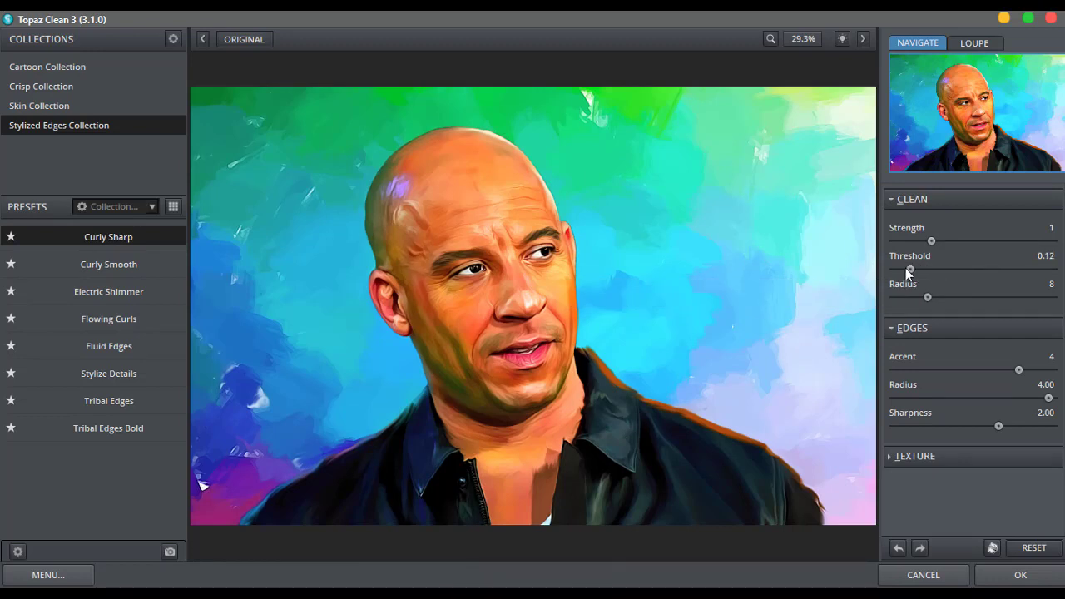
pyautogui.moveTo(936, 298); pyautogui.dragTo(984, 300)
pyautogui.moveTo(928, 369); pyautogui.dragTo(1034, 371)
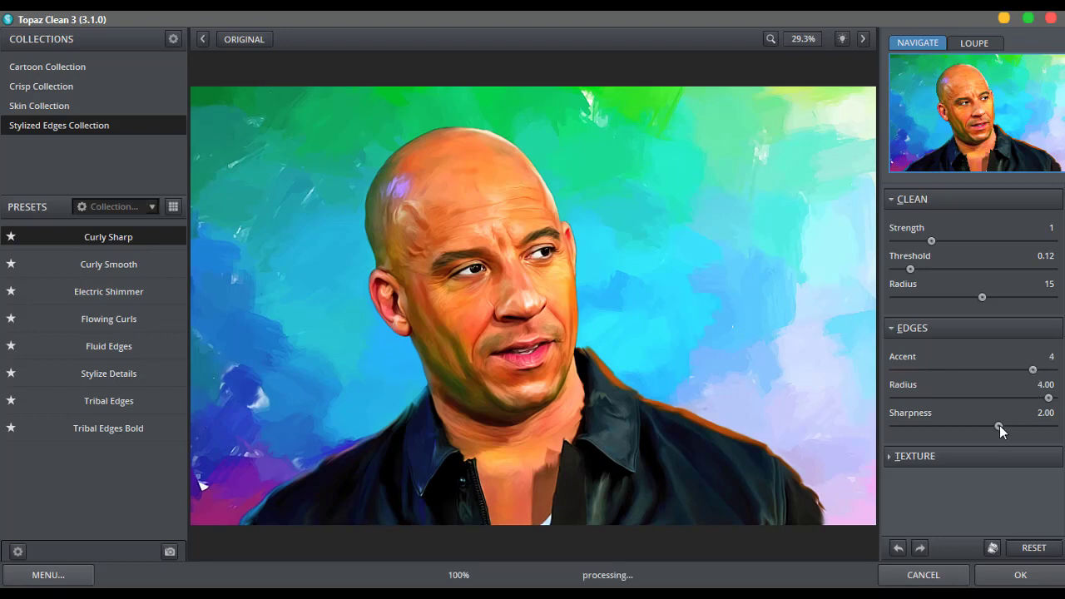
pyautogui.moveTo(999, 425); pyautogui.dragTo(1024, 426)
pyautogui.click(803, 39)
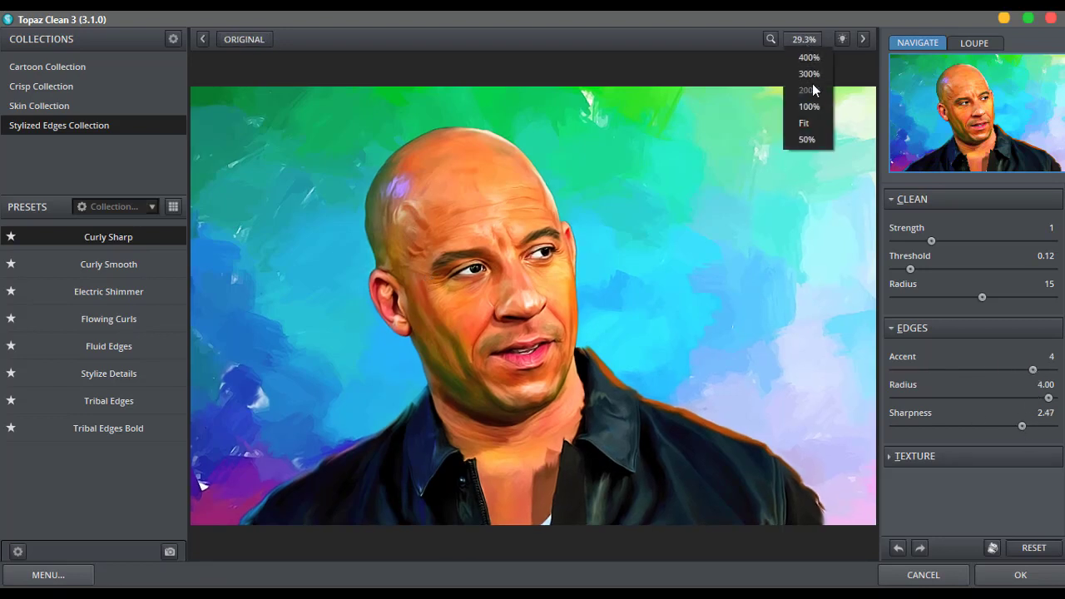
pyautogui.click(813, 107)
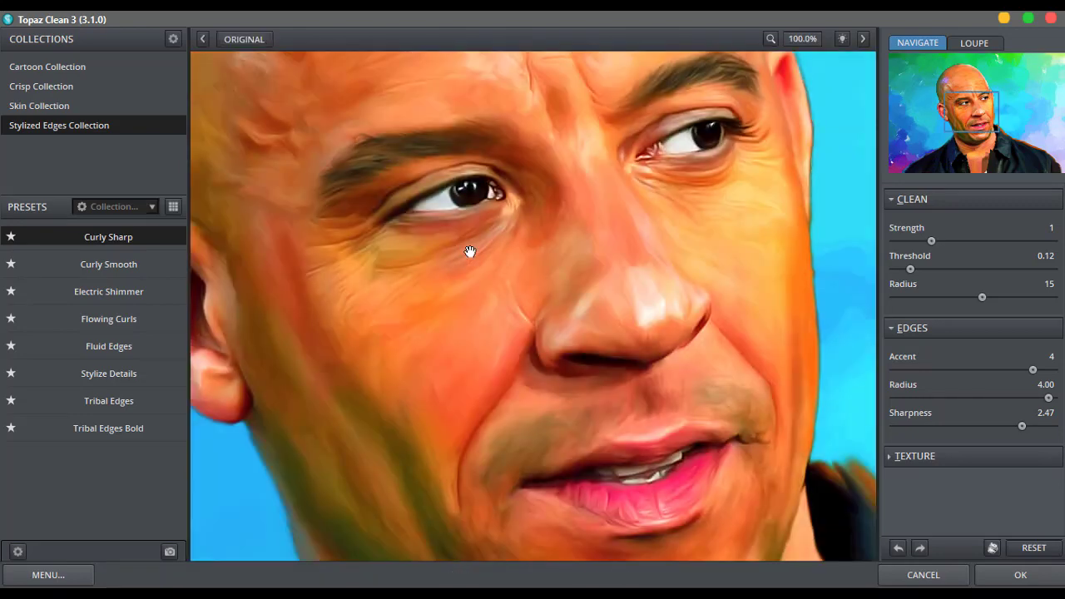
pyautogui.moveTo(482, 304); pyautogui.dragTo(656, 352)
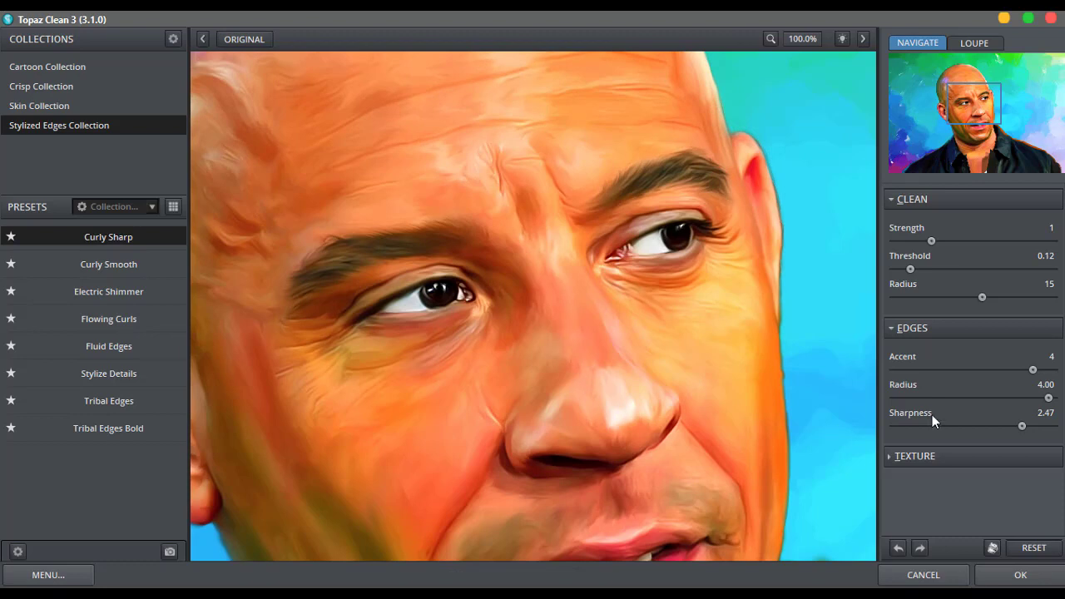
pyautogui.moveTo(1022, 428); pyautogui.dragTo(1041, 427)
# Apply the Curly Sharp Topaz Clean settings and zoom in to inspect the face
pyautogui.click(997, 581)
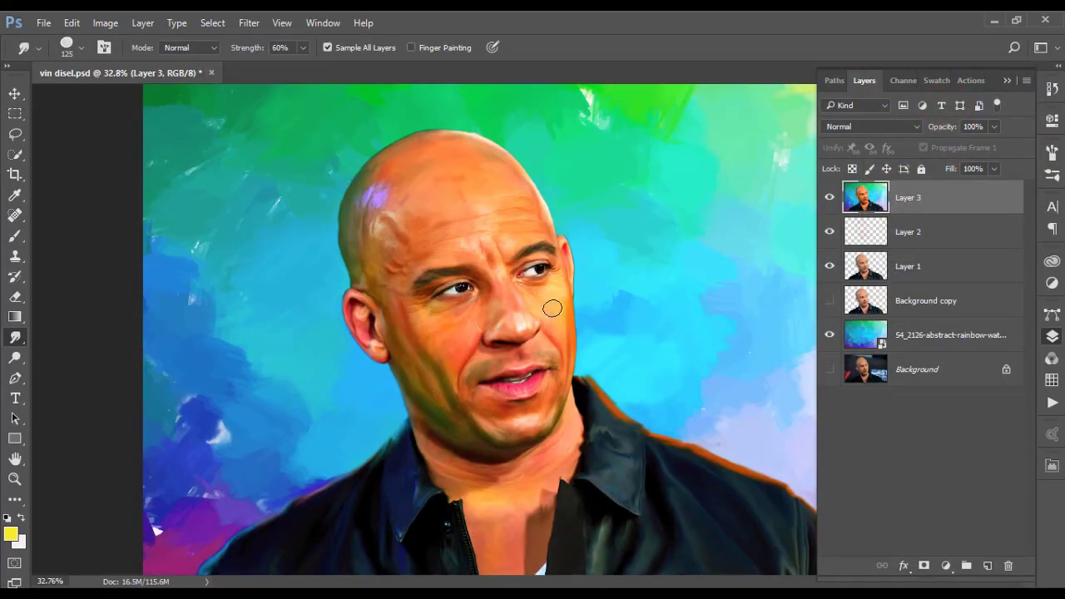
pyautogui.scroll(2, 504, 329)
pyautogui.scroll(1, 519, 316)
pyautogui.scroll(-1, 528, 333)
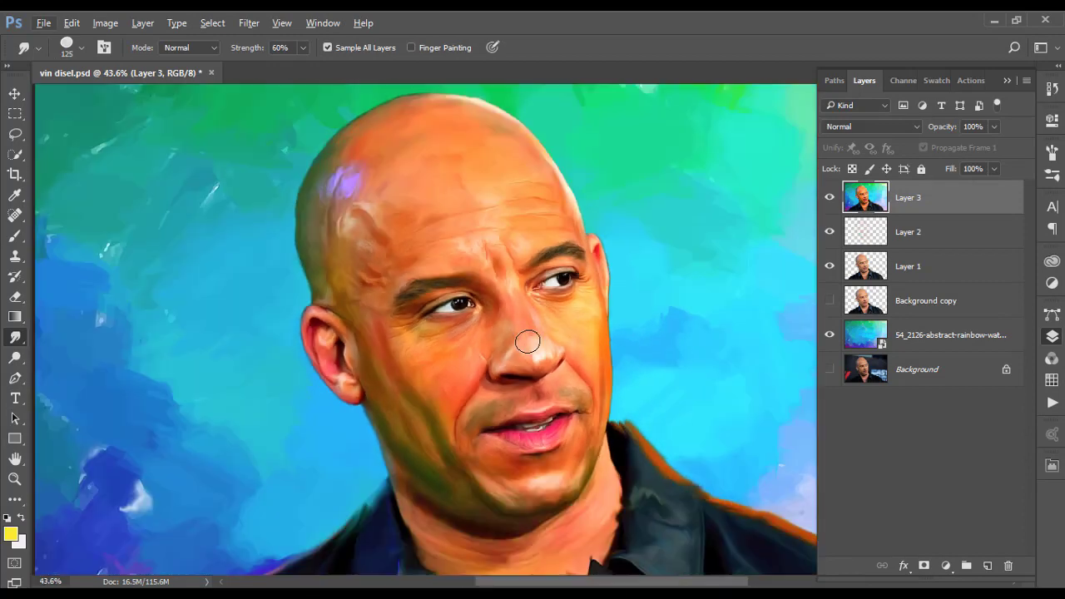
pyautogui.scroll(2, 528, 328)
pyautogui.scroll(-1, 504, 416)
# Zoom back out and relaunch Topaz Clean 3 for a second pass
pyautogui.scroll(-1, 493, 441)
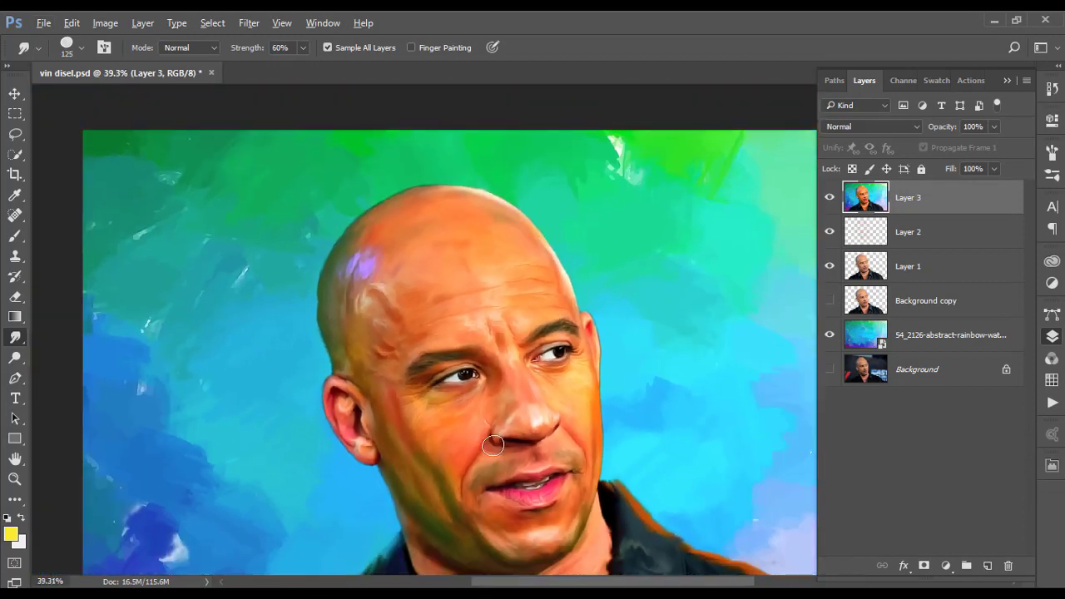
pyautogui.scroll(-1, 492, 445)
pyautogui.scroll(-1, 484, 250)
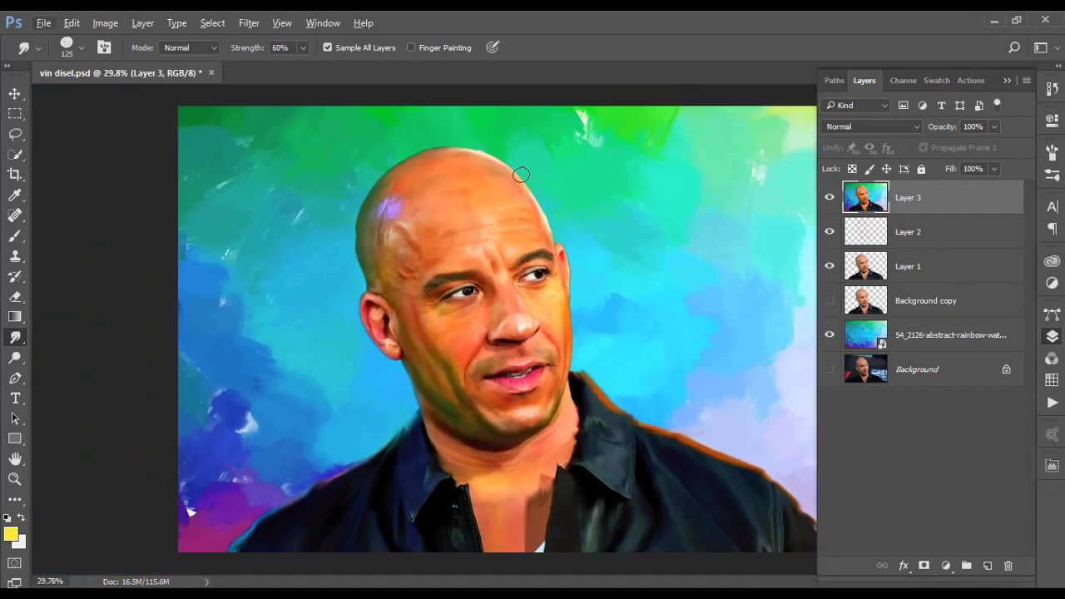
pyautogui.click(248, 22)
pyautogui.click(546, 382)
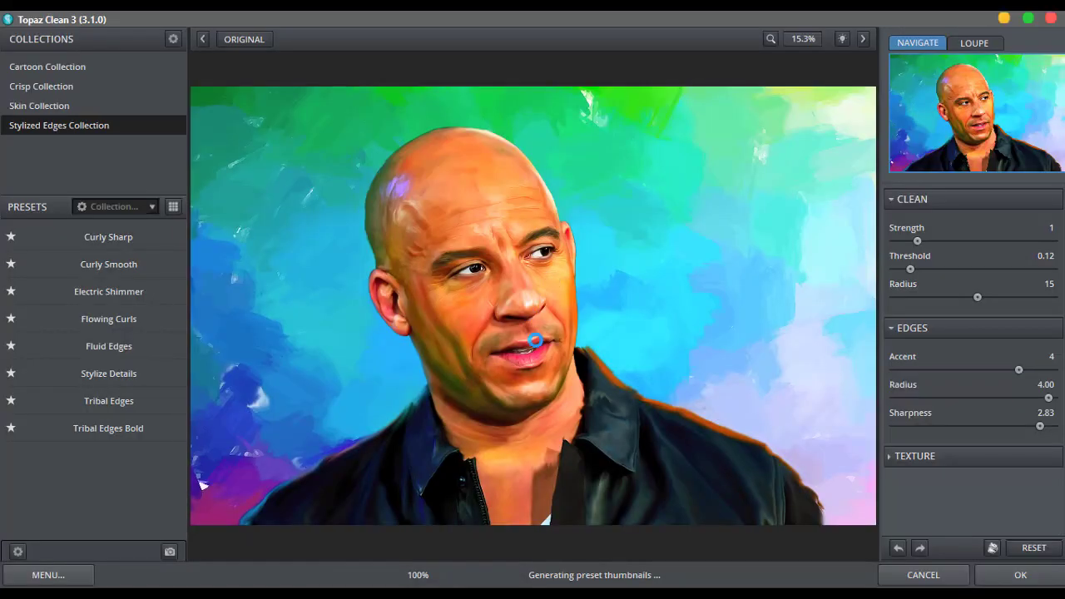
# Preview the face at 100%, try Stylize Details, then choose Fluid Edges with edge accent 3
pyautogui.click(375, 295)
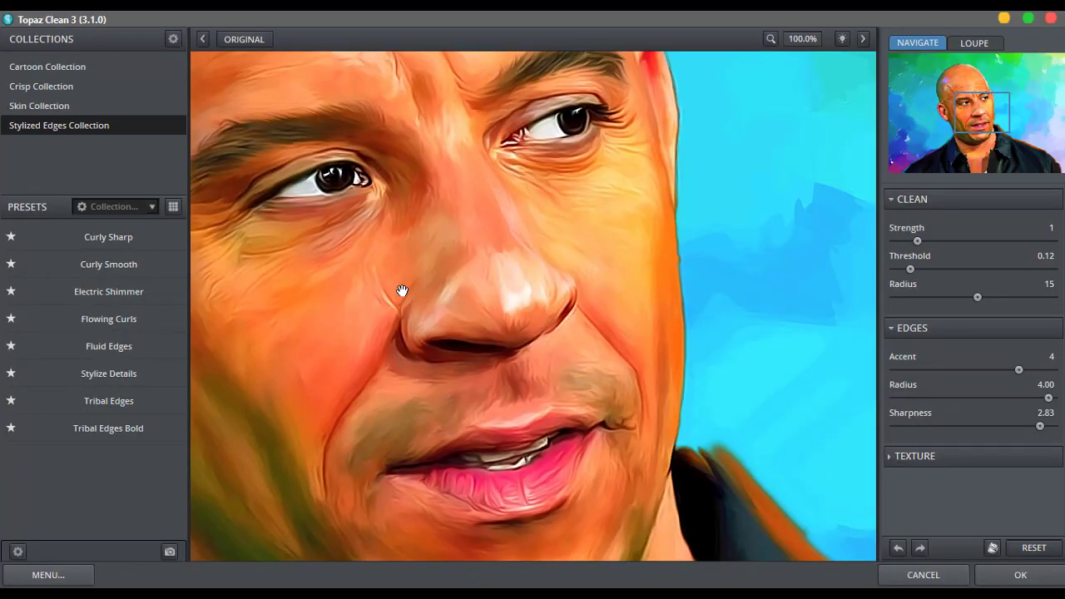
pyautogui.moveTo(402, 290); pyautogui.dragTo(494, 309)
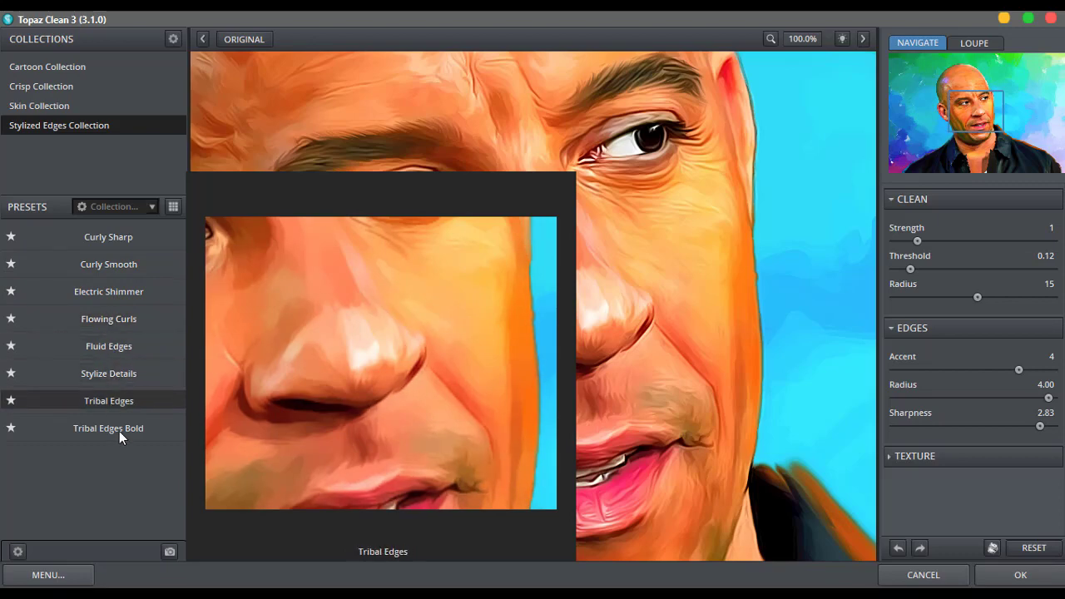
pyautogui.click(108, 373)
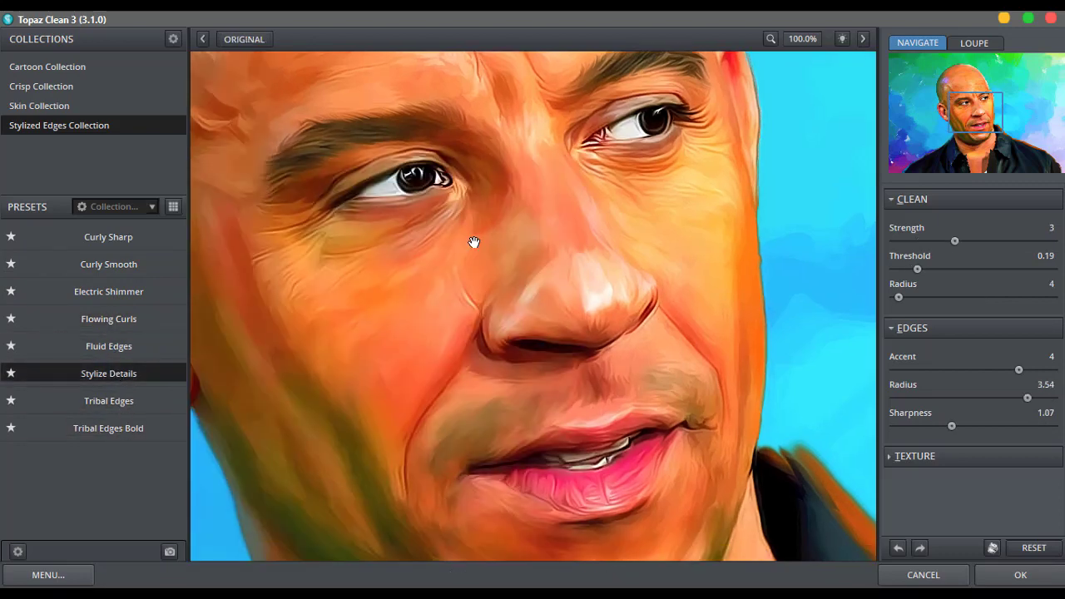
pyautogui.click(133, 345)
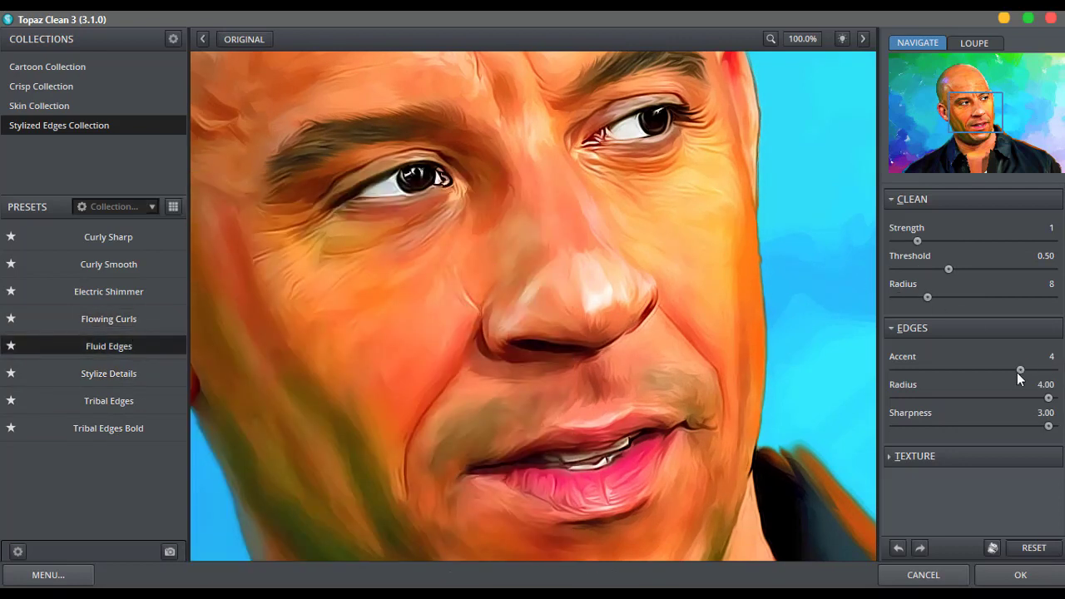
pyautogui.moveTo(1017, 372); pyautogui.dragTo(1012, 373)
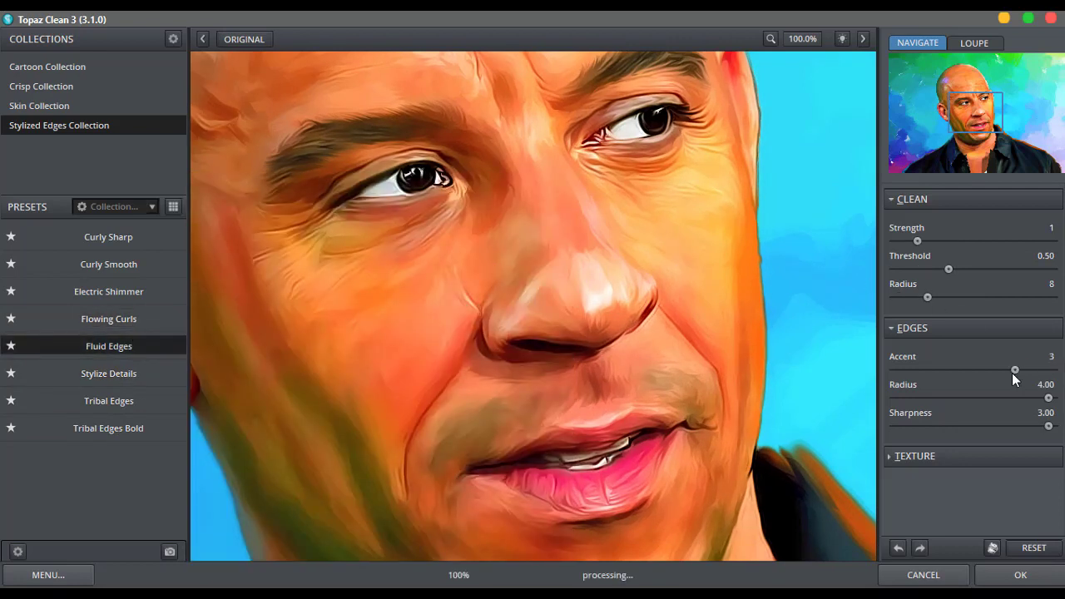
pyautogui.click(645, 273)
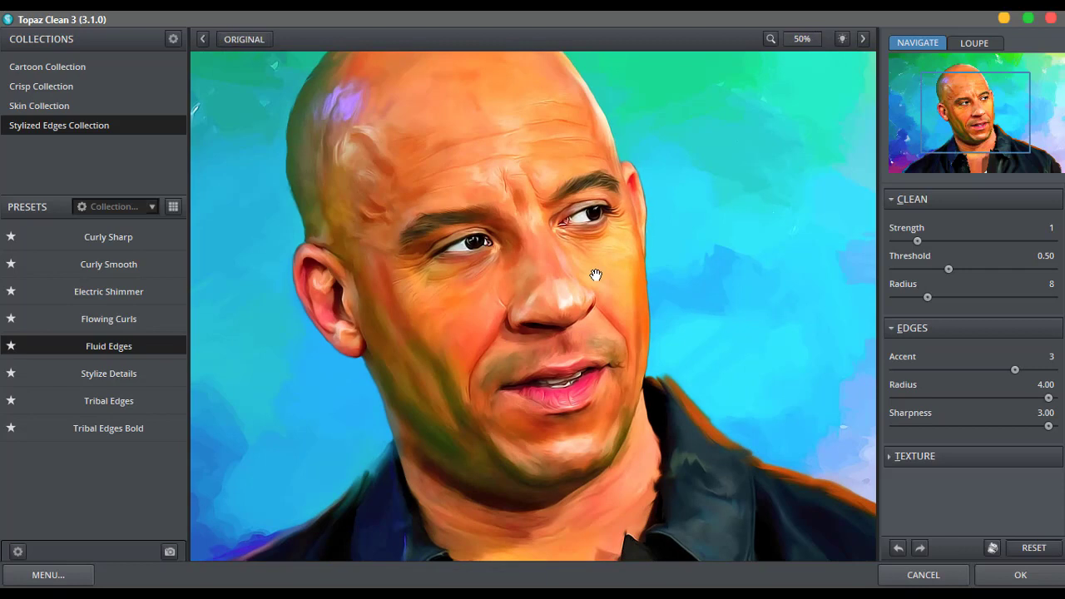
pyautogui.moveTo(108, 346)
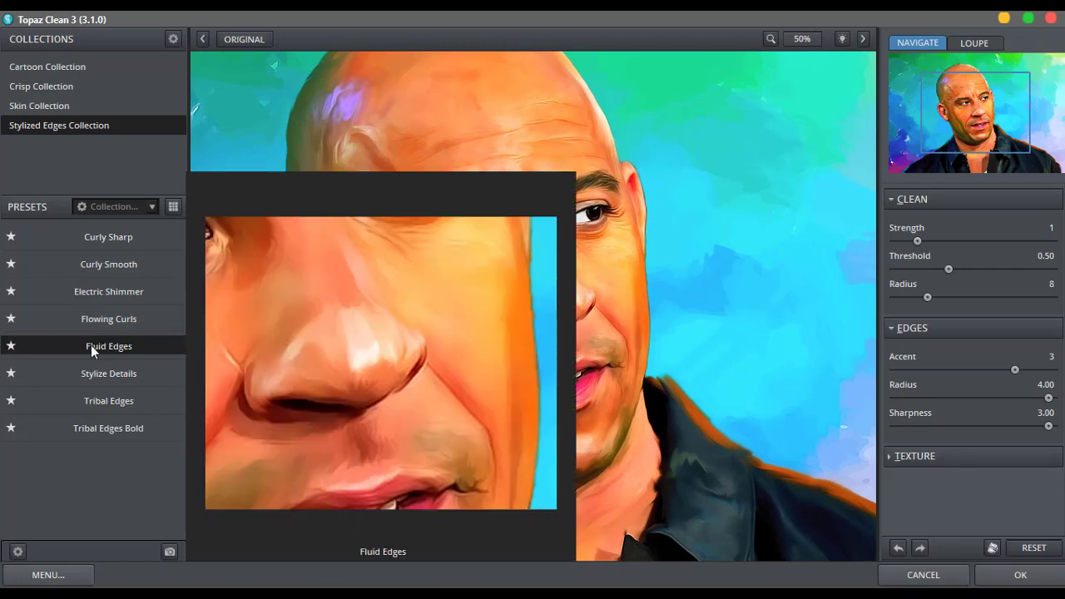
# Set edge radius 3.66, keep strength at 1, threshold 0.45, and apply the effect
pyautogui.moveTo(1049, 398)
pyautogui.mouseDown()
pyautogui.moveTo(1033, 399)
pyautogui.moveTo(1035, 426)
pyautogui.mouseUp()
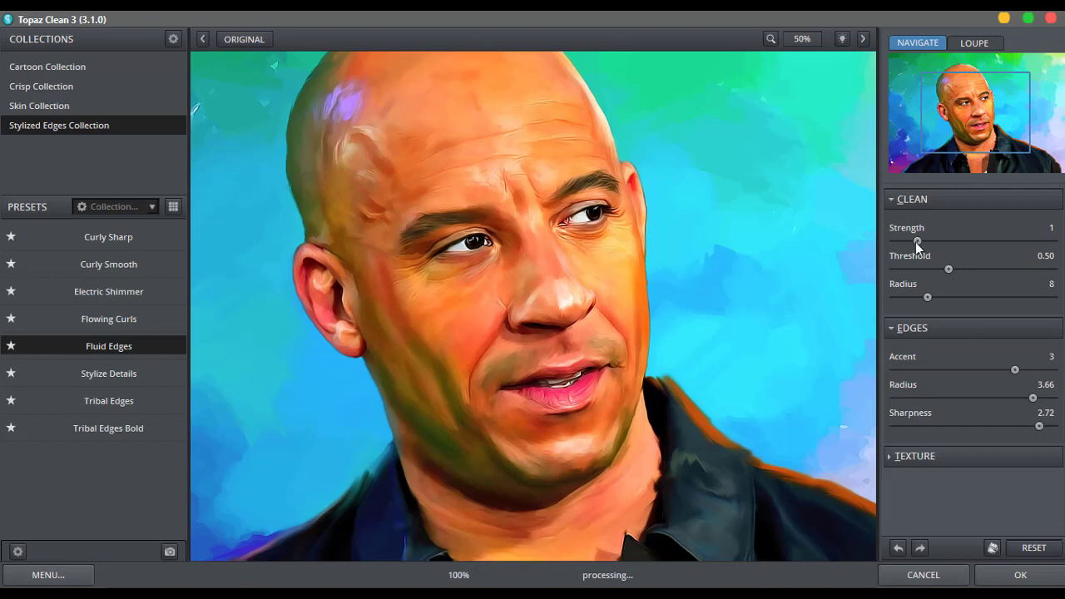
pyautogui.moveTo(917, 242); pyautogui.dragTo(941, 241)
pyautogui.moveTo(942, 241); pyautogui.dragTo(926, 241)
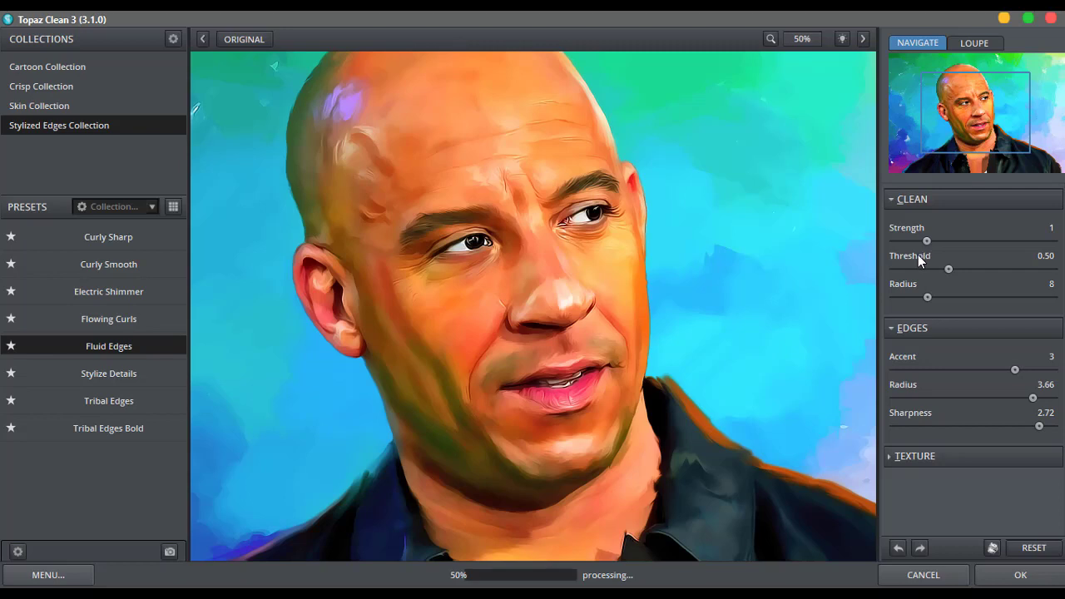
pyautogui.click(971, 269)
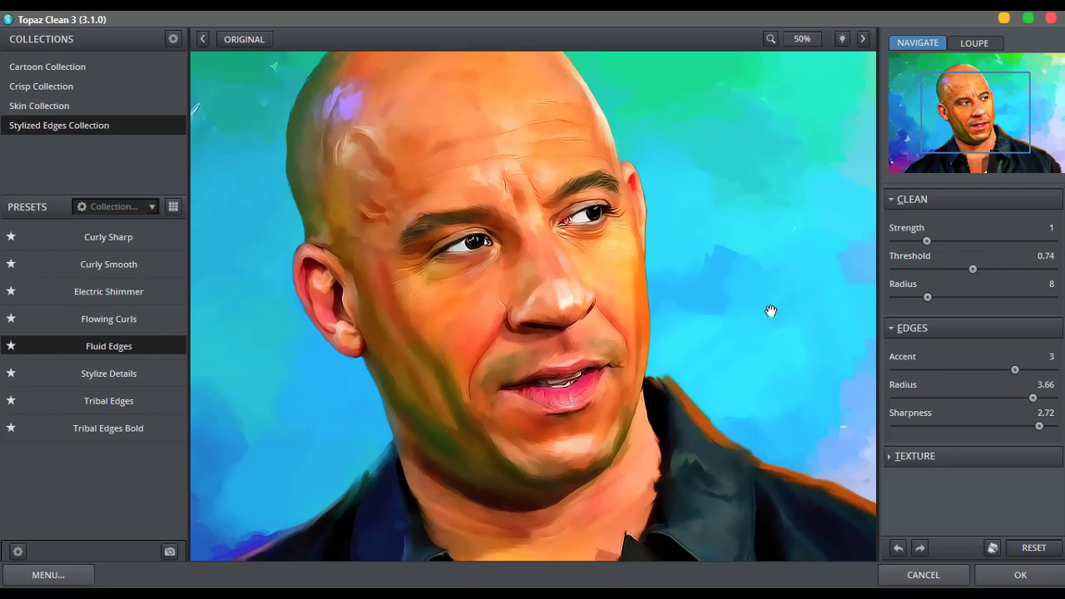
pyautogui.moveTo(949, 270); pyautogui.dragTo(944, 269)
pyautogui.click(1017, 576)
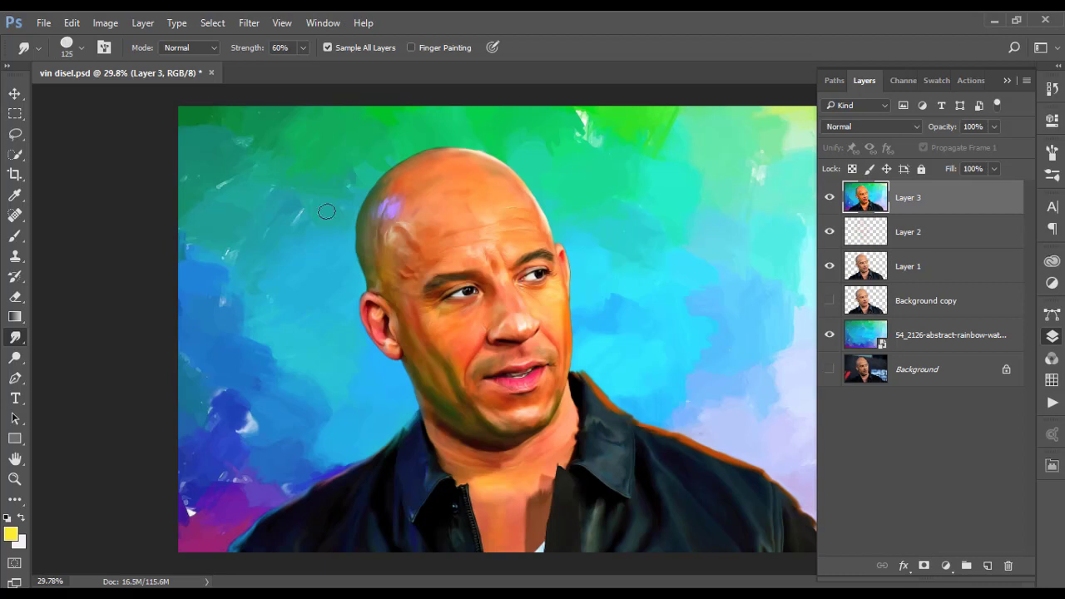
# Open Reduce Noise and try strength 8, preserve details 34, color noise 31, sharpen 51
pyautogui.click(247, 22)
pyautogui.moveTo(261, 225)
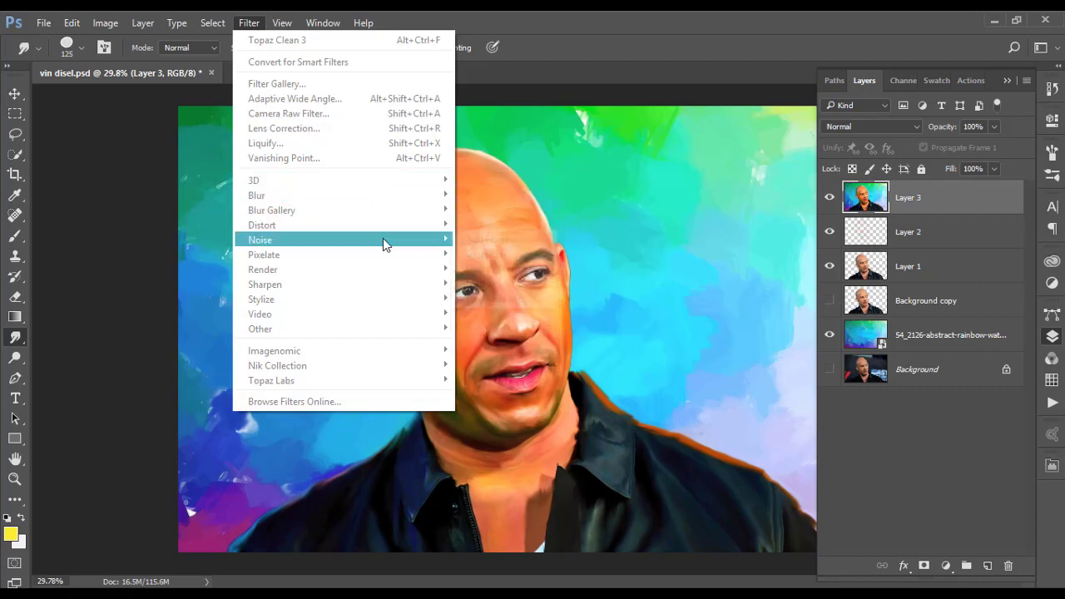
pyautogui.moveTo(344, 240)
pyautogui.click(487, 292)
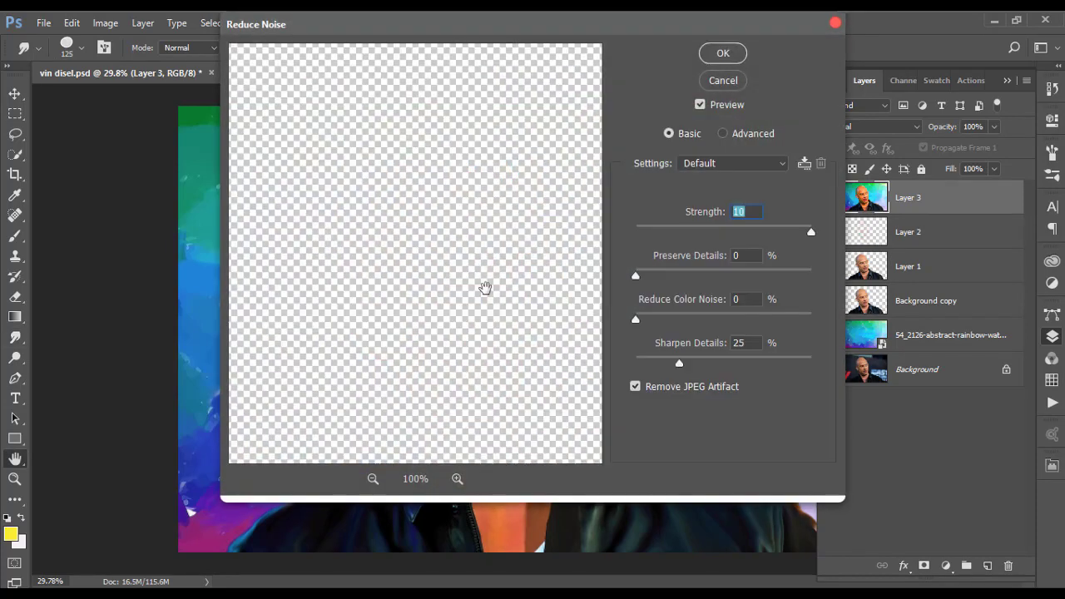
pyautogui.moveTo(492, 361)
pyautogui.mouseDown()
pyautogui.moveTo(452, 287)
pyautogui.moveTo(440, 321)
pyautogui.mouseUp()
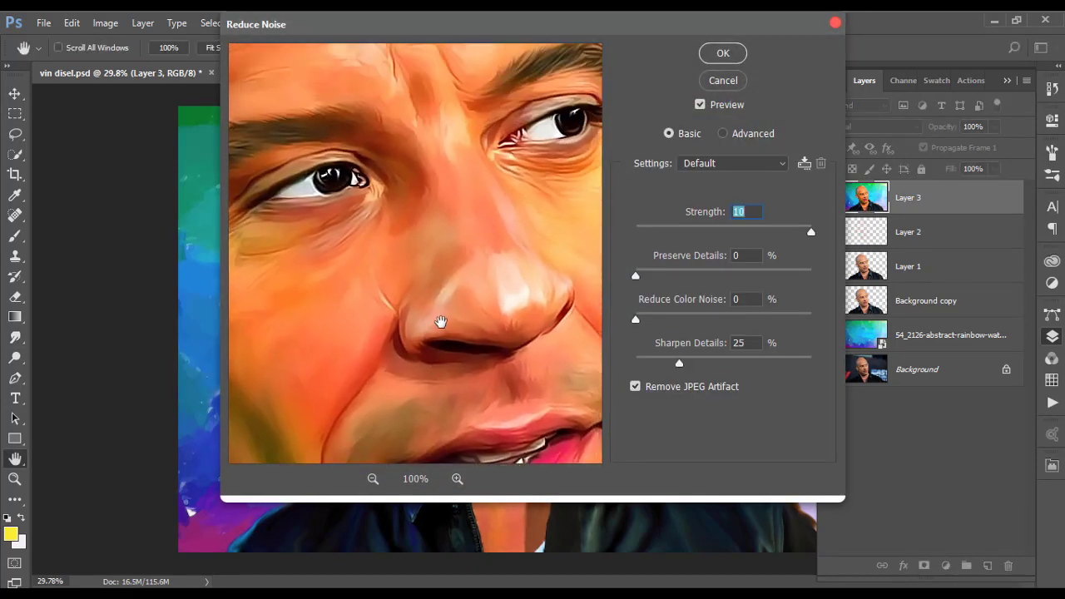
pyautogui.moveTo(441, 250); pyautogui.dragTo(444, 285)
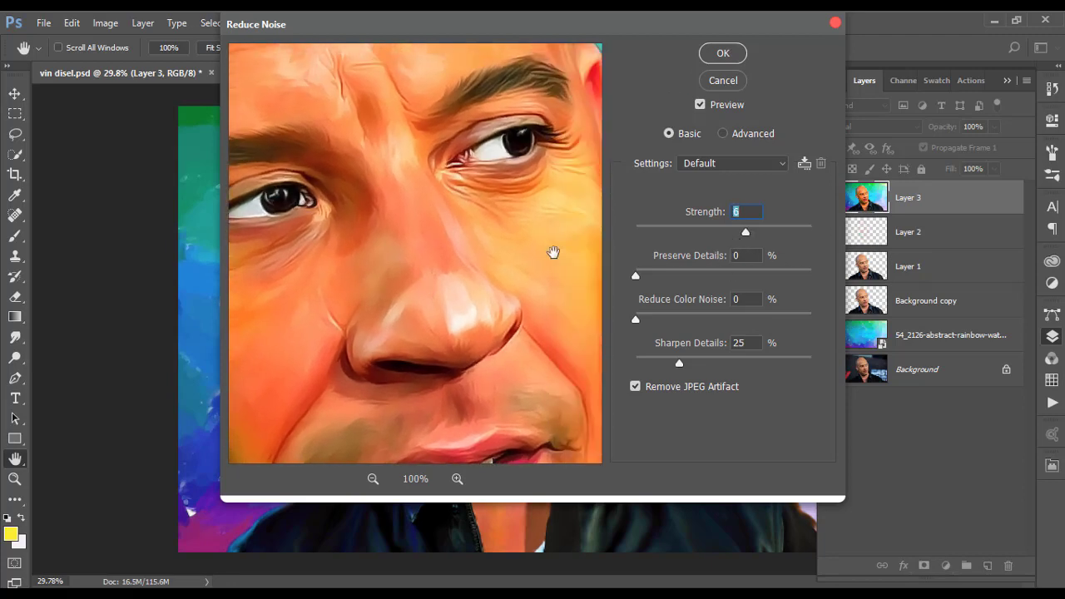
pyautogui.moveTo(673, 274); pyautogui.dragTo(695, 276)
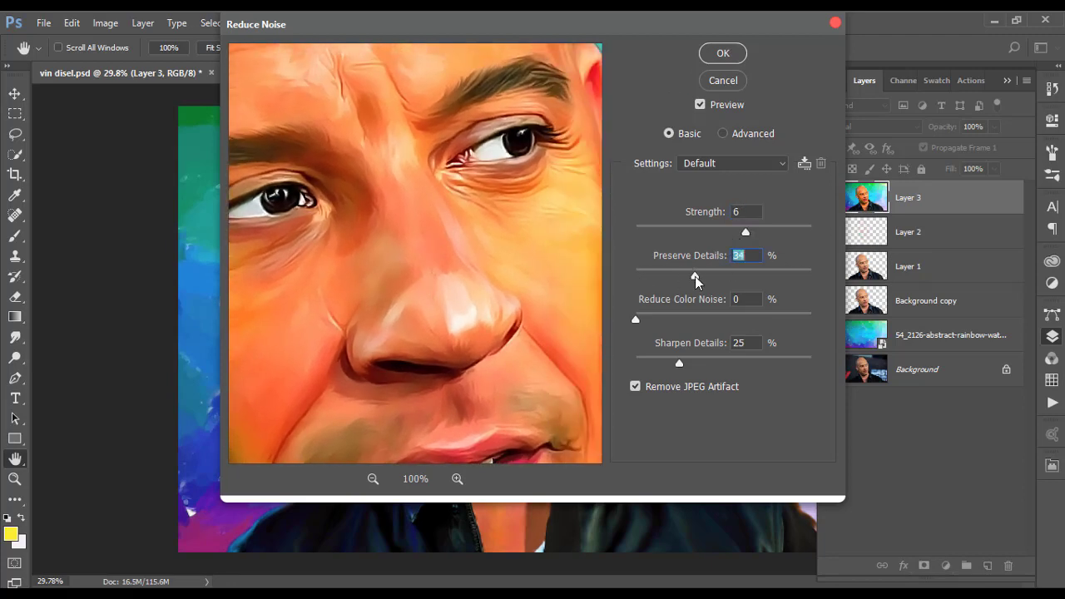
pyautogui.moveTo(361, 286); pyautogui.dragTo(400, 273)
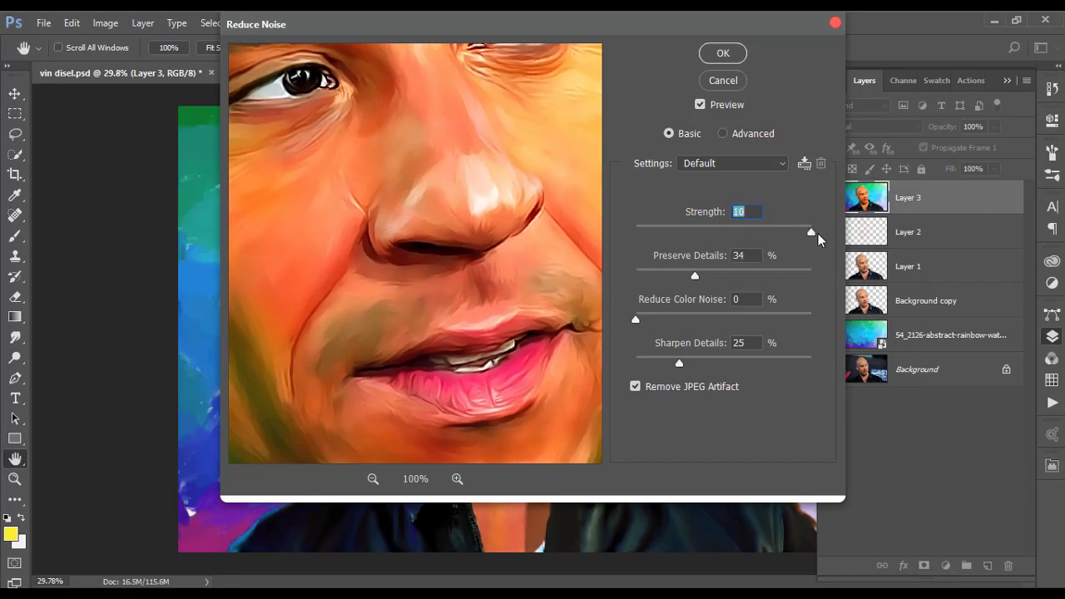
pyautogui.moveTo(479, 205); pyautogui.dragTo(552, 352)
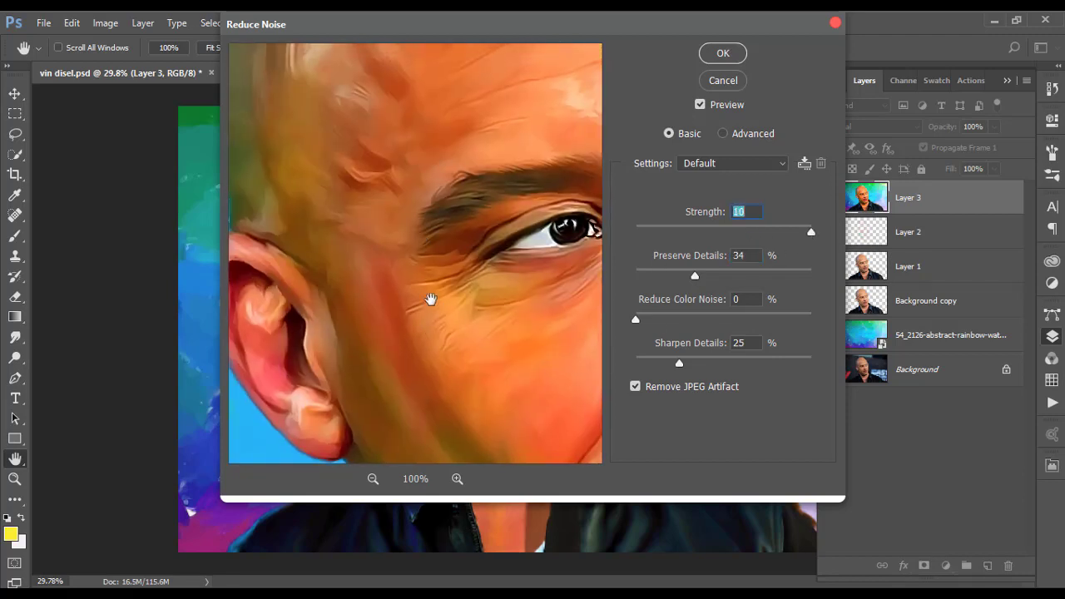
pyautogui.moveTo(811, 232); pyautogui.dragTo(776, 231)
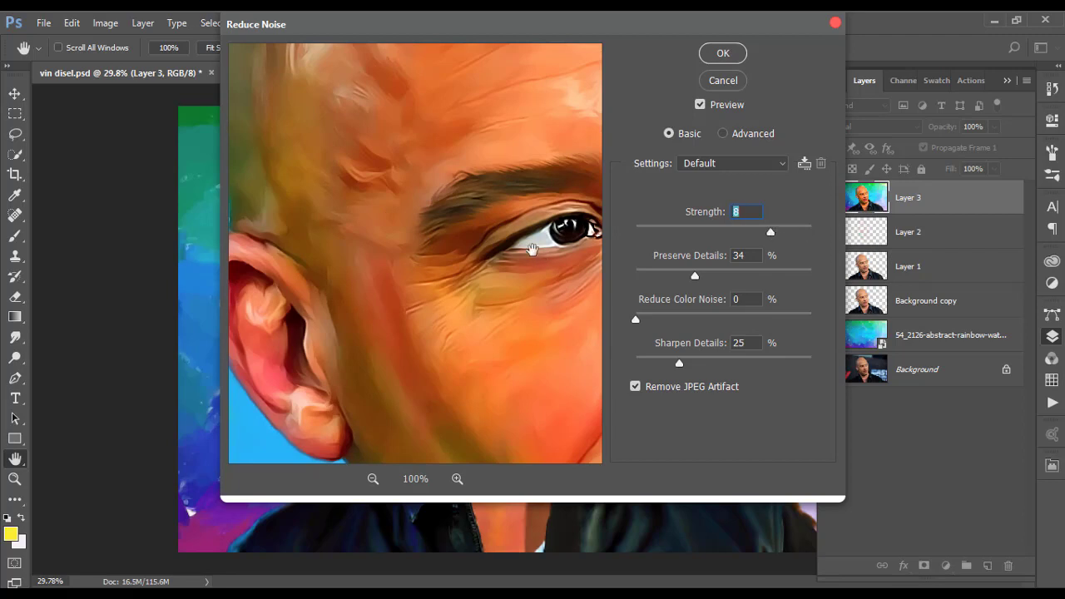
pyautogui.moveTo(636, 319); pyautogui.dragTo(813, 325)
pyautogui.moveTo(696, 323); pyautogui.dragTo(690, 322)
pyautogui.moveTo(682, 362); pyautogui.dragTo(725, 363)
pyautogui.moveTo(528, 352)
pyautogui.mouseDown()
pyautogui.moveTo(535, 292)
pyautogui.moveTo(509, 263)
pyautogui.mouseUp()
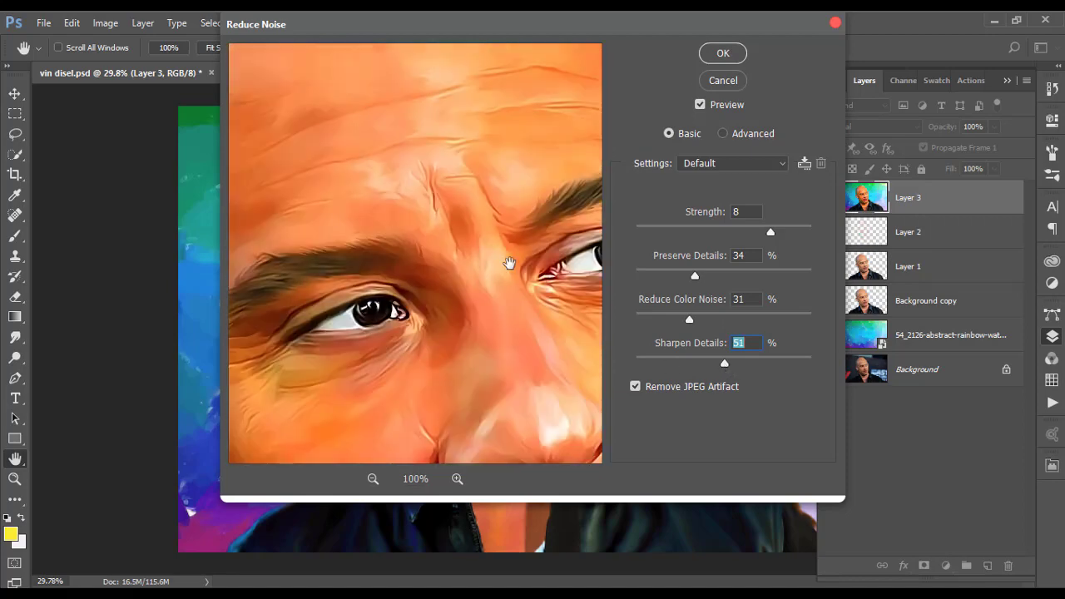
# Finalize at strength 7, preserve details 17%, color noise 15%, sharpen 33% and apply
pyautogui.click(373, 479)
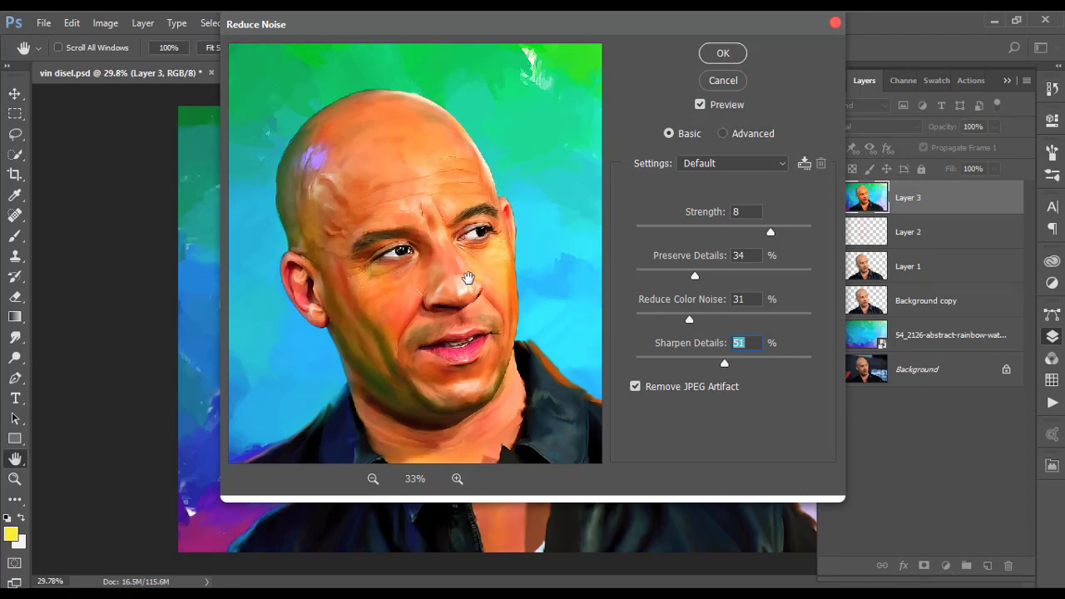
pyautogui.moveTo(772, 231); pyautogui.dragTo(759, 233)
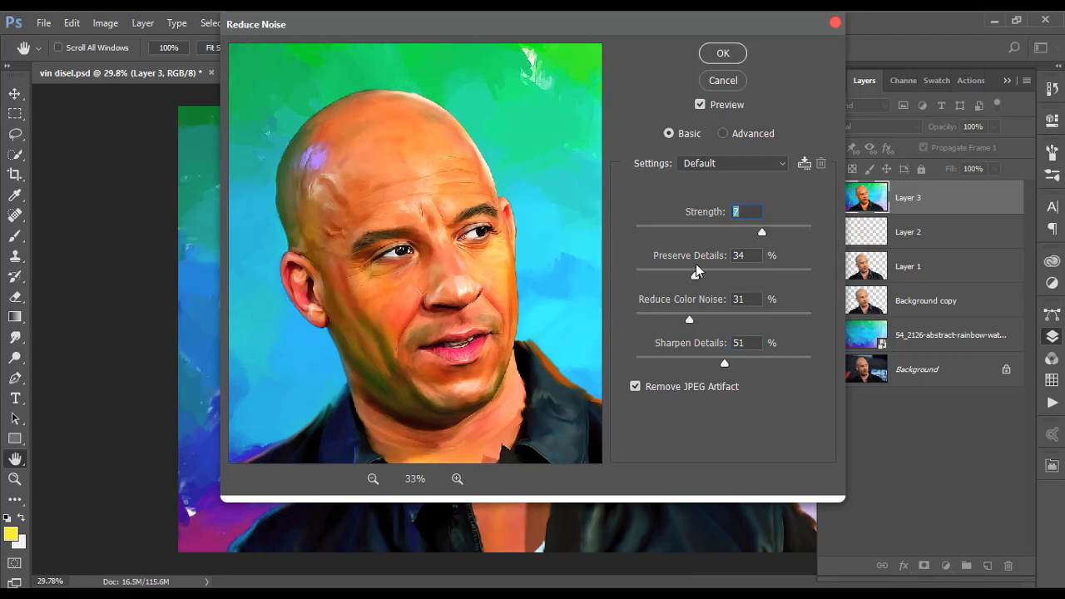
pyautogui.moveTo(695, 273); pyautogui.dragTo(661, 275)
pyautogui.moveTo(689, 319); pyautogui.dragTo(668, 319)
pyautogui.moveTo(661, 275); pyautogui.dragTo(666, 276)
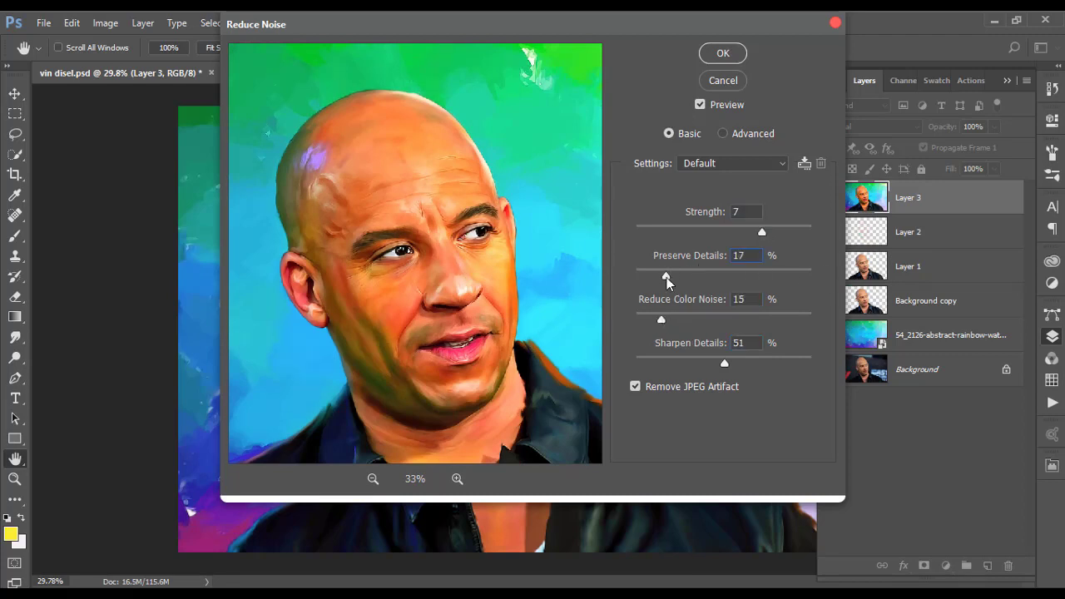
pyautogui.moveTo(724, 363); pyautogui.dragTo(699, 363)
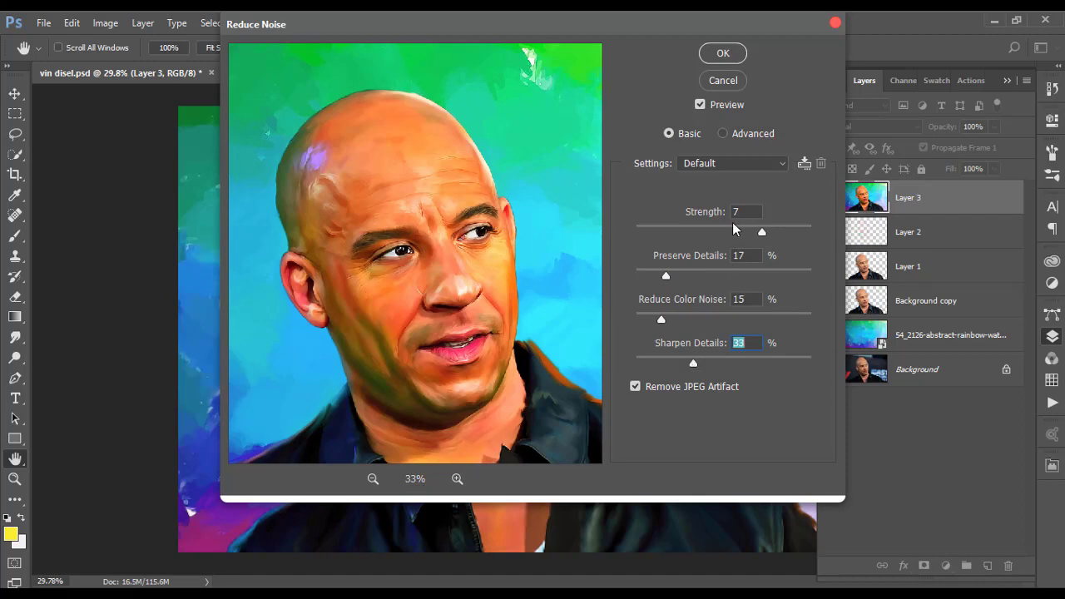
pyautogui.click(715, 56)
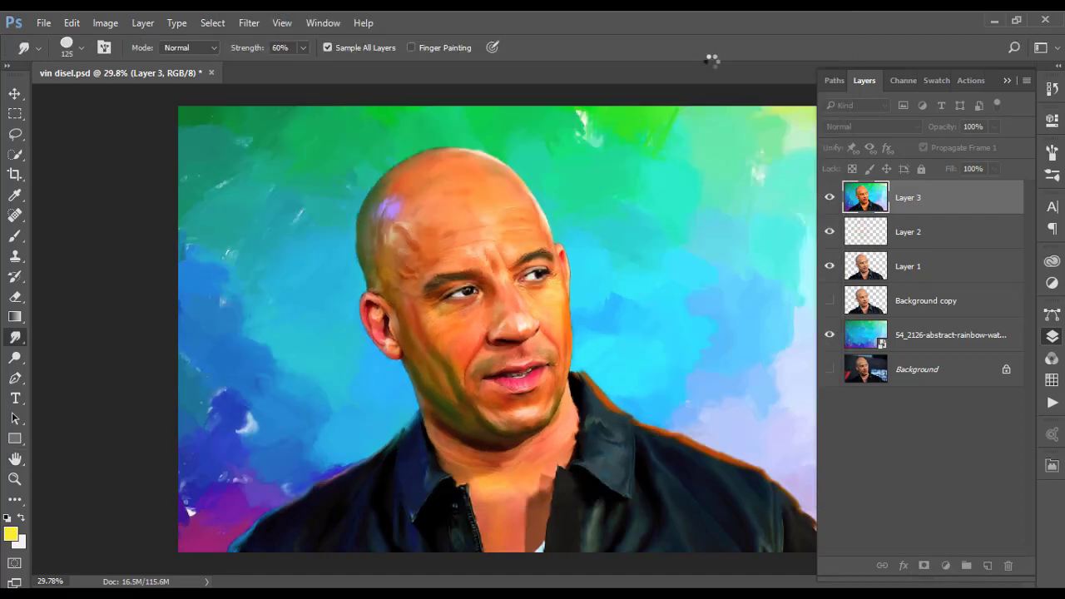
# Open Curves and raise the Red channel's black point
pyautogui.scroll(-3, 666, 216)
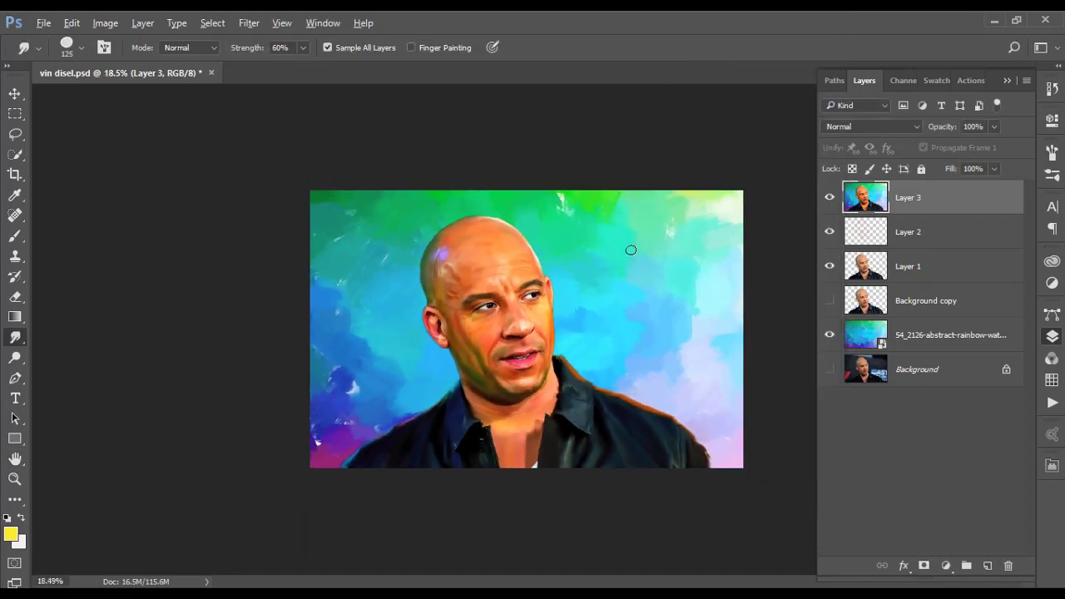
pyautogui.hotkey('ctrl', 'm')
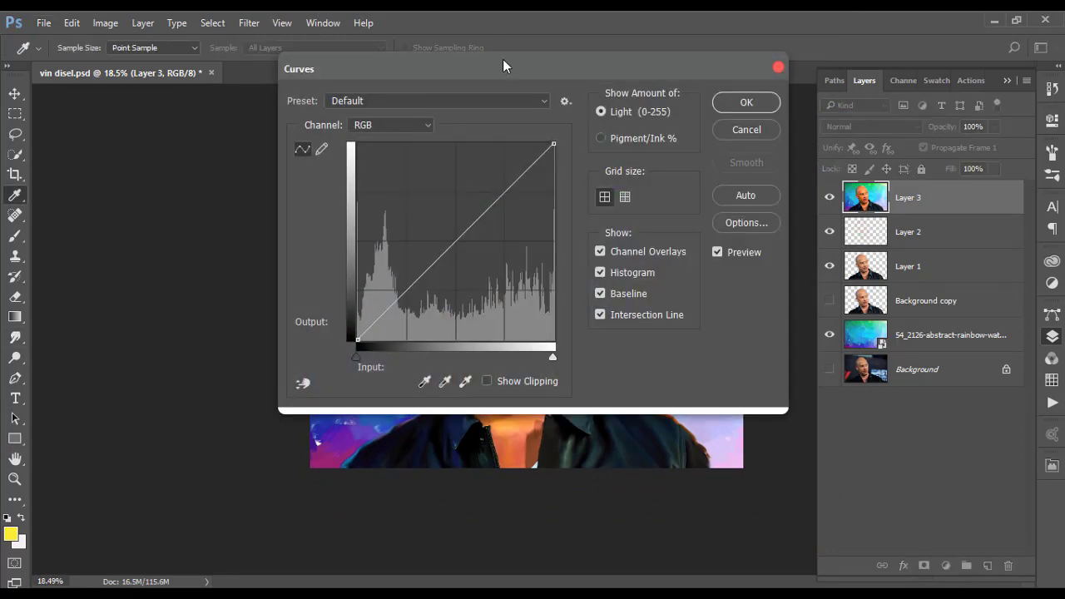
pyautogui.moveTo(511, 66); pyautogui.dragTo(814, 102)
pyautogui.click(684, 163)
pyautogui.click(684, 189)
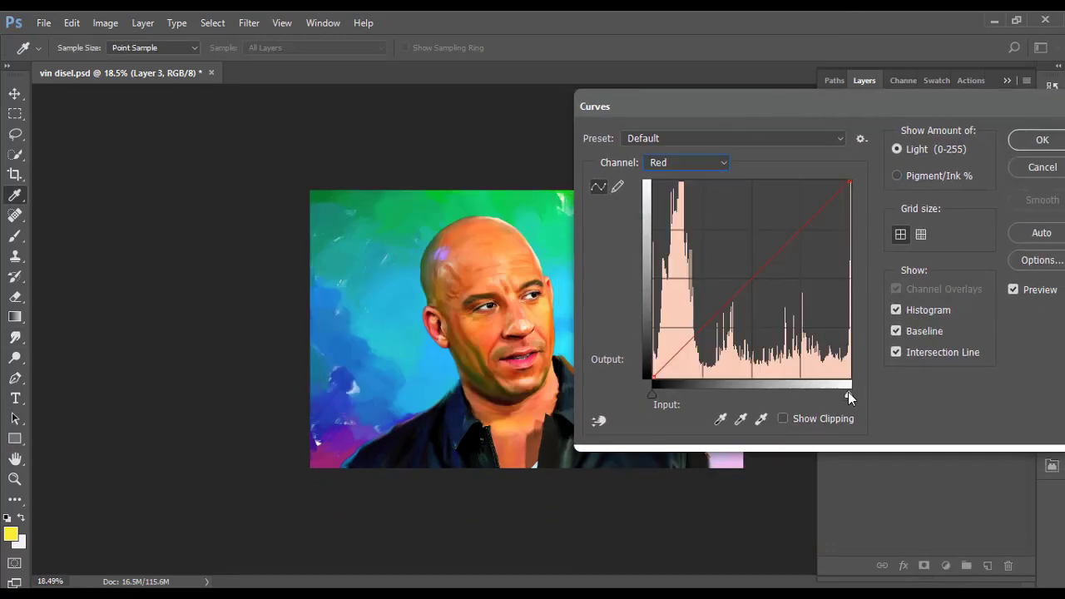
pyautogui.moveTo(666, 393); pyautogui.dragTo(687, 395)
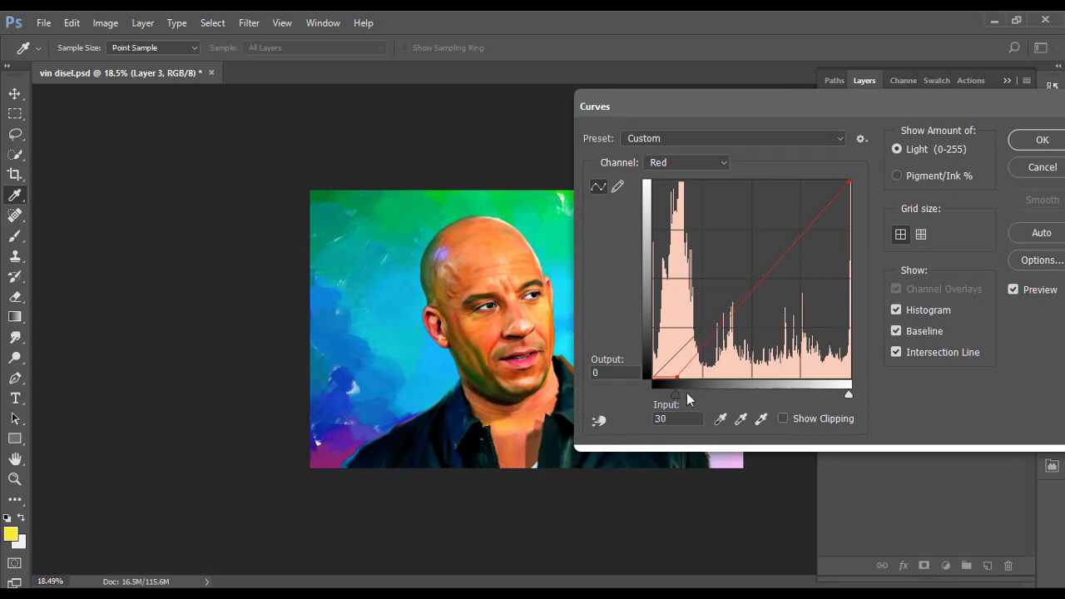
# Clip the Green and Blue channels' shadows and highlights, blue white point near 220, and apply Curves
pyautogui.click(672, 163)
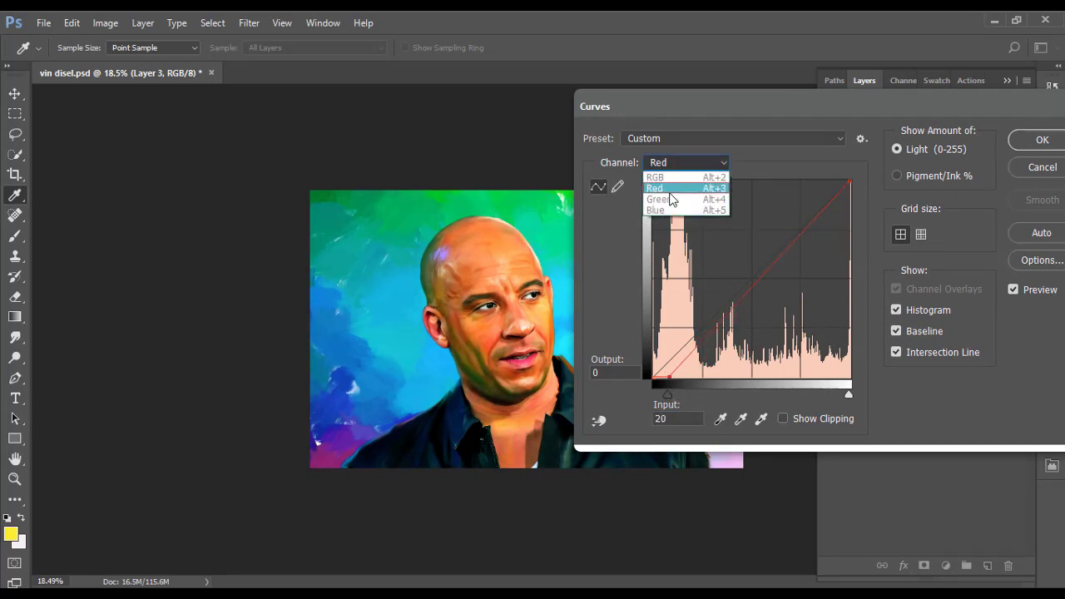
pyautogui.click(672, 201)
pyautogui.moveTo(651, 393); pyautogui.dragTo(665, 393)
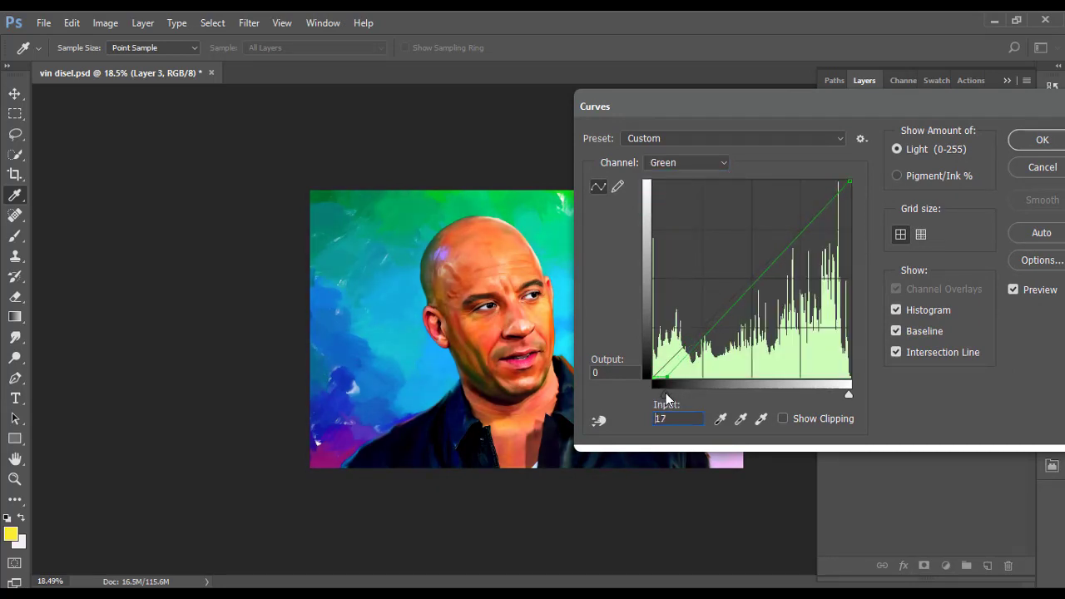
pyautogui.moveTo(849, 394)
pyautogui.mouseDown()
pyautogui.moveTo(833, 393)
pyautogui.moveTo(849, 393)
pyautogui.mouseUp()
pyautogui.click(673, 162)
pyautogui.click(662, 213)
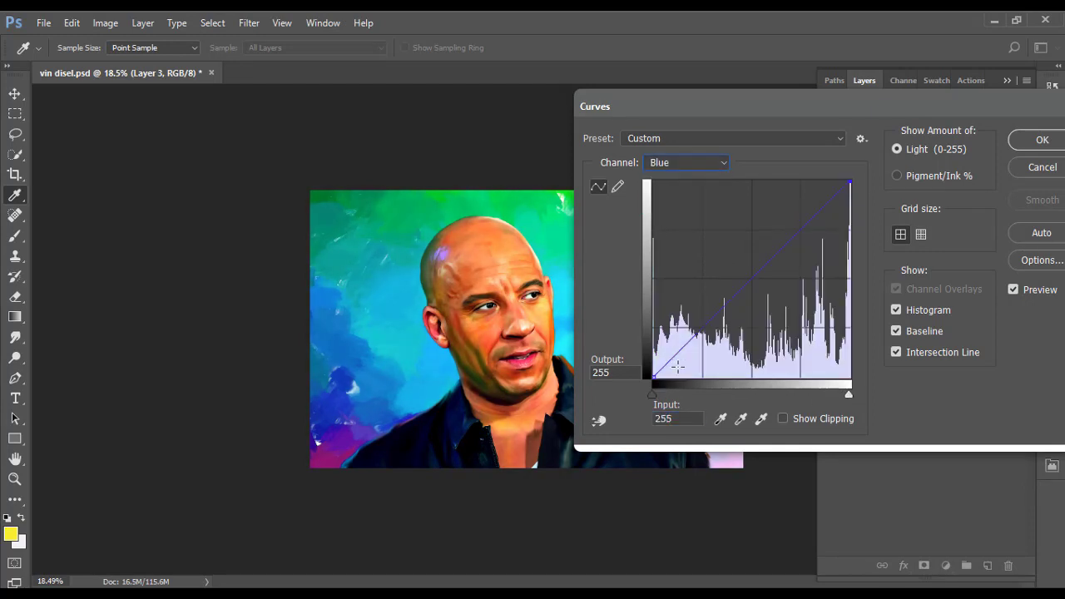
pyautogui.moveTo(662, 398); pyautogui.dragTo(671, 398)
pyautogui.moveTo(845, 396); pyautogui.dragTo(822, 388)
pyautogui.click(1032, 141)
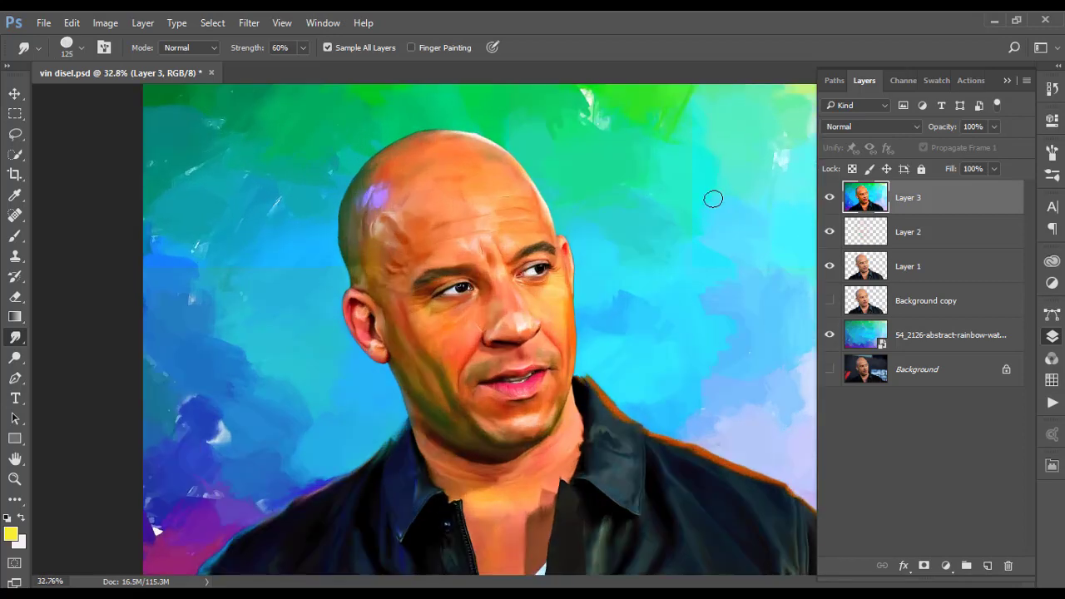
# Toggle a before/after view to compare the portrait with the edits
pyautogui.click(830, 200)
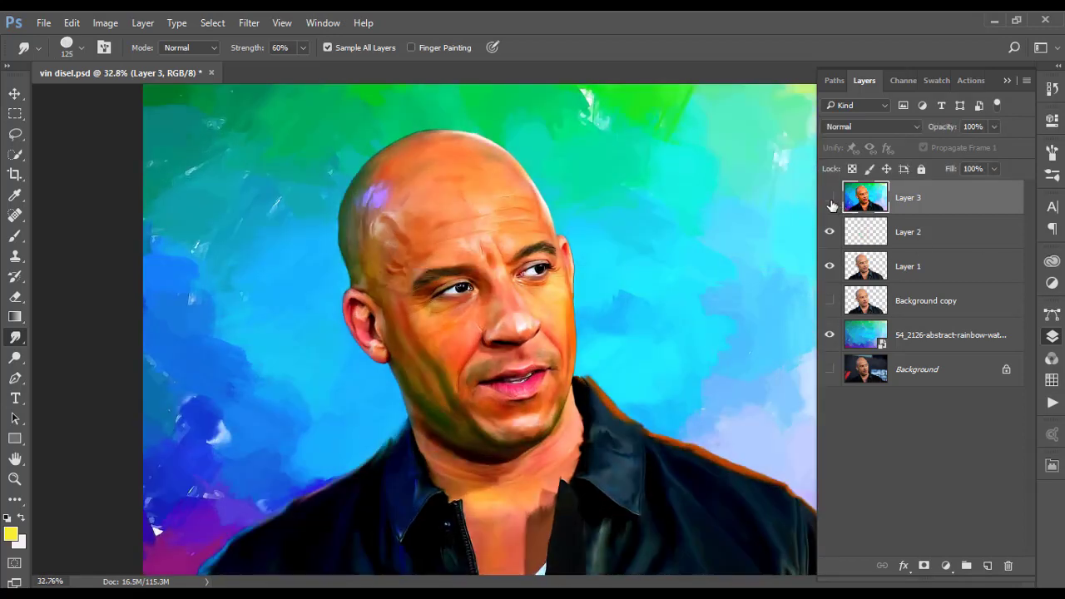
pyautogui.click(830, 200)
pyautogui.scroll(-3, 525, 324)
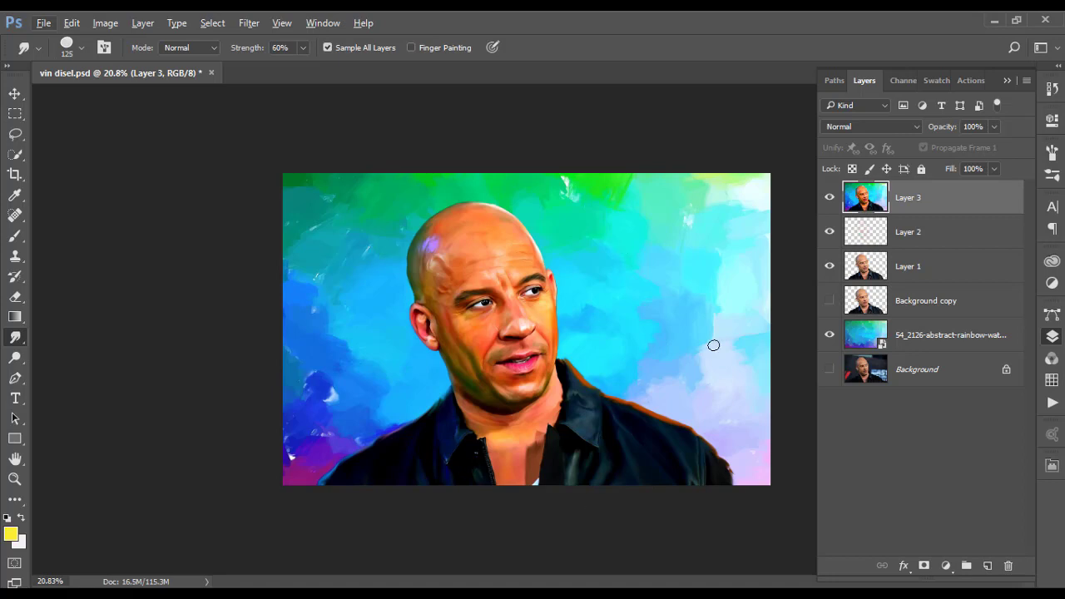
# Crop thin strips off the canvas's left and right edges and fit the image to the window
pyautogui.press('c')
pyautogui.moveTo(770, 329); pyautogui.dragTo(765, 329)
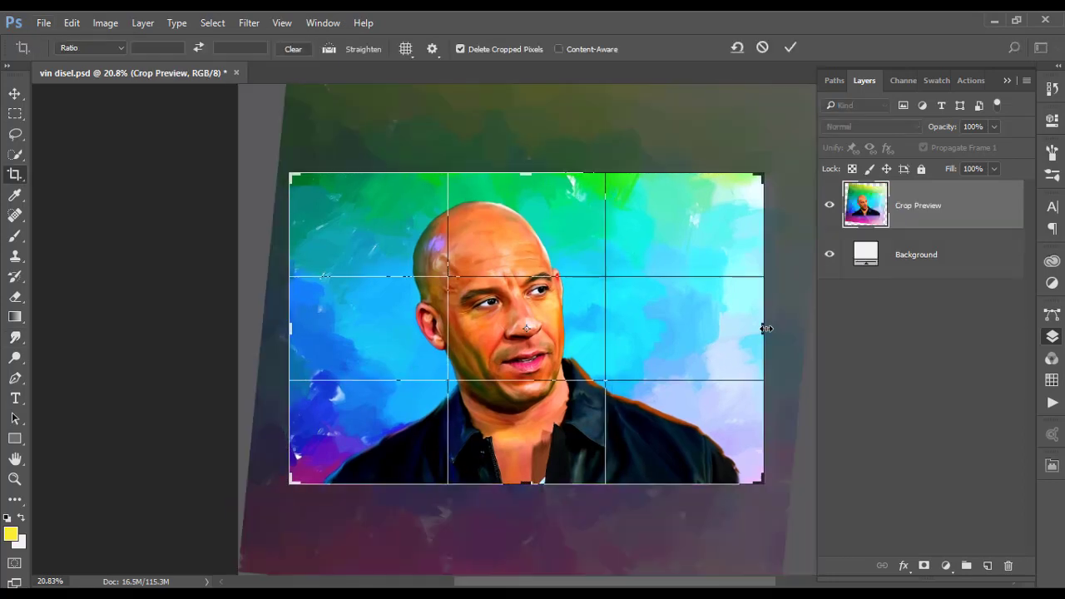
pyautogui.moveTo(291, 329); pyautogui.dragTo(302, 331)
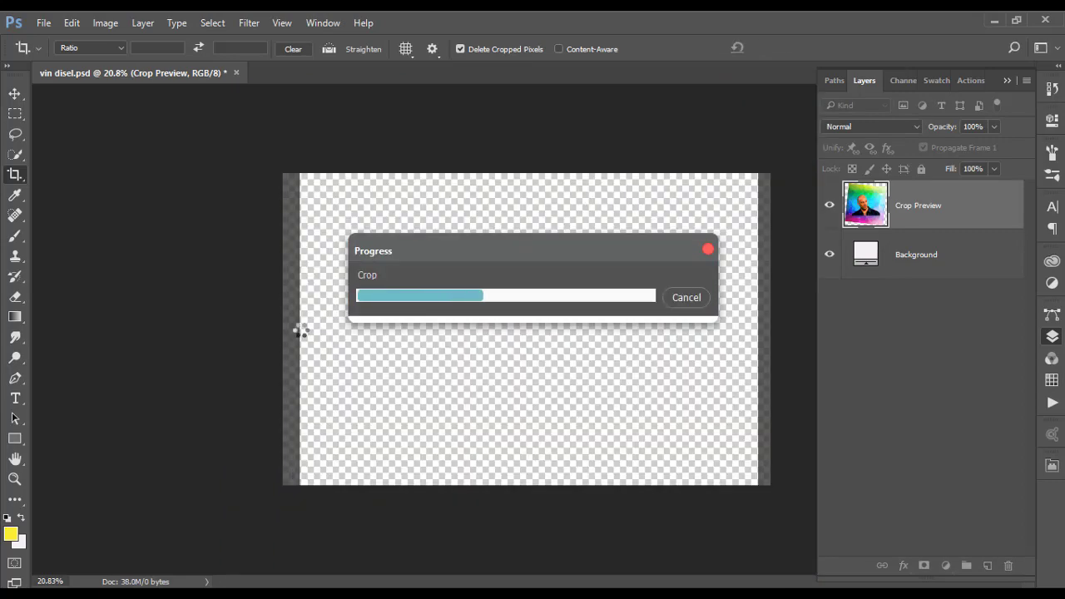
pyautogui.hotkey('ctrl', '0')
# Switch to the Move tool, open the Filter Gallery and zoom the preview to head and shoulders
pyautogui.press('v')
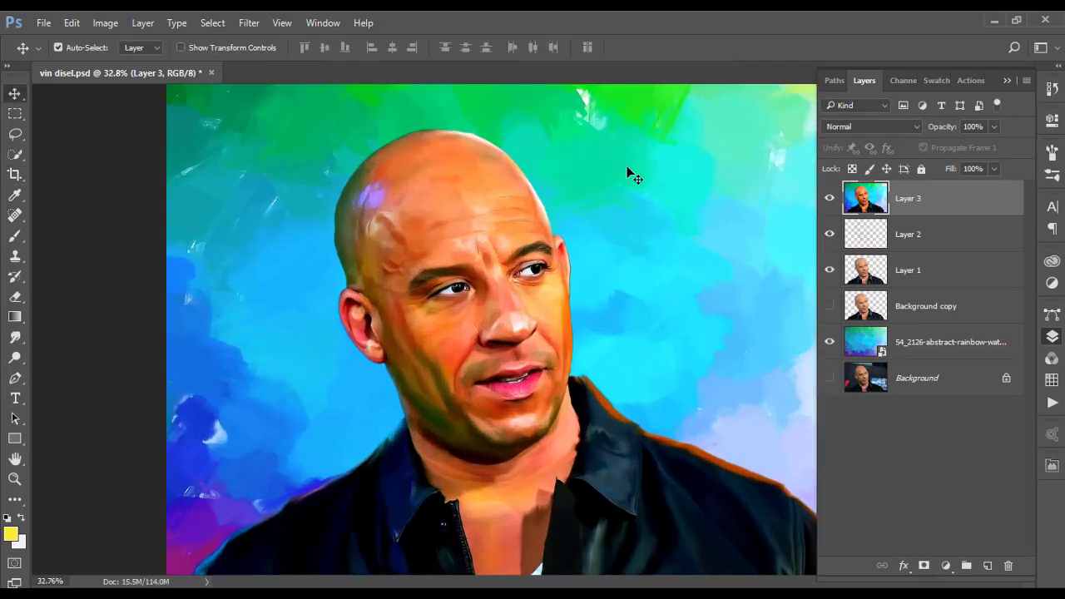
pyautogui.click(249, 23)
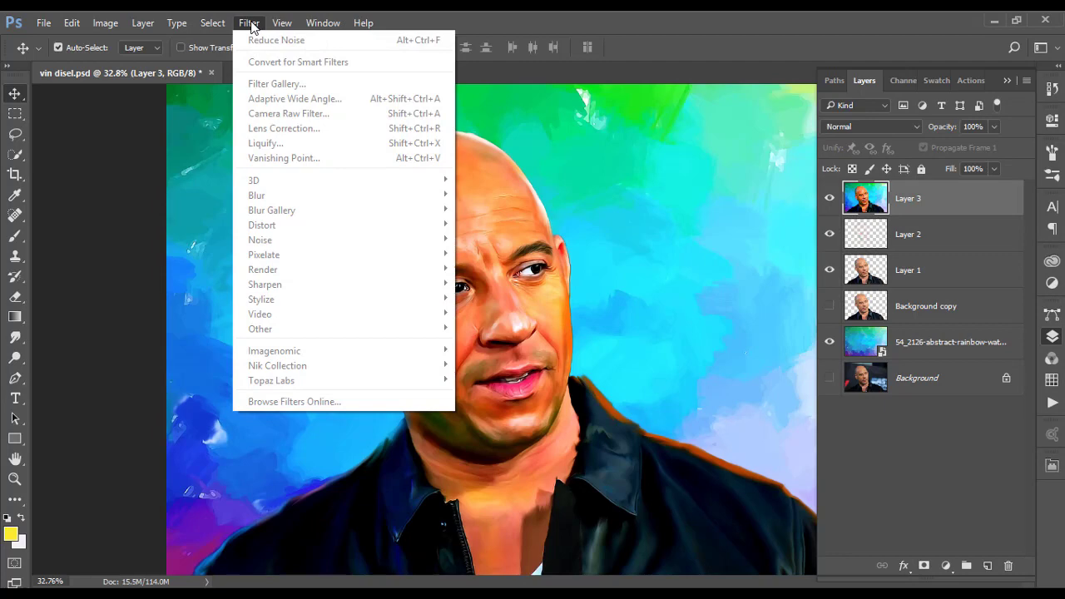
pyautogui.click(274, 84)
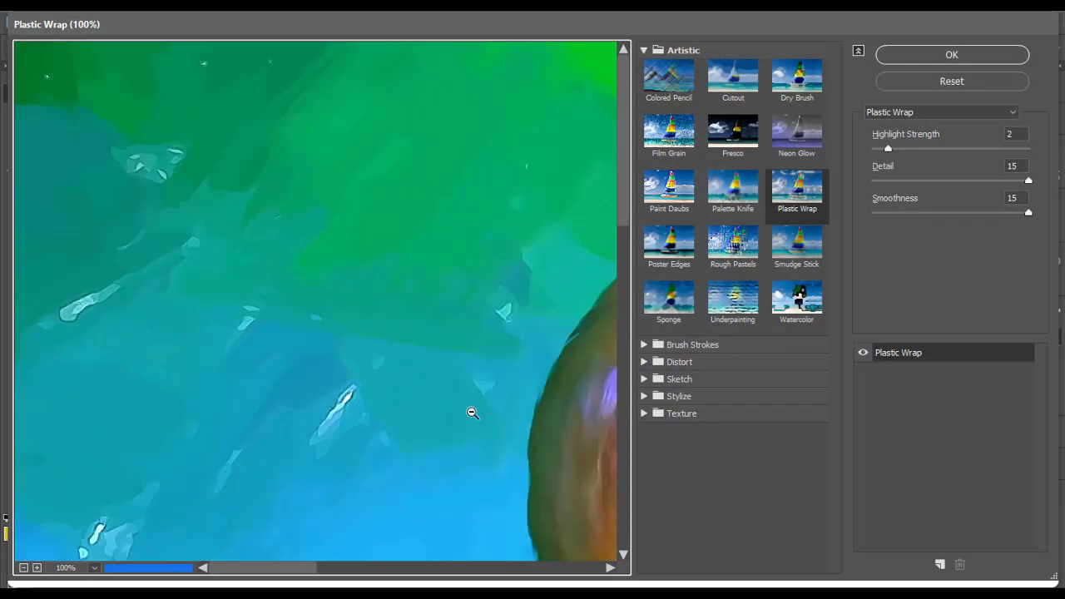
pyautogui.moveTo(469, 408); pyautogui.dragTo(198, 248)
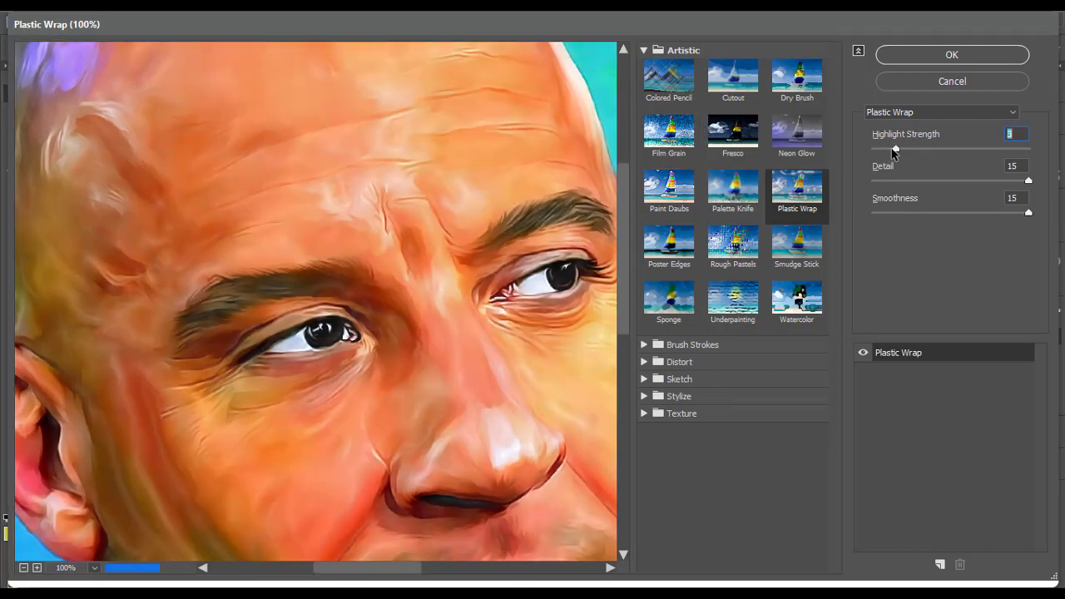
pyautogui.keyDown('alt'); pyautogui.click(388, 247); pyautogui.keyUp('alt')
pyautogui.keyDown('alt'); pyautogui.click(363, 305); pyautogui.keyUp('alt')
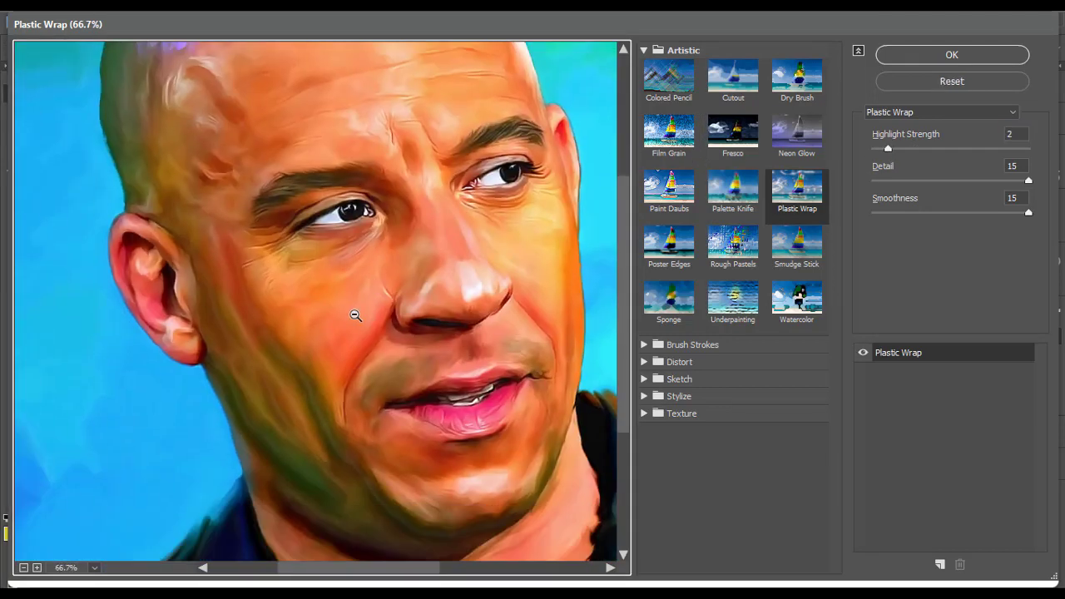
pyautogui.keyDown('alt'); pyautogui.click(352, 311); pyautogui.keyUp('alt')
# Choose Paint Daubs and frame the preview on the face at 100% while trying larger settings
pyautogui.click(669, 187)
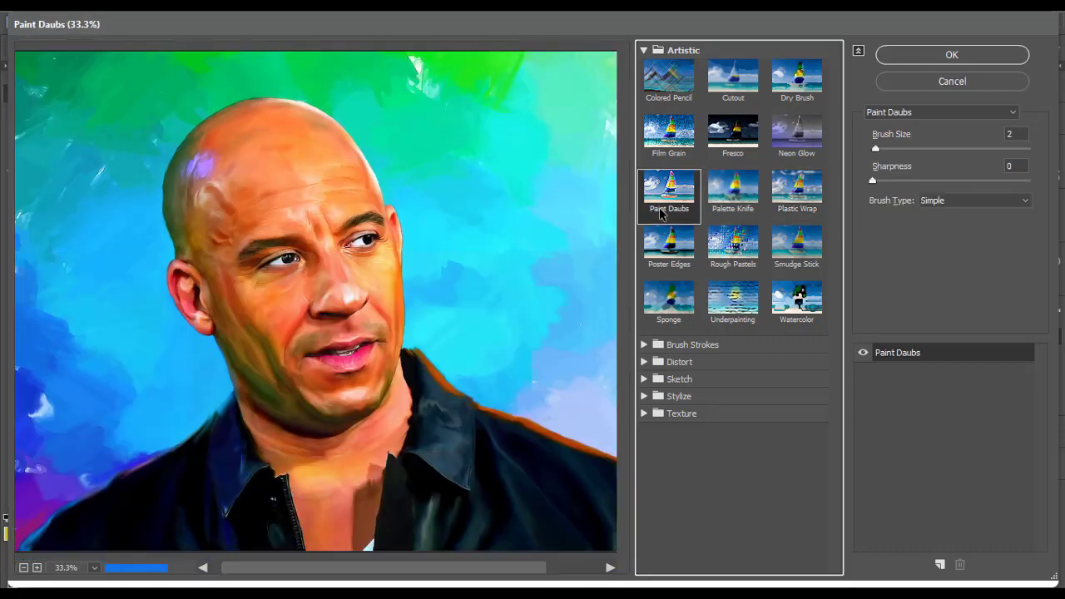
pyautogui.keyDown('ctrl'); pyautogui.click(316, 330); pyautogui.keyUp('ctrl')
pyautogui.moveTo(449, 175); pyautogui.dragTo(475, 283)
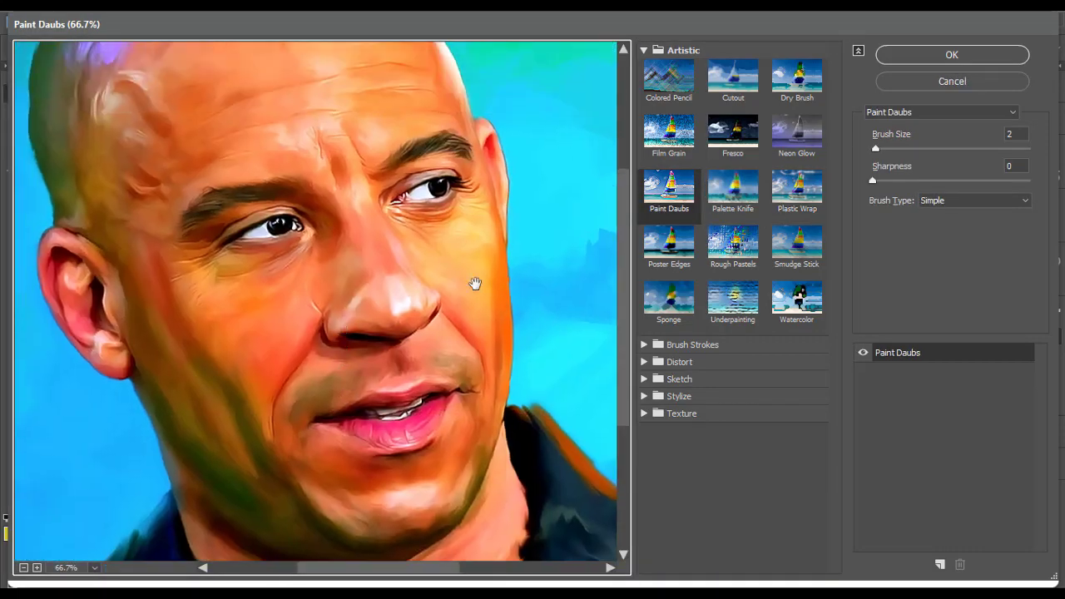
pyautogui.moveTo(876, 149); pyautogui.dragTo(896, 180)
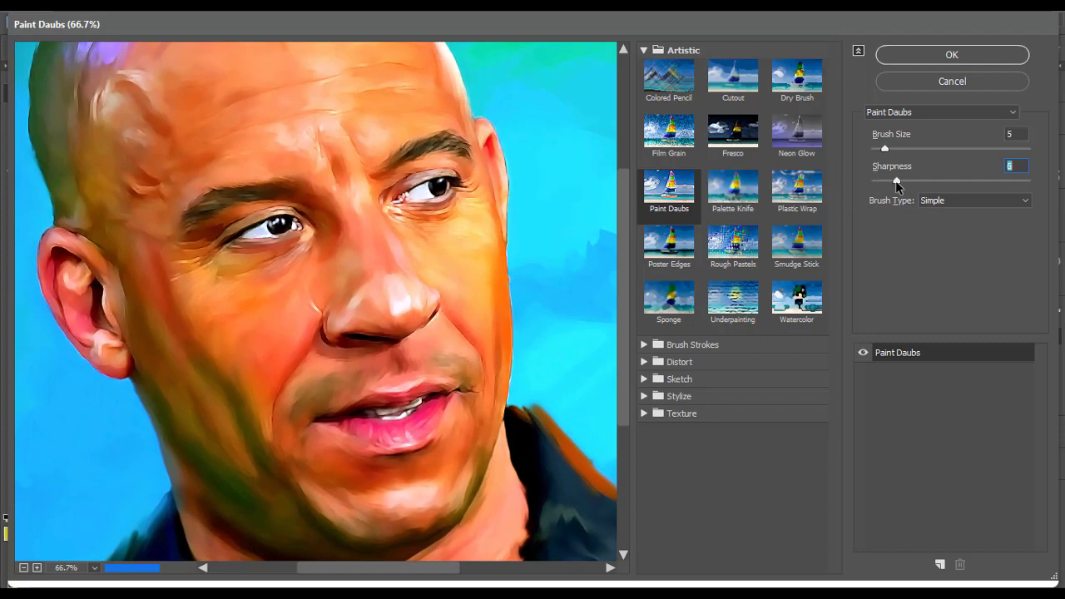
pyautogui.keyDown('alt'); pyautogui.click(345, 255); pyautogui.keyUp('alt')
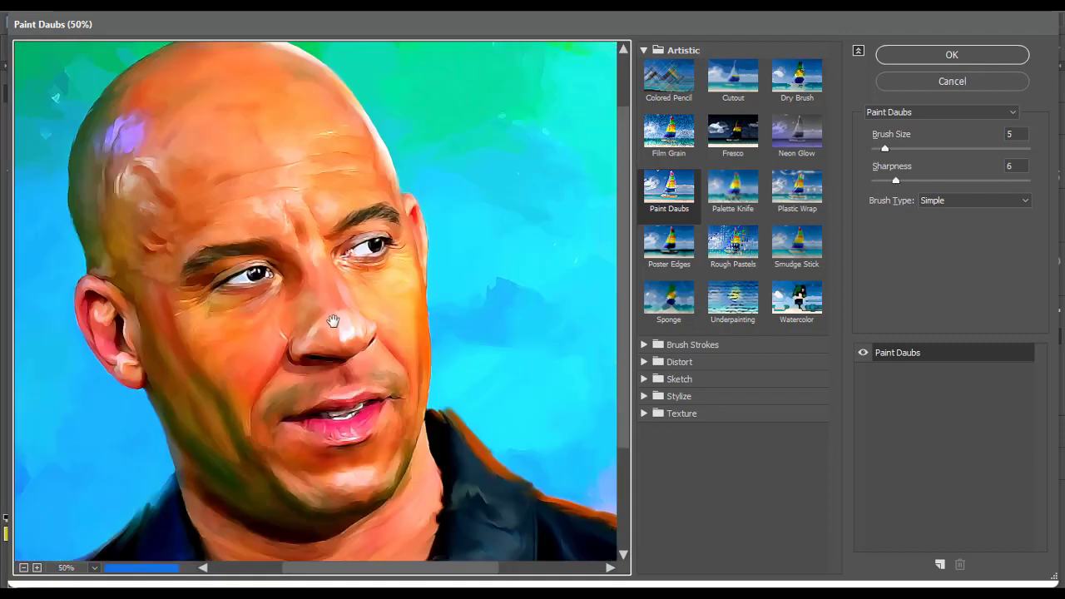
pyautogui.moveTo(345, 255); pyautogui.dragTo(399, 295)
pyautogui.keyDown('ctrl'); pyautogui.click(392, 292); pyautogui.keyUp('ctrl')
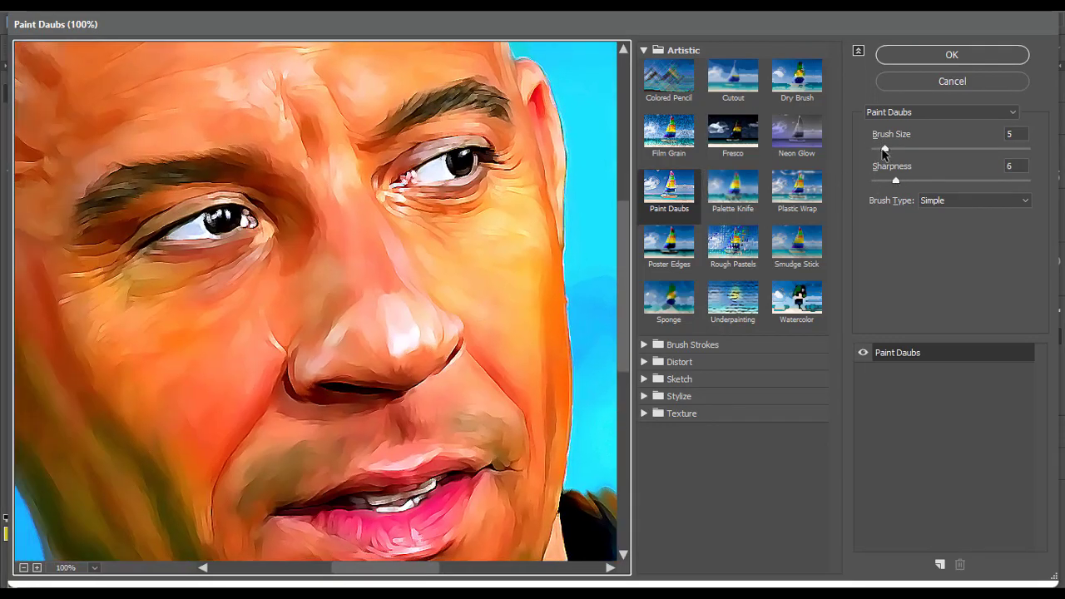
# Set Paint Daubs brush size 1 and sharpness 1 and apply it to Layer 3
pyautogui.moveTo(885, 149); pyautogui.dragTo(874, 180)
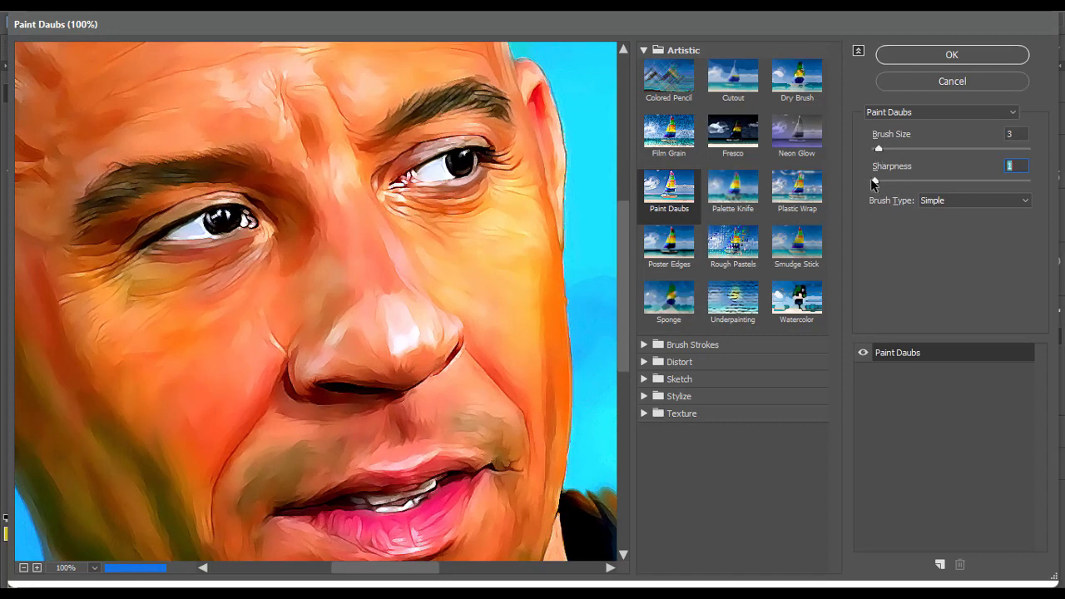
pyautogui.click(879, 150)
pyautogui.write('1')
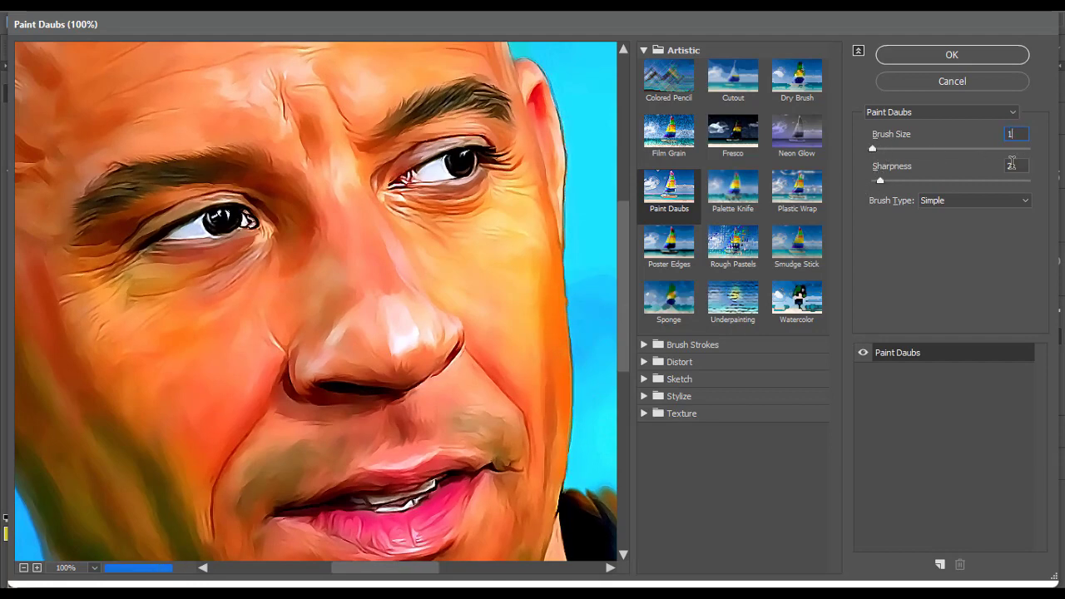
pyautogui.scroll(-2, 504, 226)
pyautogui.hotkey('ctrl', '-')
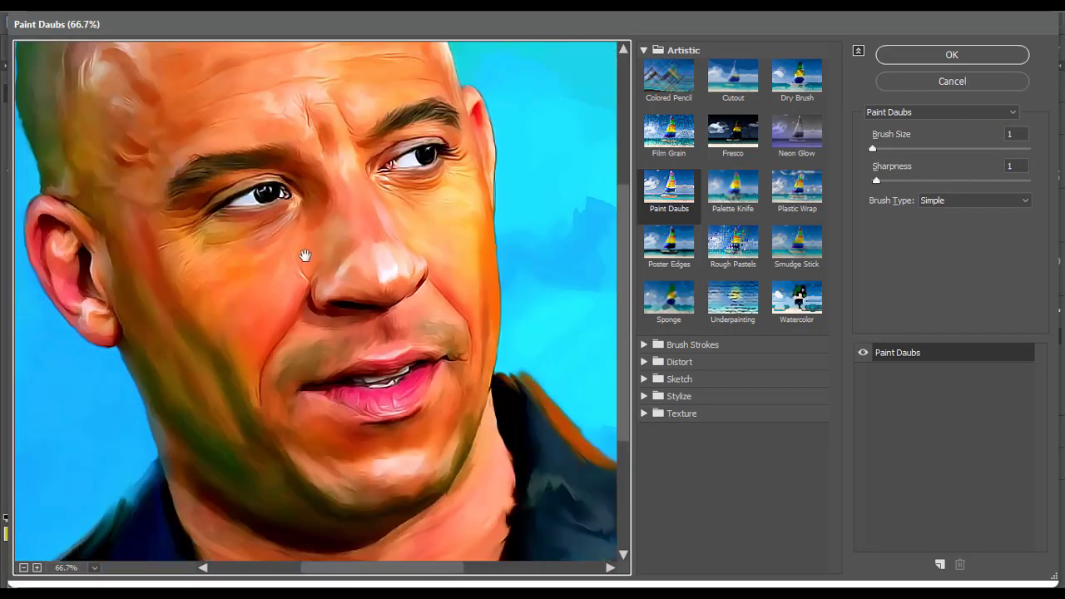
pyautogui.scroll(1, 328, 272)
pyautogui.click(951, 56)
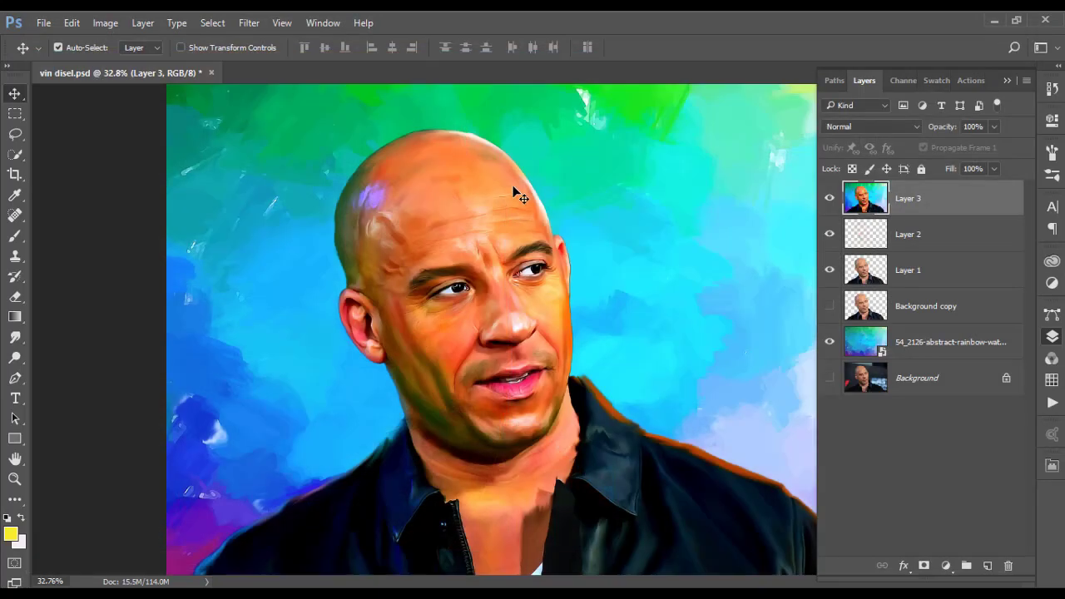
pyautogui.scroll(4, 491, 305)
# Reopen the Filter Gallery and try Dry Brush at size 8 and then Craquelure
pyautogui.click(248, 23)
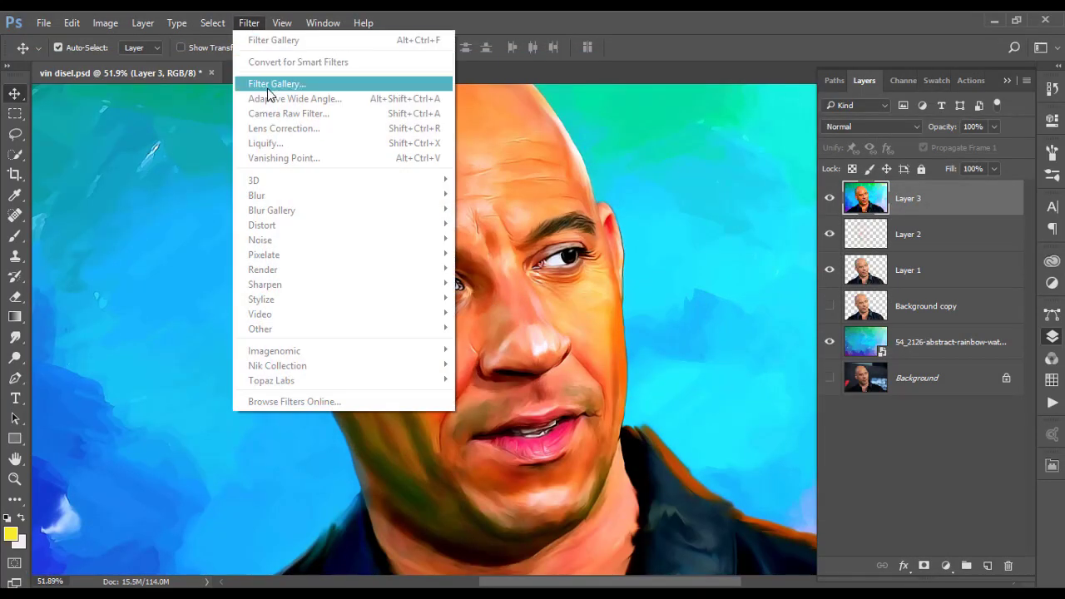
pyautogui.click(269, 82)
pyautogui.click(796, 79)
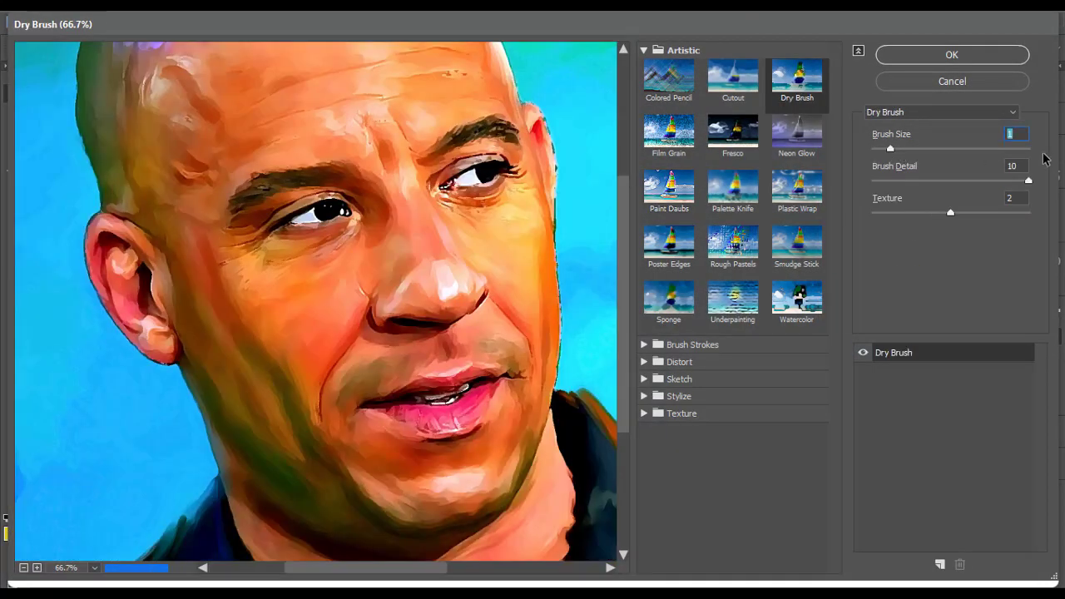
pyautogui.click(1004, 148)
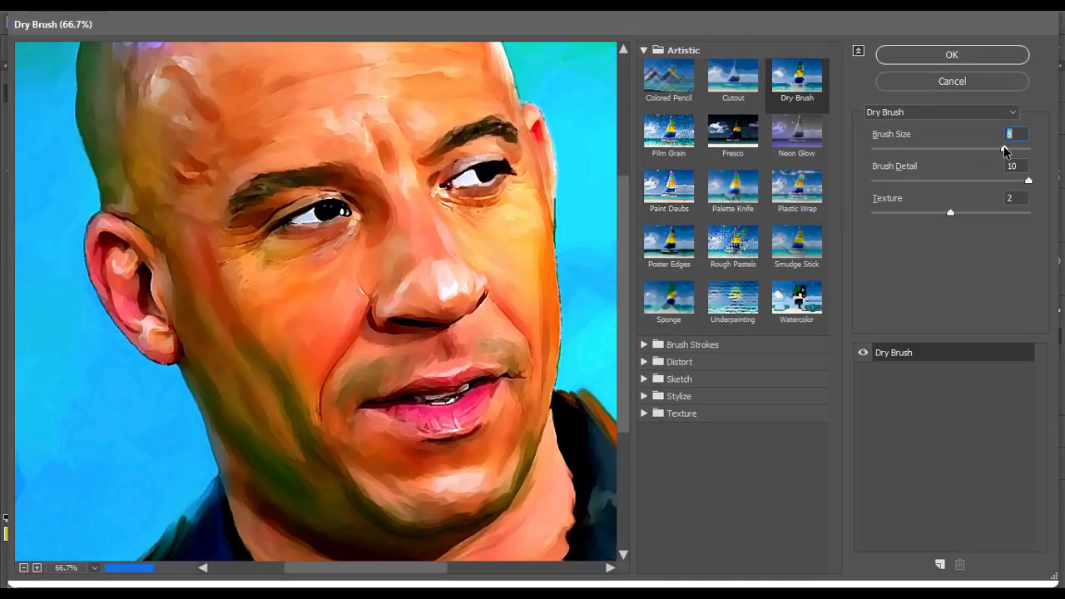
pyautogui.click(644, 412)
pyautogui.click(669, 441)
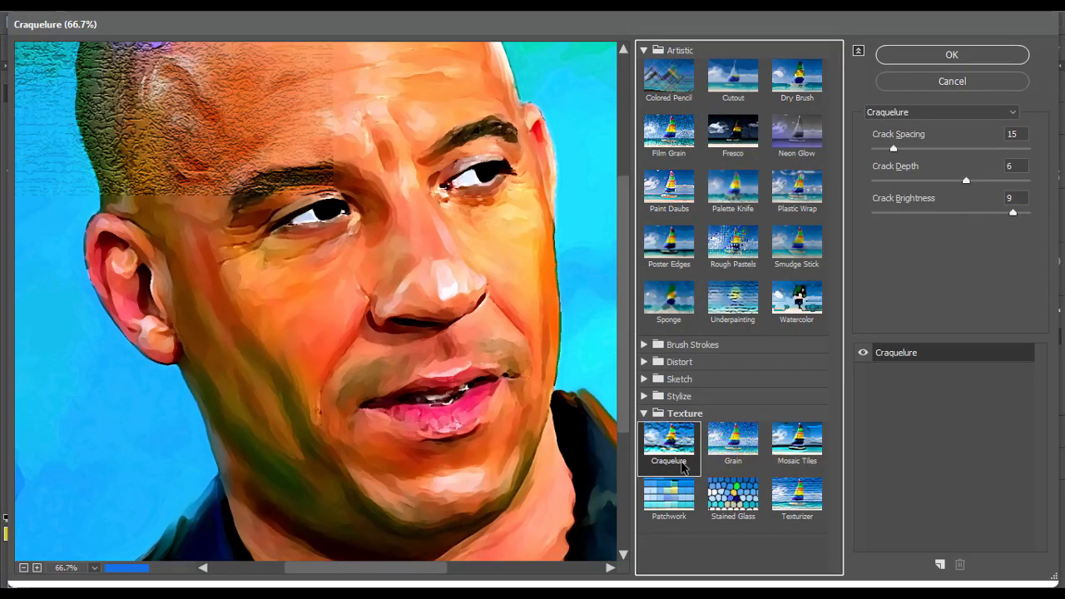
# Choose Texturizer with the Canvas texture, zoom the preview to 66.7% and toggle Invert
pyautogui.click(797, 496)
pyautogui.hotkey('ctrl', '0')
pyautogui.hotkey('ctrl', '+')
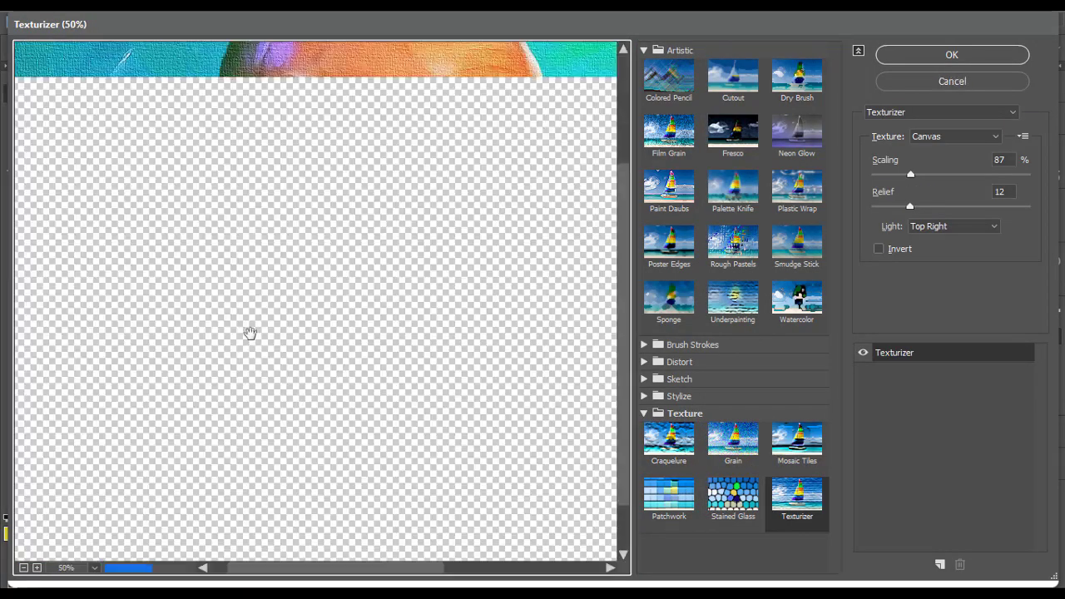
pyautogui.hotkey('ctrl', '+')
pyautogui.scroll(3, 606, 343)
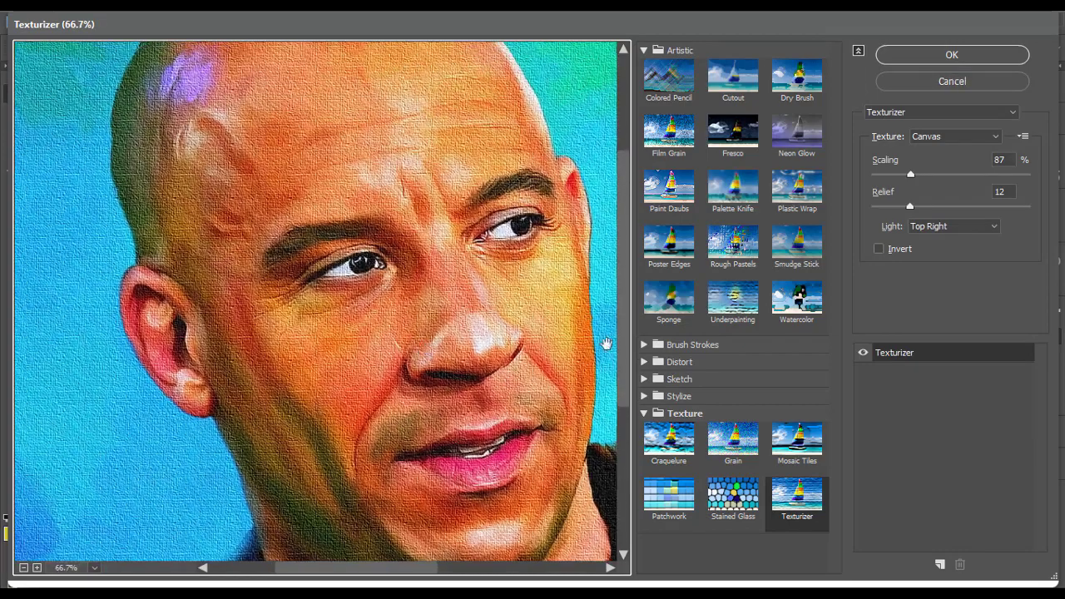
pyautogui.click(880, 249)
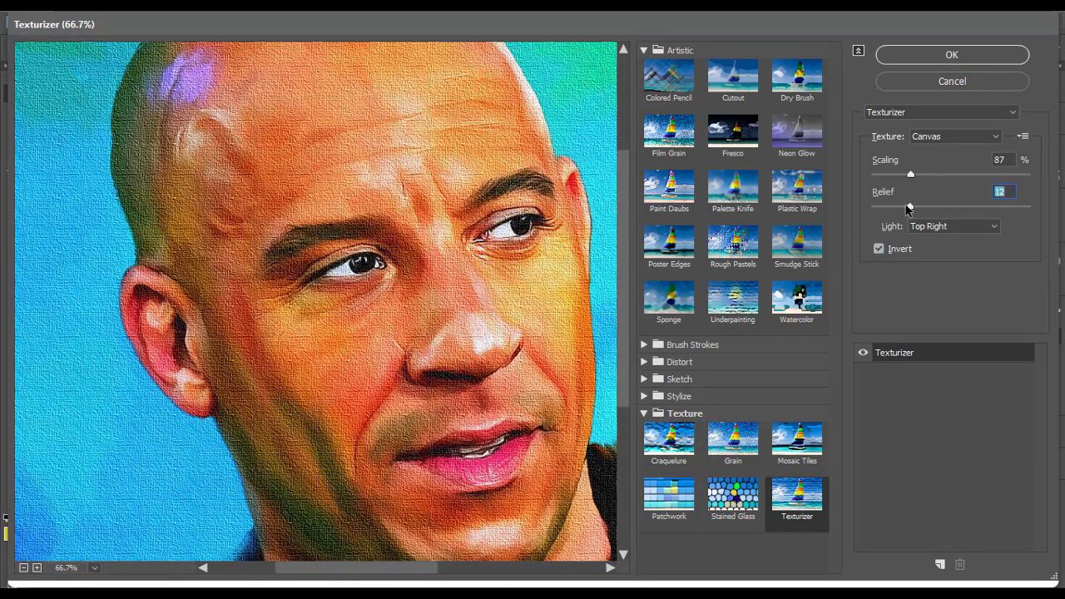
# Try different Texturizer relief and scaling values, including relief 6 and scaling 97
pyautogui.moveTo(909, 209)
pyautogui.mouseDown()
pyautogui.moveTo(896, 210)
pyautogui.moveTo(907, 177)
pyautogui.moveTo(971, 208)
pyautogui.moveTo(884, 208)
pyautogui.mouseUp()
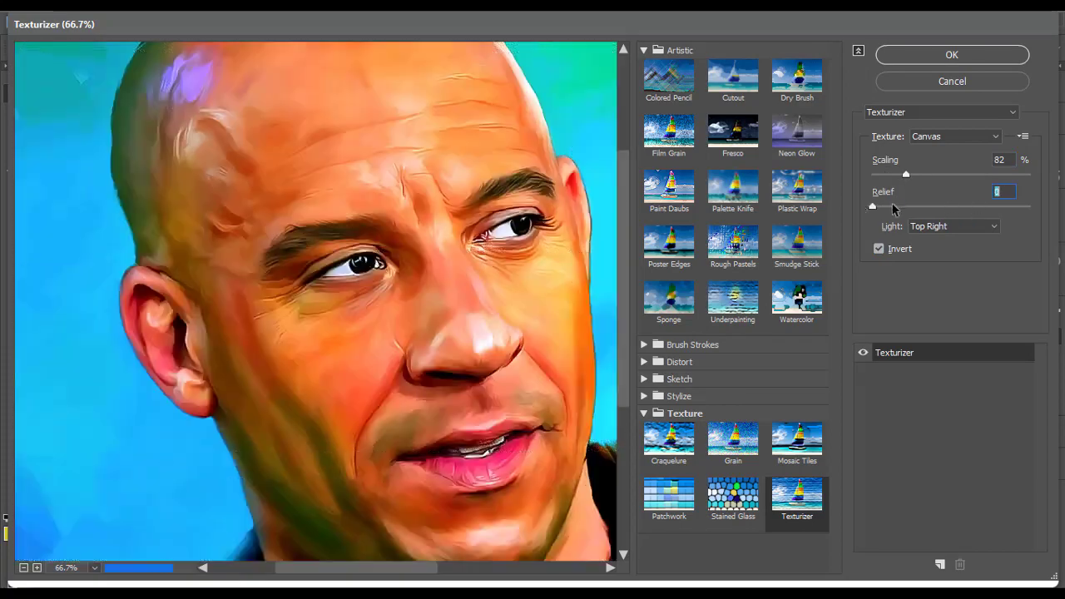
pyautogui.moveTo(954, 174); pyautogui.dragTo(968, 174)
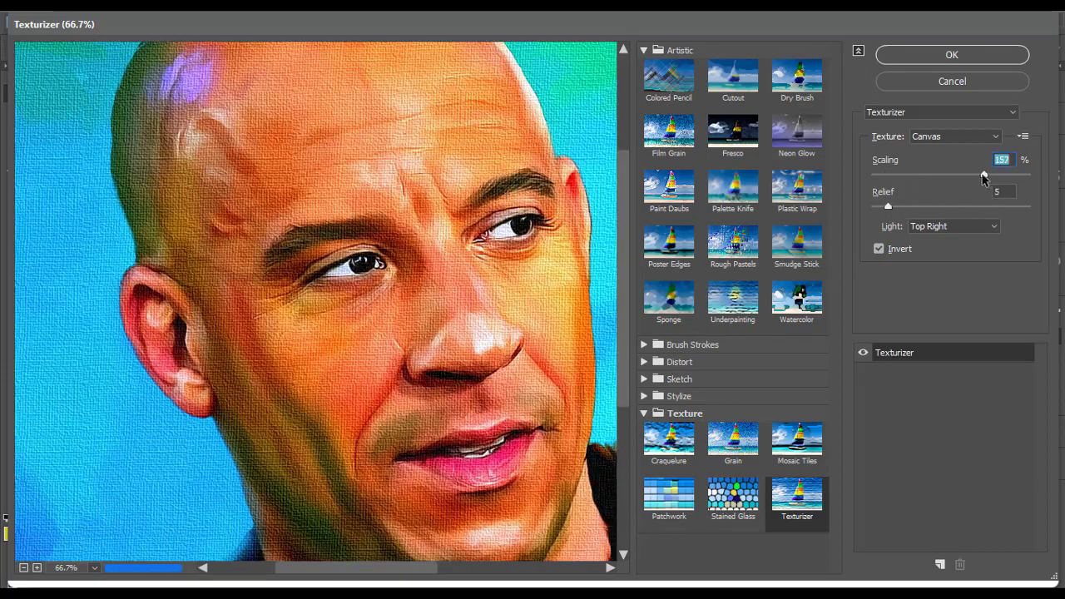
pyautogui.click(897, 208)
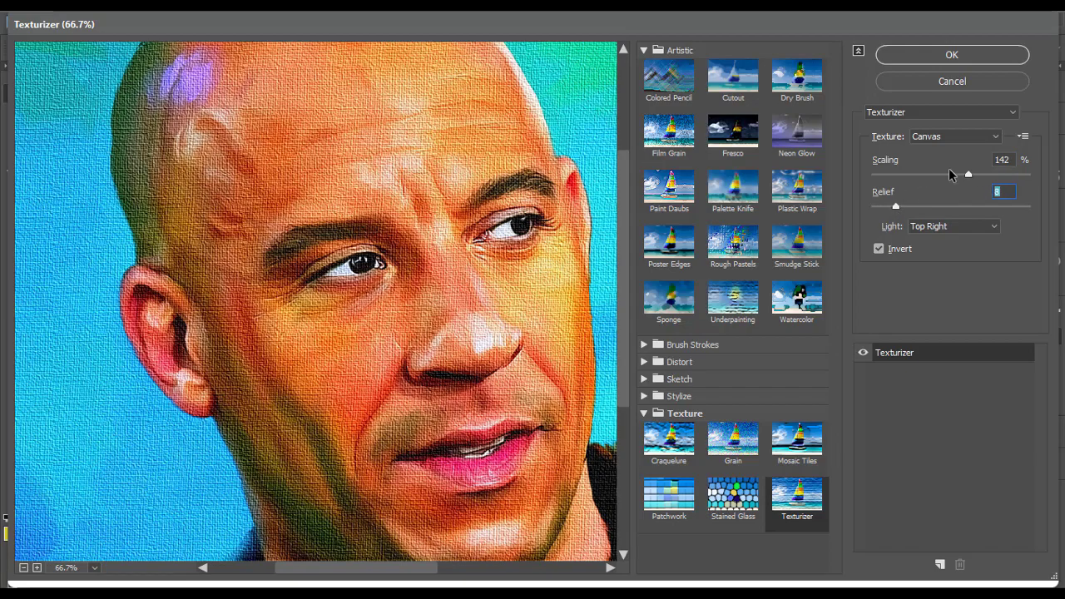
pyautogui.moveTo(968, 174); pyautogui.dragTo(922, 174)
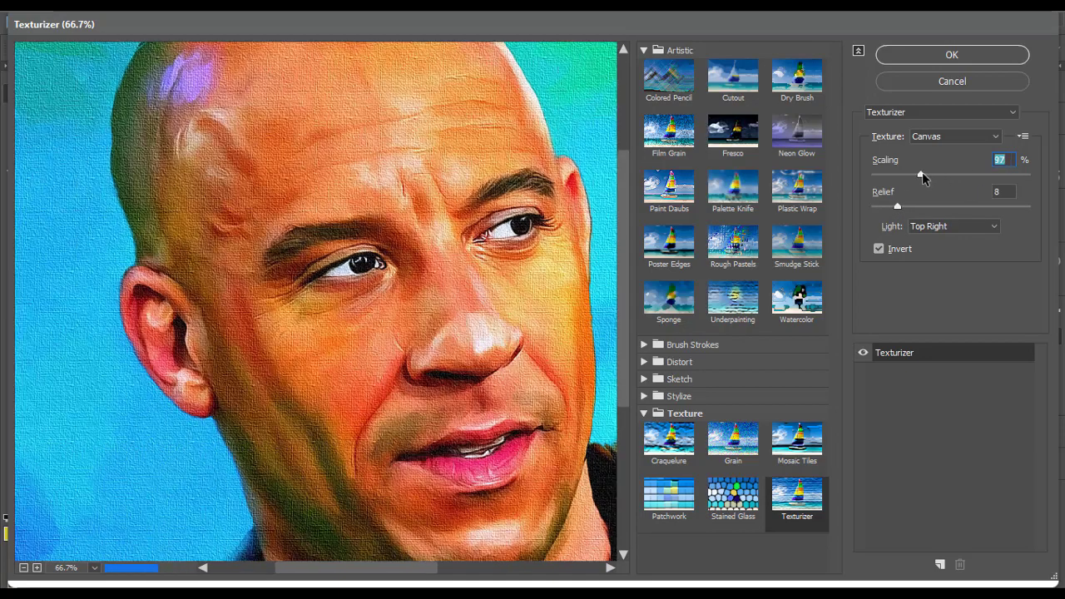
pyautogui.write('6')
pyautogui.click(1005, 193)
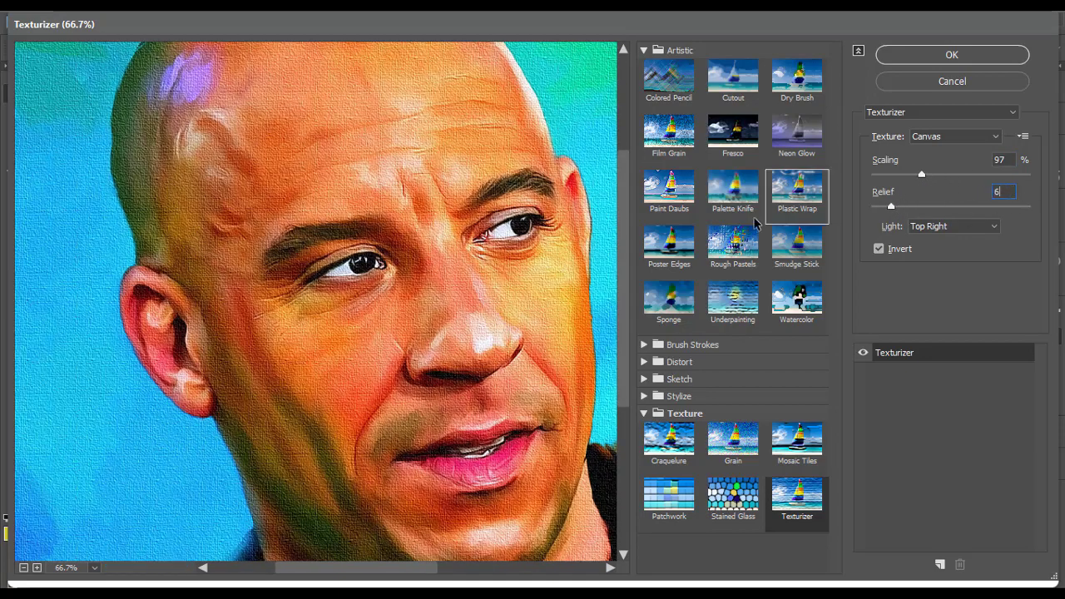
pyautogui.write('00')
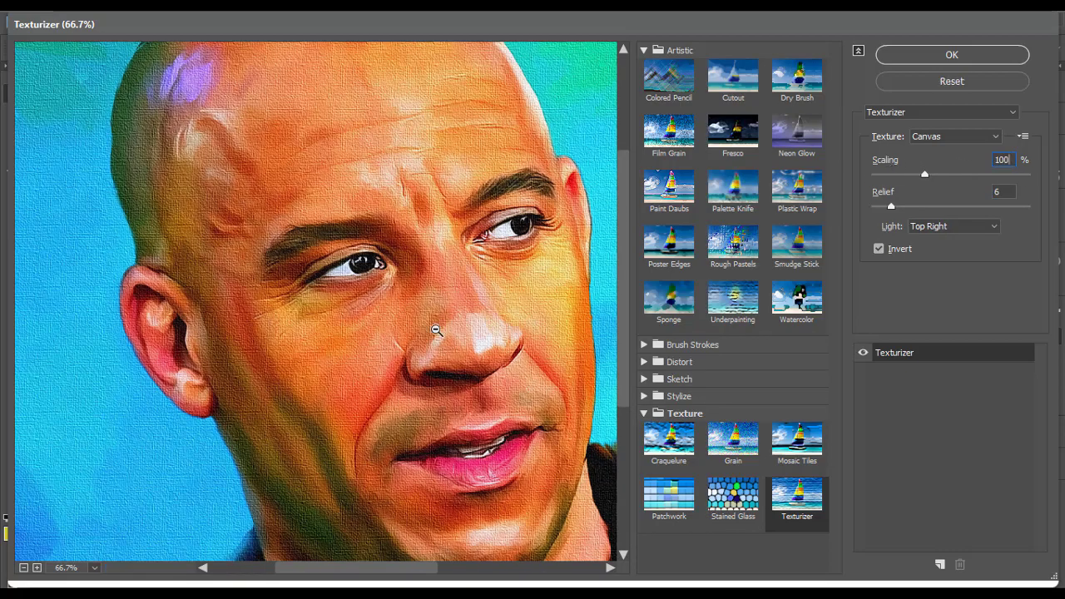
pyautogui.keyDown('alt'); pyautogui.click(436, 331); pyautogui.keyUp('alt')
pyautogui.keyDown('alt'); pyautogui.click(366, 374); pyautogui.keyUp('alt')
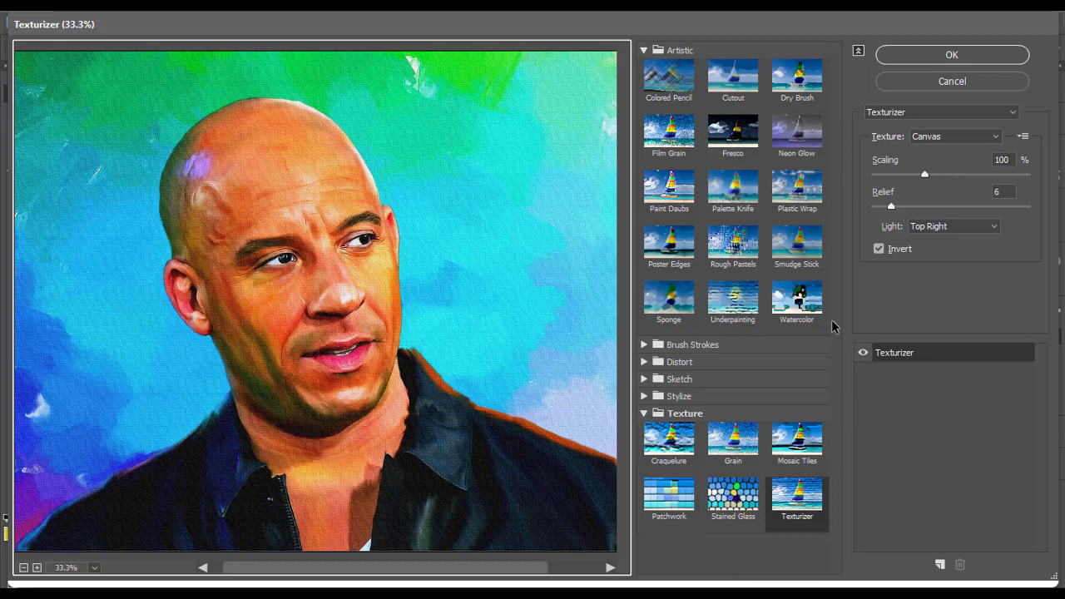
# Set Texturizer relief 10 and scaling 70%, inspect at 100–200%, and apply the texture
pyautogui.click(904, 206)
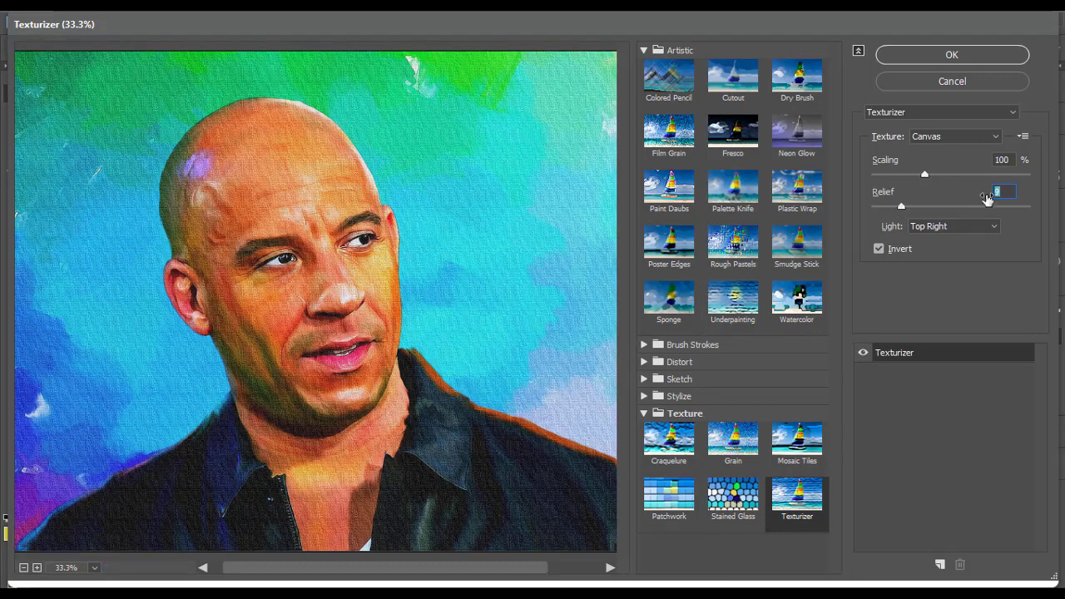
pyautogui.moveTo(905, 173)
pyautogui.mouseDown()
pyautogui.moveTo(886, 176)
pyautogui.moveTo(900, 174)
pyautogui.mouseUp()
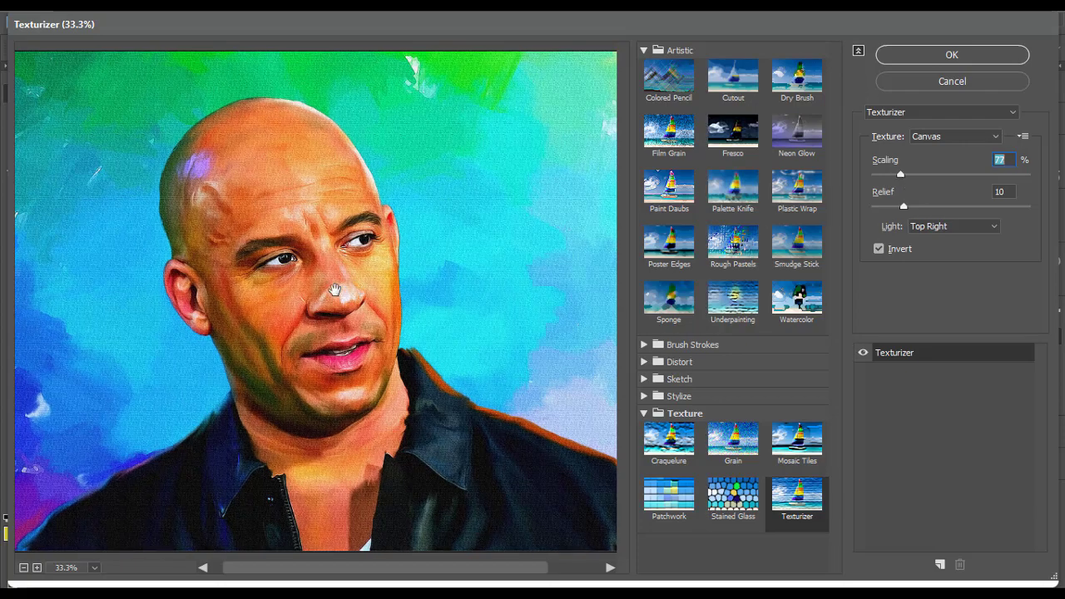
pyautogui.hotkey('ctrl', '+')
pyautogui.hotkey('ctrl', '+')
pyautogui.hotkey('ctrl', '+')
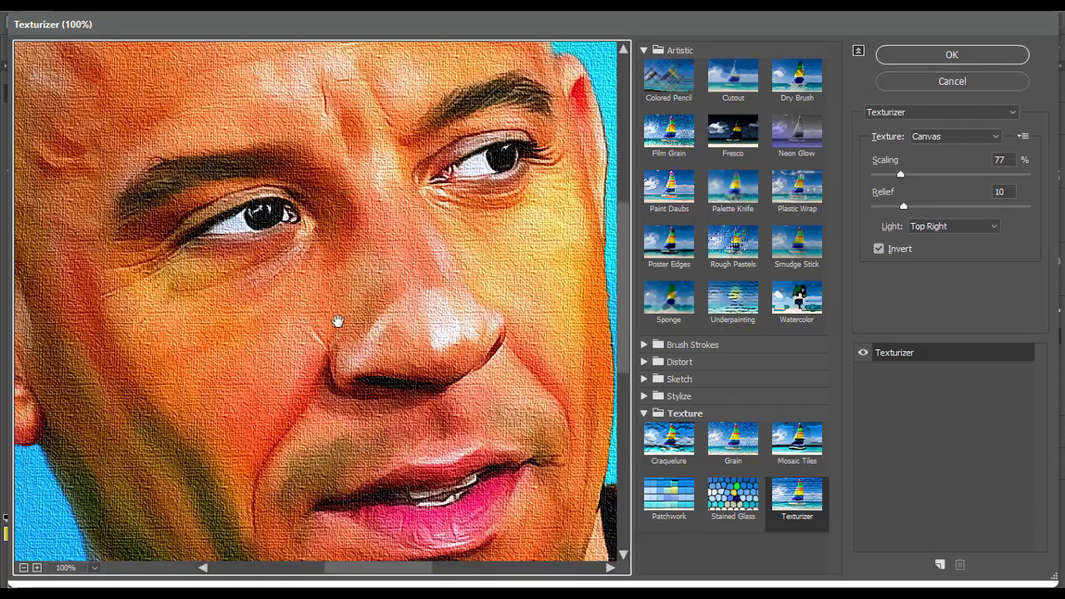
pyautogui.hotkey('ctrl', '+')
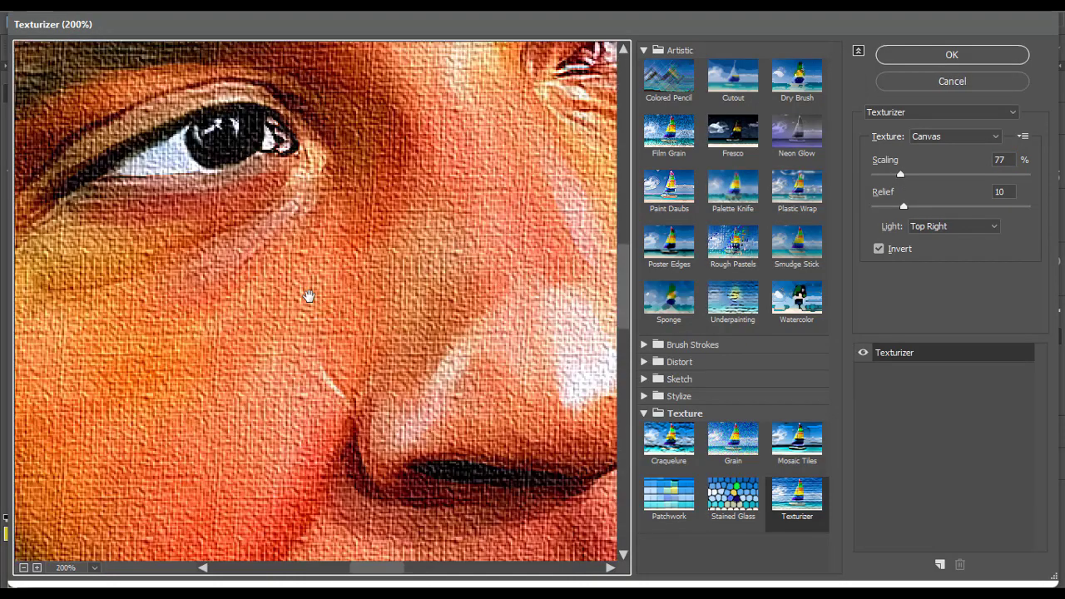
pyautogui.hotkey('ctrl', '+')
pyautogui.hotkey('ctrl', '-')
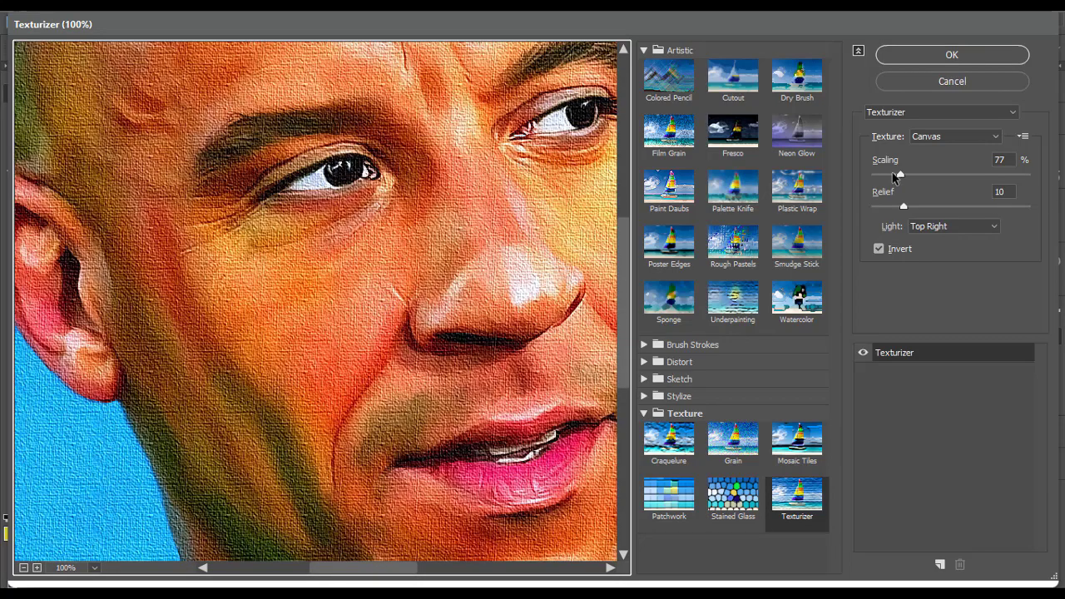
pyautogui.moveTo(894, 177)
pyautogui.mouseDown()
pyautogui.moveTo(889, 207)
pyautogui.moveTo(896, 176)
pyautogui.moveTo(904, 207)
pyautogui.mouseUp()
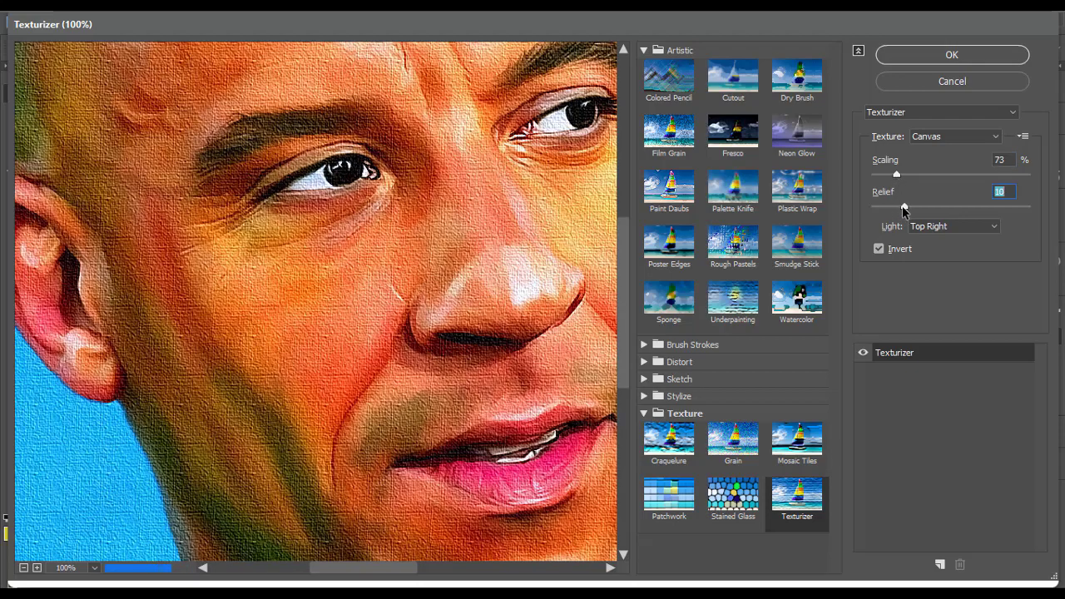
pyautogui.write('70')
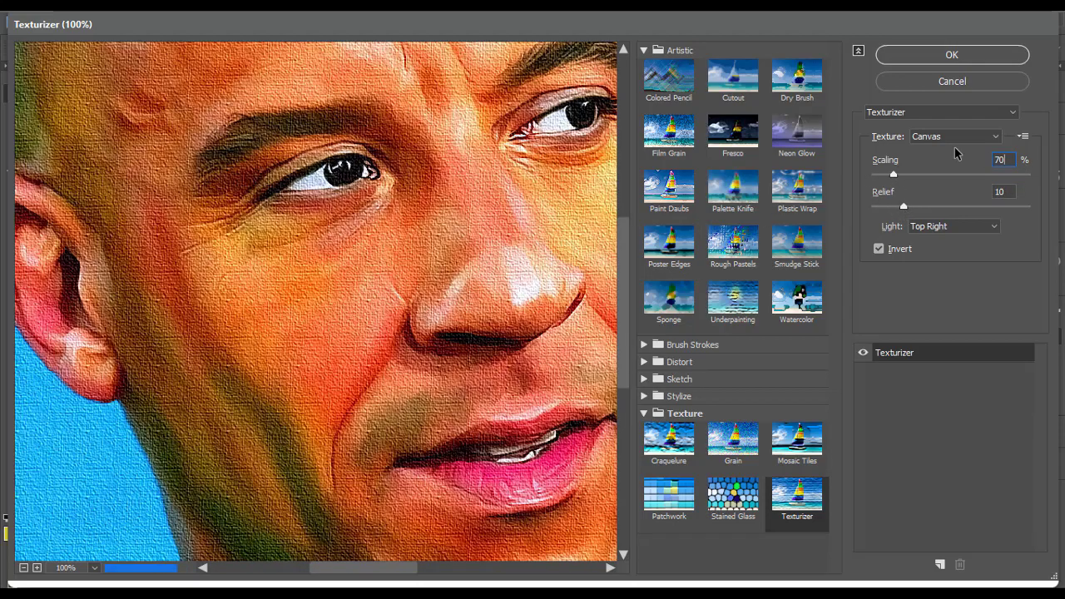
pyautogui.click(900, 52)
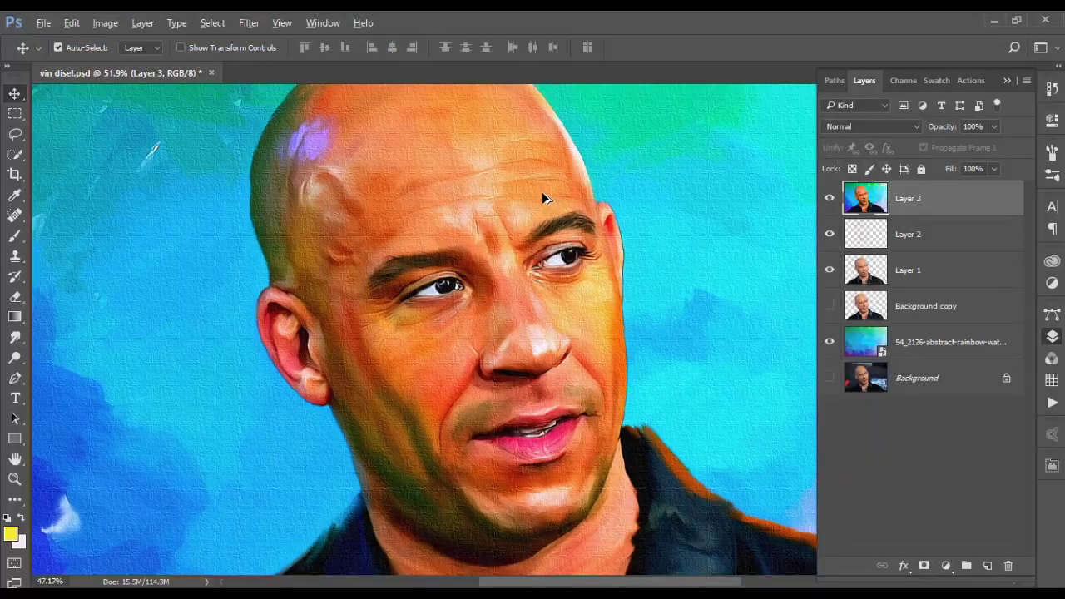
# Zoom in on the eyes to inspect the canvas texture, then zoom back out to the whole image
pyautogui.hotkey('ctrl', '0')
pyautogui.scroll(2, 531, 281)
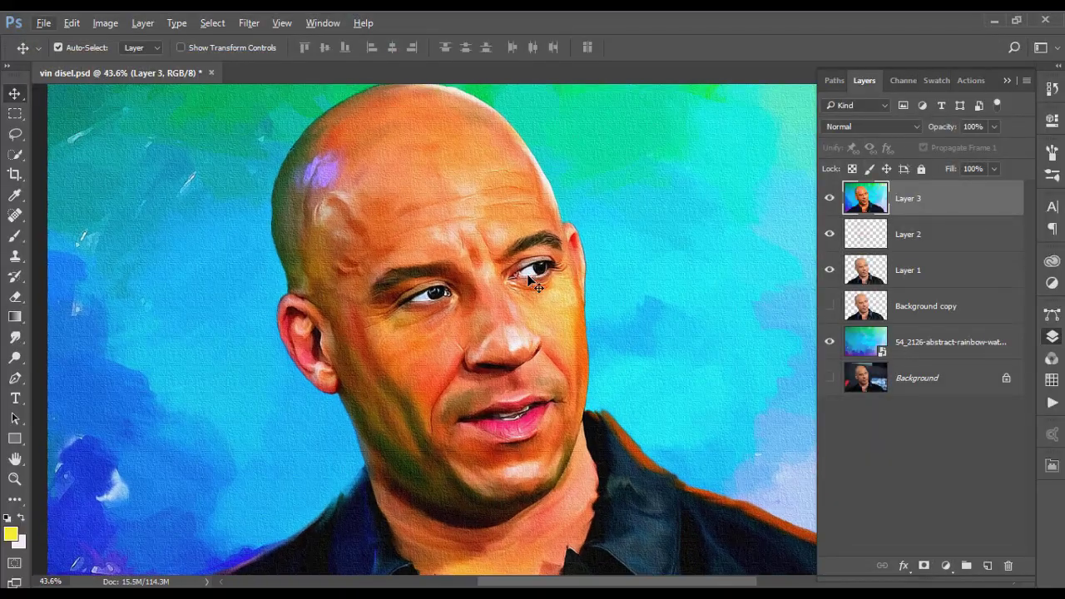
pyautogui.scroll(3, 531, 281)
pyautogui.scroll(3, 275, 325)
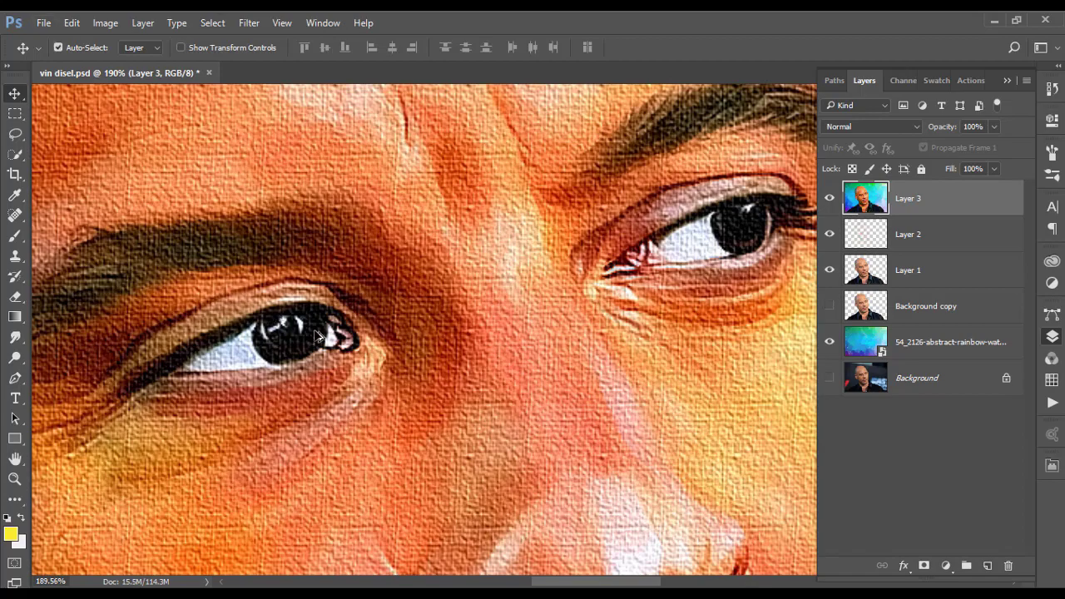
pyautogui.scroll(-2, 317, 337)
pyautogui.scroll(-2, 289, 360)
pyautogui.scroll(-2, 289, 360)
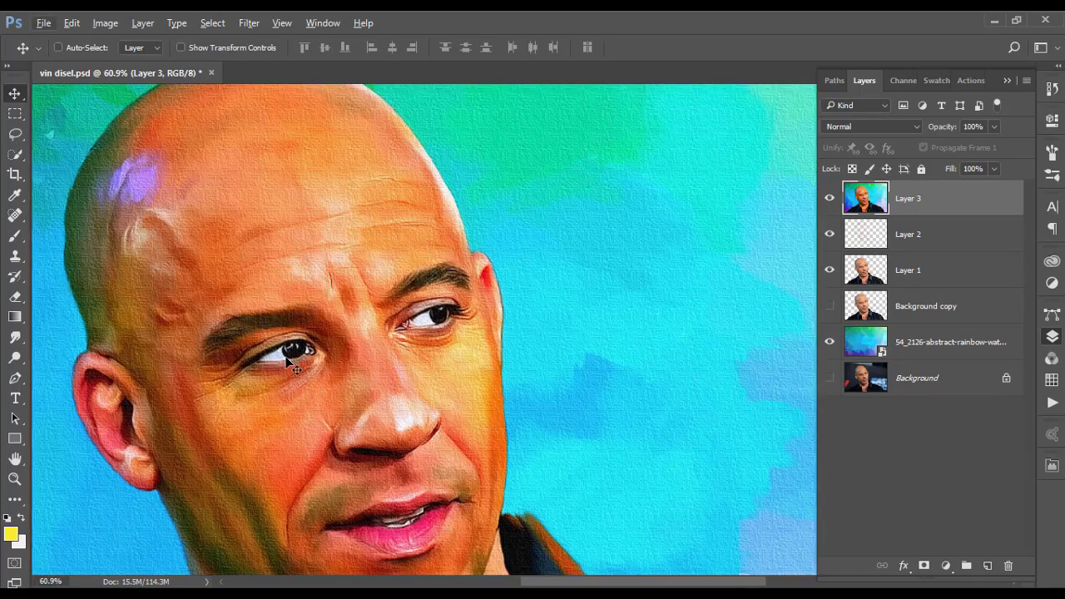
pyautogui.scroll(-2, 289, 364)
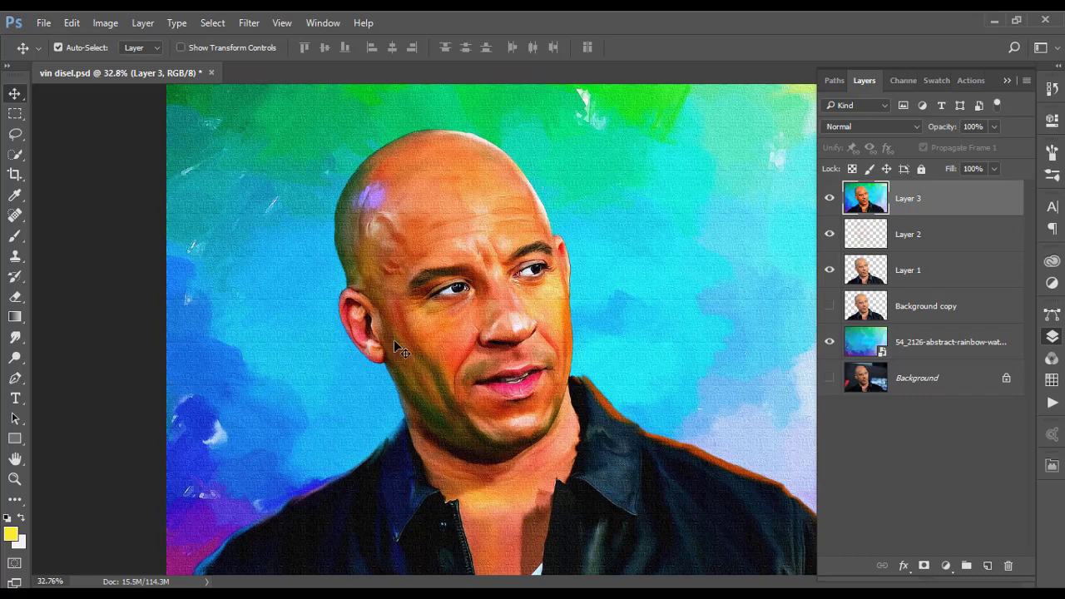
pyautogui.scroll(-1, 397, 348)
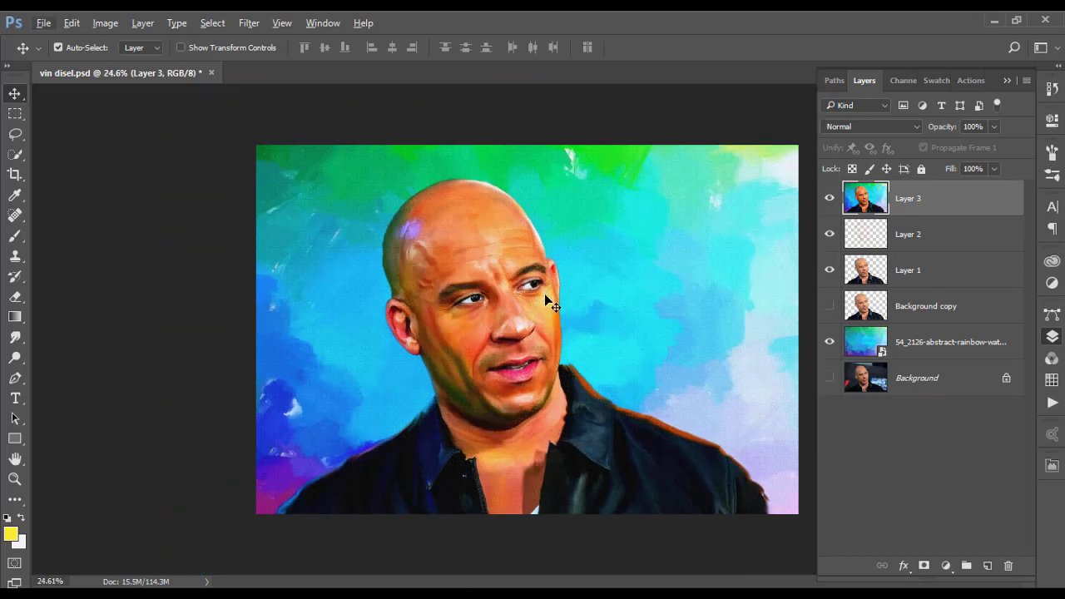
pyautogui.scroll(-1, 563, 195)
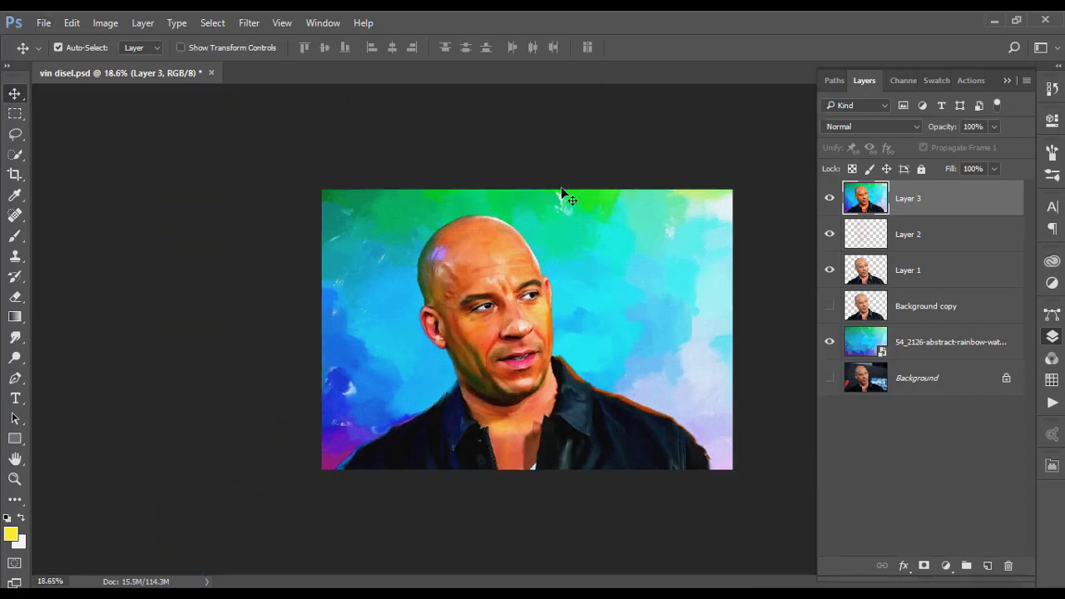
pyautogui.scroll(2, 566, 200)
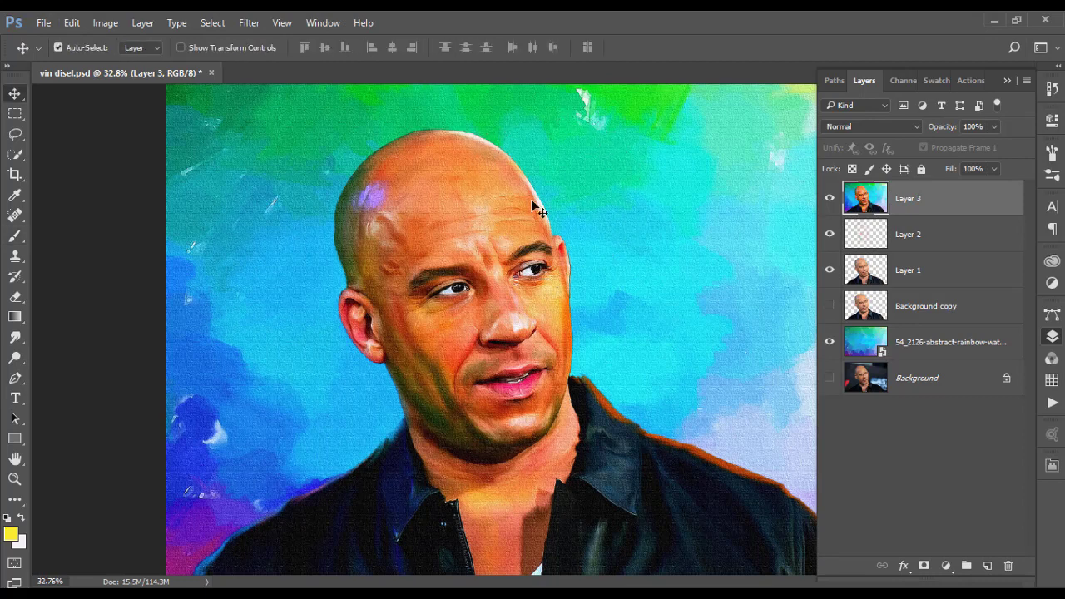
pyautogui.click(103, 25)
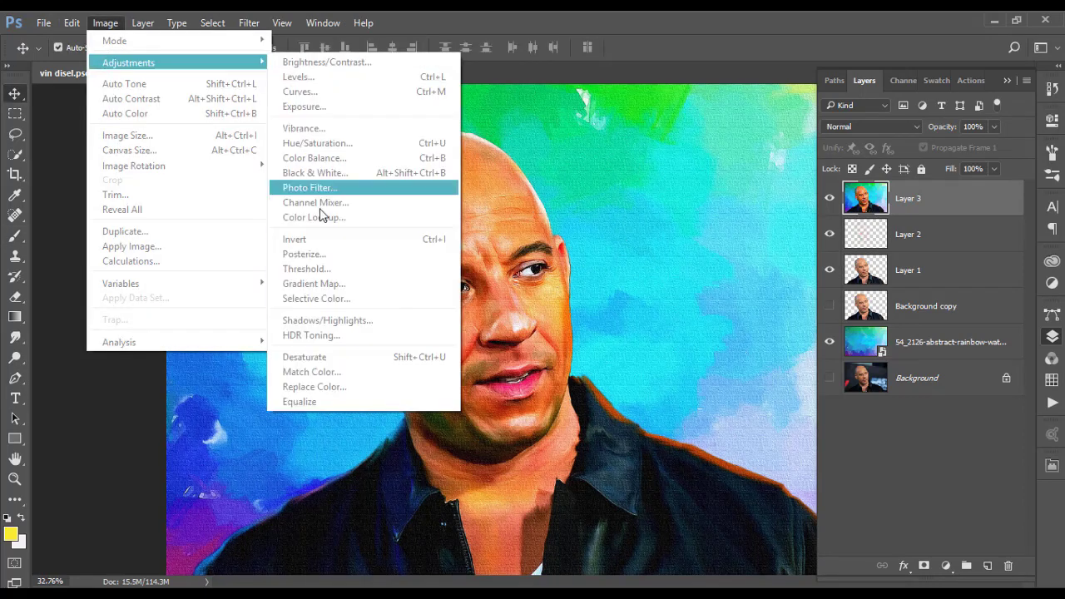
# Apply Match Color with luminance 104 and colour intensity 110
pyautogui.click(369, 366)
pyautogui.moveTo(802, 214); pyautogui.dragTo(824, 218)
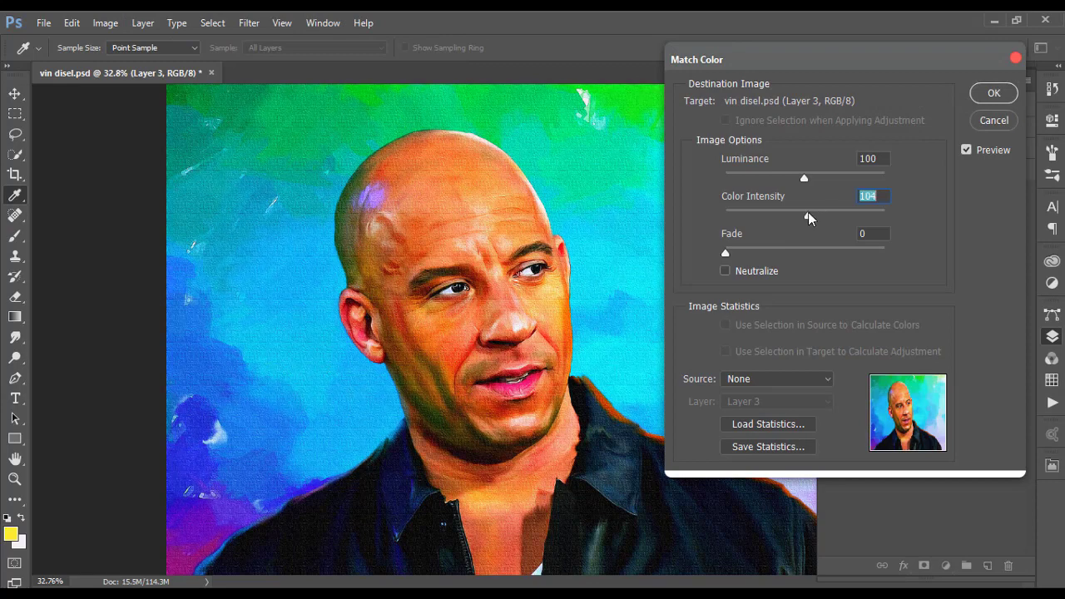
pyautogui.write('10')
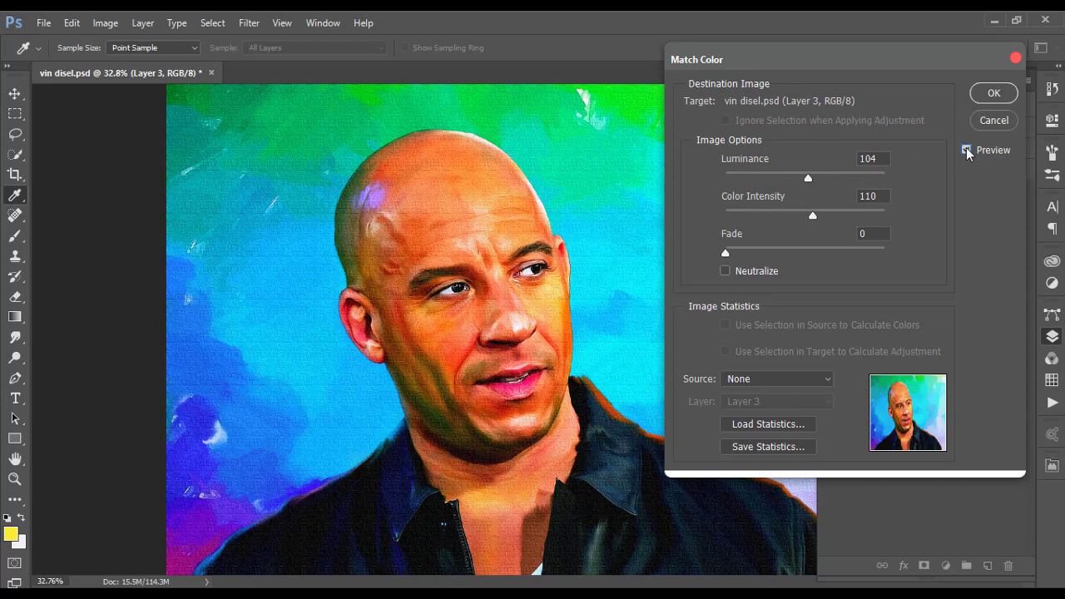
pyautogui.click(994, 92)
# Briefly try the Smudge tool on the jacket's shoulder edge, then return to the Move tool
pyautogui.scroll(-2, 524, 252)
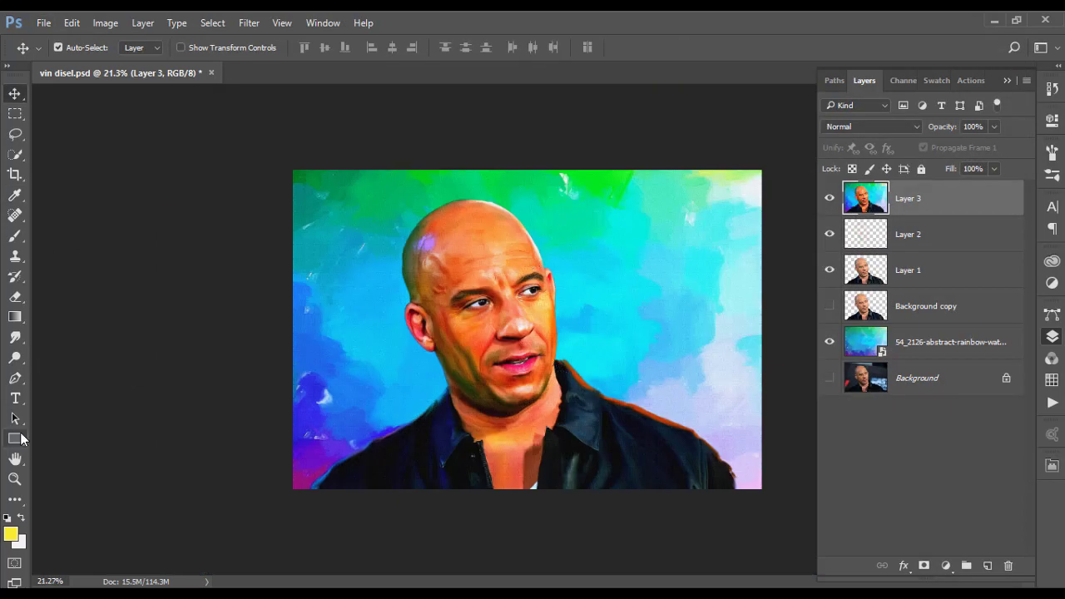
pyautogui.click(15, 338)
pyautogui.scroll(4, 493, 381)
pyautogui.scroll(2, 244, 435)
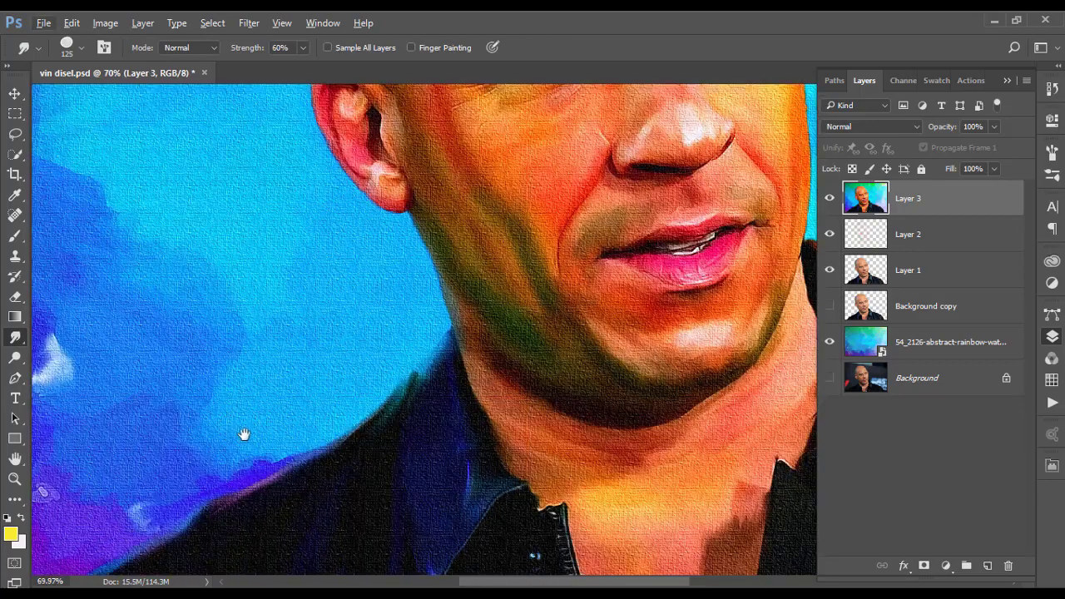
pyautogui.moveTo(244, 435); pyautogui.dragTo(435, 309)
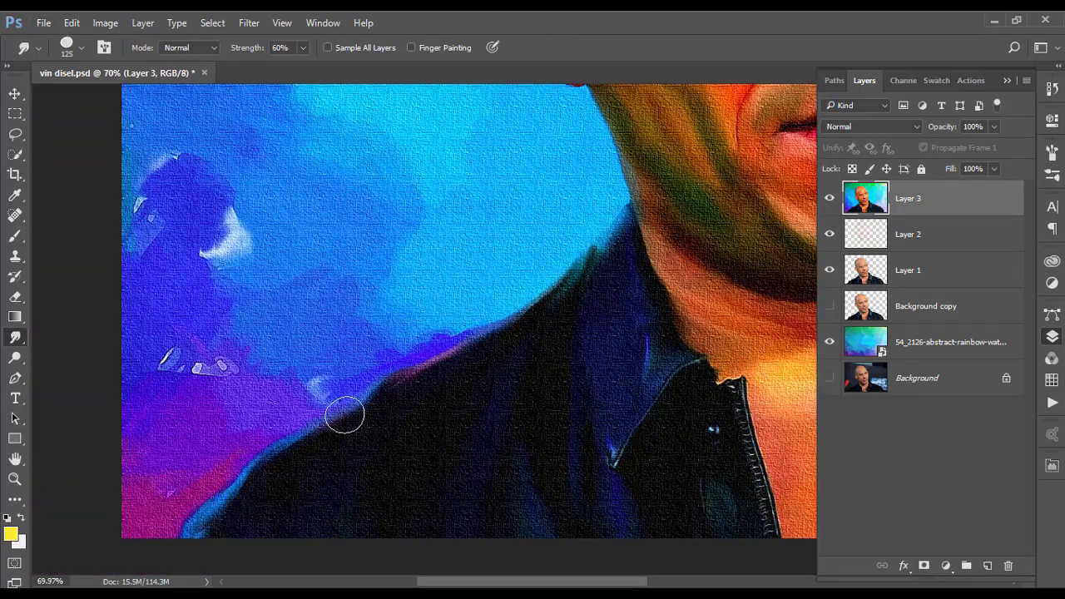
pyautogui.press('v')
pyautogui.scroll(-5, 346, 421)
pyautogui.scroll(1, 344, 422)
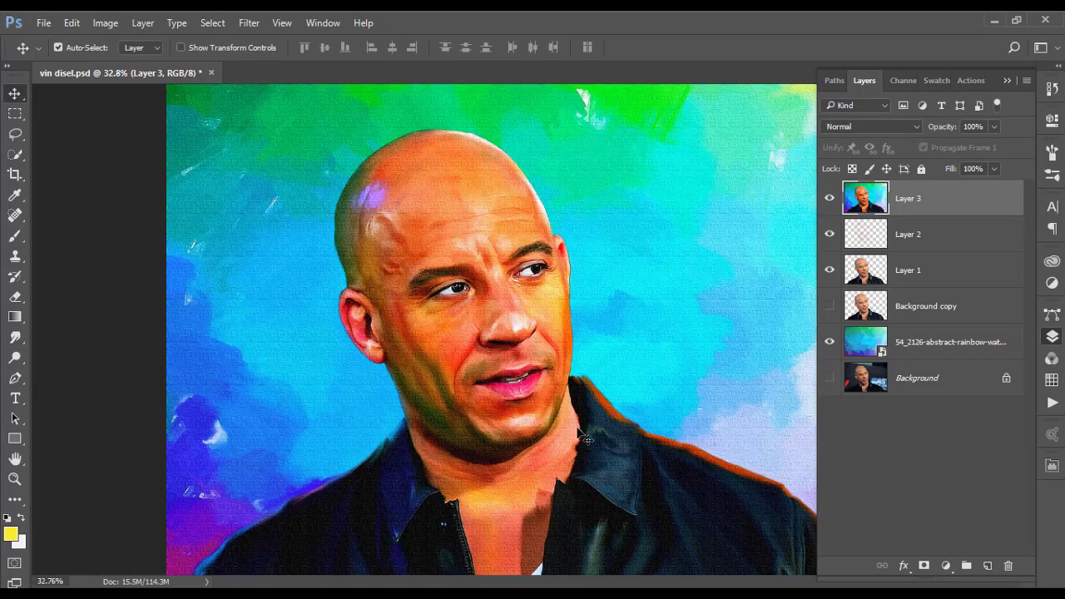
pyautogui.scroll(-3, 472, 188)
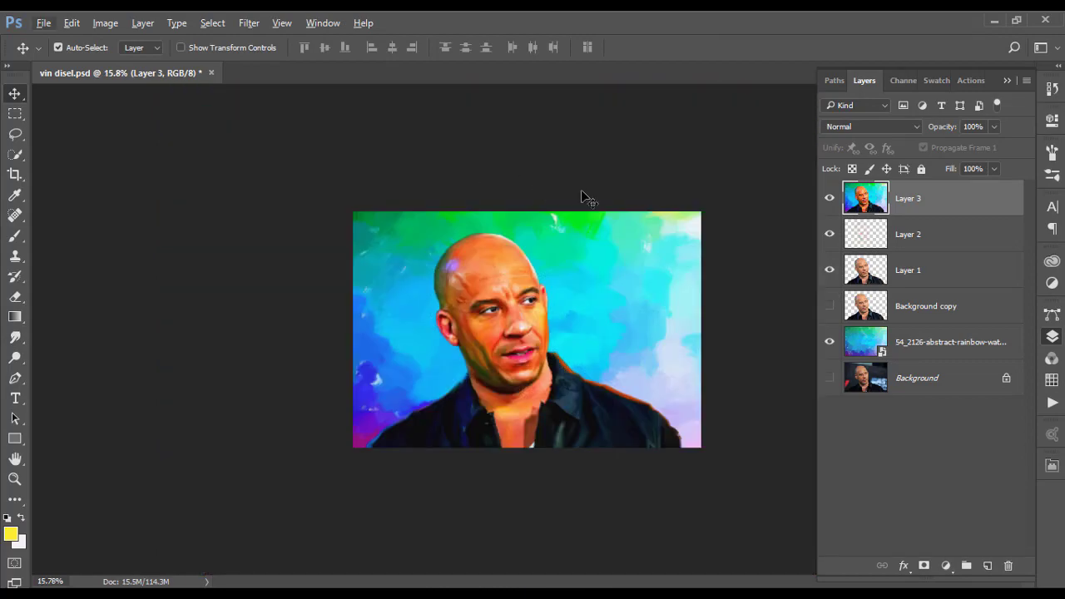
# Give Layer 3 a white 20 px inside Stroke plus a second stroke in a new yellow colour
pyautogui.doubleClick(988, 198)
pyautogui.click(713, 199)
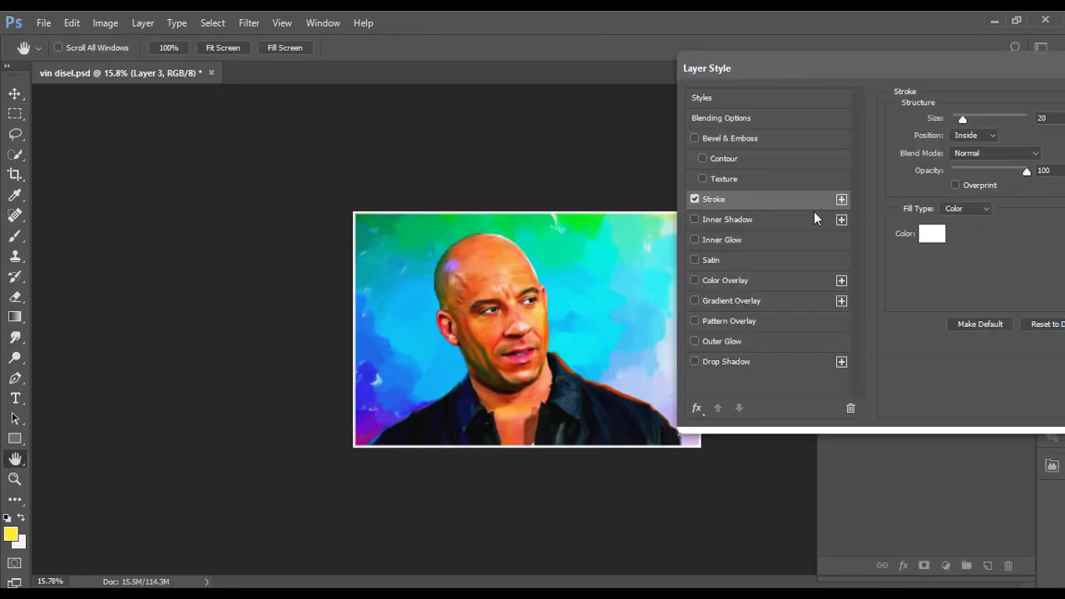
pyautogui.click(930, 231)
pyautogui.click(989, 158)
pyautogui.moveTo(833, 68); pyautogui.dragTo(653, 66)
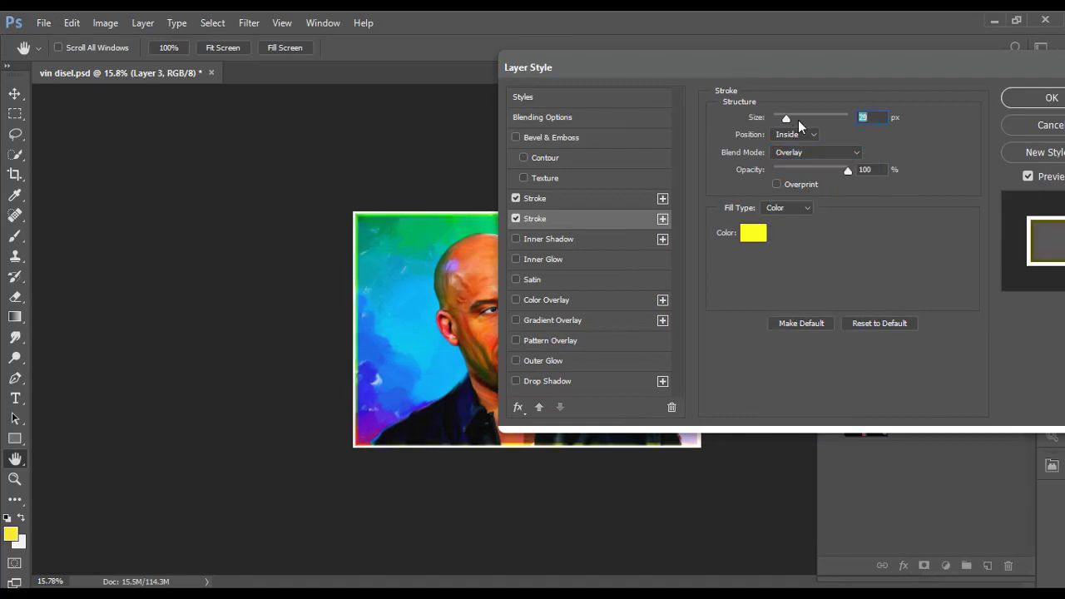
pyautogui.click(753, 233)
pyautogui.click(449, 250)
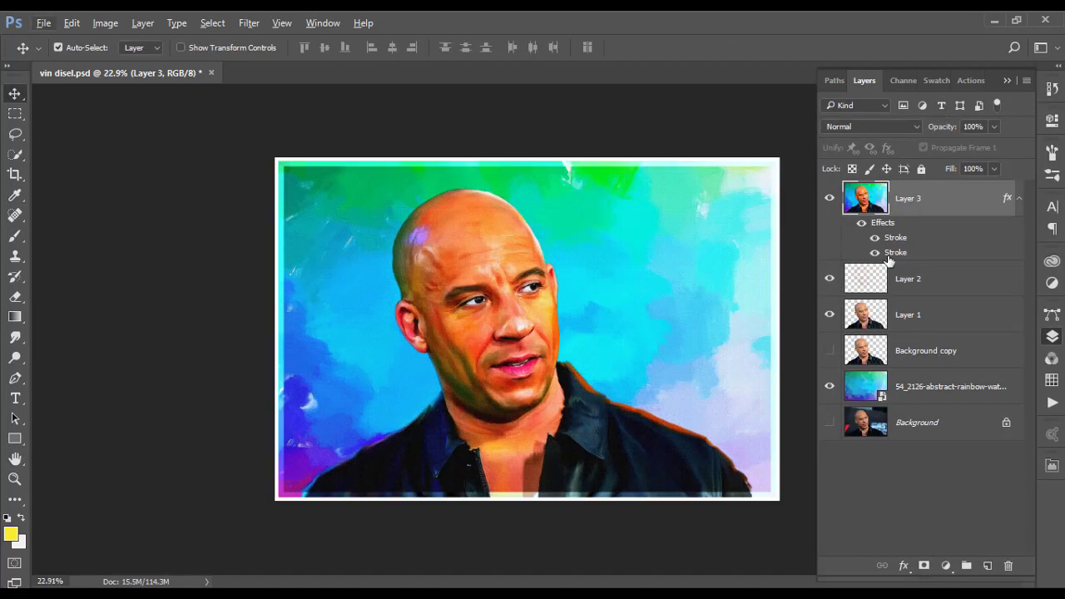
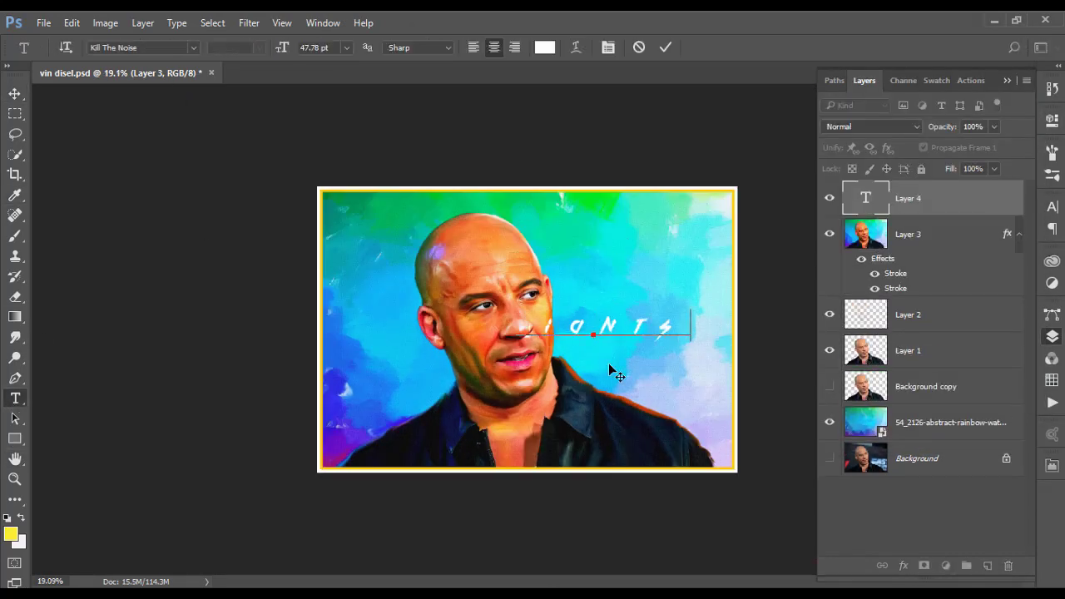
pyautogui.write('tutorials')
# Commit the 'giants tutorials' caption, then select the painted portrait layer with the Move tool
pyautogui.hotkey('ctrl', 'Return')
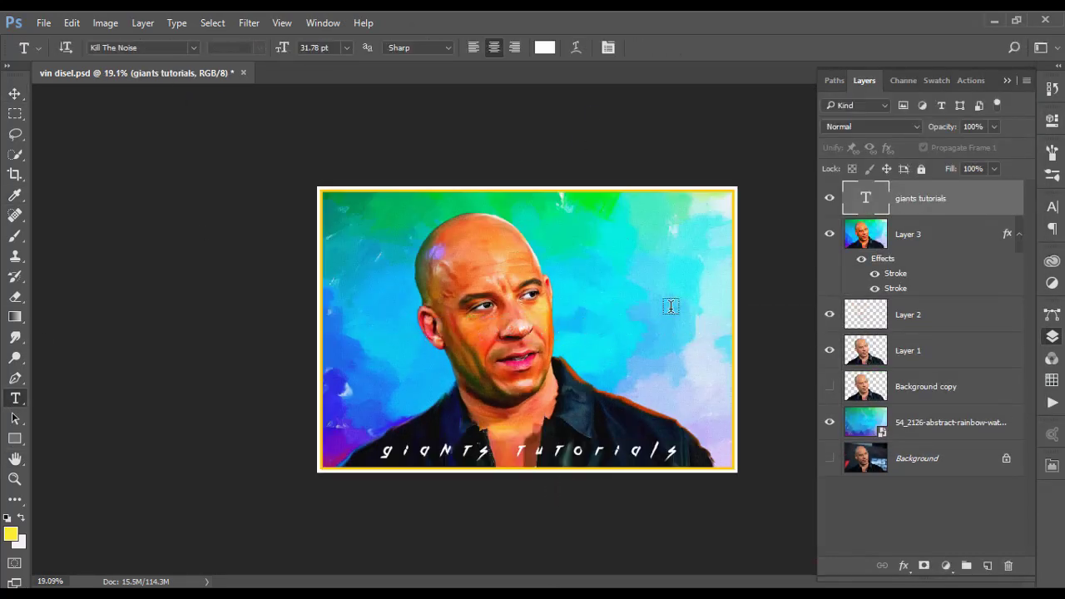
pyautogui.press('v')
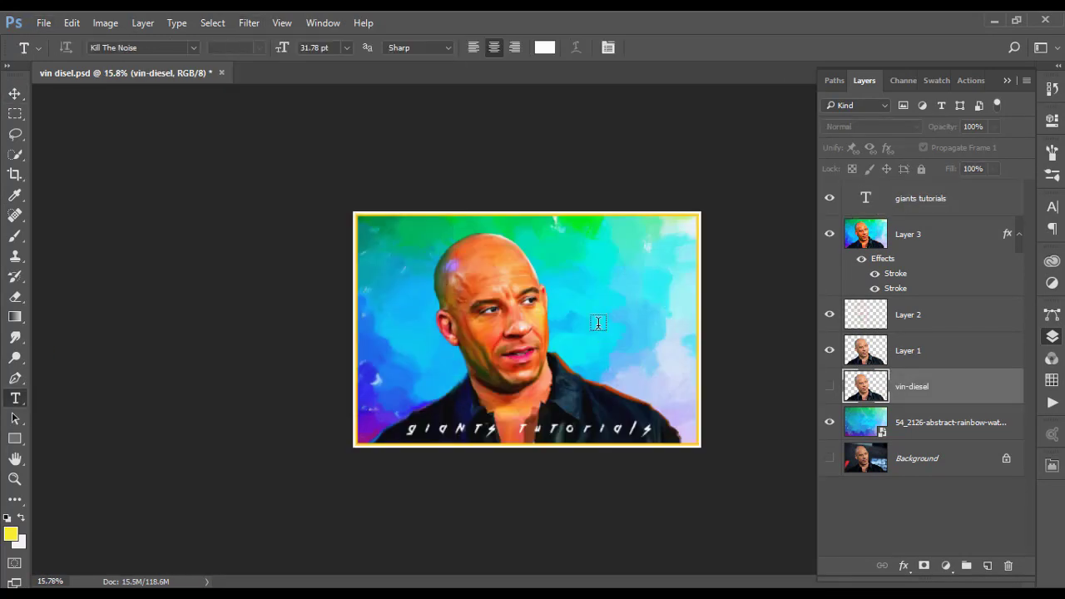
pyautogui.click(592, 332)
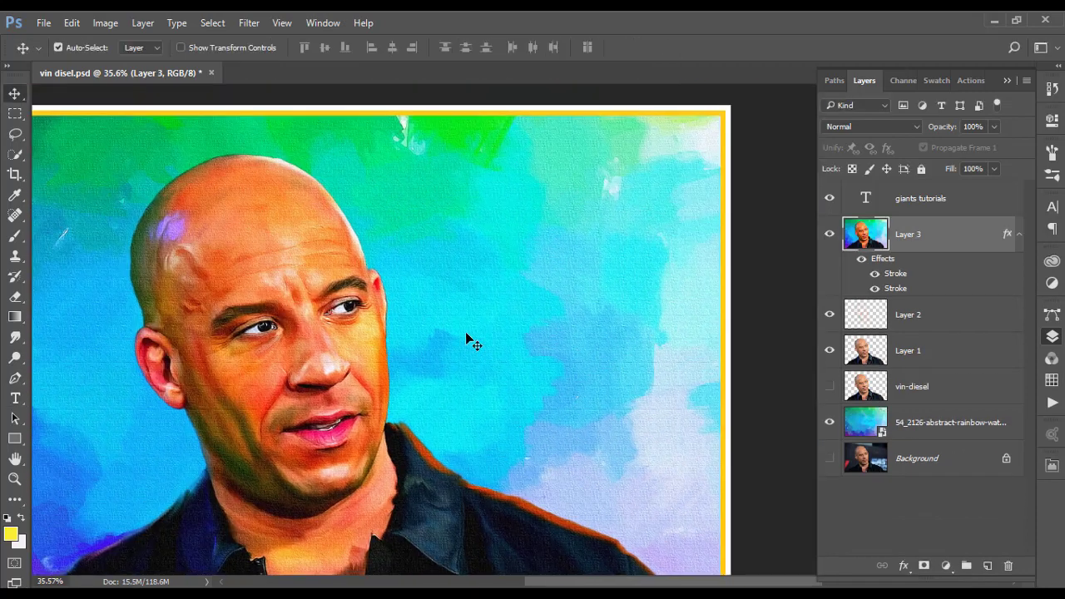
# Add a 'vin diesel' text layer on the canvas and select all of its text for formatting
pyautogui.press('t')
pyautogui.click(468, 369)
pyautogui.write('vin ddiesel')
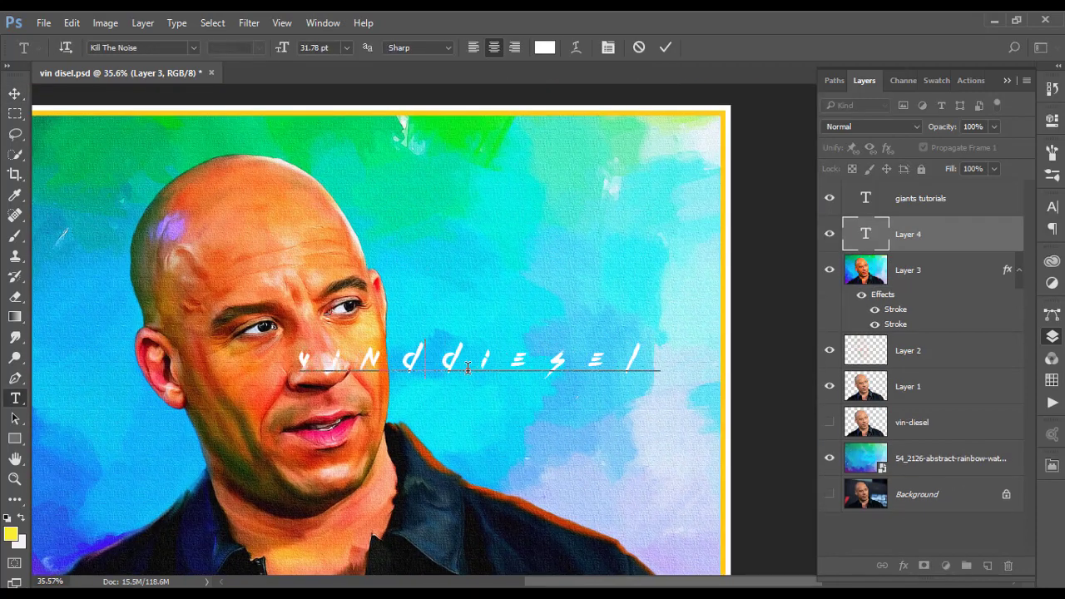
pyautogui.hotkey('ctrl', 'a')
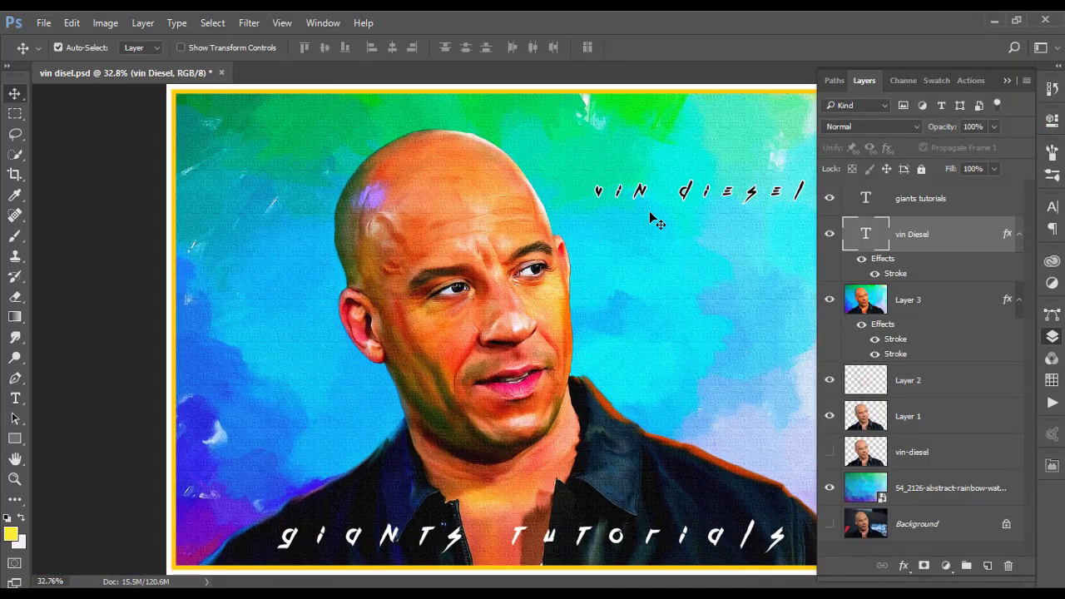
pyautogui.scroll(-1, 657, 223)
pyautogui.scroll(-1, 678, 205)
pyautogui.click(1006, 79)
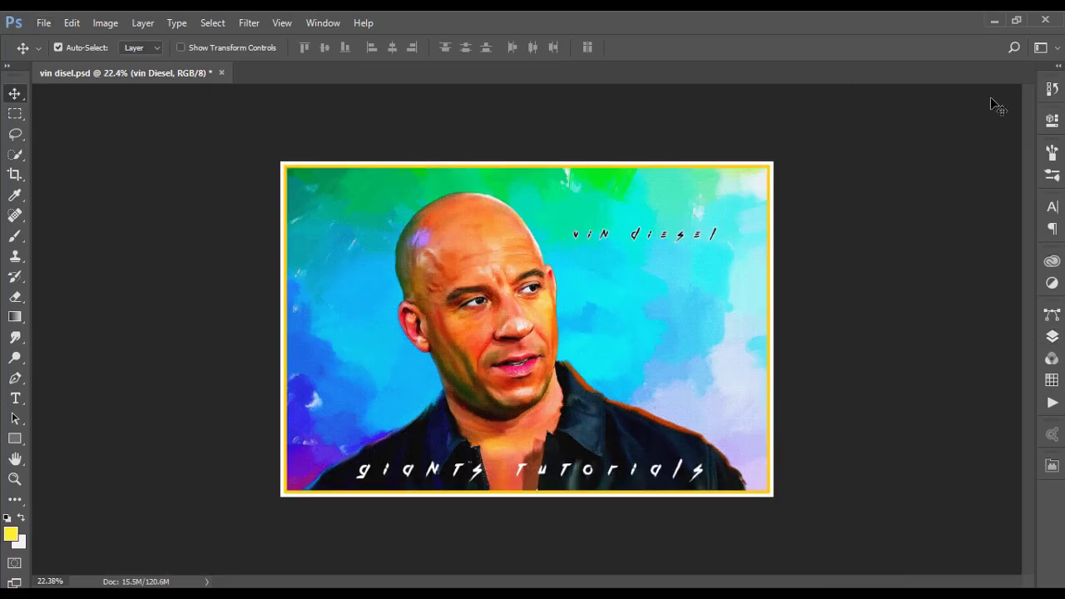
pyautogui.scroll(1, 932, 230)
pyautogui.scroll(1, 759, 236)
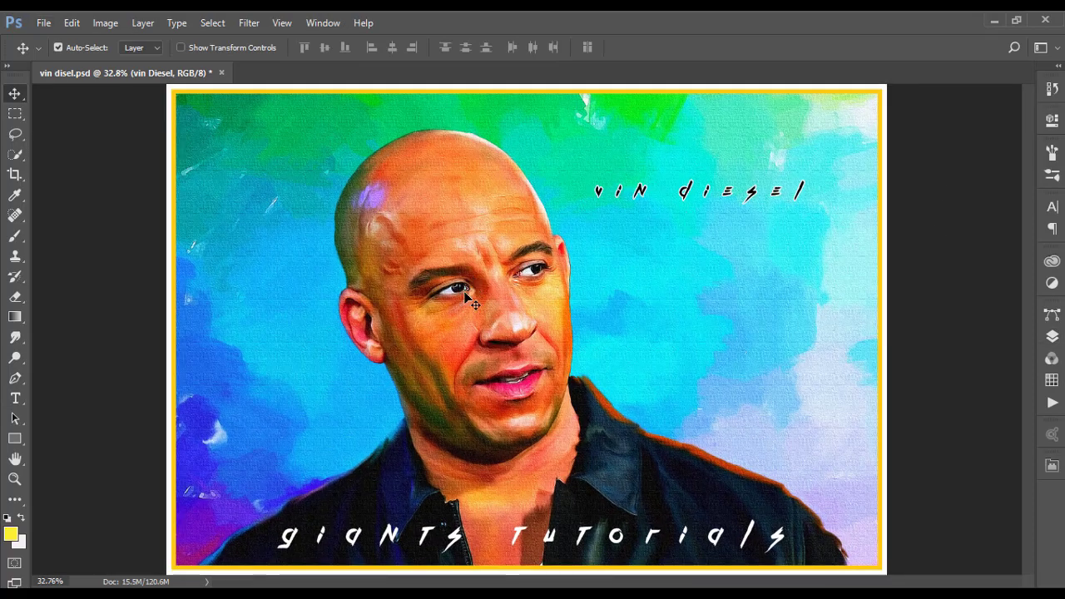
pyautogui.scroll(1, 464, 291)
pyautogui.scroll(1, 463, 291)
pyautogui.scroll(1, 588, 333)
pyautogui.scroll(1, 588, 338)
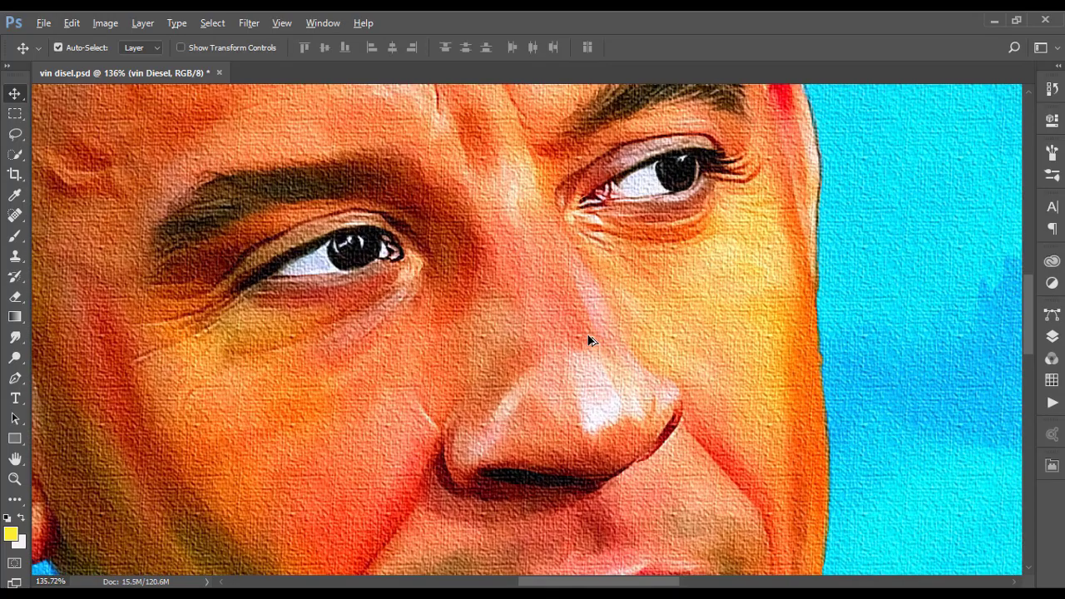
pyautogui.scroll(1, 470, 407)
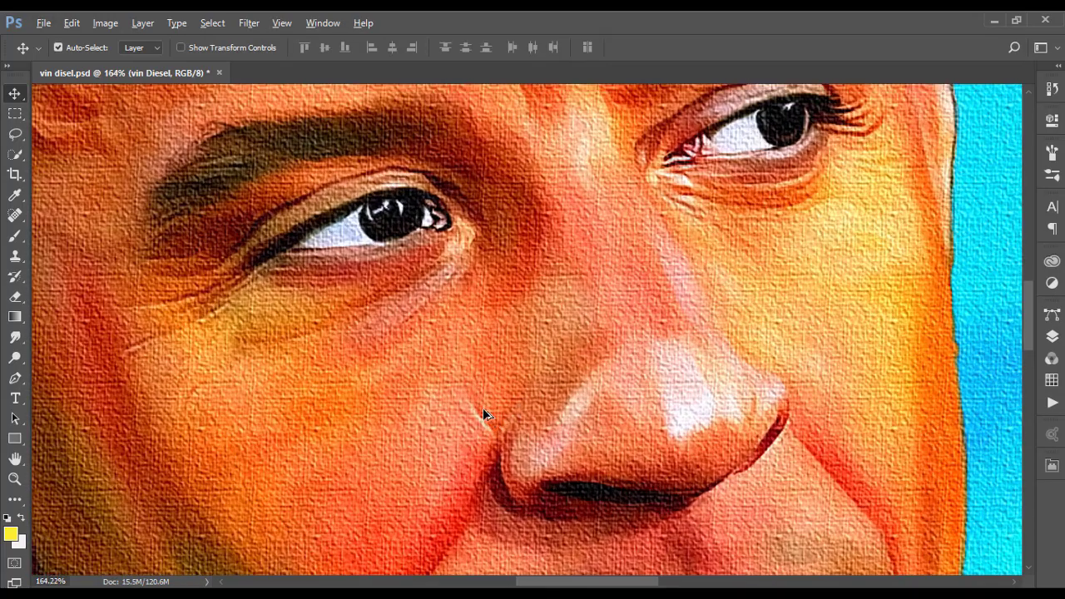
pyautogui.scroll(-3, 520, 200)
# Fit the portrait to screen, hide all panels, enter full-screen mode, then zoom in and pan right
pyautogui.hotkey('ctrl', '0')
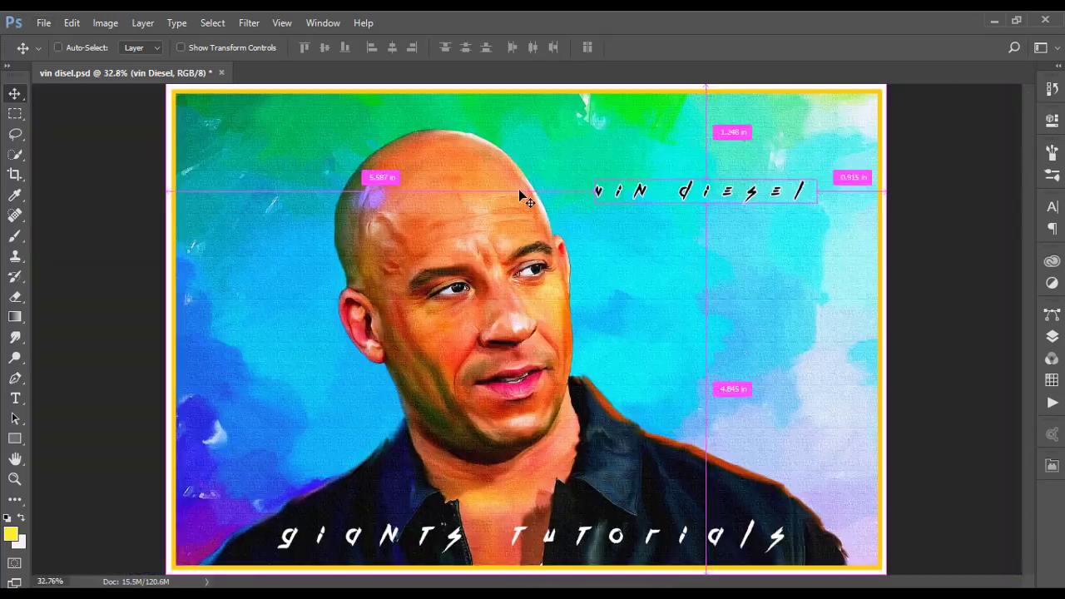
pyautogui.press('Tab')
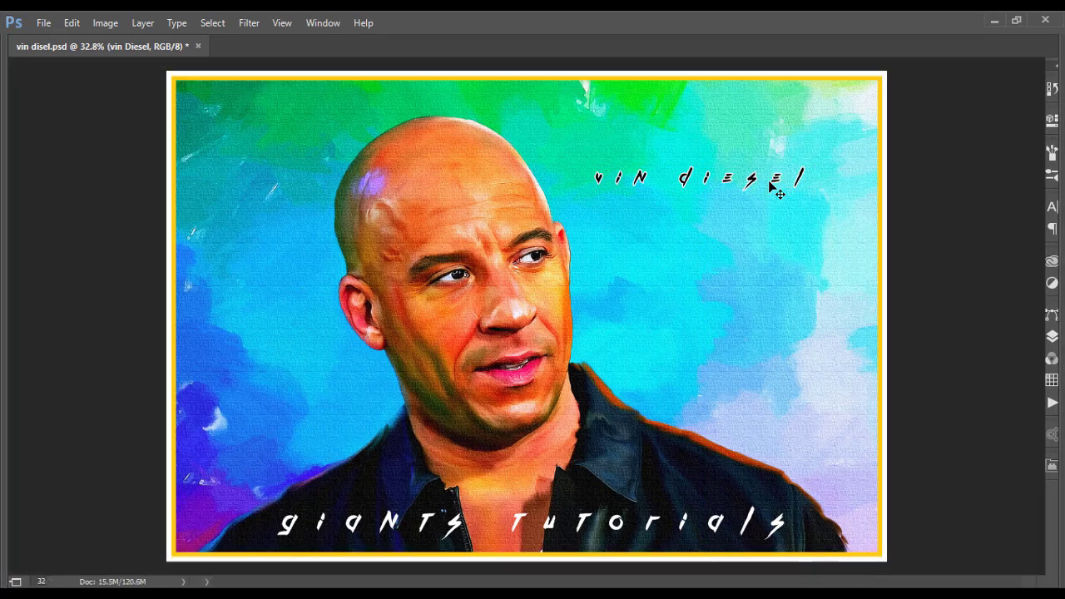
pyautogui.hotkey('ctrl', '0')
pyautogui.press('f')
pyautogui.press('f')
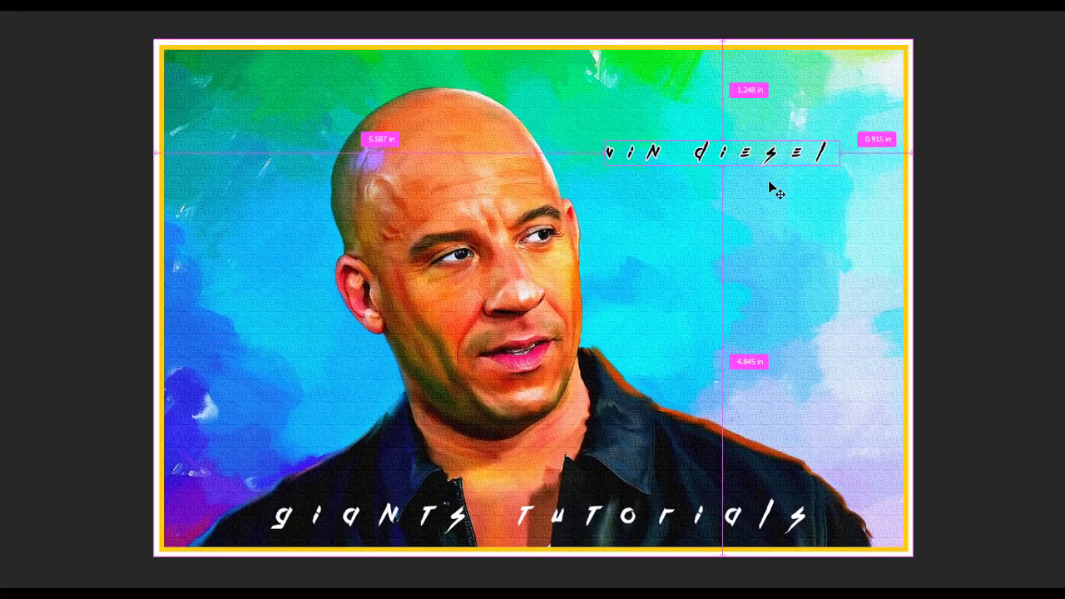
pyautogui.hotkey('ctrl', '+')
pyautogui.scroll(1, 769, 189)
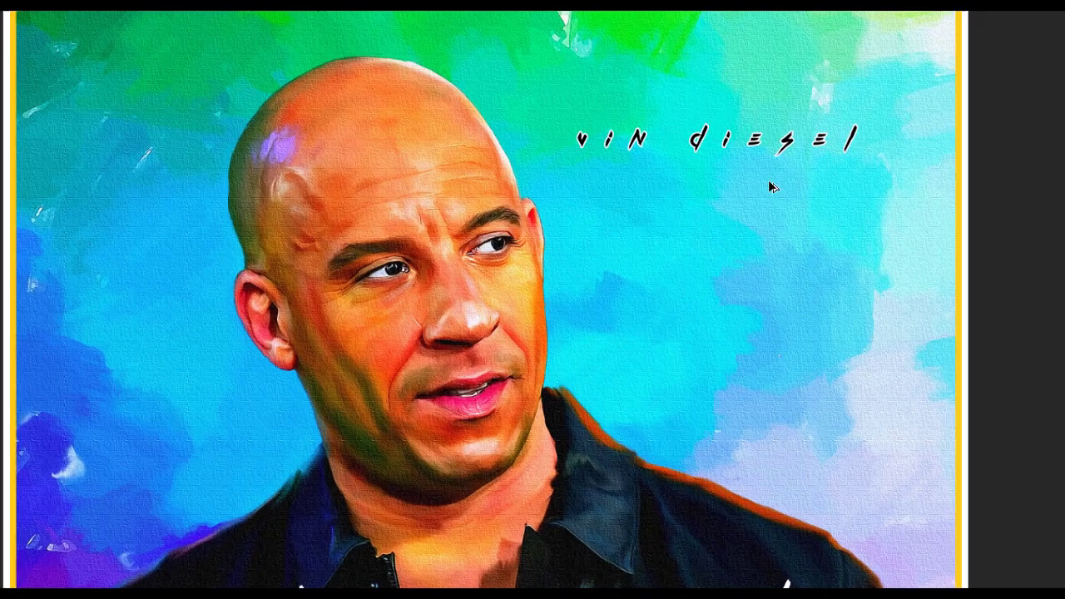
pyautogui.scroll(1, 768, 185)
pyautogui.moveTo(797, 309)
pyautogui.mouseDown()
pyautogui.moveTo(896, 309)
pyautogui.moveTo(876, 312)
pyautogui.mouseUp()
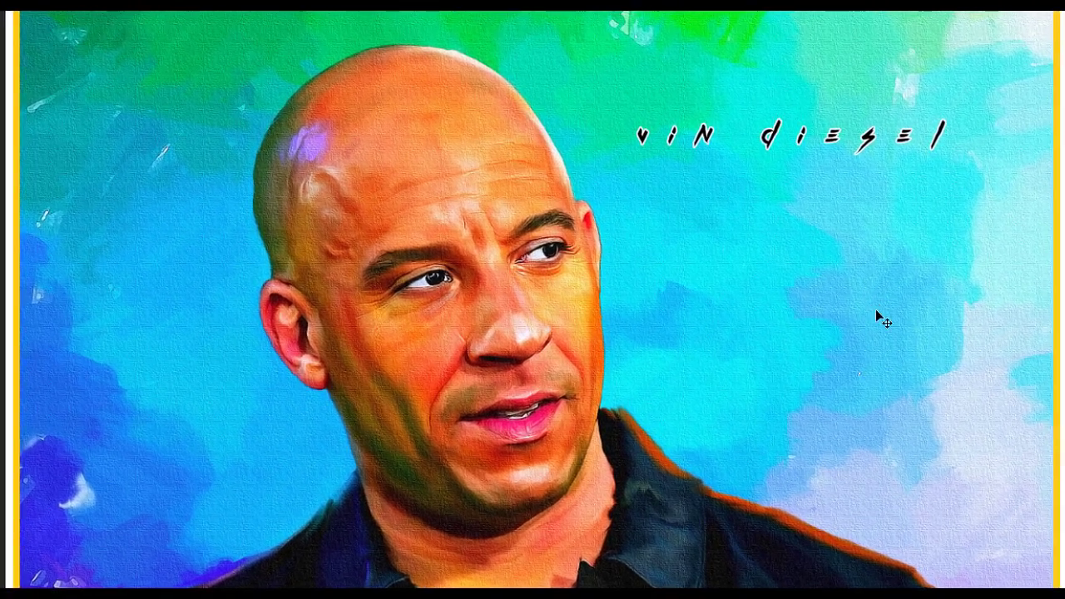